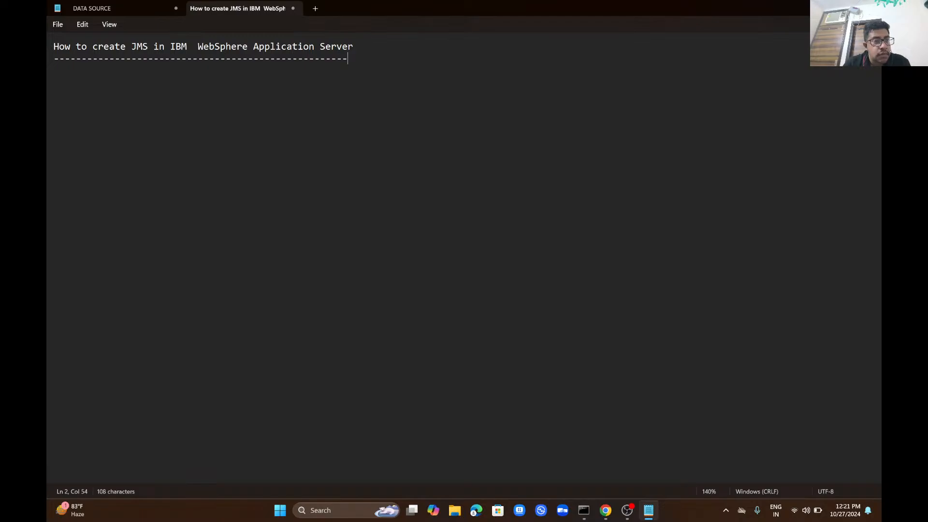
Step: Change the word 'create' to 'configure' in the Notepad title
left_click(126, 46)
key("BackSpace")
key("BackSpace")
key("BackSpace")
key("BackSpace")
key("BackSpace")
type("onfigure")
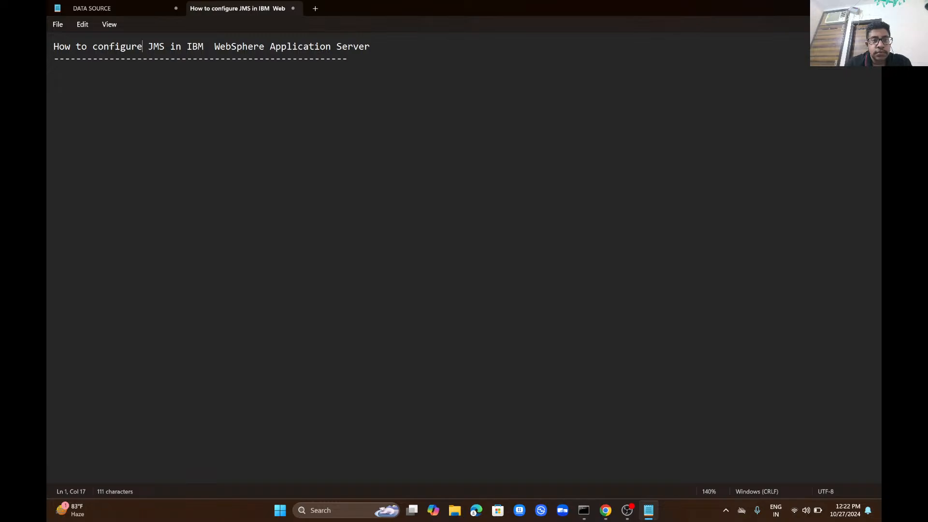
Step: Lengthen the dashed underline and start the list with '1.First'
left_click(351, 62)
type("----")
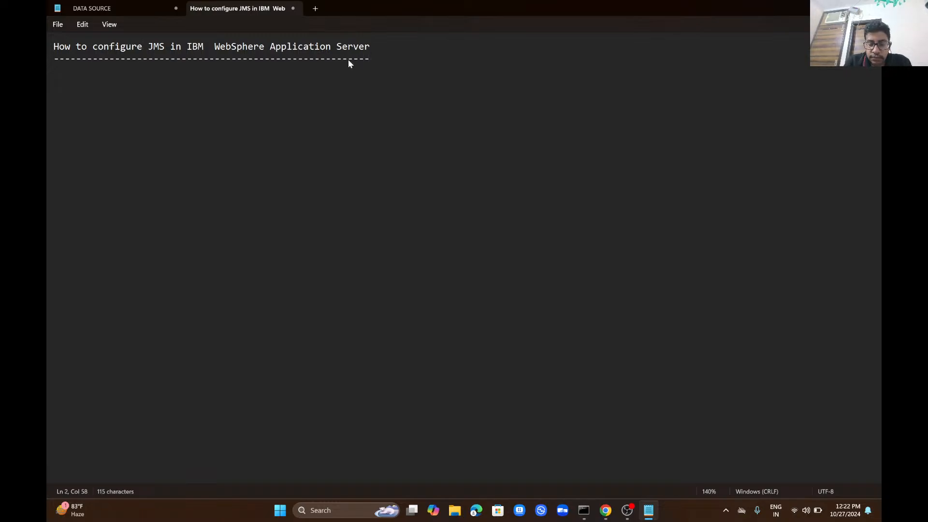
key("Return")
key("Return")
type("1.First")
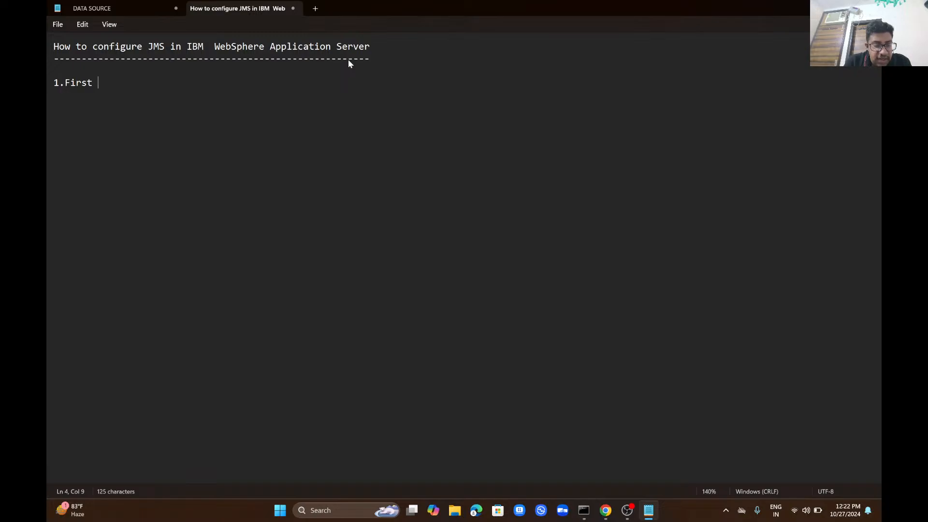
Step: Complete step 1 as 'We need to install Database i.e ORACLE/SQL SERVER/MYSQL/DB2' and begin a new line
scroll(348, 213, "up", 7)
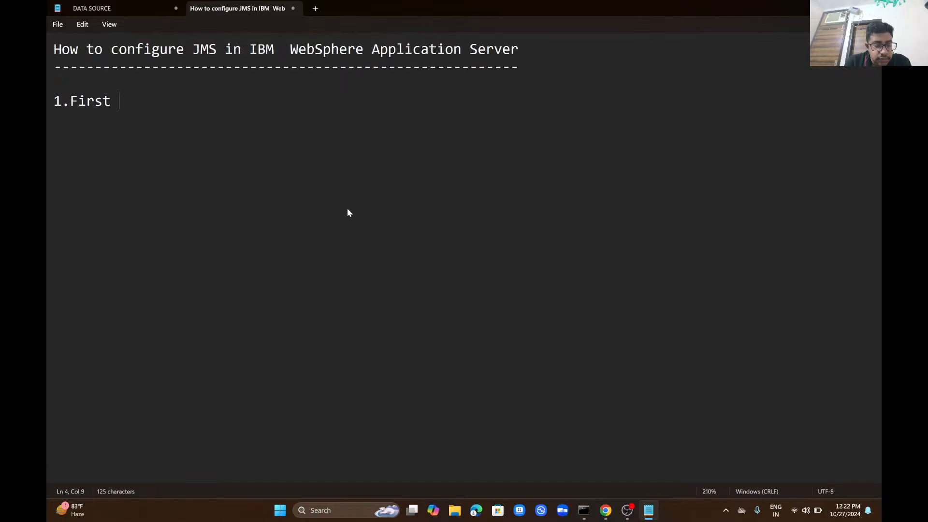
type("We n")
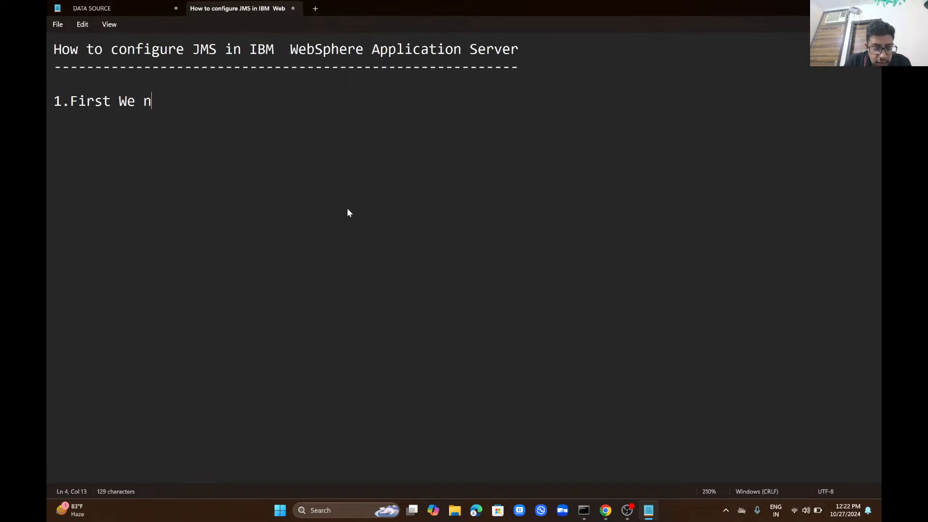
type("eed to install")
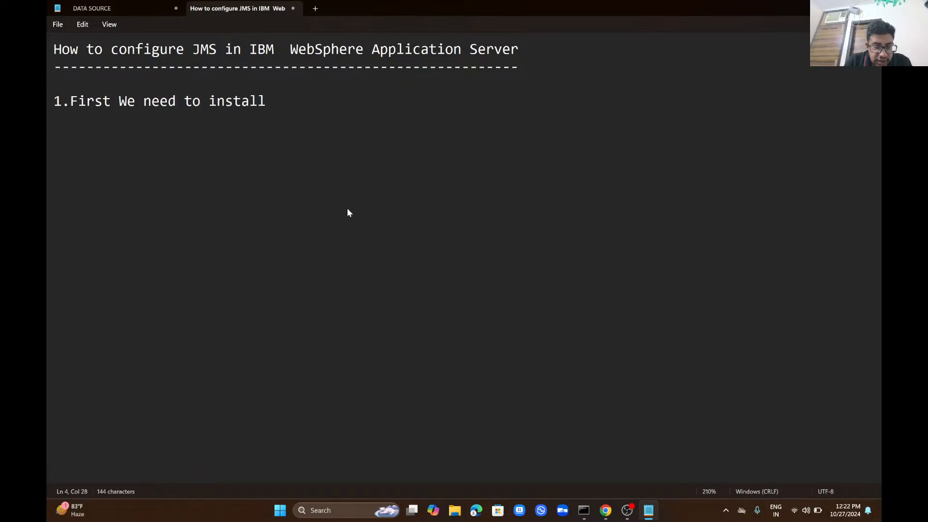
type(" Databa")
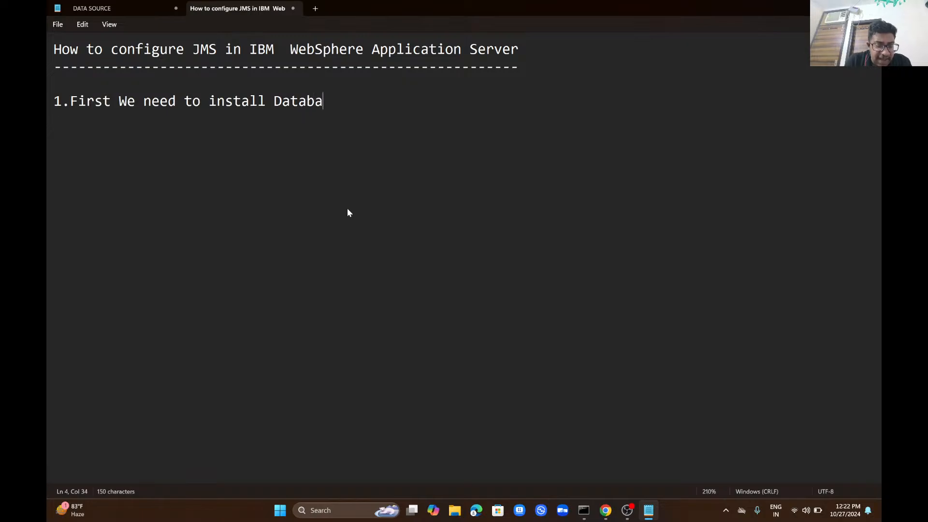
type("se i")
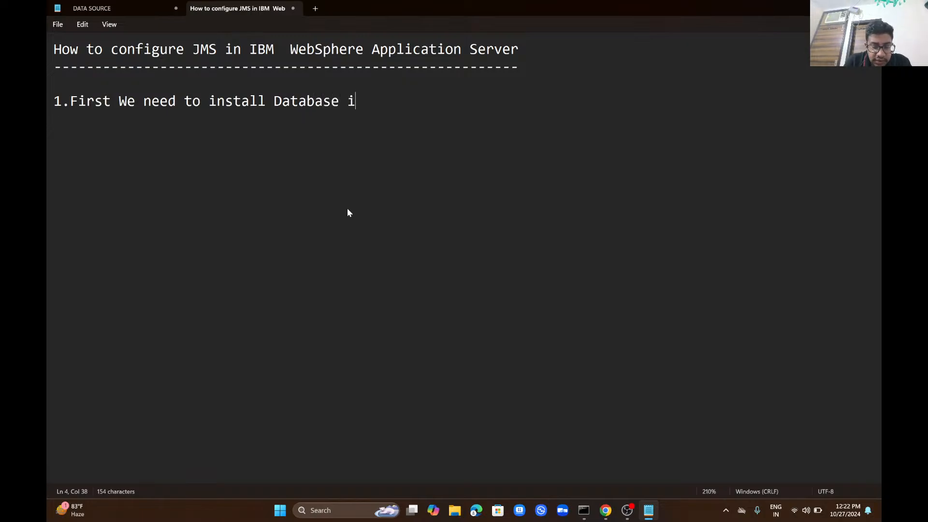
type(".e ORAC")
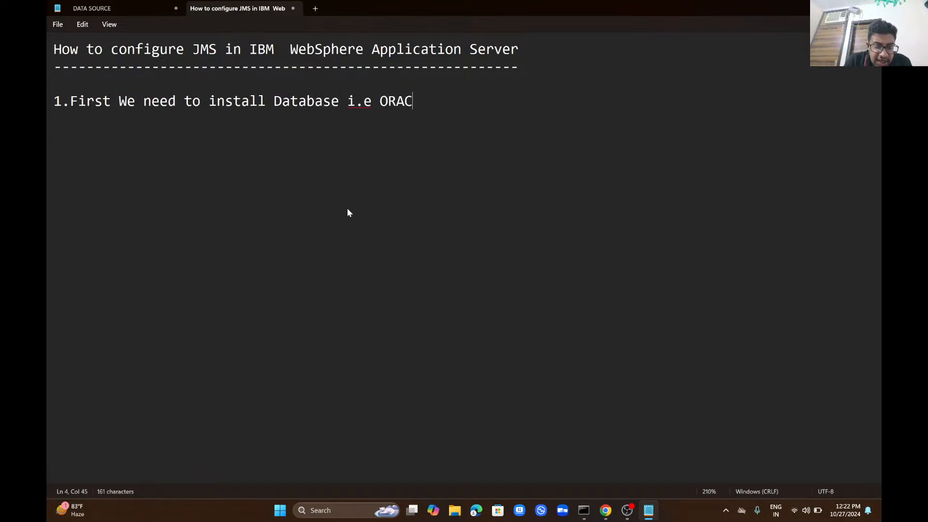
type("LE/SQL")
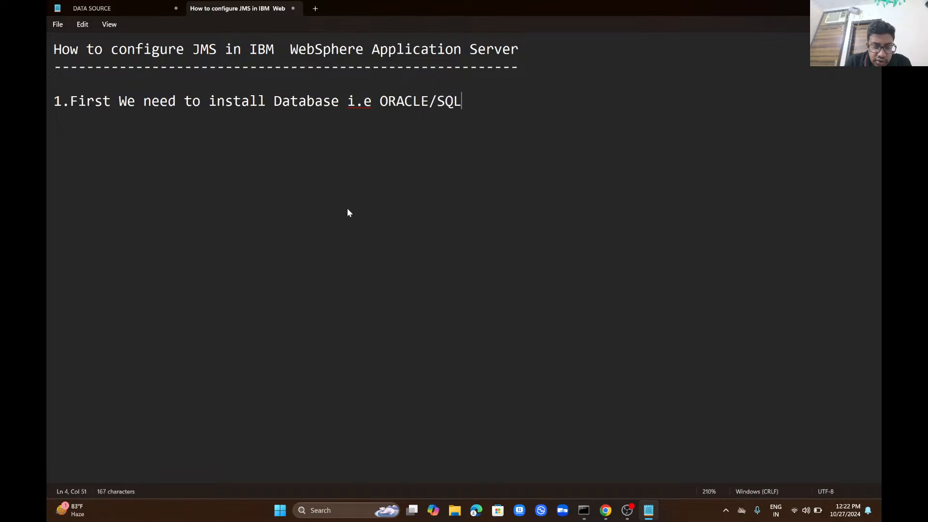
type(" SERVER/m")
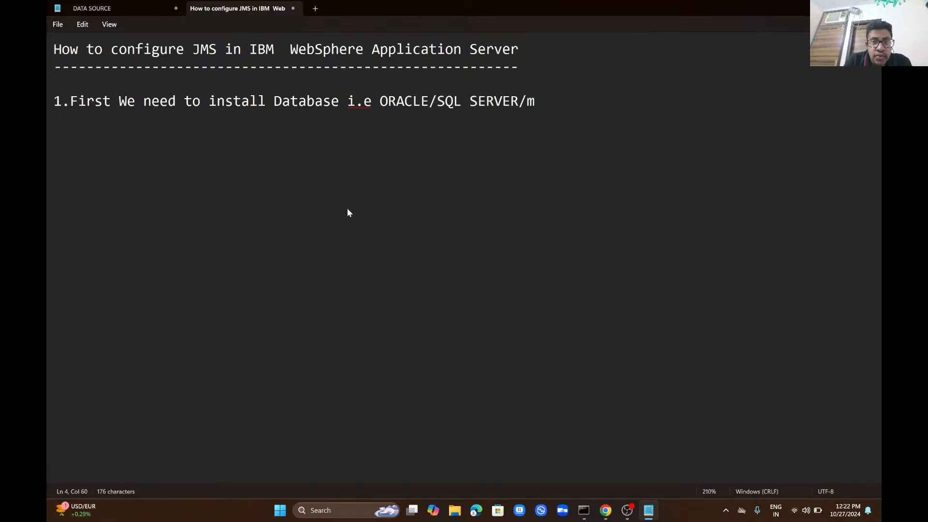
key("BackSpace")
type("MYSQL/DB2")
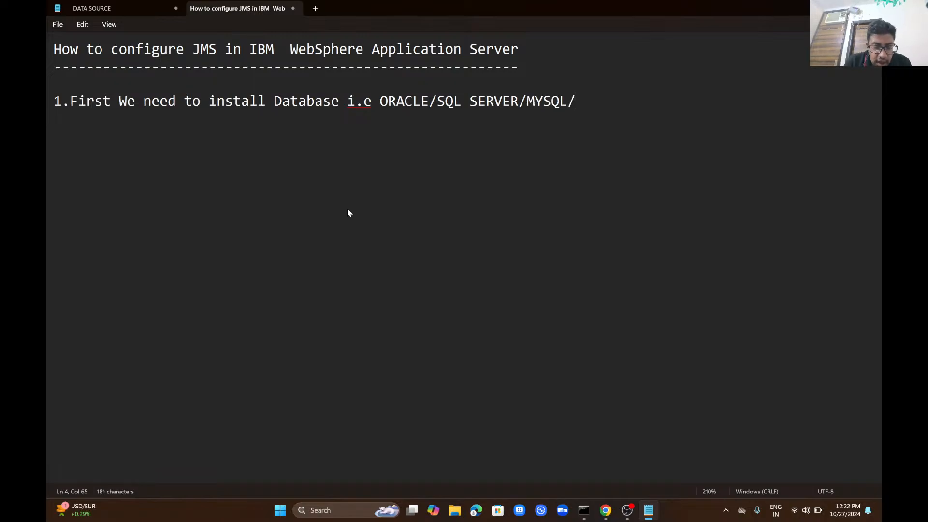
key("Return")
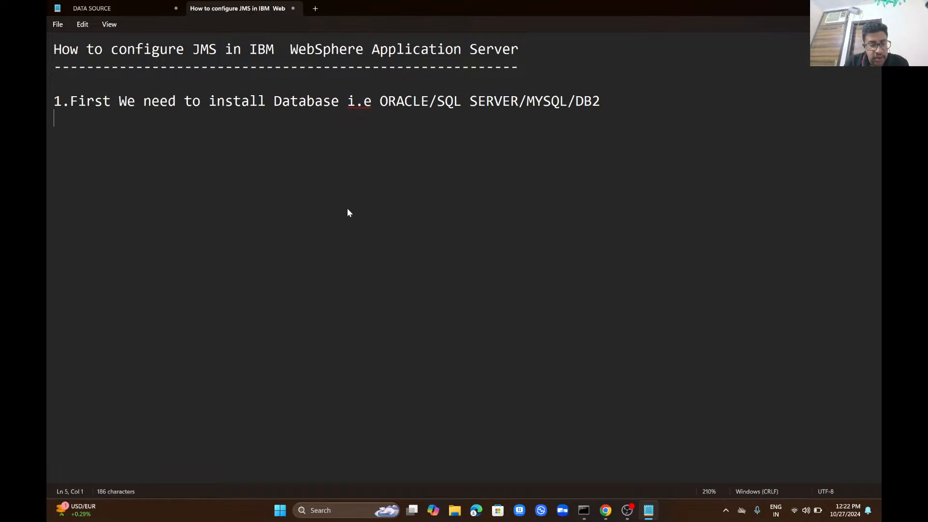
Step: Write point 2: configure the DataSource, test the connection, and check nodeagent SystemOut.log/SystemErr.log on failure
type("2")
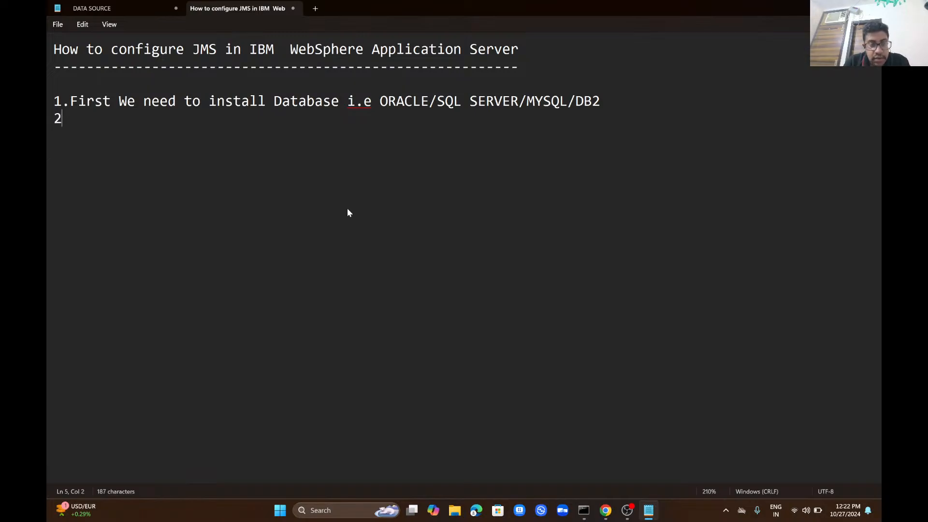
type(". Late")
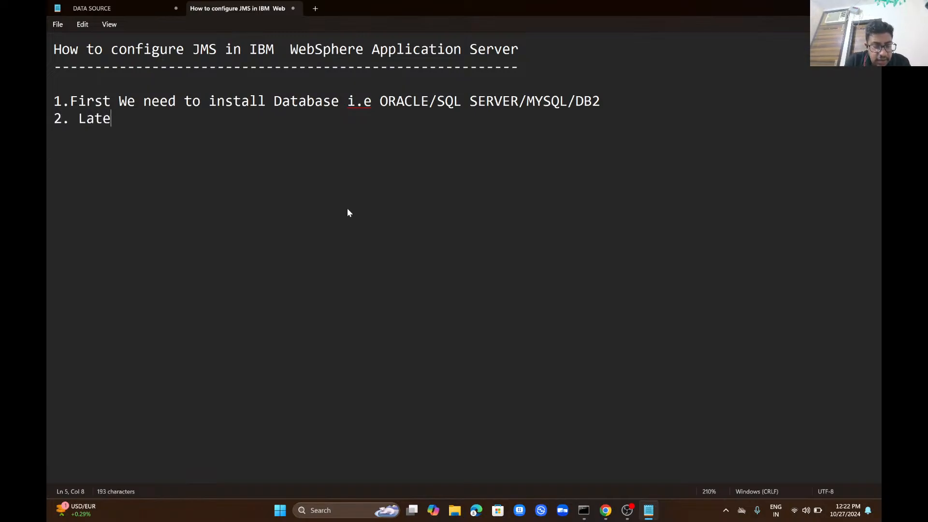
type("r config")
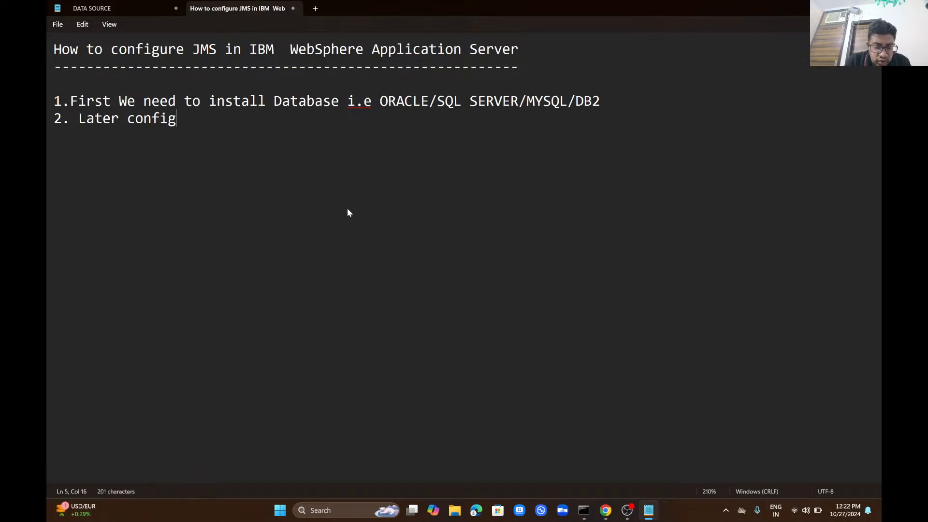
type("ure the ")
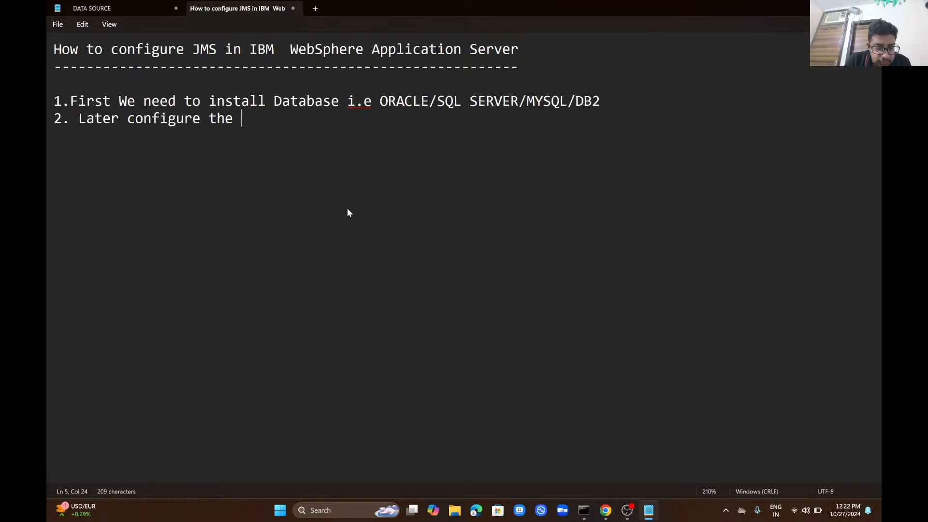
type("DataSou")
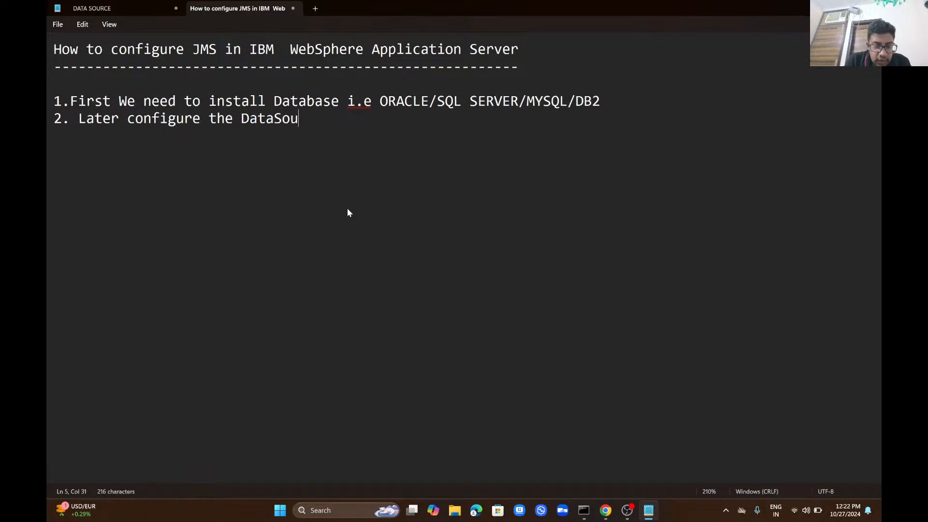
type("rce test Connectio")
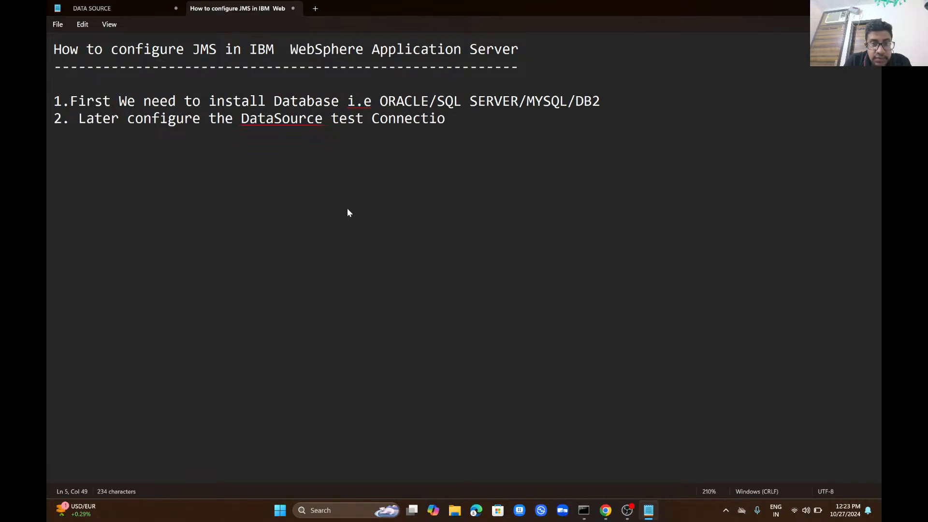
type("n")
key("BackSpace")
key("BackSpace")
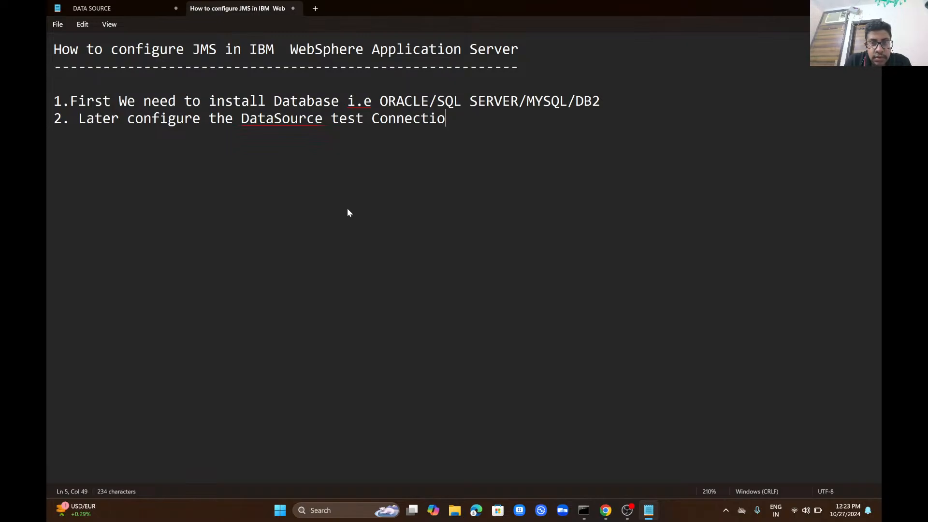
type("n is")
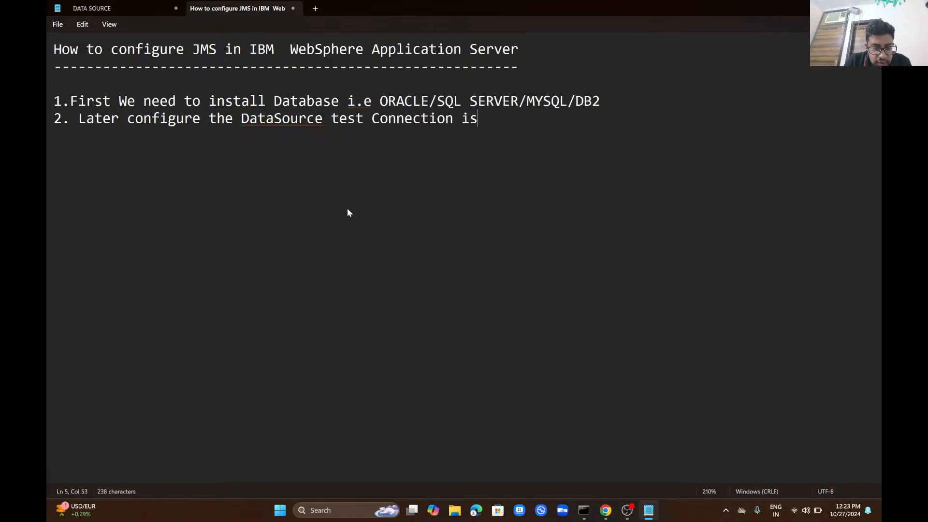
type(" working or not ")
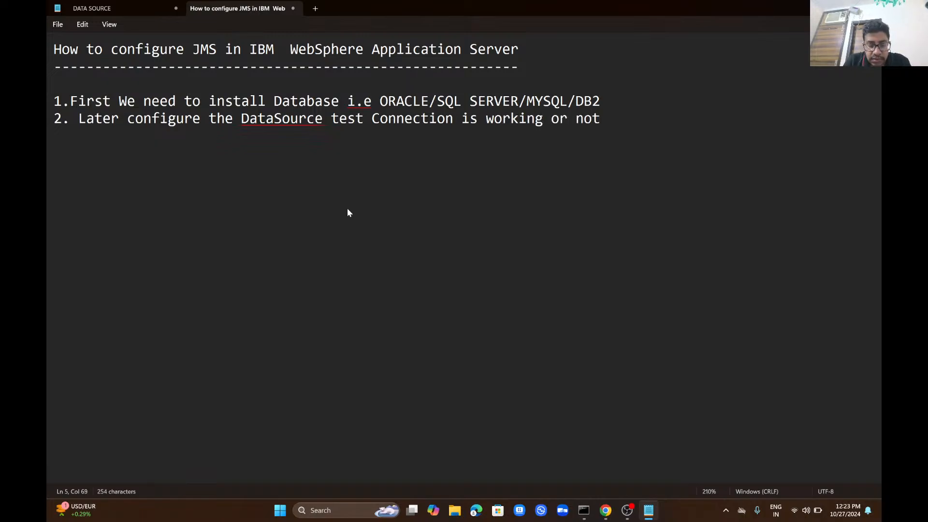
type("i.e ")
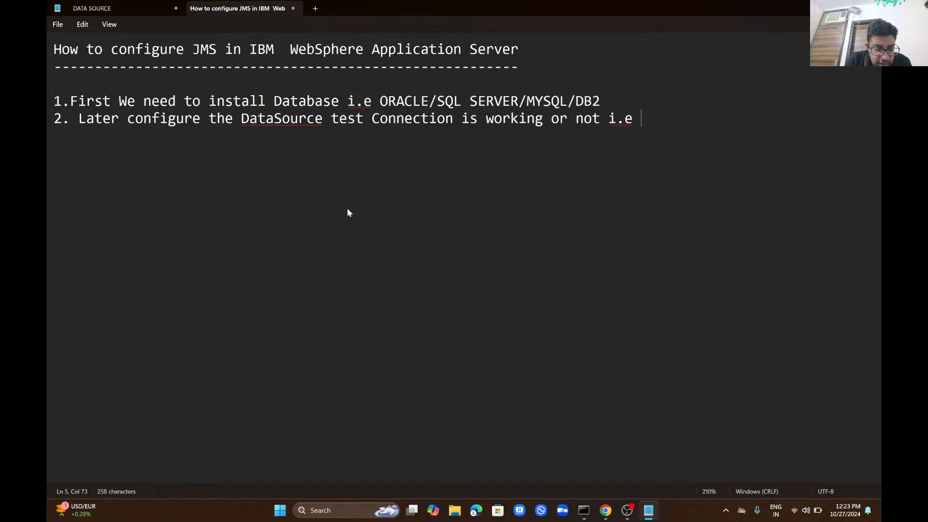
type("Succes")
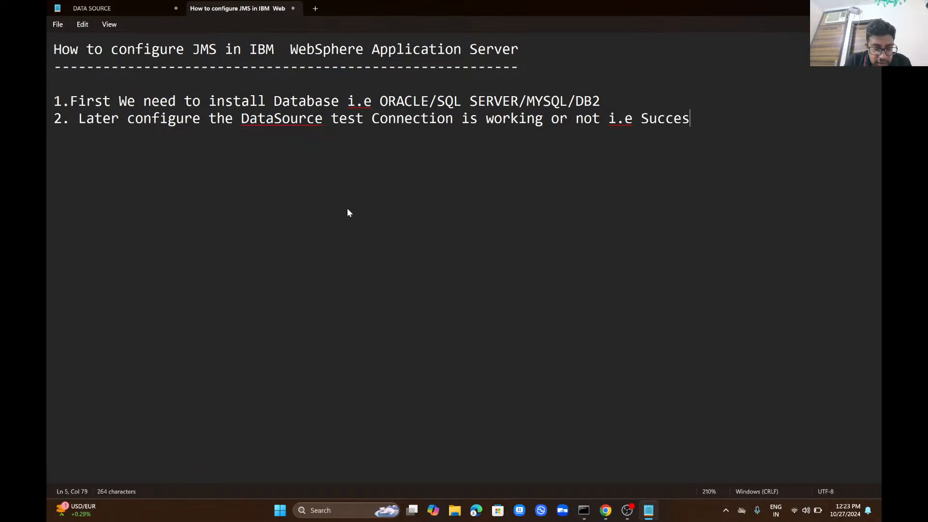
type("s/Failure")
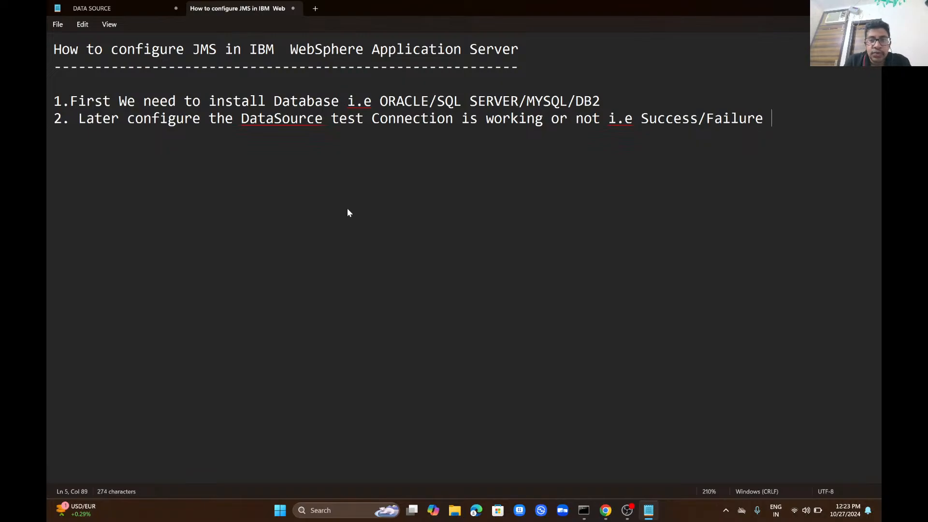
type(" mus")
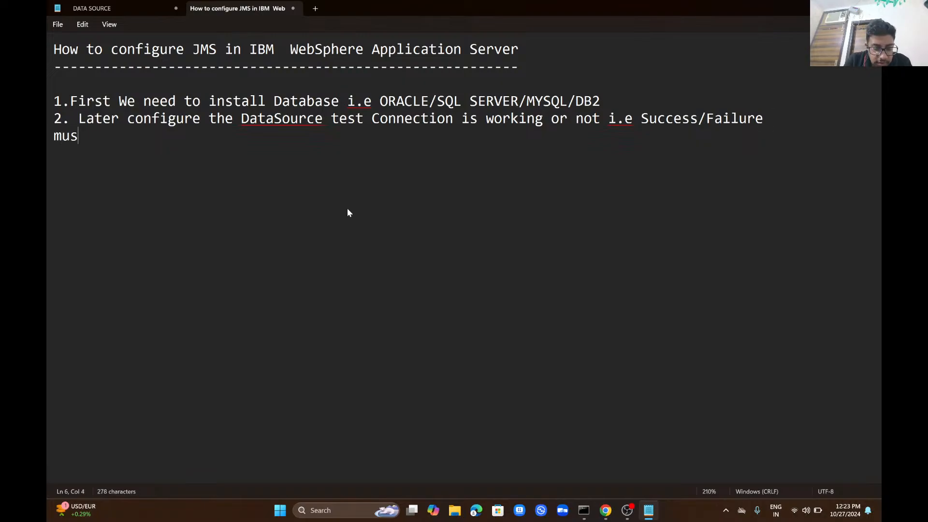
type("t and shou")
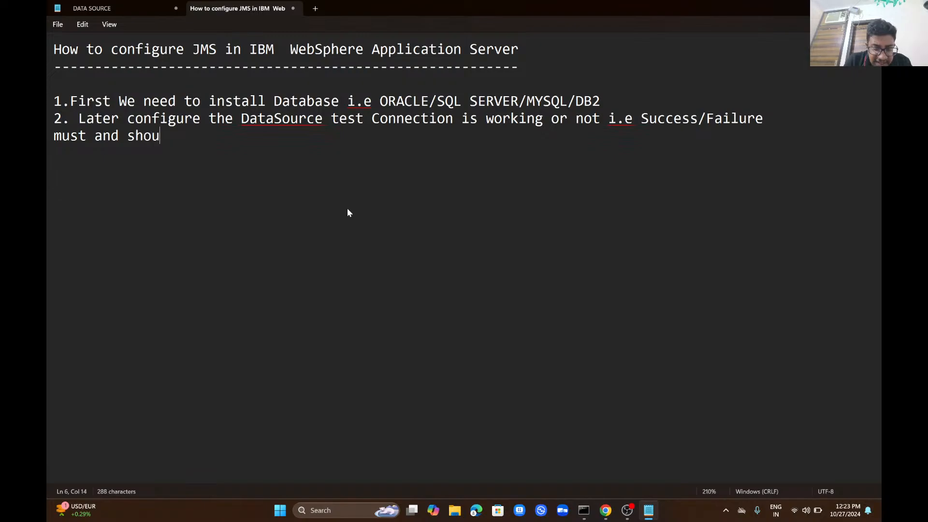
type("ld be Sucecss")
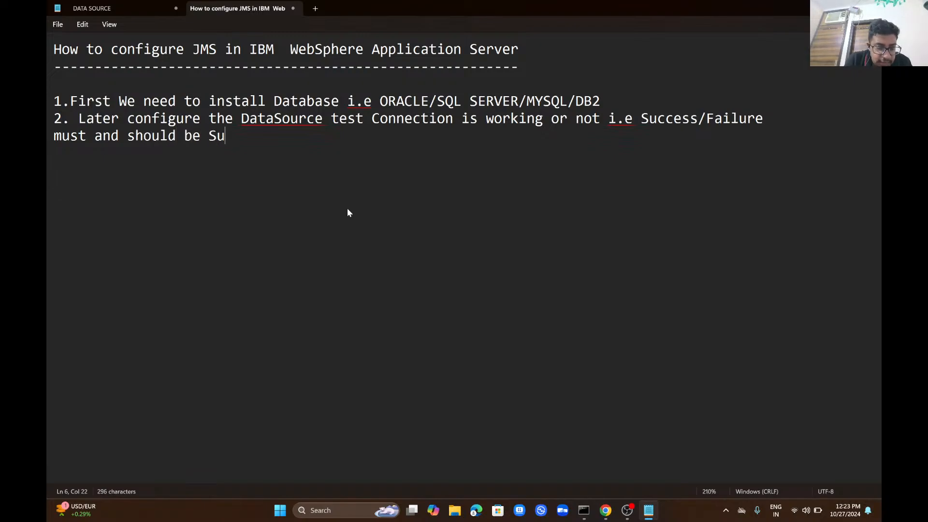
key("BackSpace")
key("BackSpace")
key("BackSpace")
key("BackSpace")
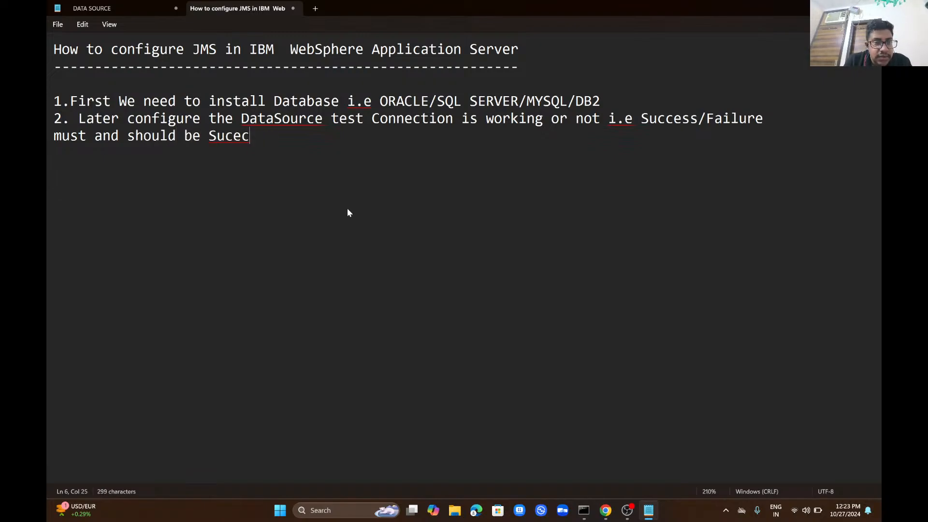
type("cess ")
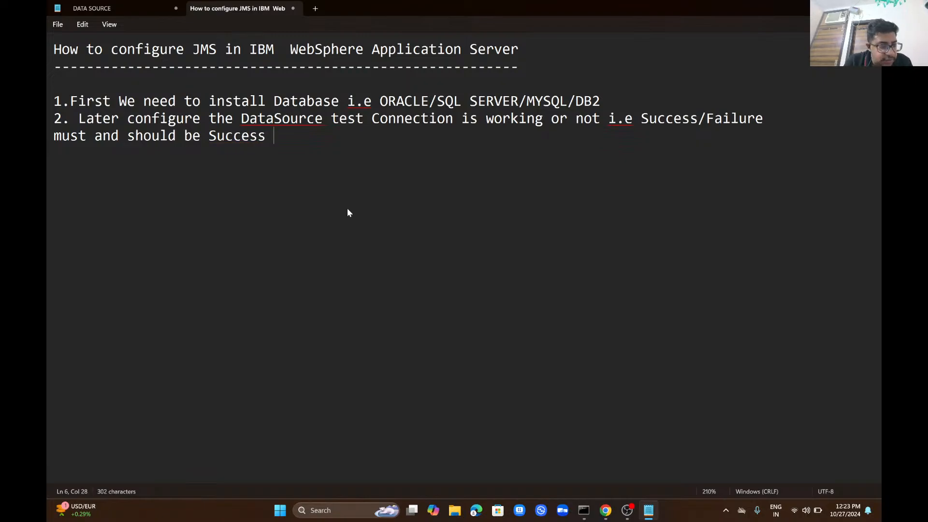
type("if any failure we will verify nodeagent logs i.e SystemOut.log and SystemErr.log")
key("Return")
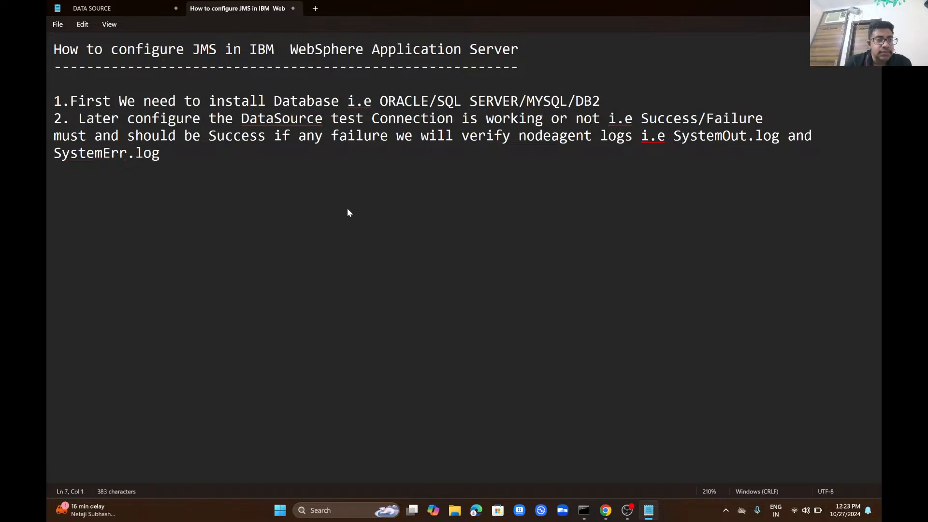
Step: Add the path /opt/IBM/WebSphere/AppServer/profiles/AppSrv01/logs/nodeagent/ with SystemOut.log and SystemErr.log below it
type("P")
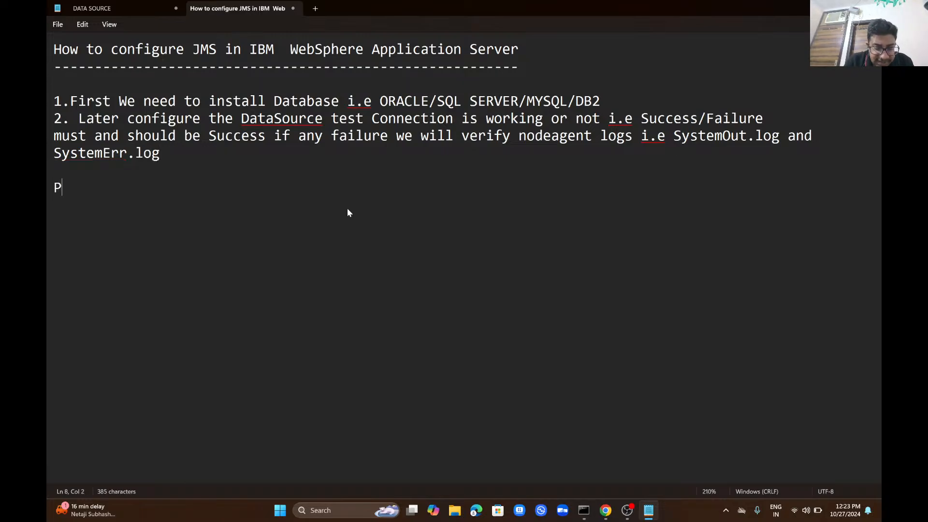
type("ath : /opt/IBM/W")
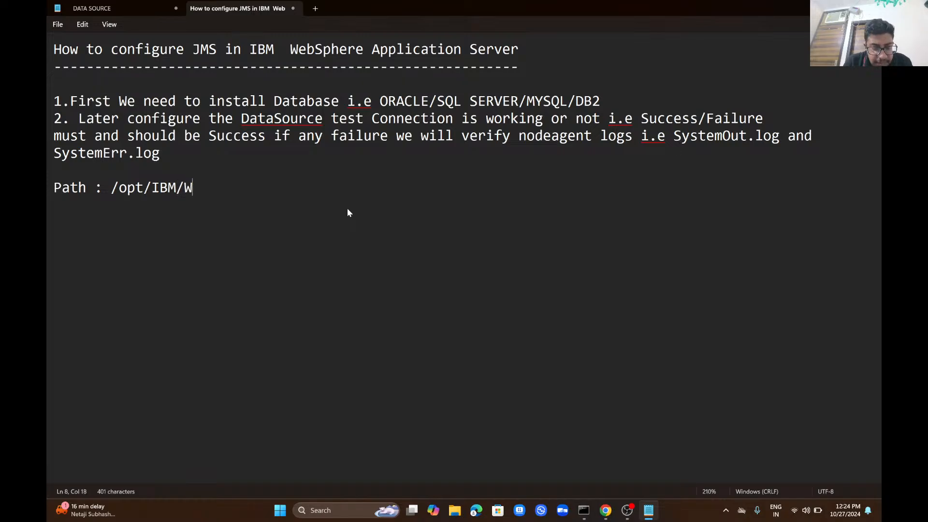
type("ebSp")
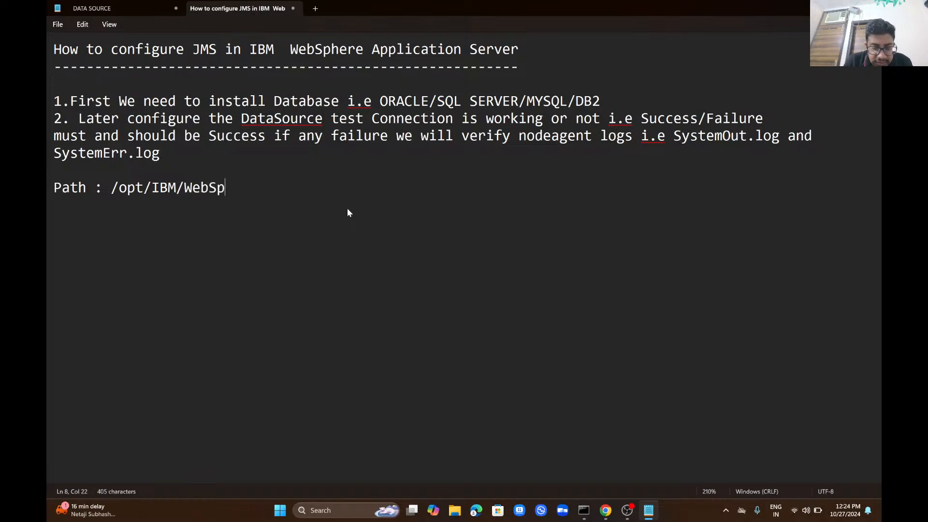
type("here/A")
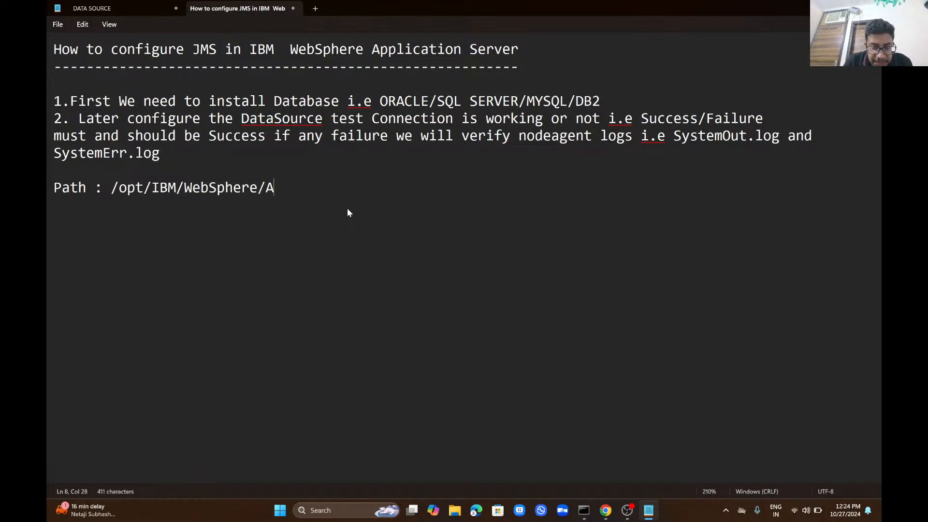
type("ppServe")
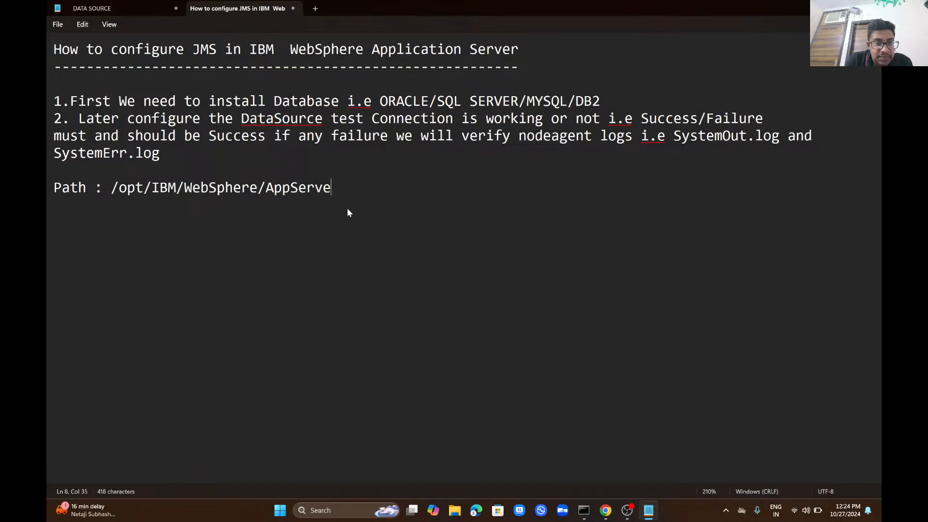
type("r/")
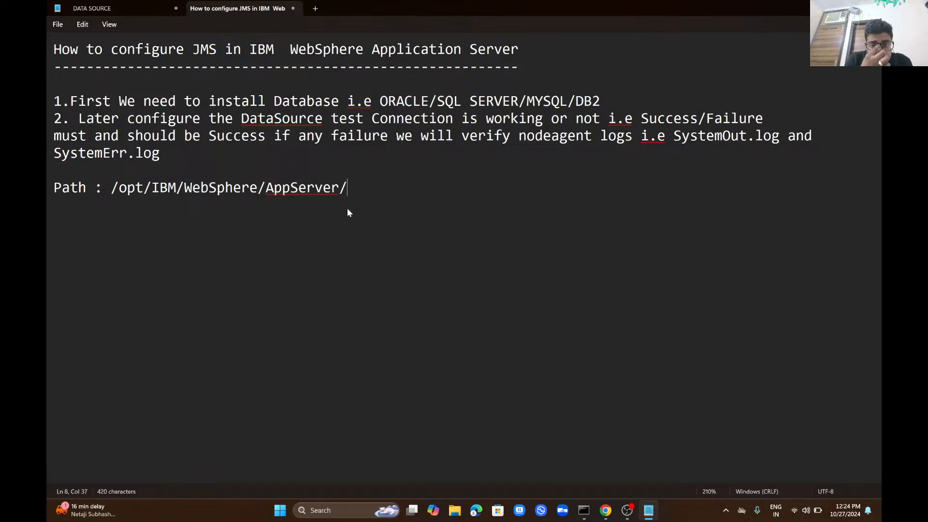
type("profil")
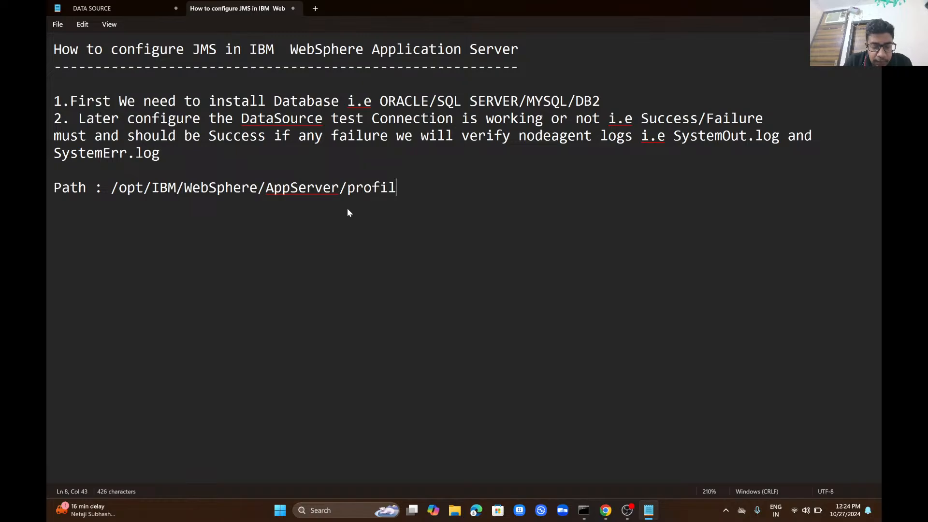
type("es/App")
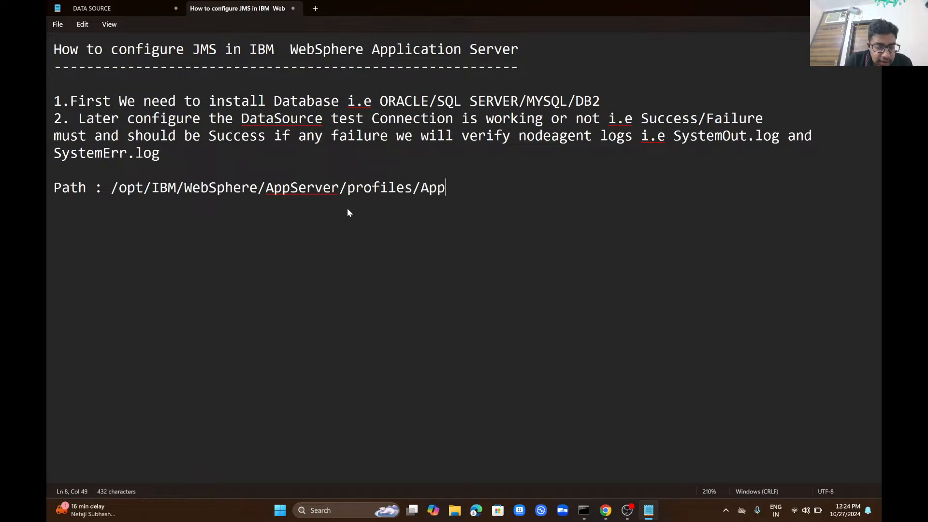
type("Srv01/logs/nodeagent/")
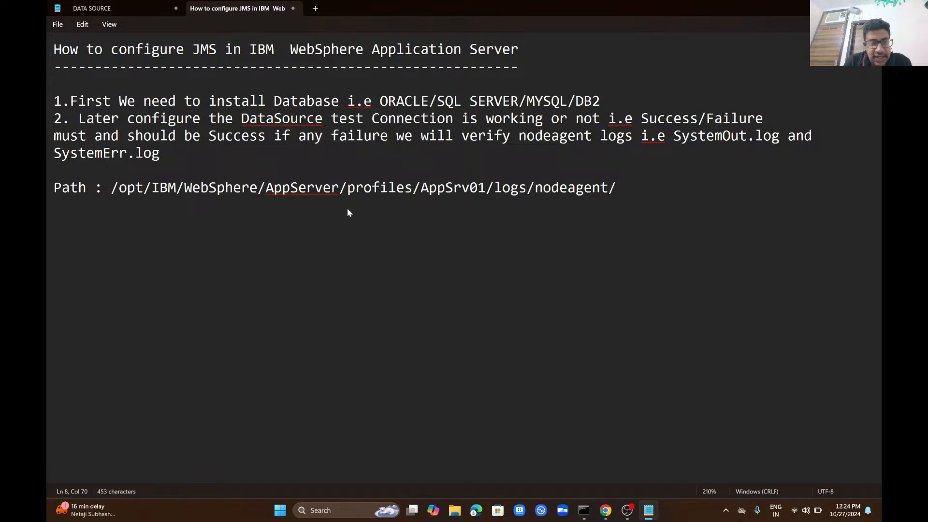
key("Return")
key("Return")
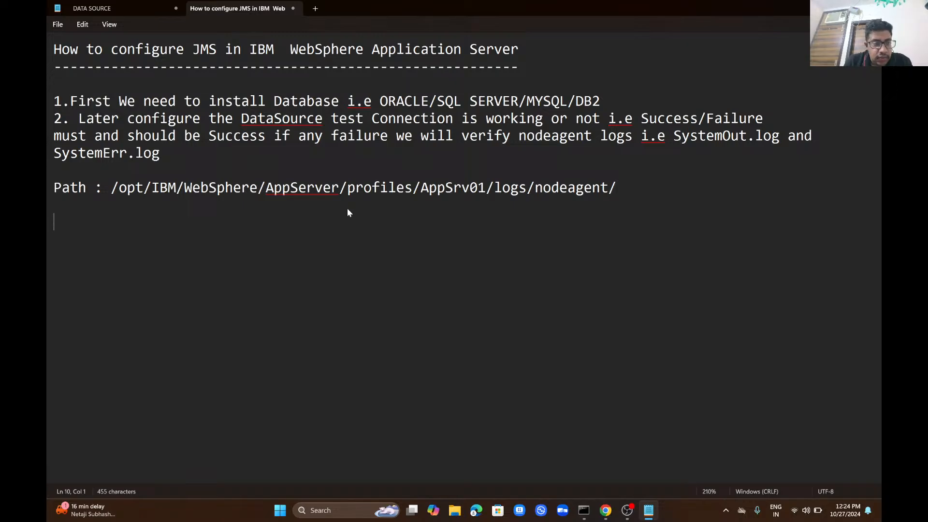
type("System")
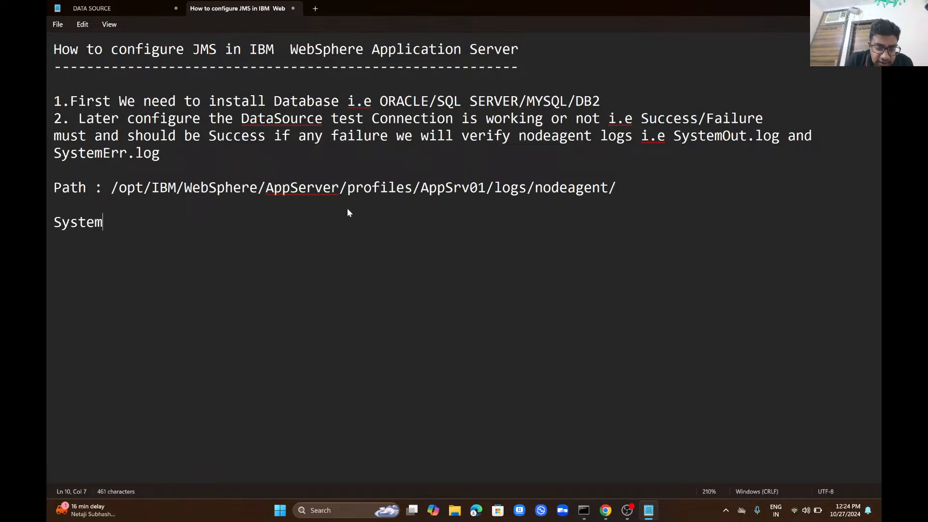
type("Out.log")
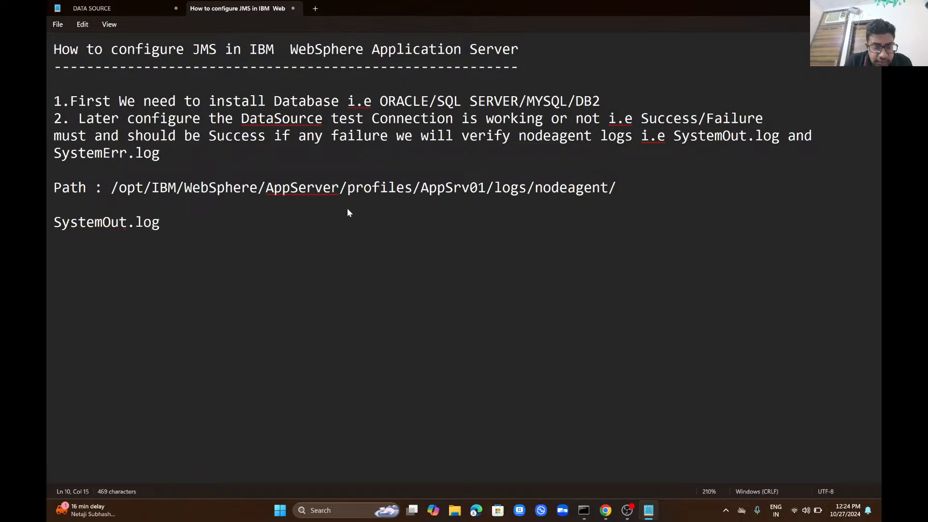
key("Return")
type("SystemE")
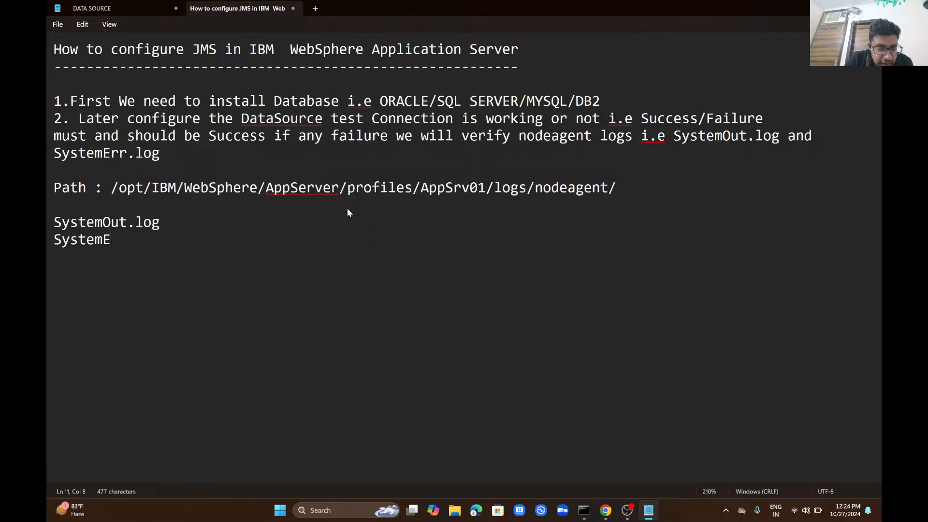
type("rr.log")
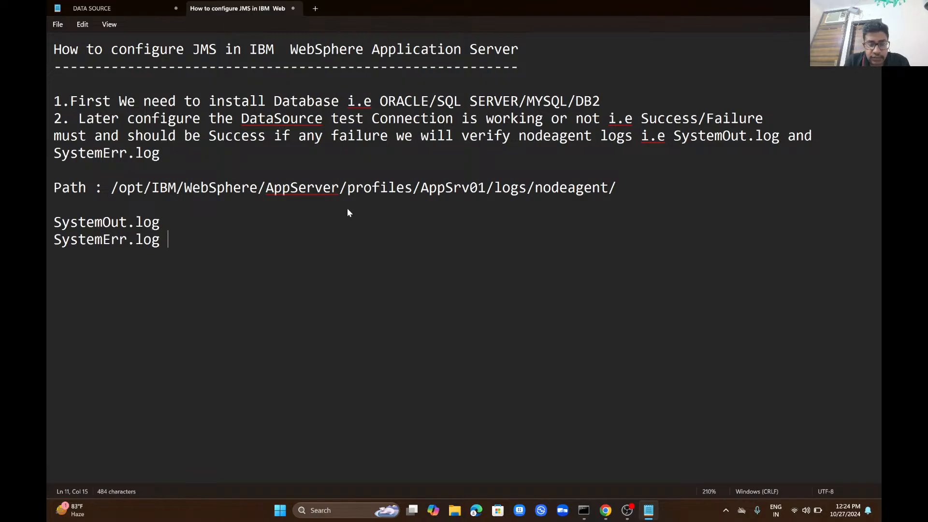
Step: Add the note 'errors are username or password invalid'
key("Return")
key("Return")
type("errors are ")
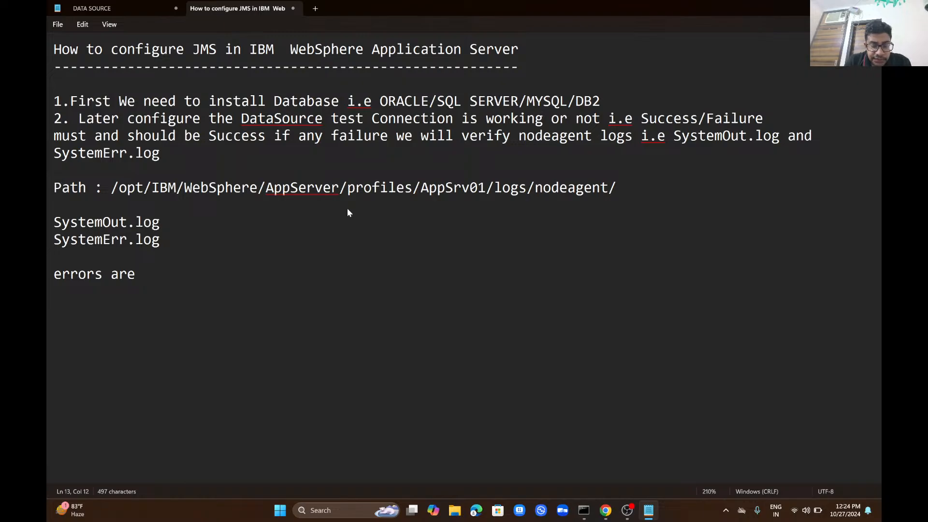
type("user")
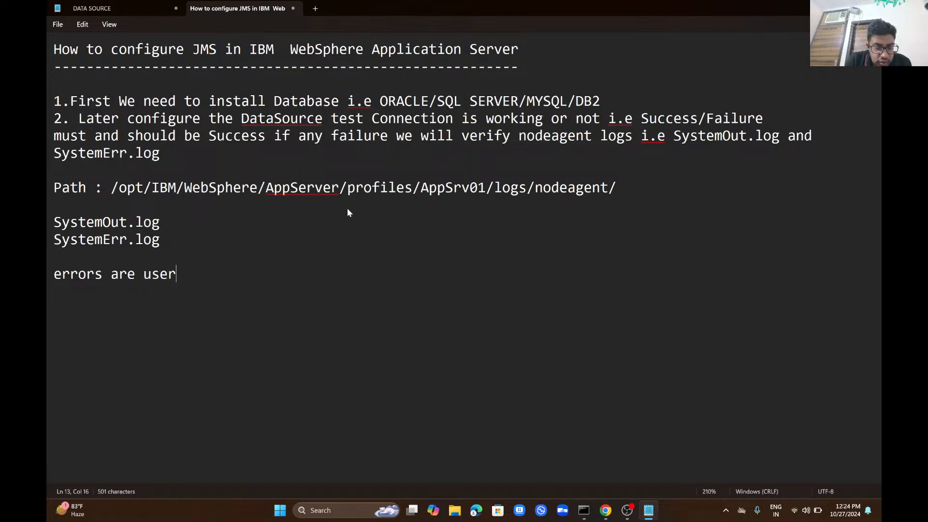
type("name or ")
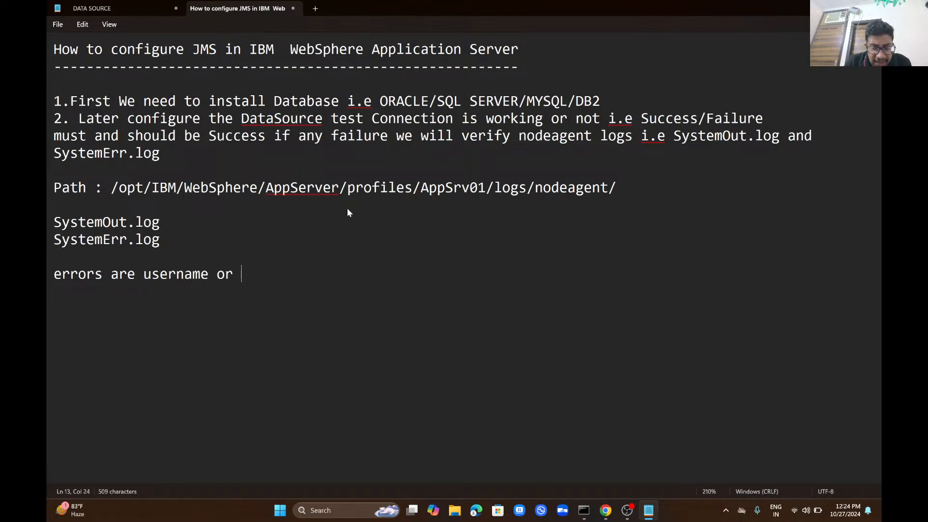
type("password i")
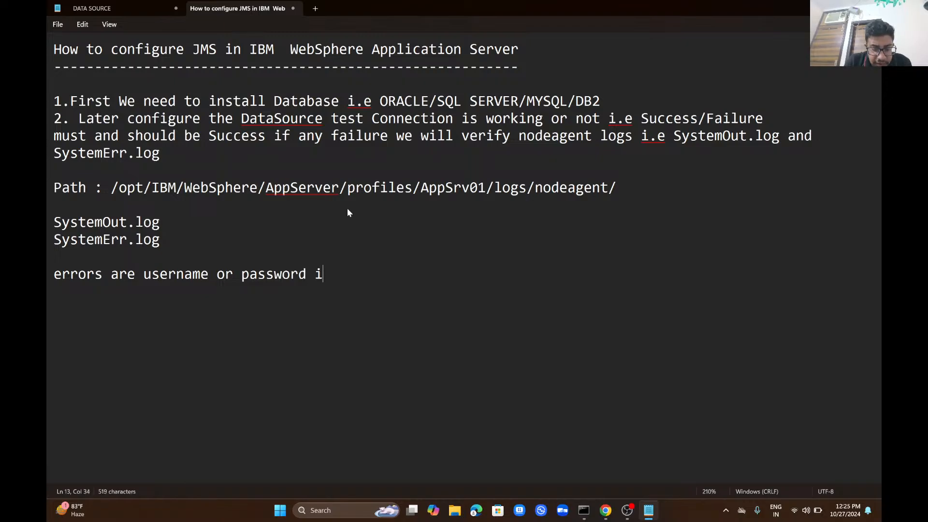
type("nvalid")
key("Return")
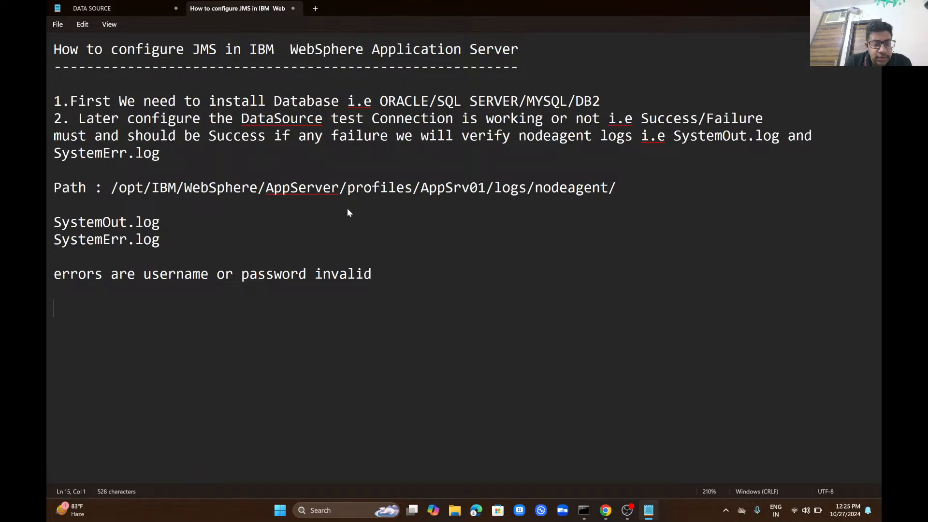
Step: Add 'universalDrivers path invalid', correcting the lowercase d to a capital D
type("universal")
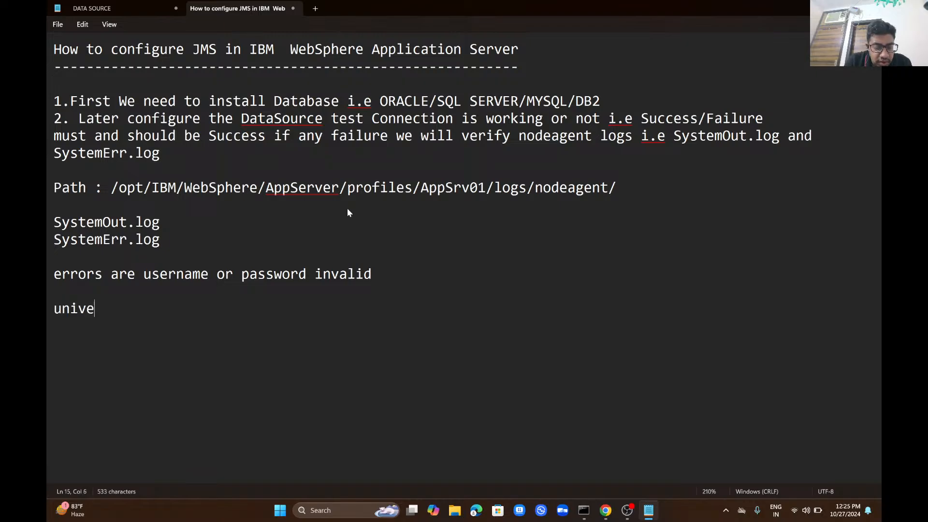
type("ivers p")
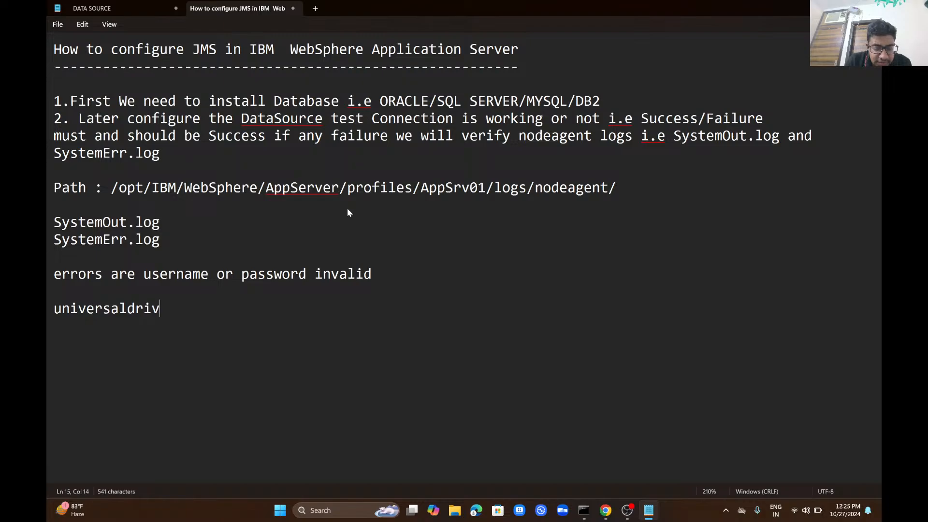
type("at")
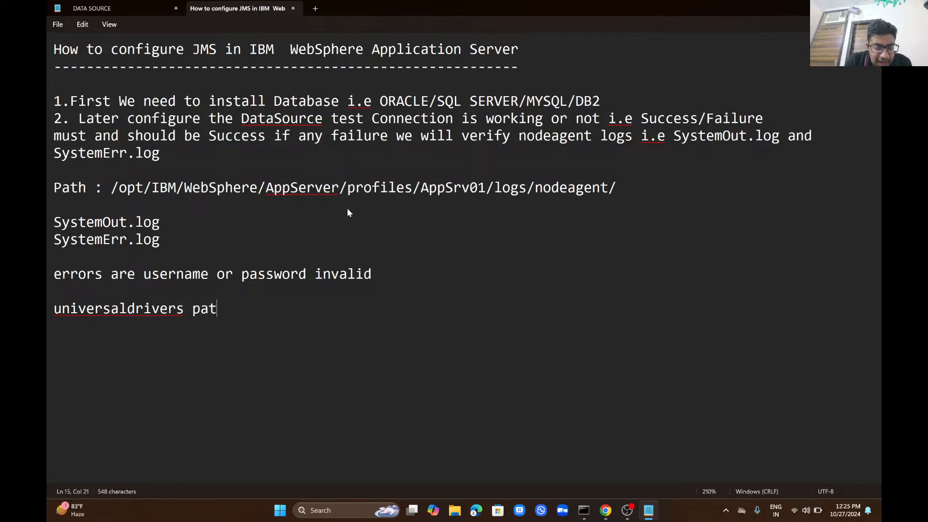
type("h invalid")
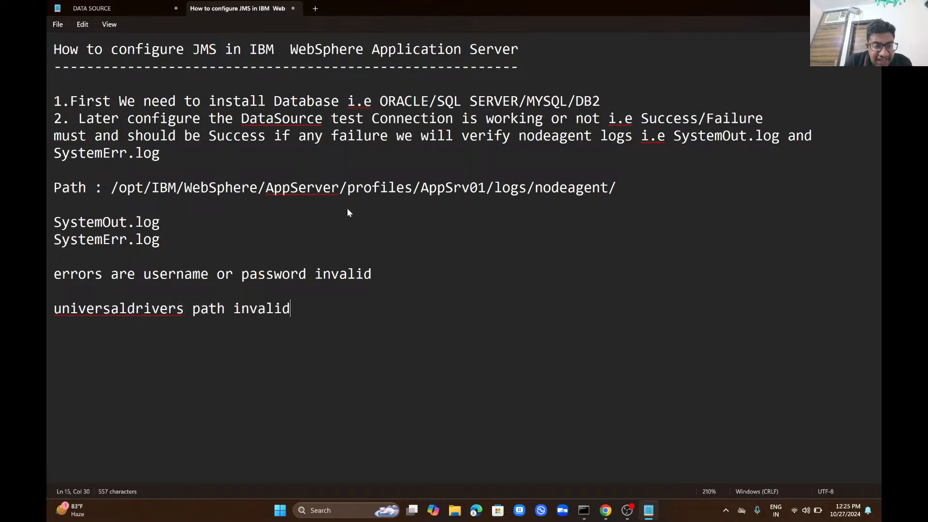
key("Left")
key("Left")
key("Left")
key("Left")
key("Left")
key("Left")
key("Left")
key("Left")
key("Left")
key("Left")
key("Left")
key("Left")
key("Left")
key("Left")
key("Left")
key("Left")
key("Left")
key("Left")
key("Left")
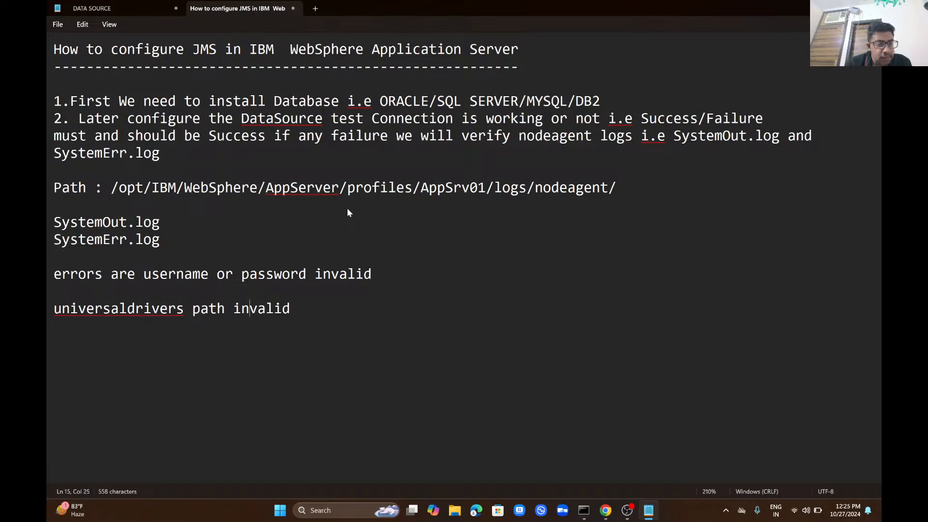
key("Left")
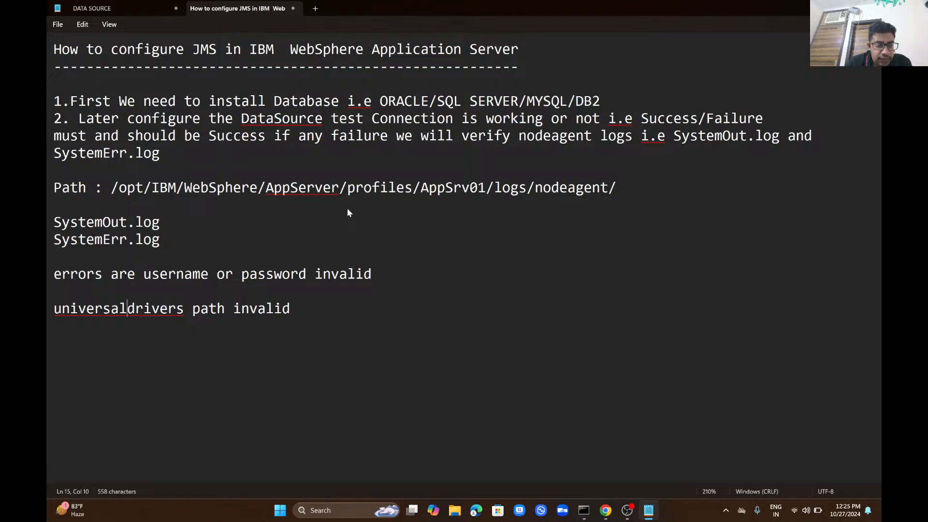
key("Delete")
type("D")
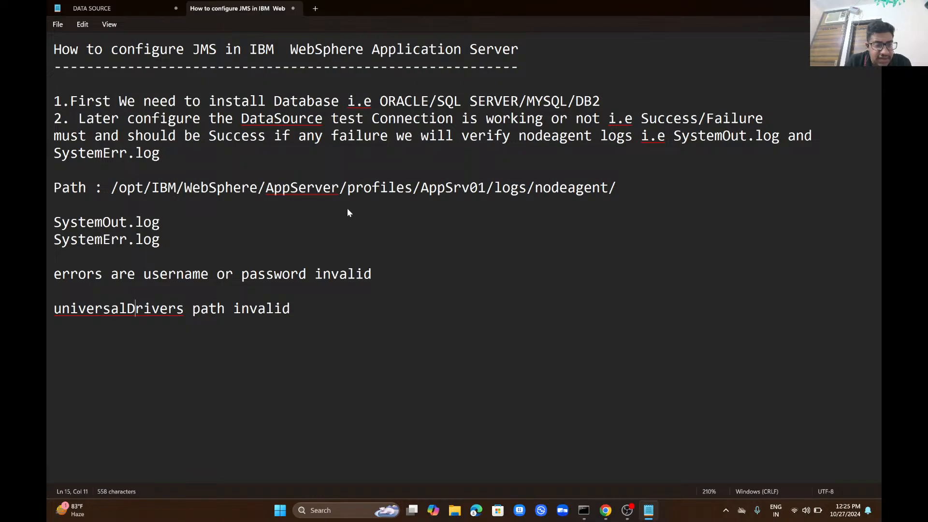
key("Right")
key("Right")
key("Right")
key("Right")
key("Right")
key("Right")
key("Right")
key("Right")
key("Right")
key("Right")
key("Right")
key("Right")
key("Right")
key("Right")
key("Right")
key("Right")
key("Right")
key("Right")
key("Right")
key("Right")
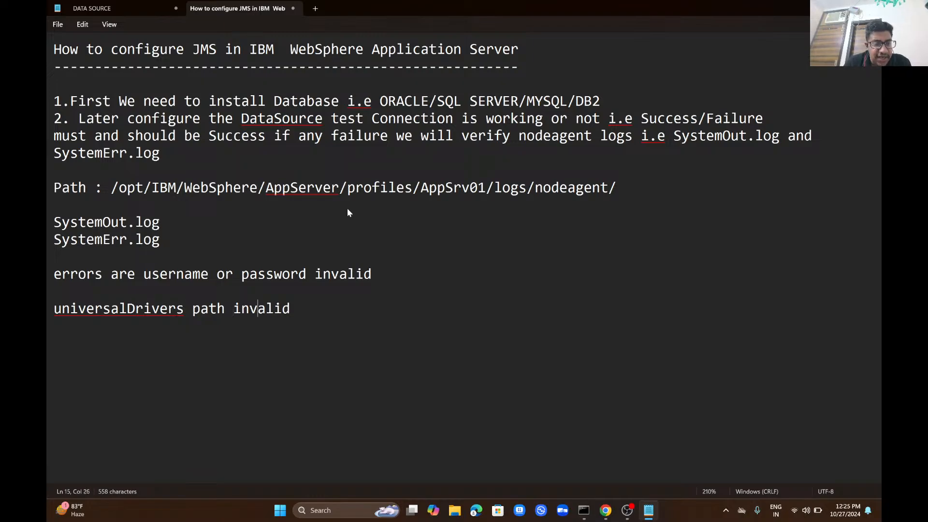
Step: Add the note 'Database password lock ====> Production issue.====> P1 Issue i.e we can call it as DB Slowness'
key("Return")
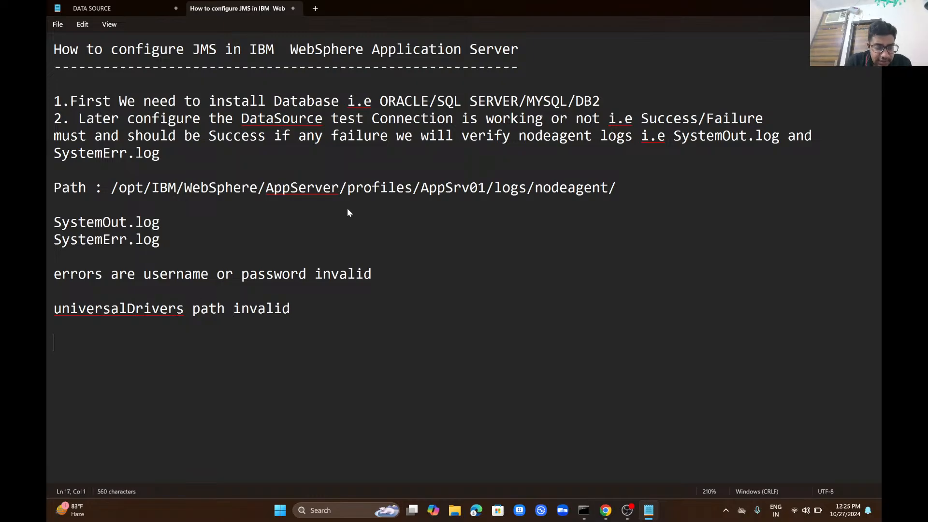
type("Databas")
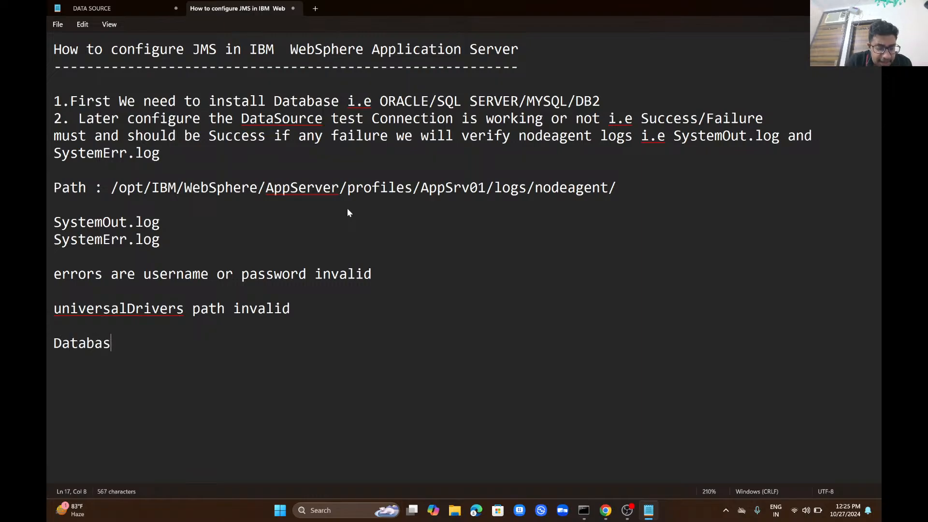
type("e pass")
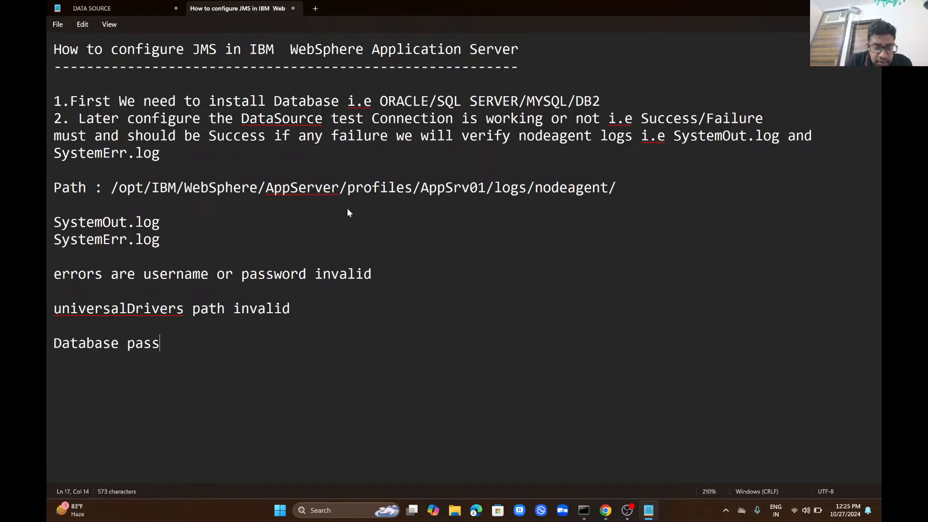
type("word lock")
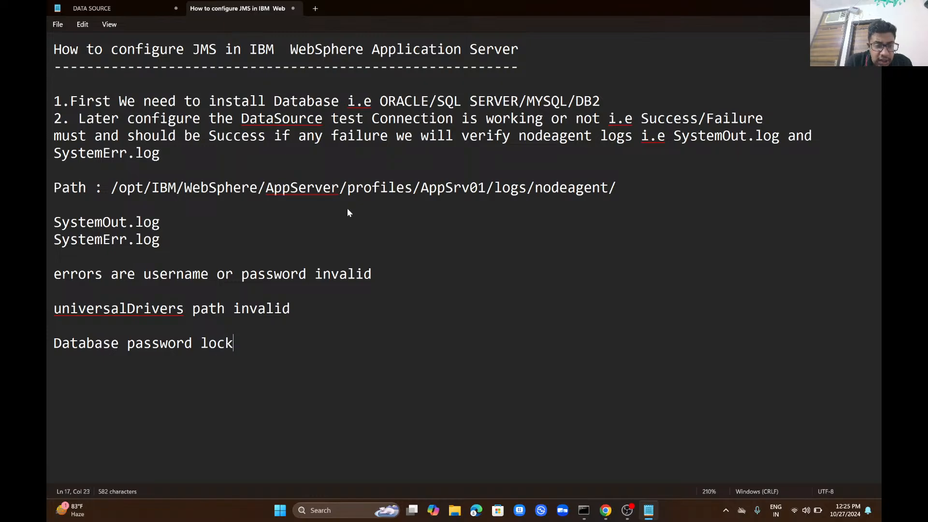
key("Return")
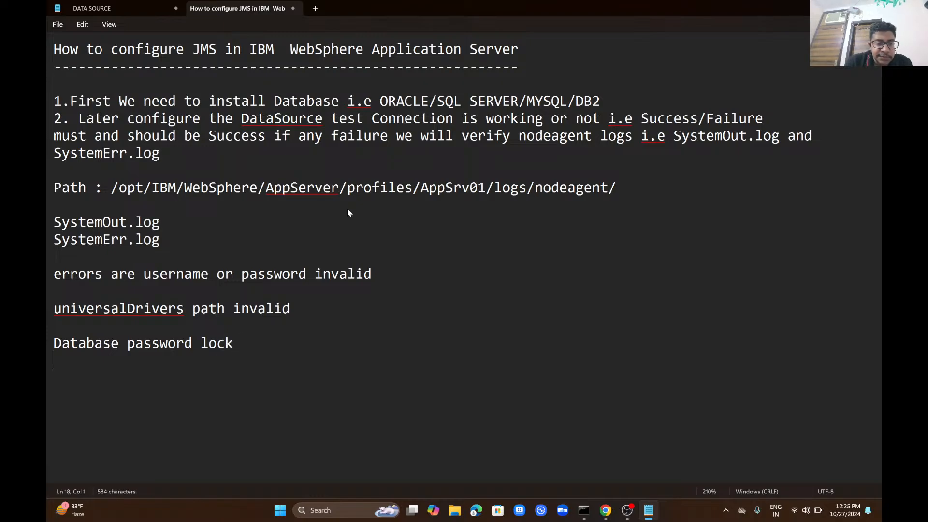
key("BackSpace")
type("====> Production issue")
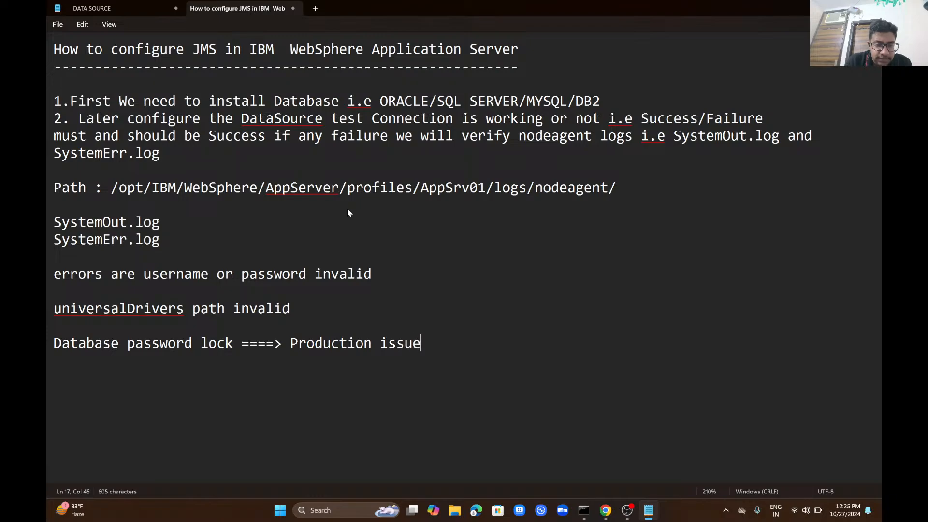
type(".")
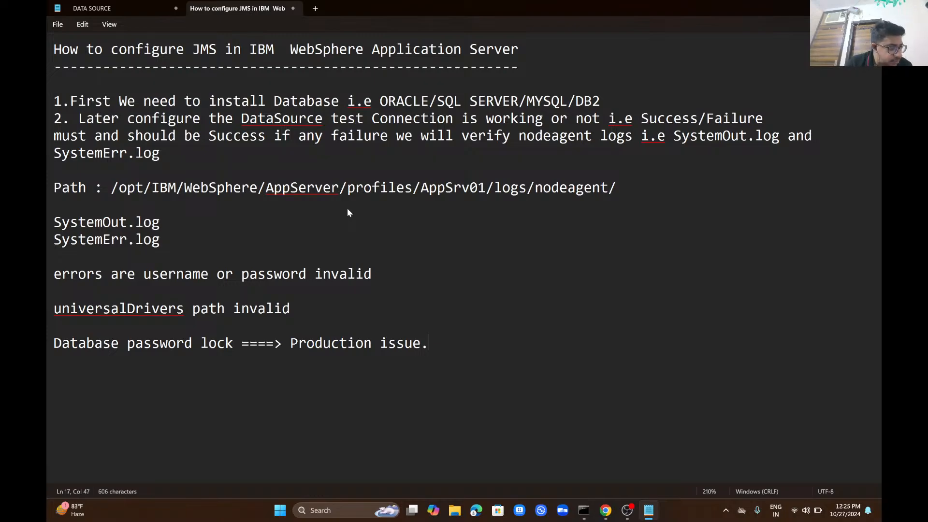
type("====> P1 Issue")
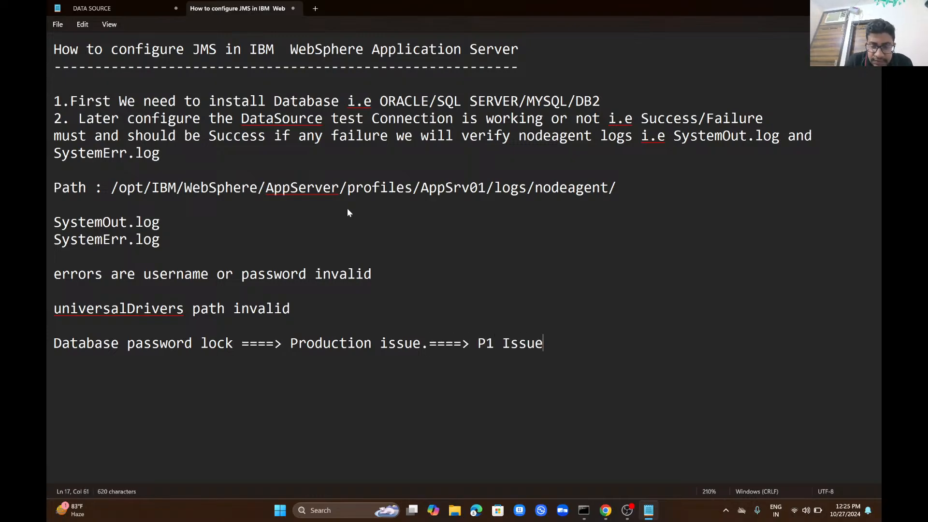
type(" i.e ")
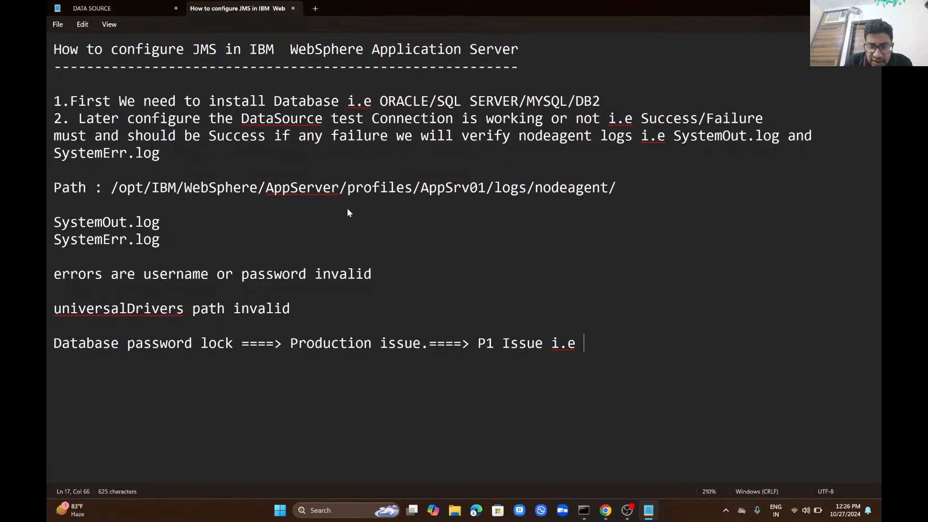
type("we ca")
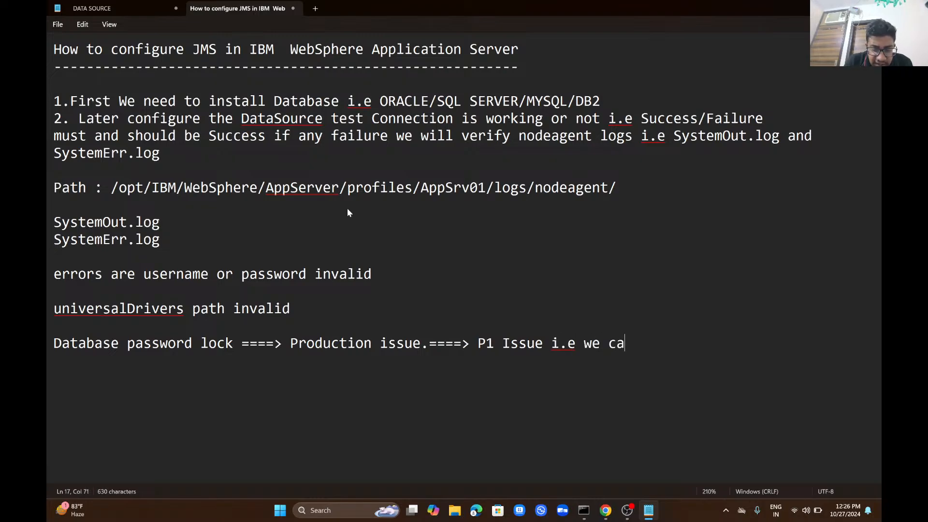
type("n call it")
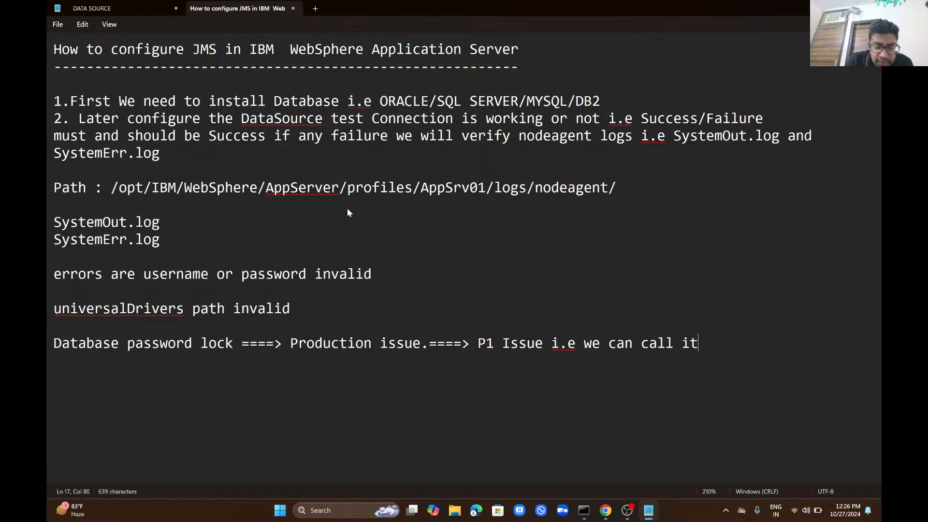
type(" as DB ")
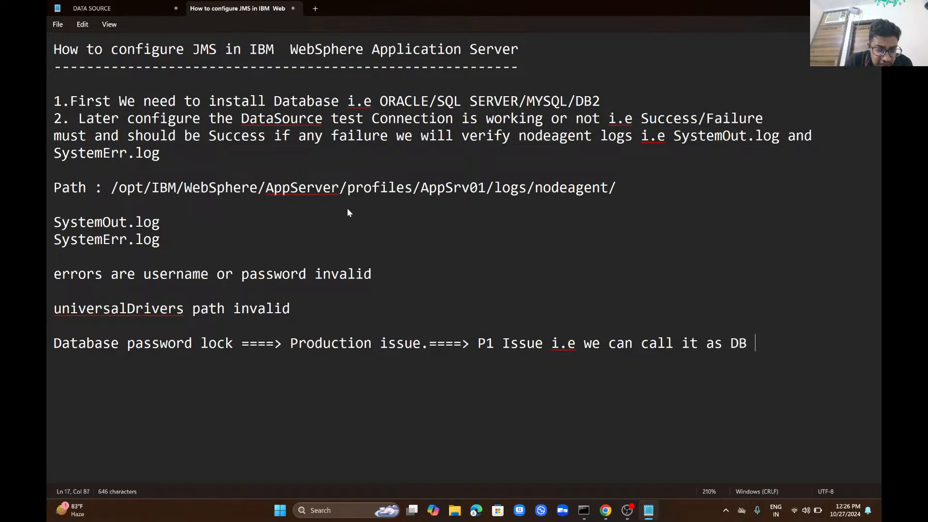
type("Slowness")
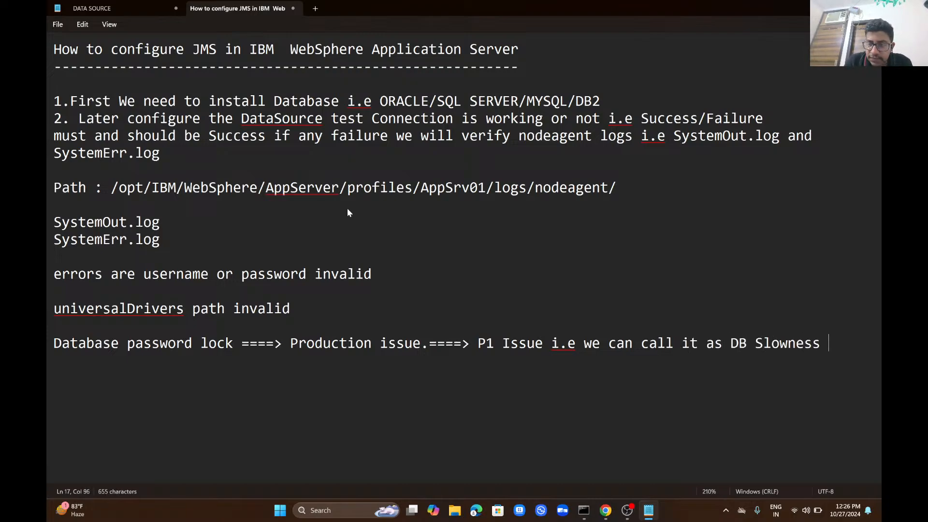
key("Return")
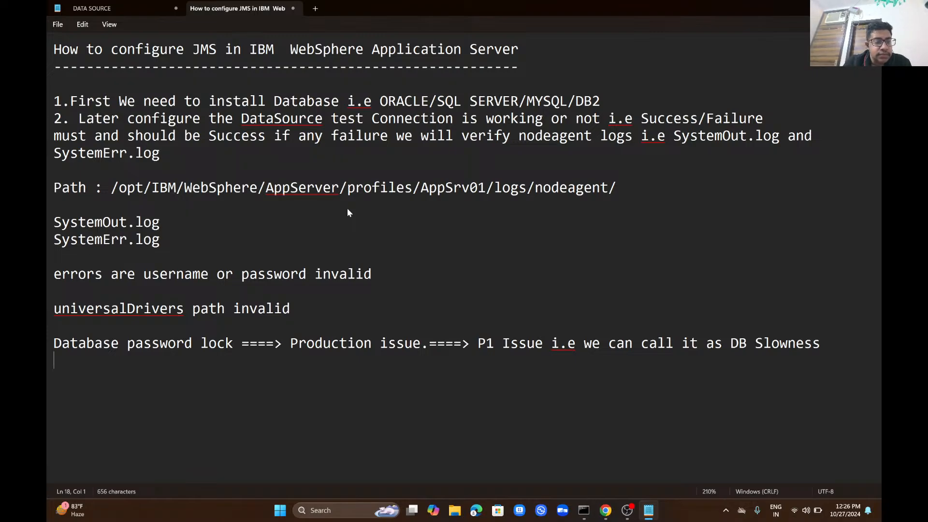
key("Return")
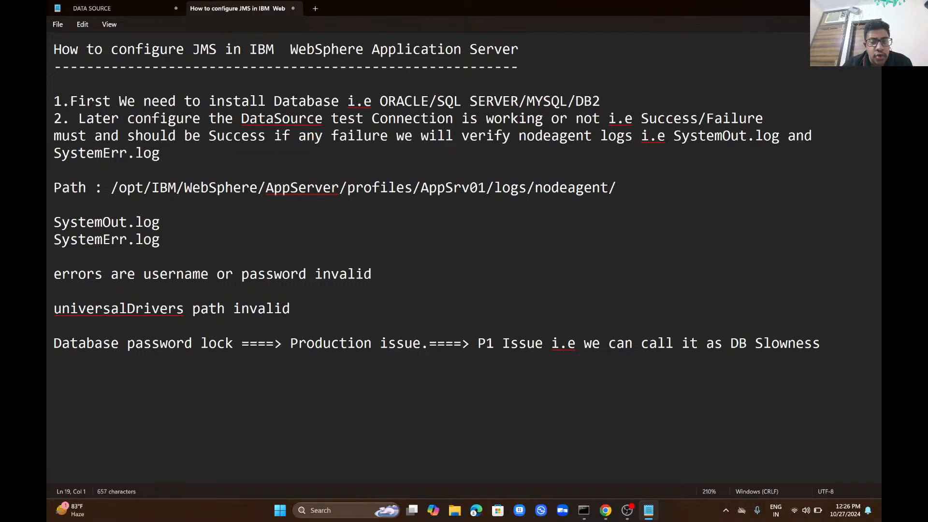
Step: Switch to the WebSphere Integrated Solutions Console in the browser
mouse_move(606, 510)
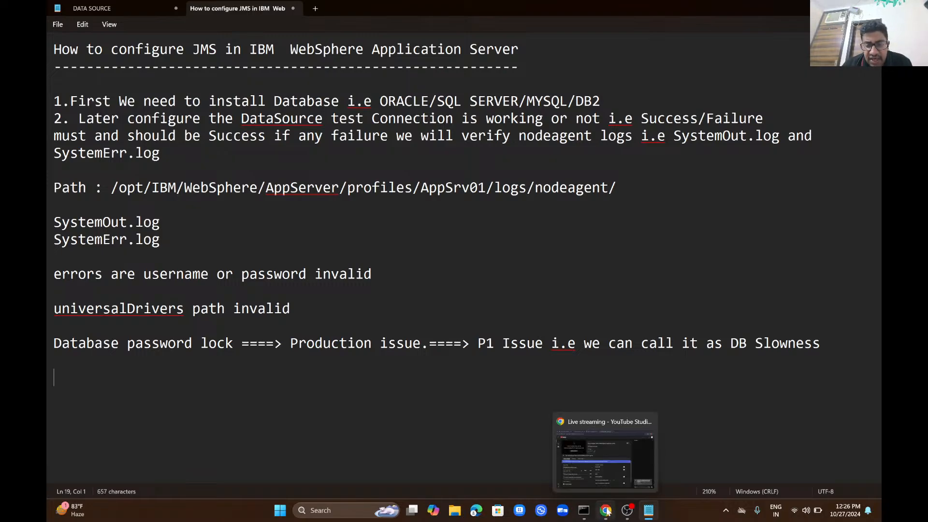
left_click(607, 459)
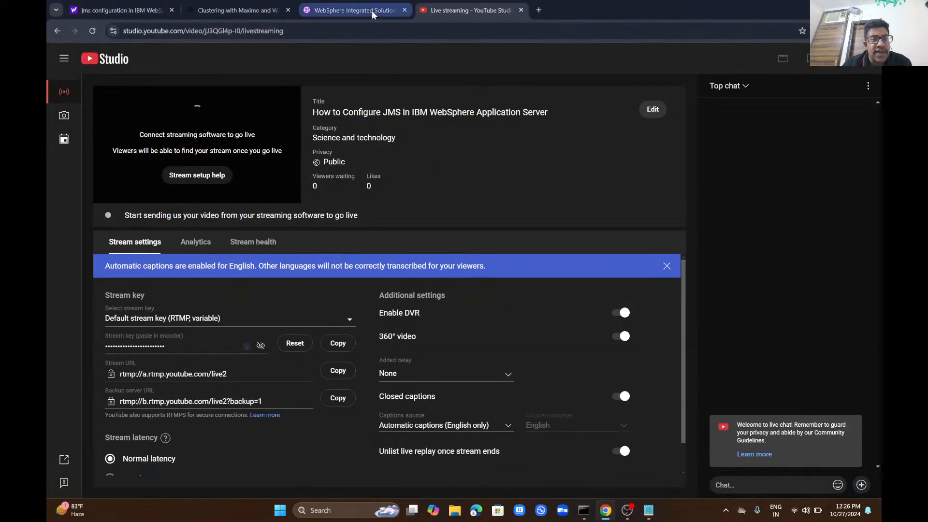
left_click(373, 12)
left_click_drag(316, 242, 312, 17)
scroll(181, 183, "up", 5)
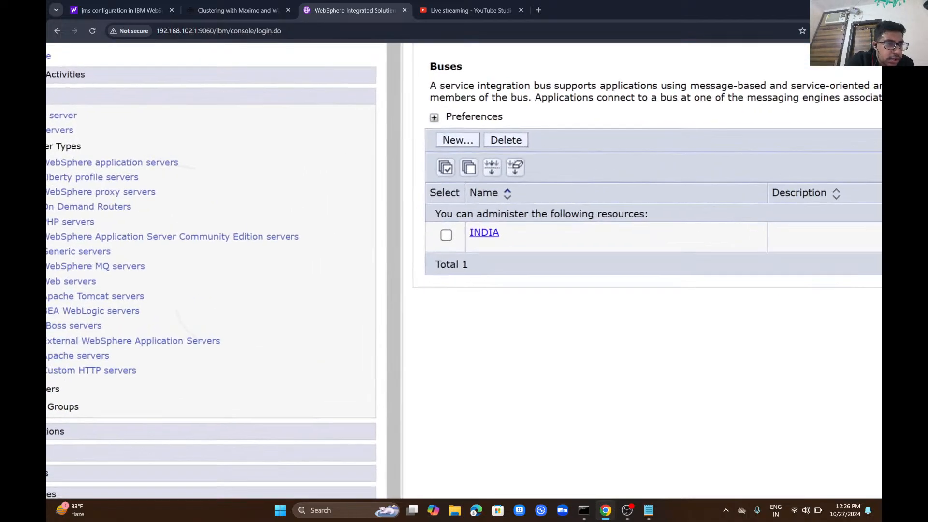
scroll(242, 271, "down", 4)
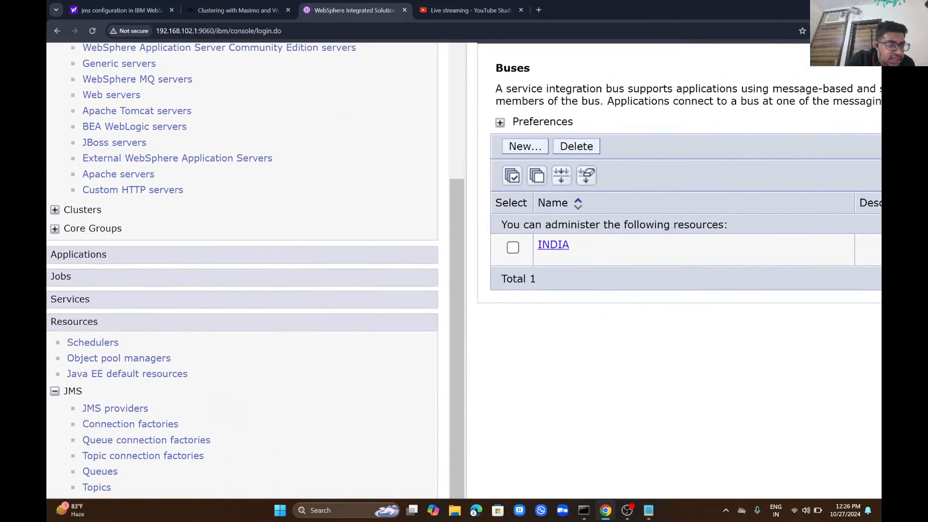
scroll(241, 271, "down", 1)
scroll(242, 271, "up", 3)
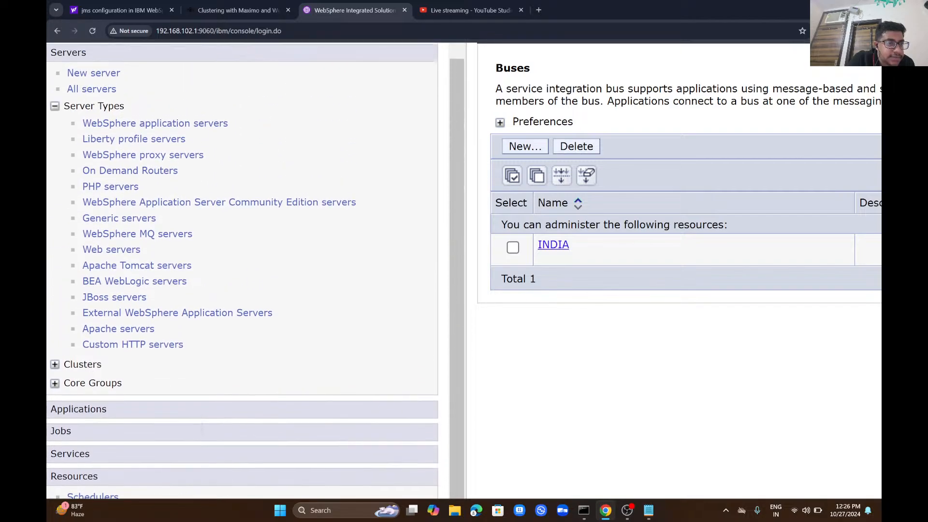
scroll(242, 271, "down", 3)
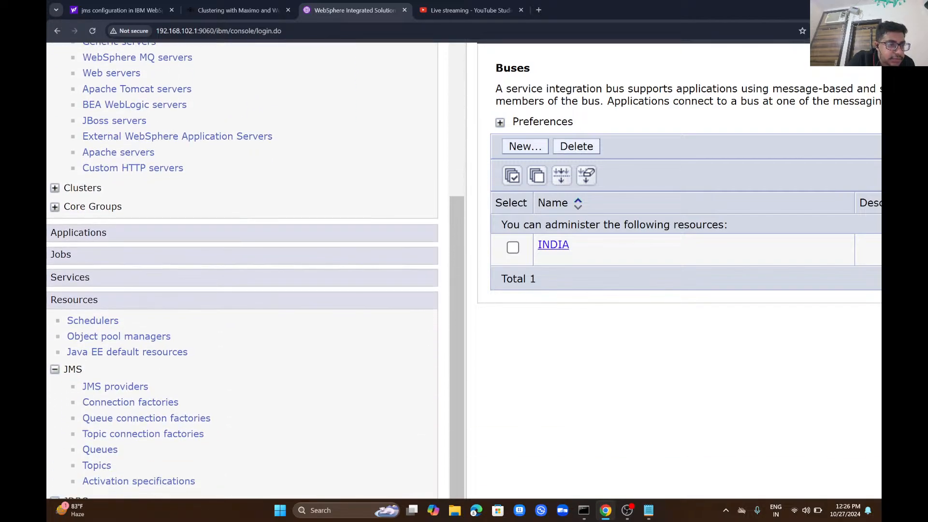
scroll(242, 271, "up", 5)
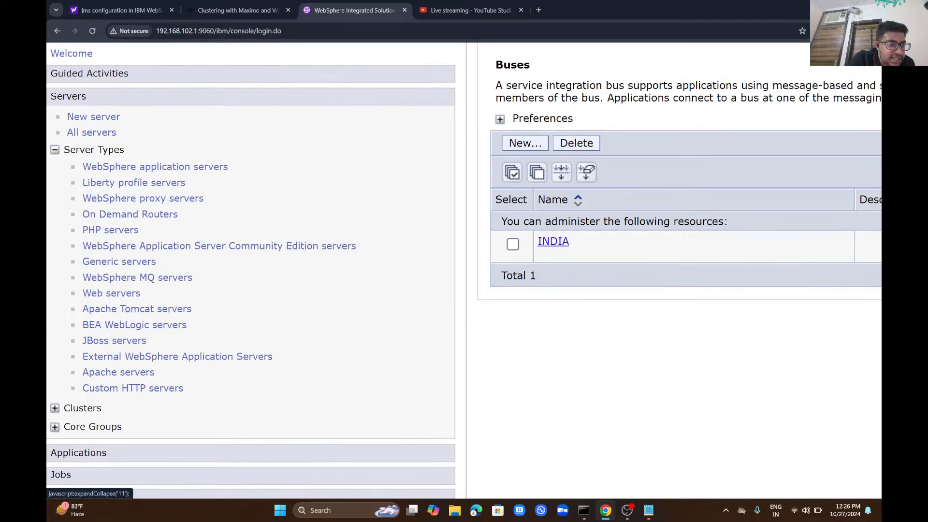
scroll(242, 271, "down", 7)
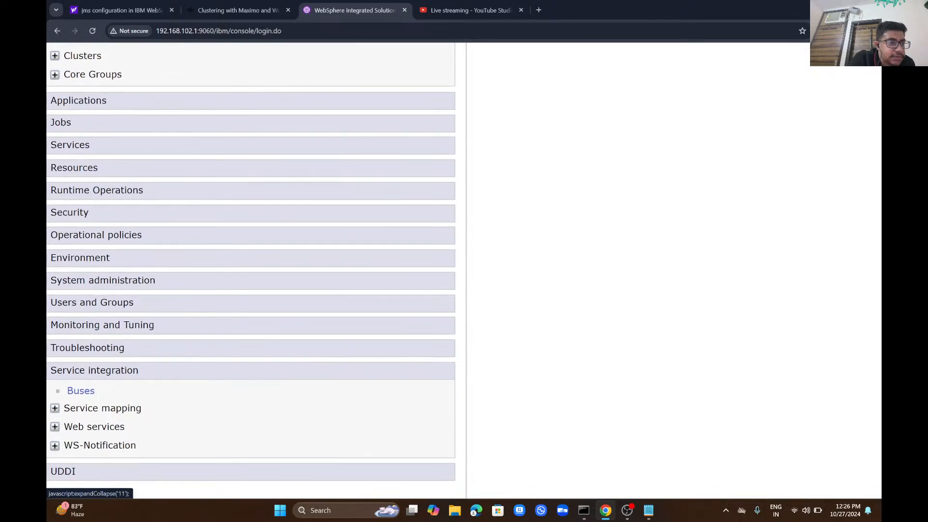
Step: Expand Resources > JDBC in the console navigation
left_click(74, 167)
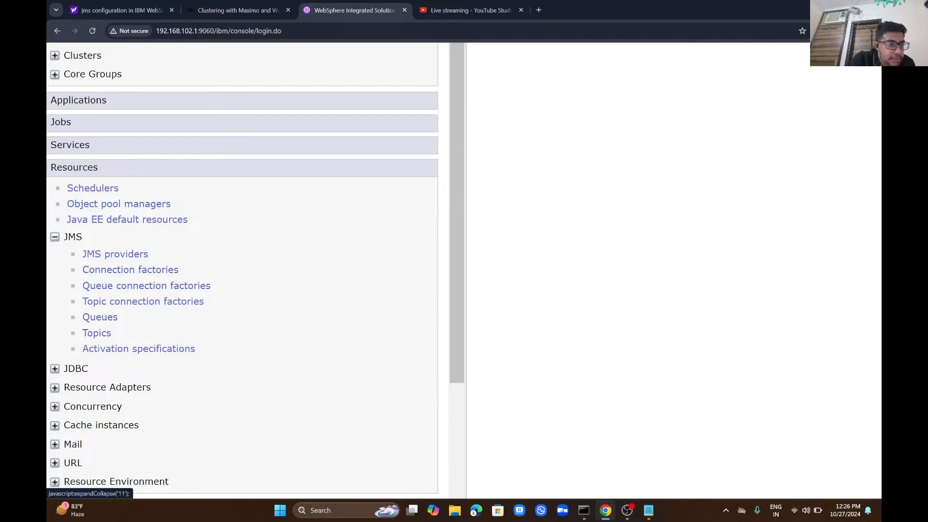
left_click(76, 368)
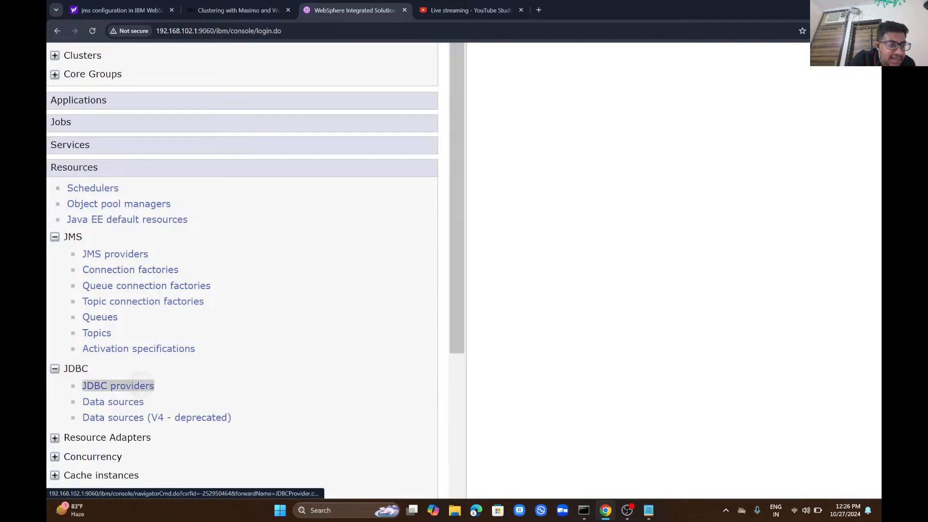
scroll(241, 270, "up", 8)
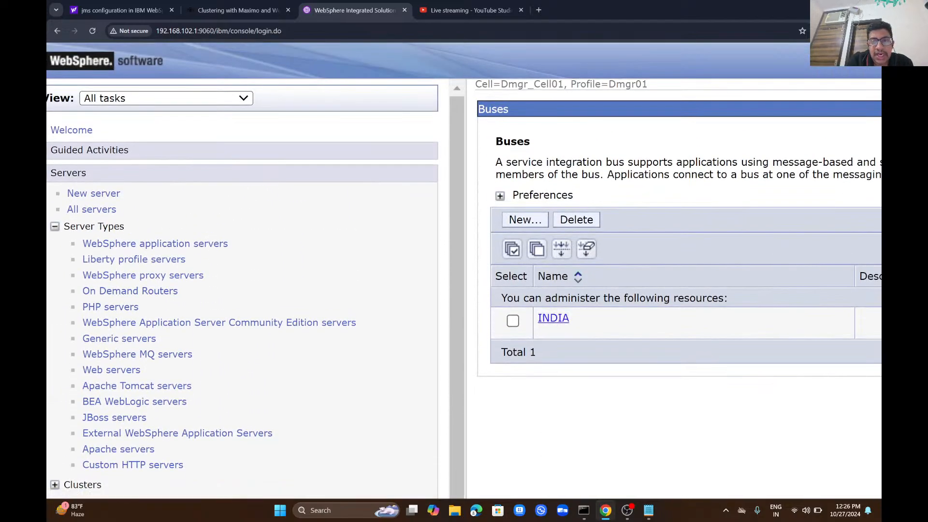
scroll(464, 270, "right", 1)
scroll(464, 271, "left", 2)
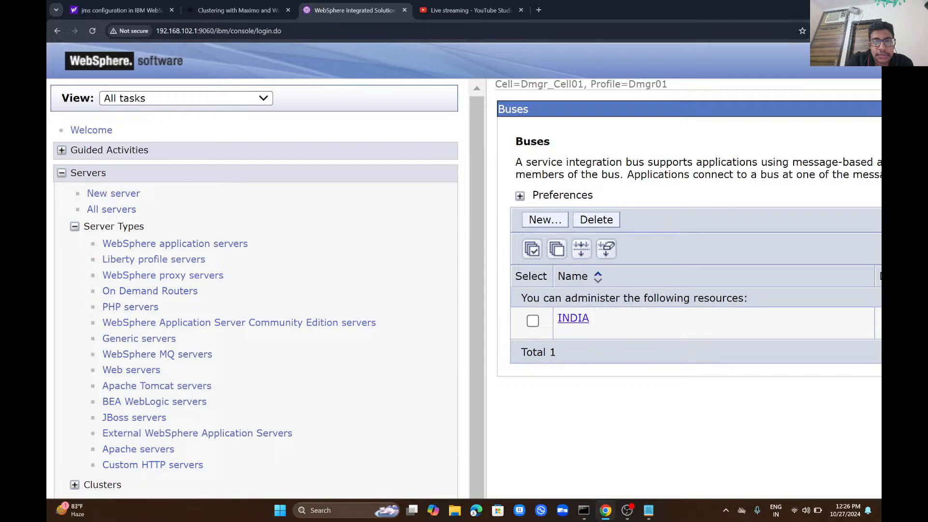
scroll(493, 338, "down", 3)
scroll(493, 338, "right", 2)
scroll(493, 338, "up", 3)
scroll(493, 338, "left", 3)
Step: View the INDIA bus configuration, then open the JDBC providers list
left_click(522, 186)
scroll(465, 271, "right", 2)
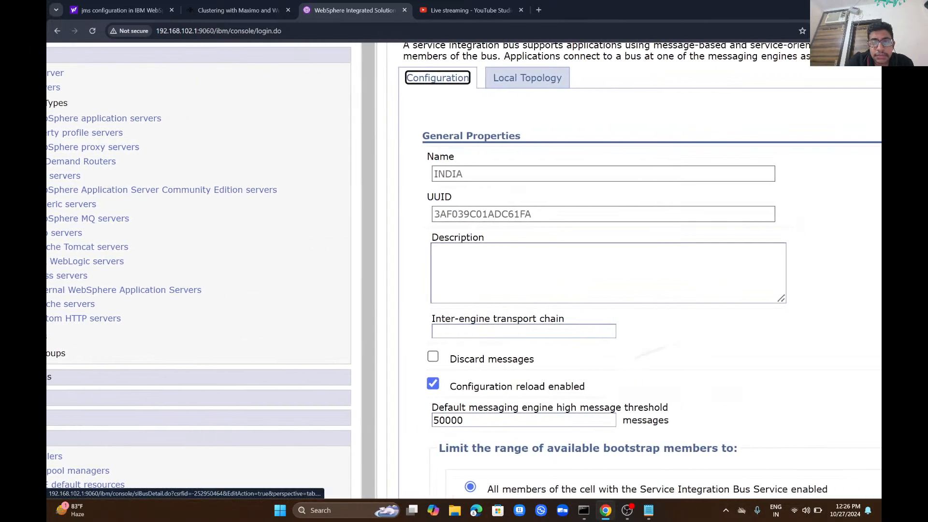
scroll(464, 270, "left", 2)
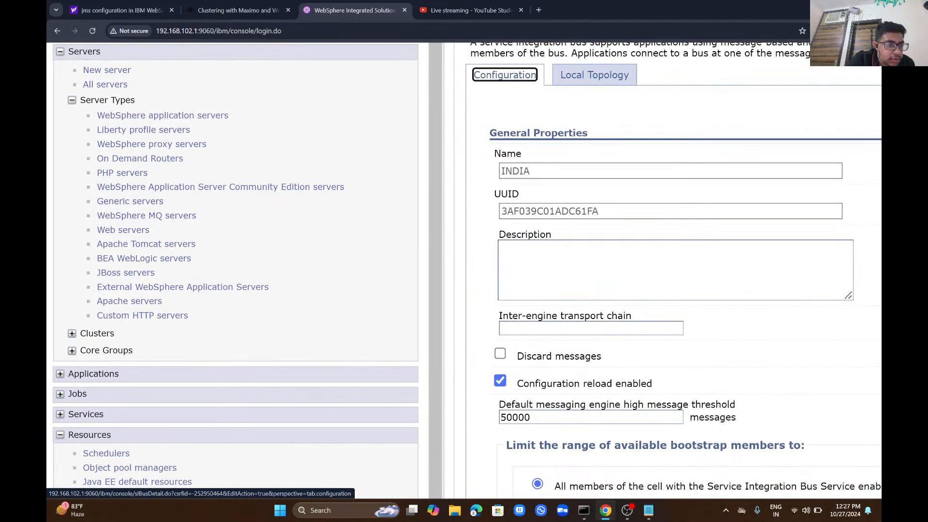
scroll(236, 271, "down", 5)
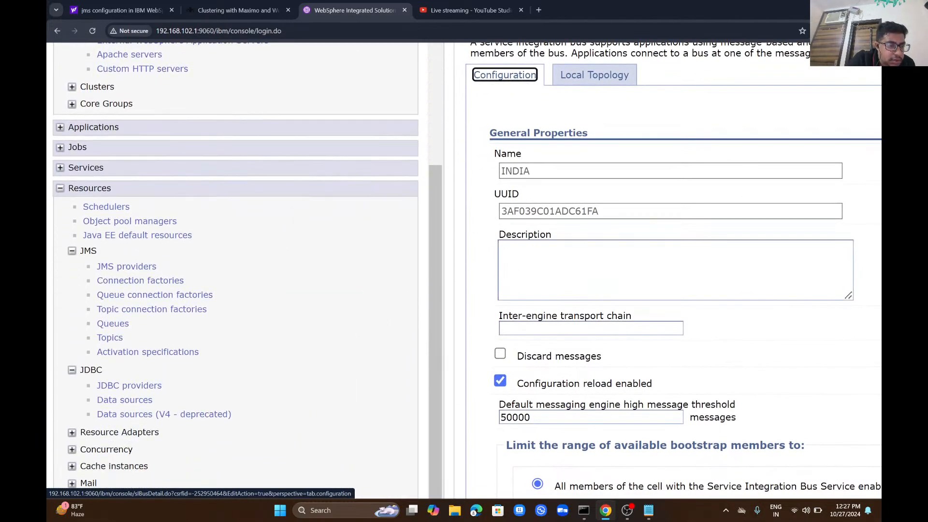
left_click(129, 386)
Step: Open the data sources of the Microsoft SQL Server JDBC Driver provider
scroll(464, 271, "up", 2)
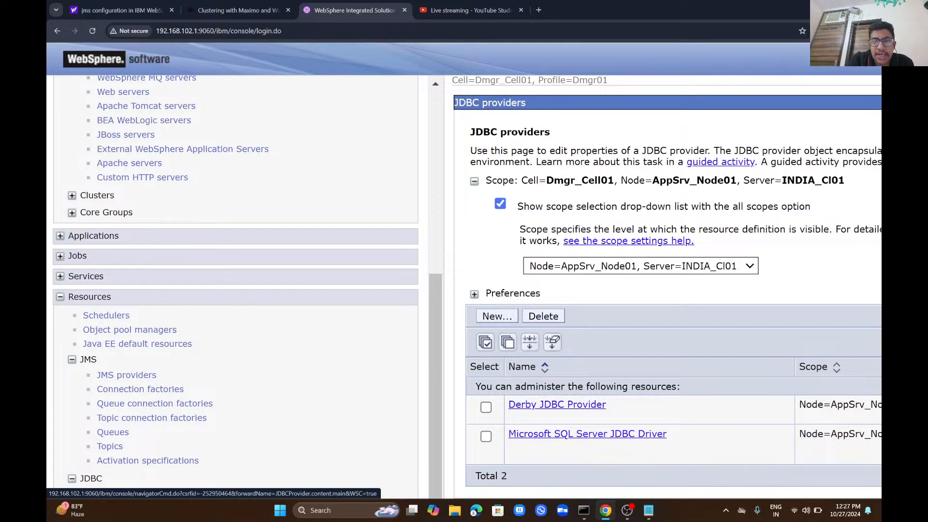
scroll(464, 271, "down", 2)
left_click(587, 434)
scroll(464, 271, "up", 2)
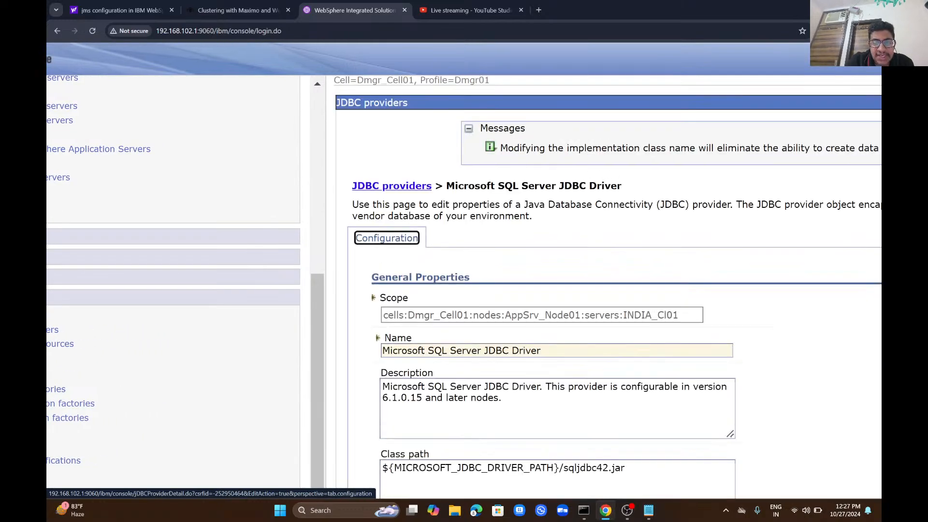
scroll(464, 271, "down", 3)
scroll(464, 271, "right", 2)
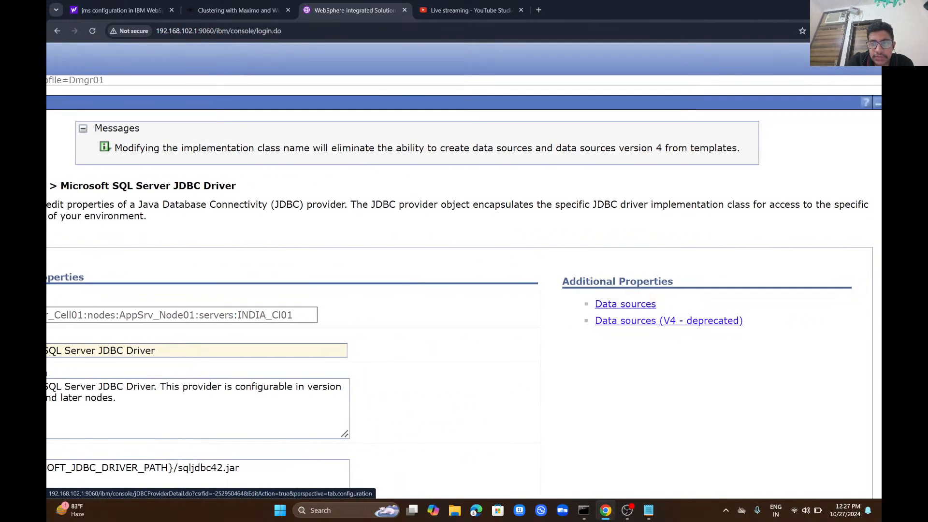
left_click(623, 302)
scroll(624, 302, "up", 3)
scroll(464, 271, "down", 3)
scroll(464, 271, "up", 3)
Step: Test the Ganesh data source connection successfully on INDIA_Cl01, then go to Service integration > Buses
left_click(362, 293)
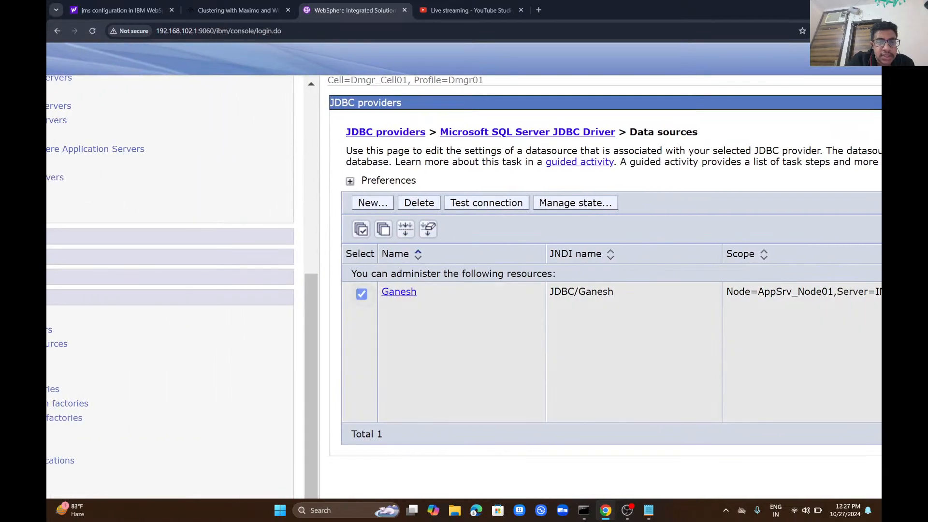
left_click(486, 203)
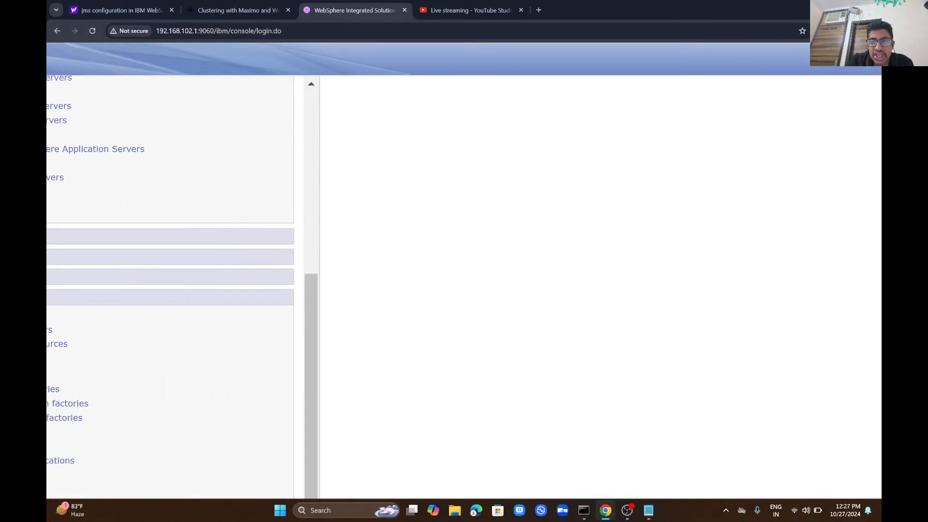
scroll(464, 270, "down", 3)
scroll(464, 271, "right", 3)
scroll(464, 271, "left", 3)
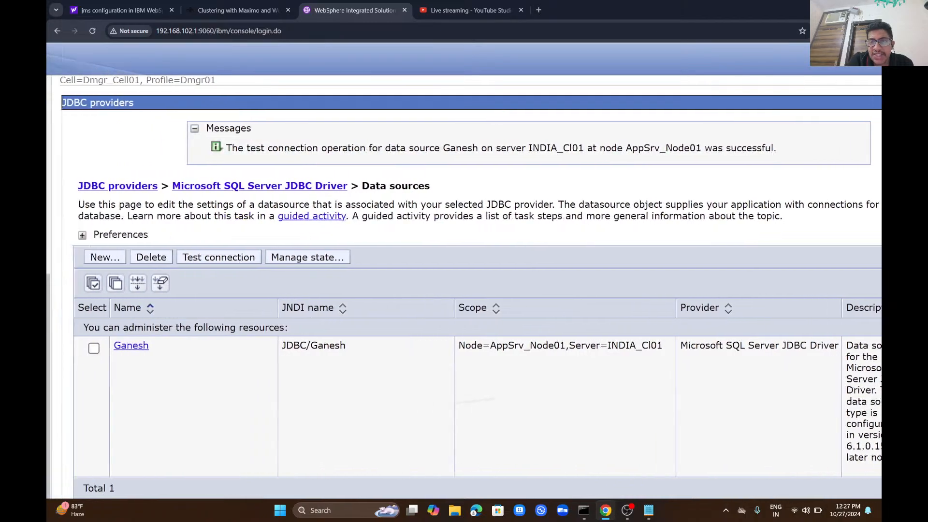
scroll(465, 271, "up", 3)
scroll(235, 285, "up", 4)
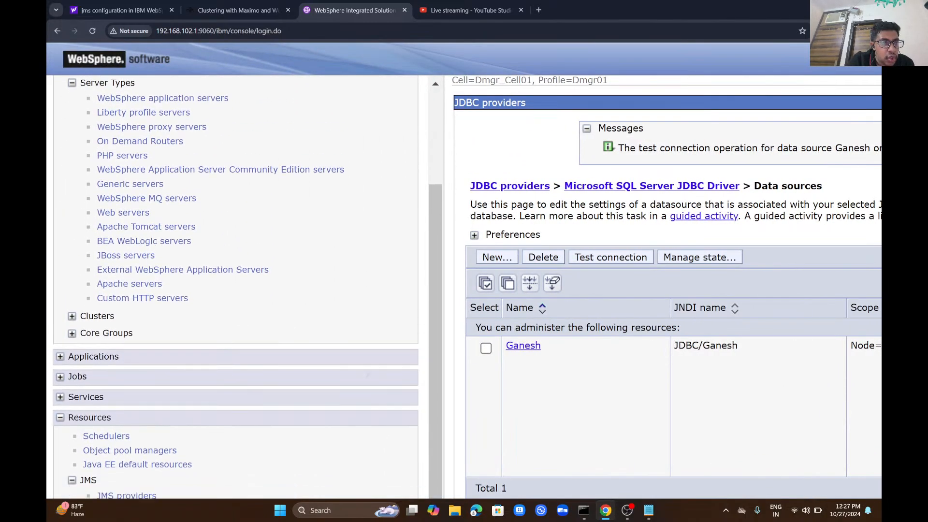
scroll(236, 285, "down", 3)
scroll(235, 289, "down", 2)
scroll(465, 270, "down", 3)
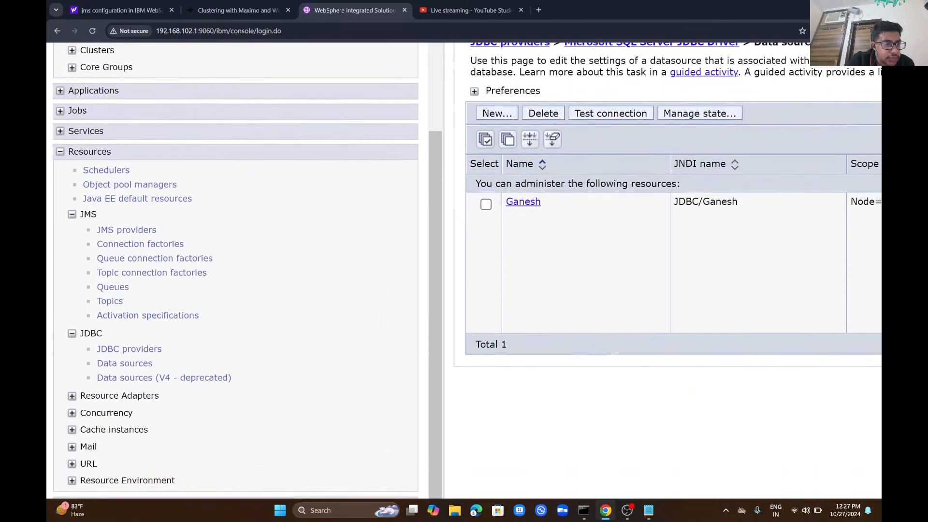
scroll(464, 271, "down", 3)
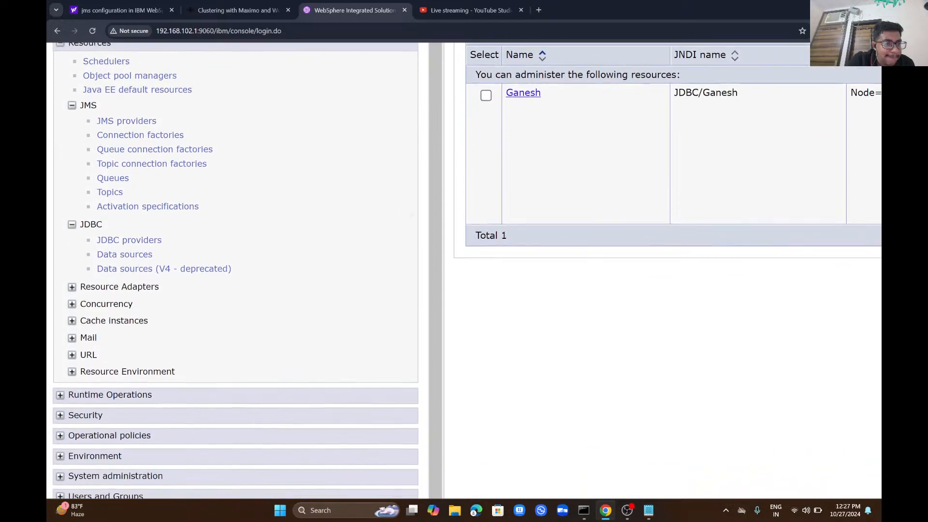
scroll(464, 270, "down", 3)
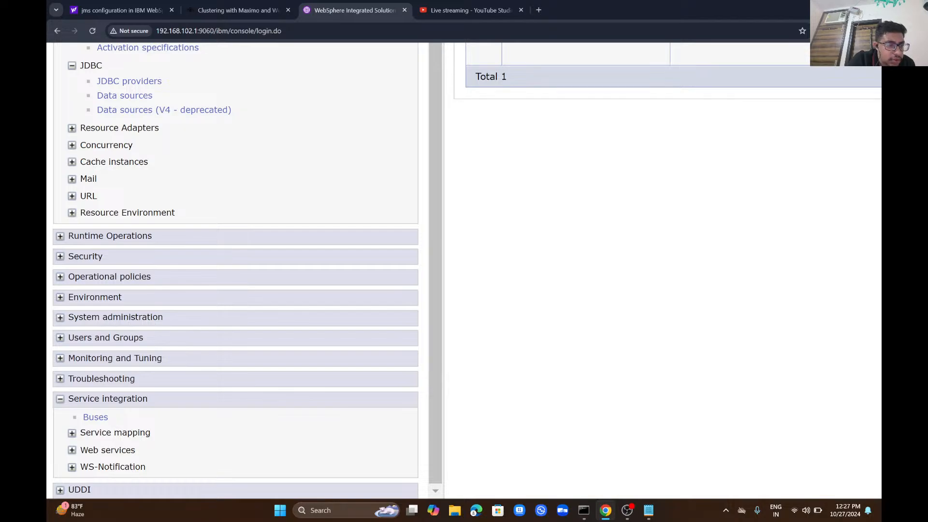
left_click(95, 417)
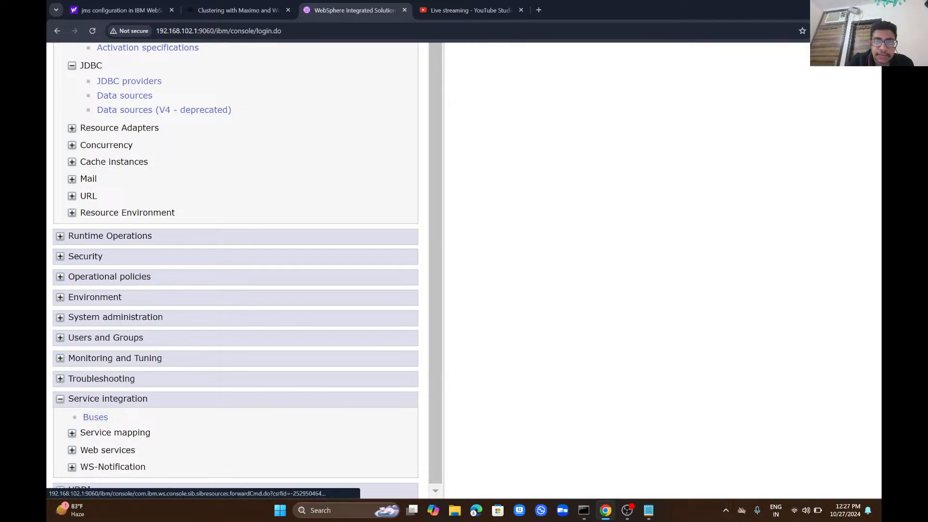
Step: Begin a new service integration bus but cancel it, keeping only the INDIA bus
scroll(464, 271, "right", 2)
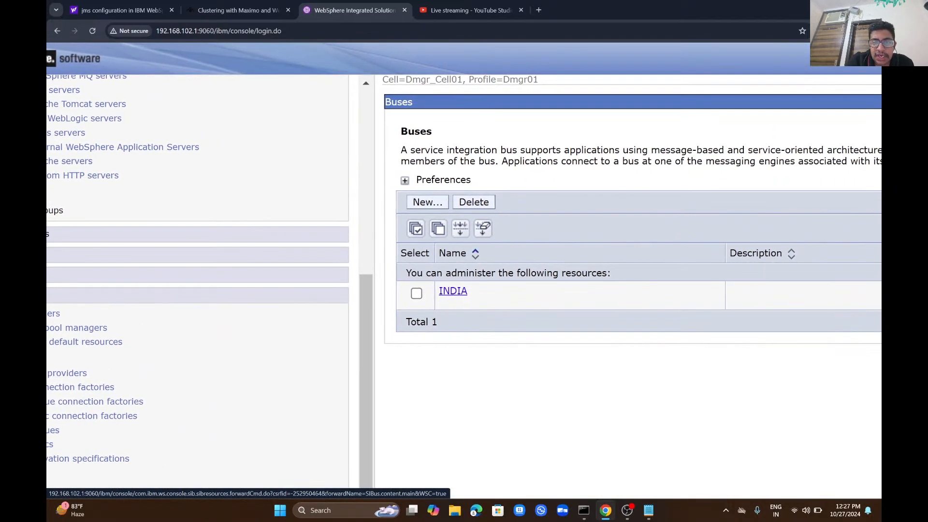
scroll(464, 271, "right", 3)
left_click(253, 201)
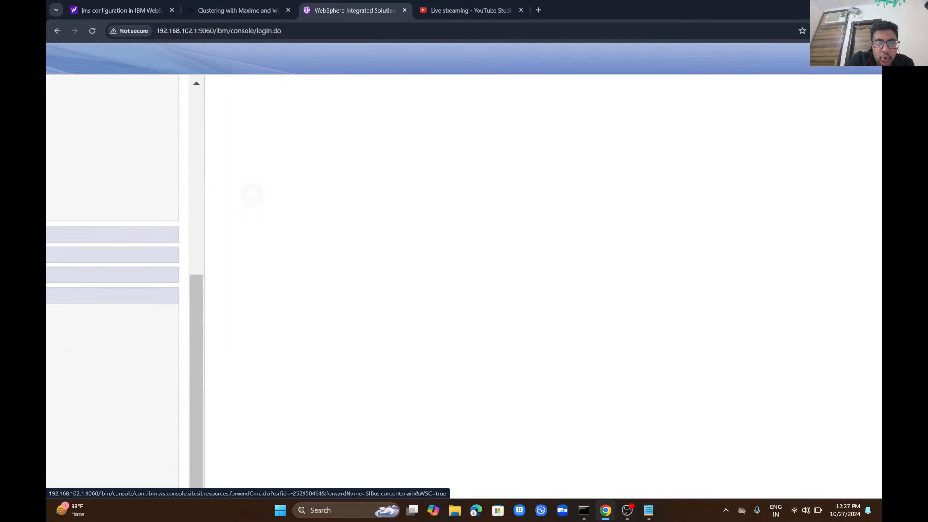
scroll(464, 271, "left", 5)
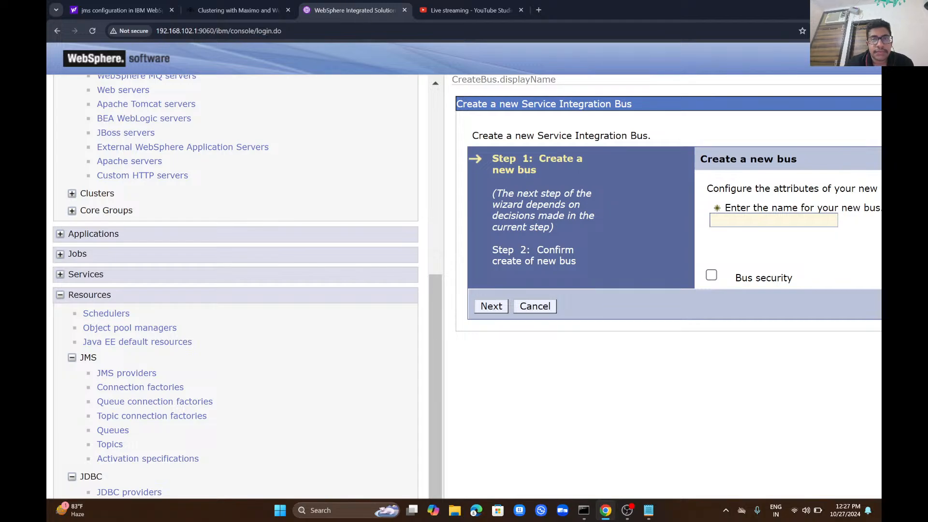
left_click(535, 306)
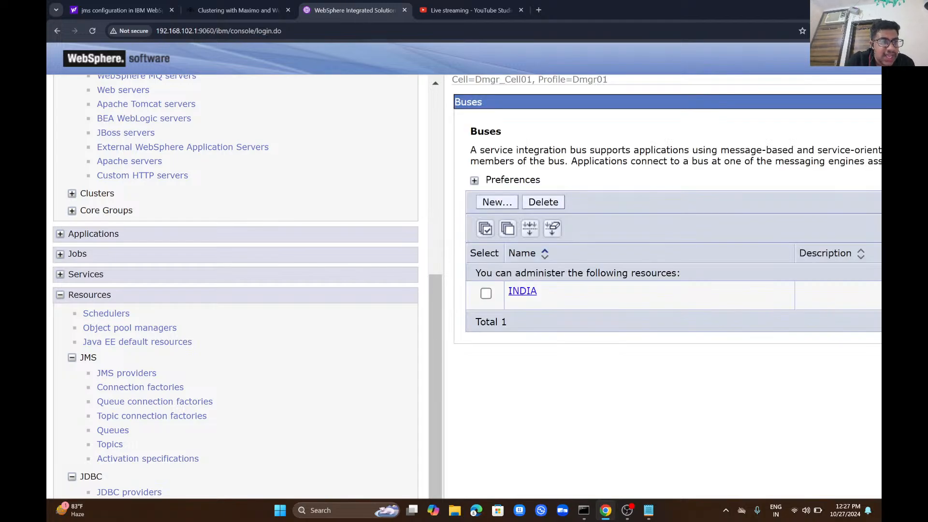
scroll(236, 290, "up", 5)
scroll(464, 270, "down", 1)
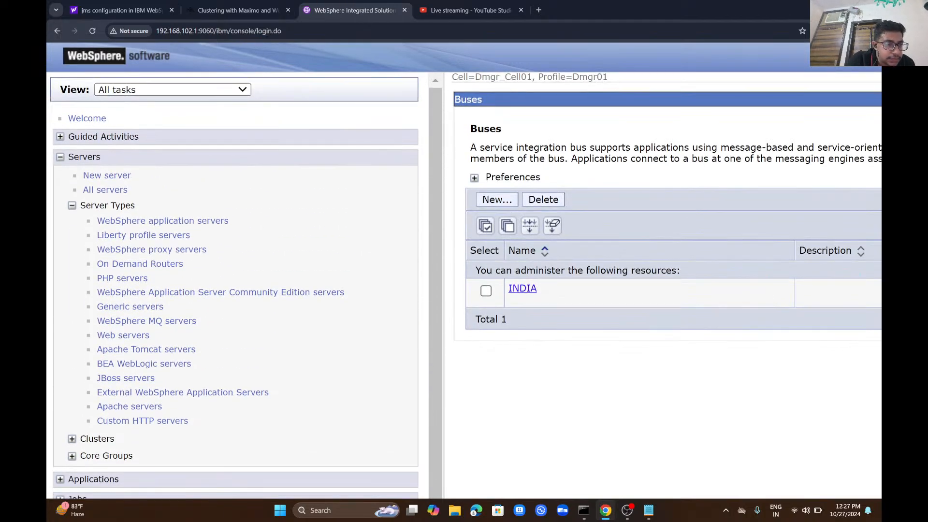
scroll(235, 285, "down", 5)
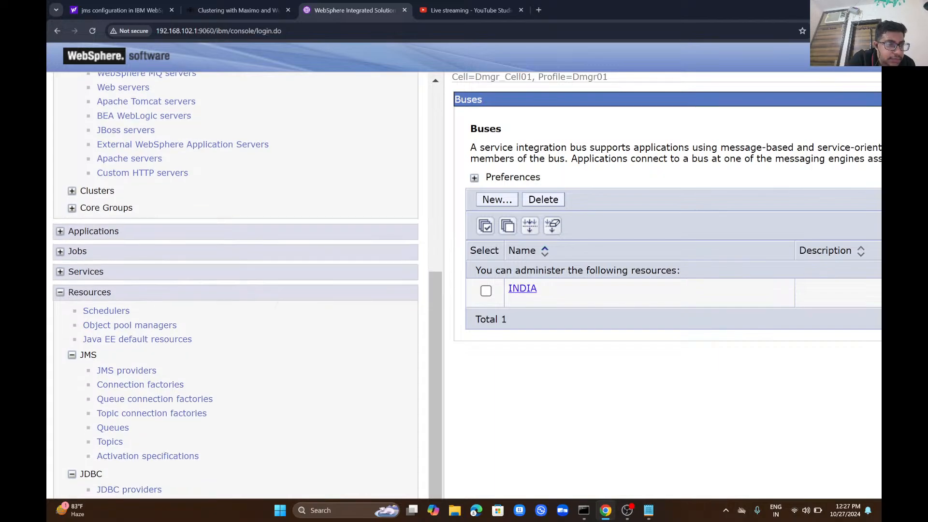
scroll(464, 270, "down", 2)
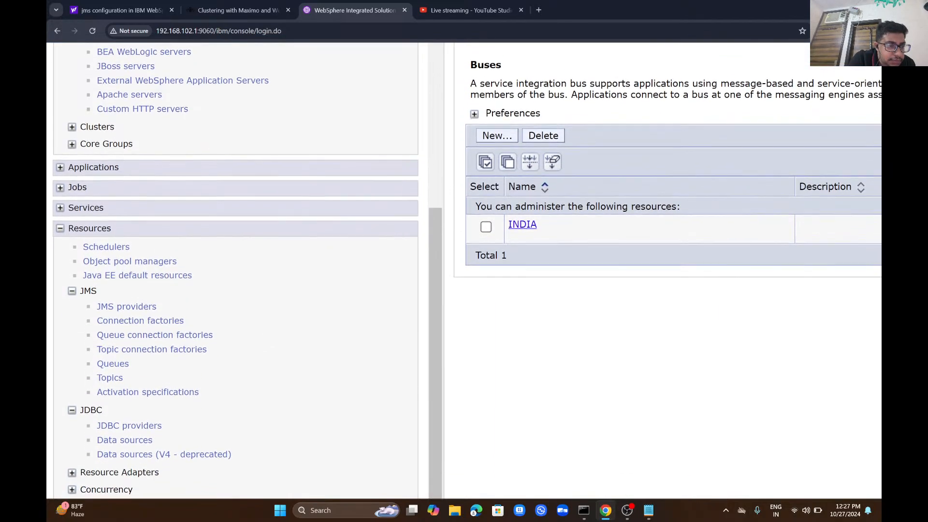
Step: Start a new JMS connection factory using the Default messaging provider
left_click(164, 305)
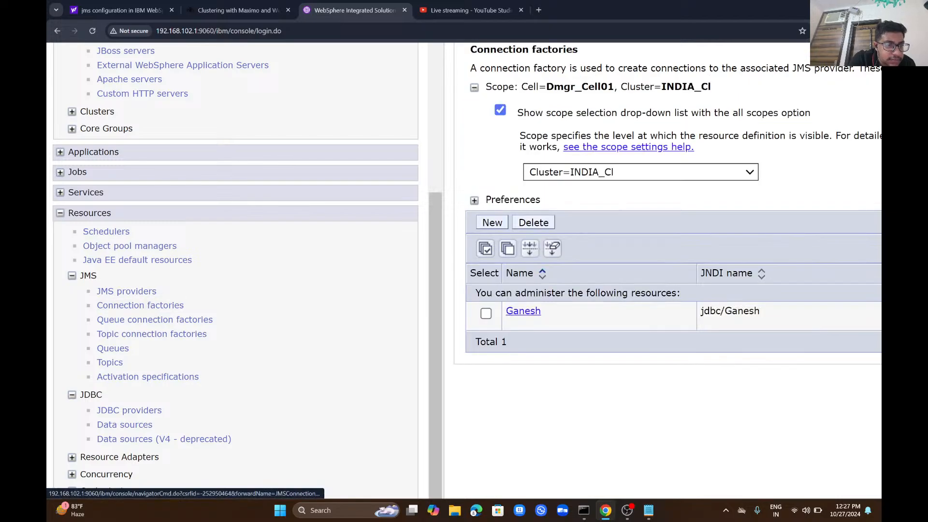
scroll(164, 304, "right", 3)
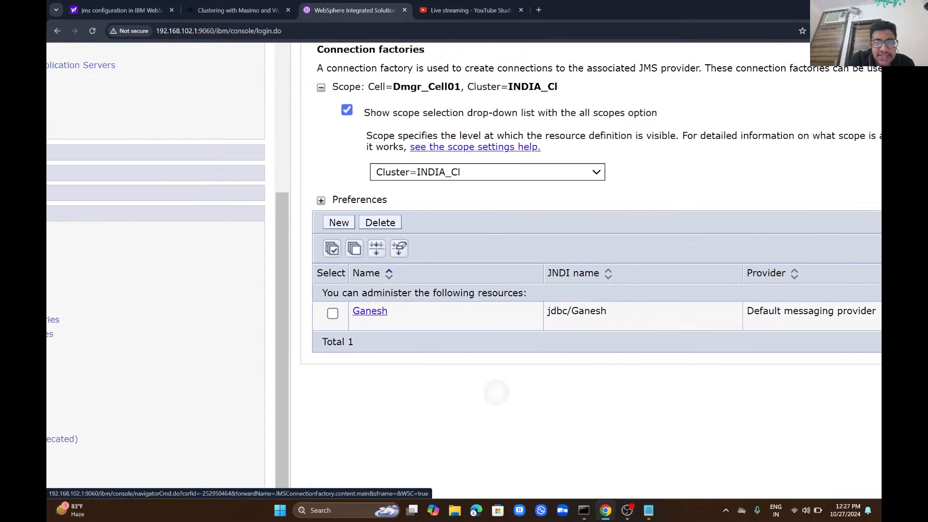
left_click(337, 222)
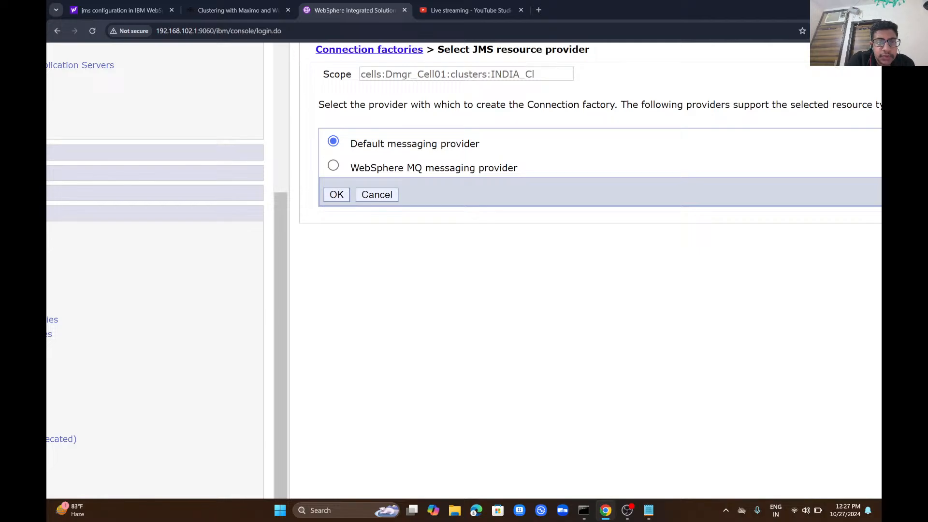
left_click(337, 195)
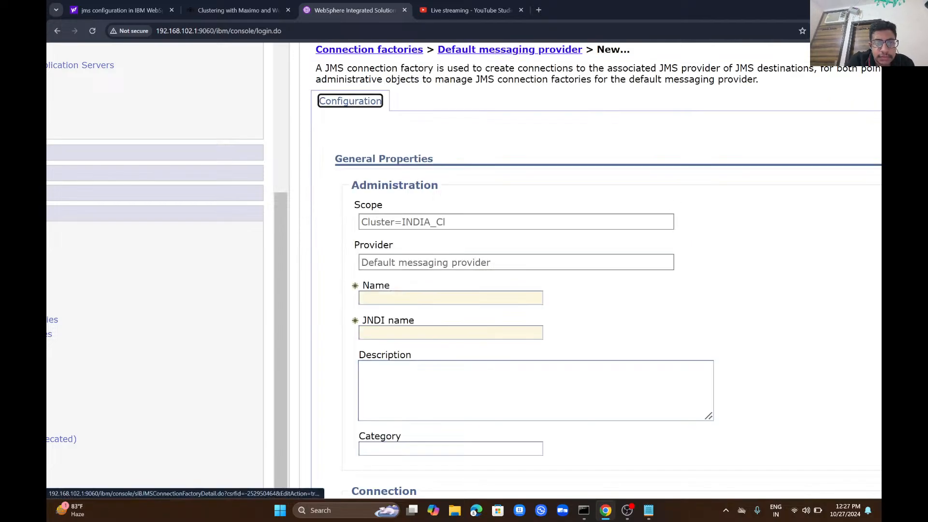
Step: Enter Name 'Ganesh' and JNDI name 'jdbc/Ganesh' for the connection factory
left_click(418, 298)
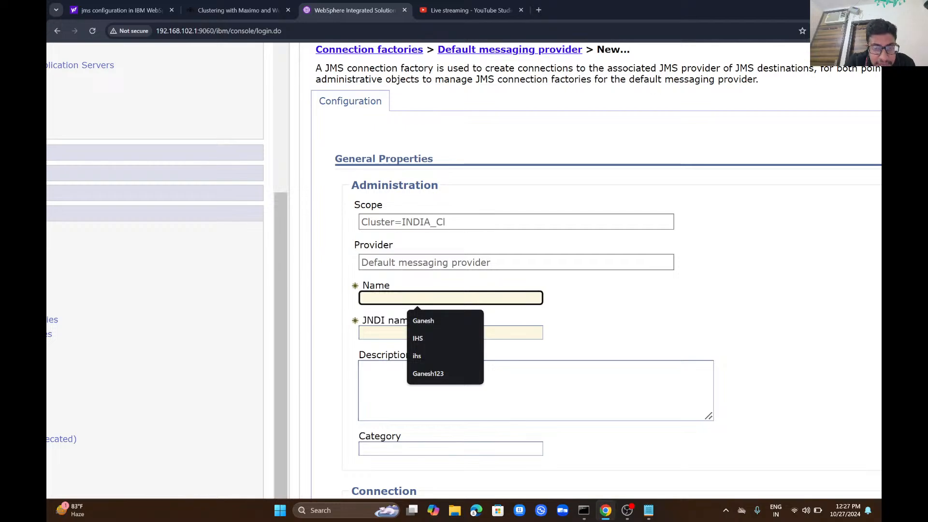
type("Ganesh")
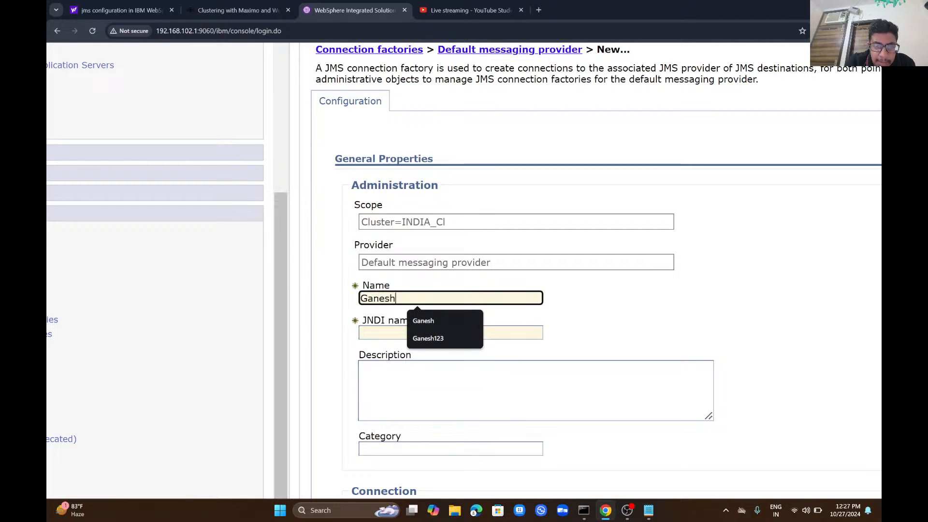
left_click(361, 332)
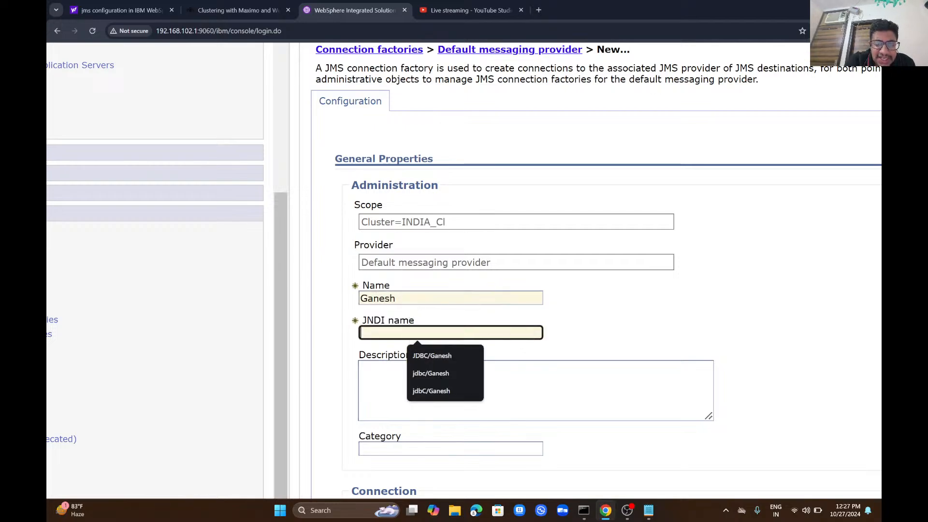
type("jd")
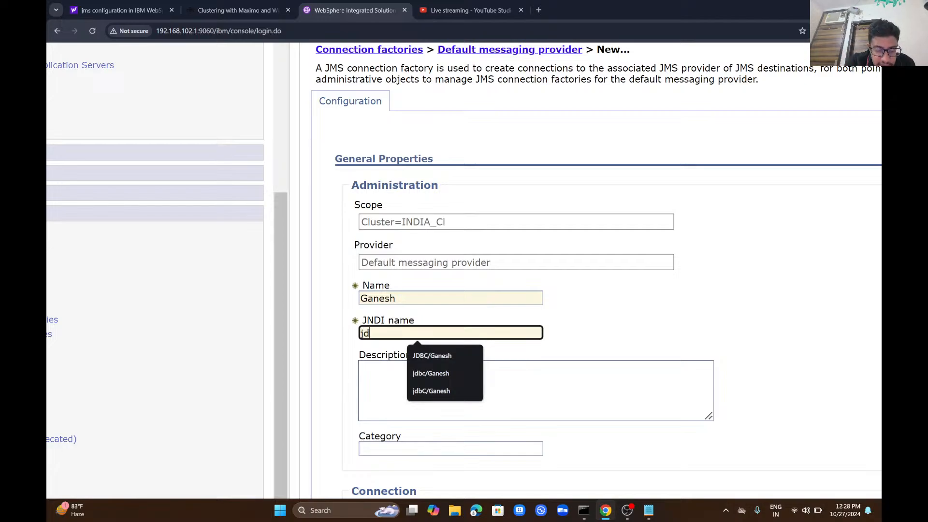
type("bc/Ganesh")
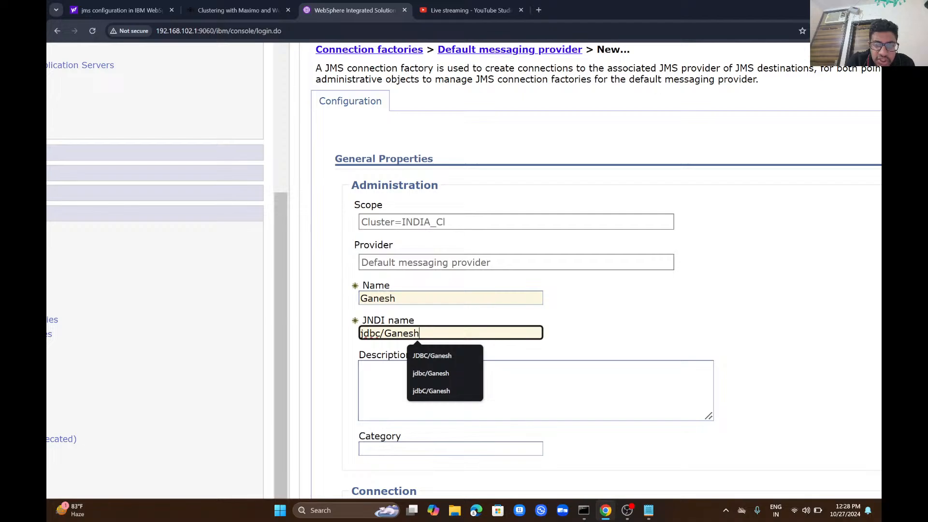
scroll(614, 261, "down", 5)
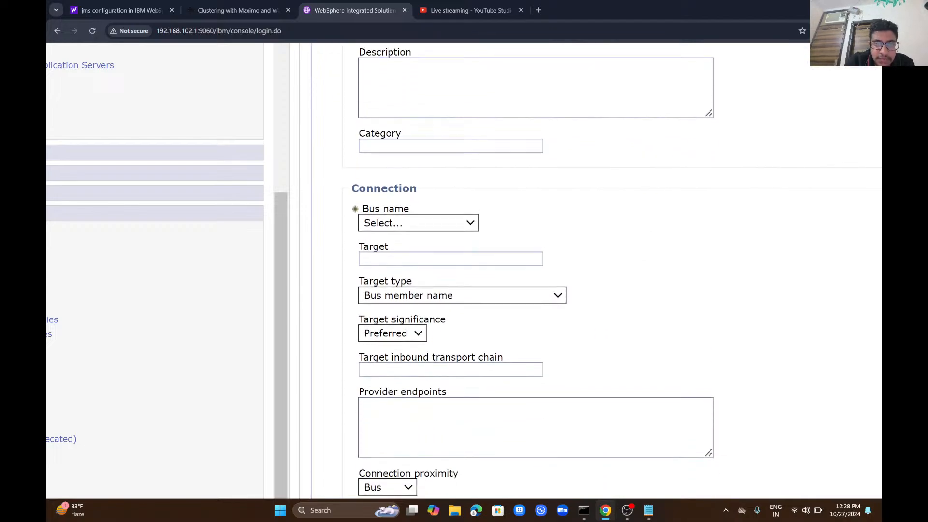
Step: Set the bus name to INDIA and the target type to Messaging engine name
left_click(418, 220)
left_click(370, 246)
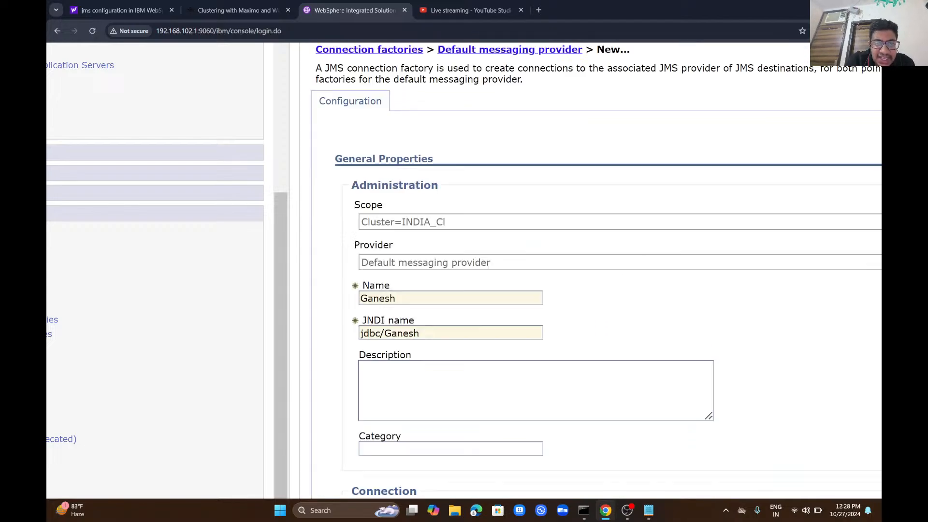
scroll(596, 271, "down", 3)
scroll(596, 271, "down", 3)
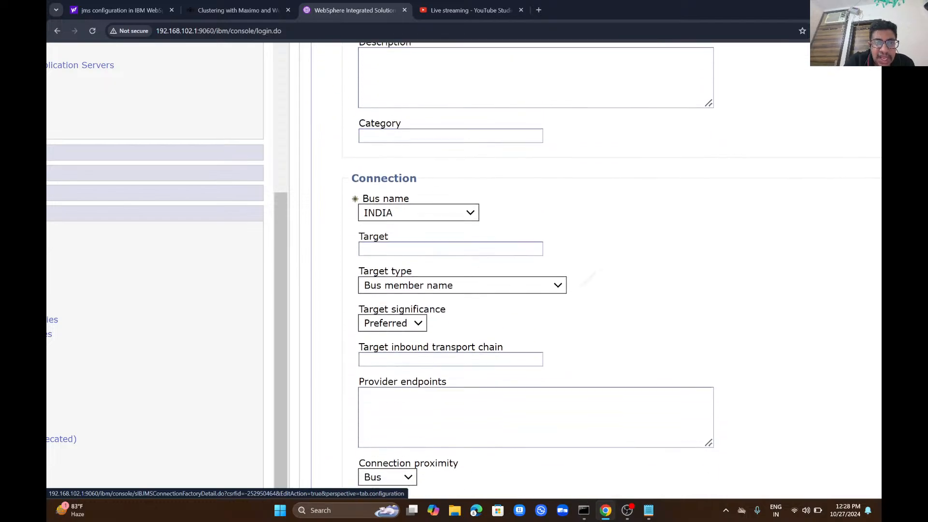
left_click(461, 198)
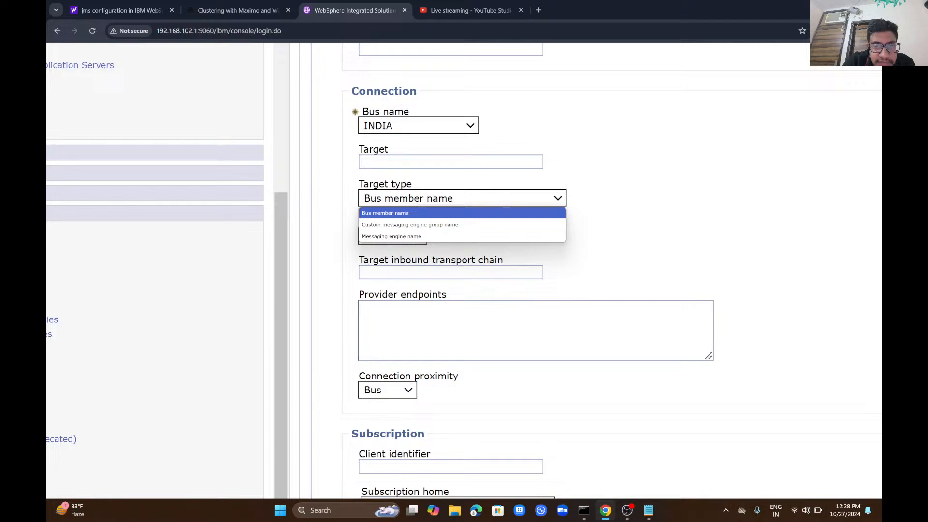
left_click(392, 236)
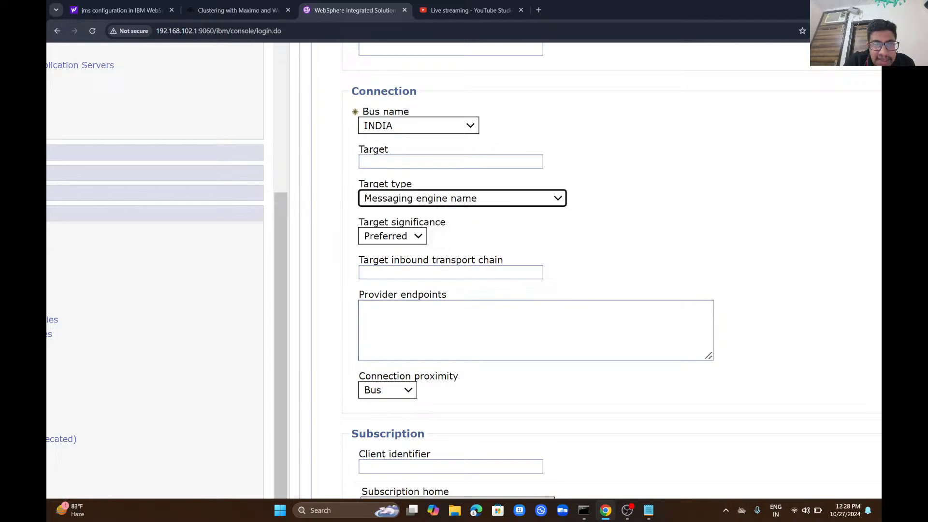
Step: Keep share subscriptions In cluster, pass payloads by reference, and log missing transaction contexts
scroll(596, 271, "down", 6)
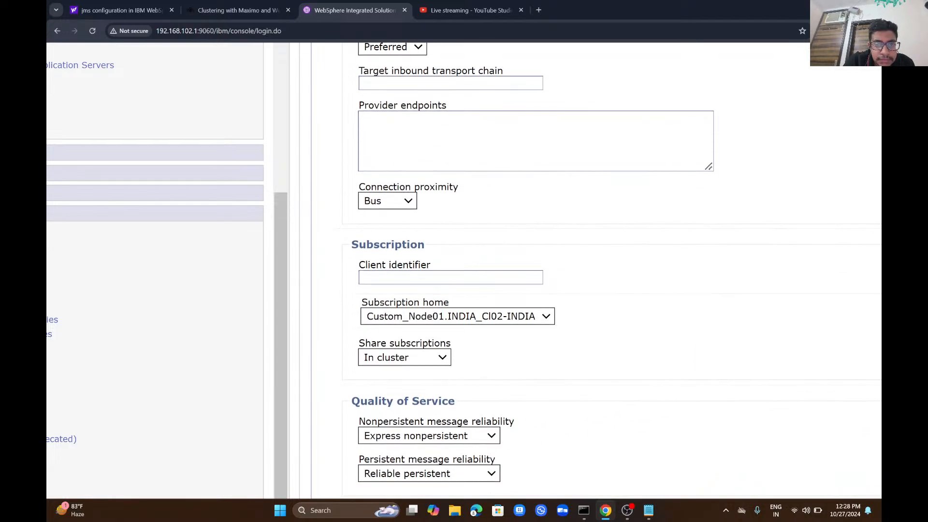
scroll(572, 304, "down", 2)
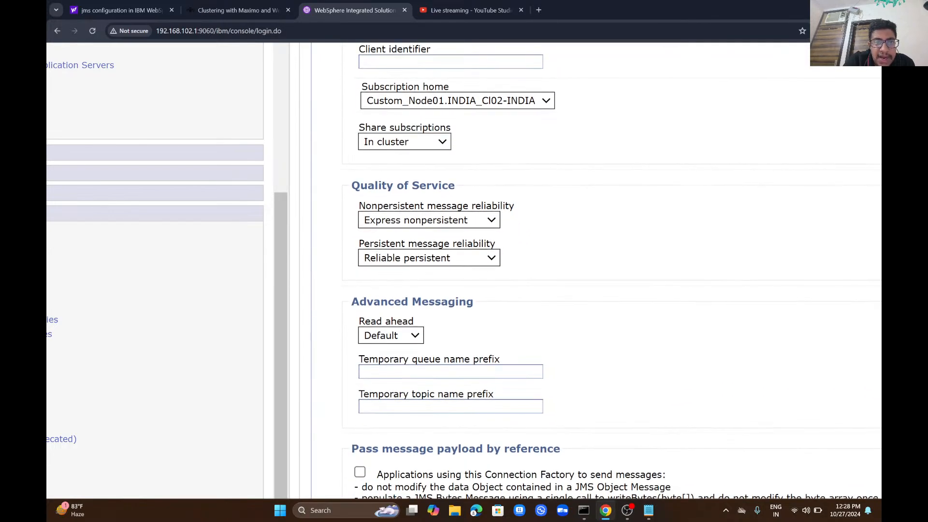
left_click(404, 142)
left_click(582, 152)
scroll(561, 309, "down", 4)
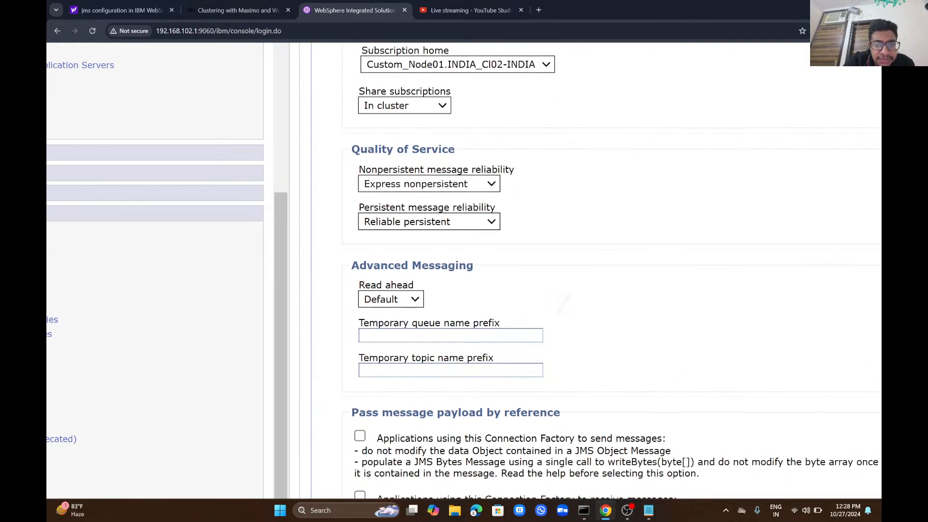
left_click(358, 243)
left_click(358, 305)
scroll(464, 271, "down", 3)
scroll(464, 271, "left", 3)
left_click(482, 250)
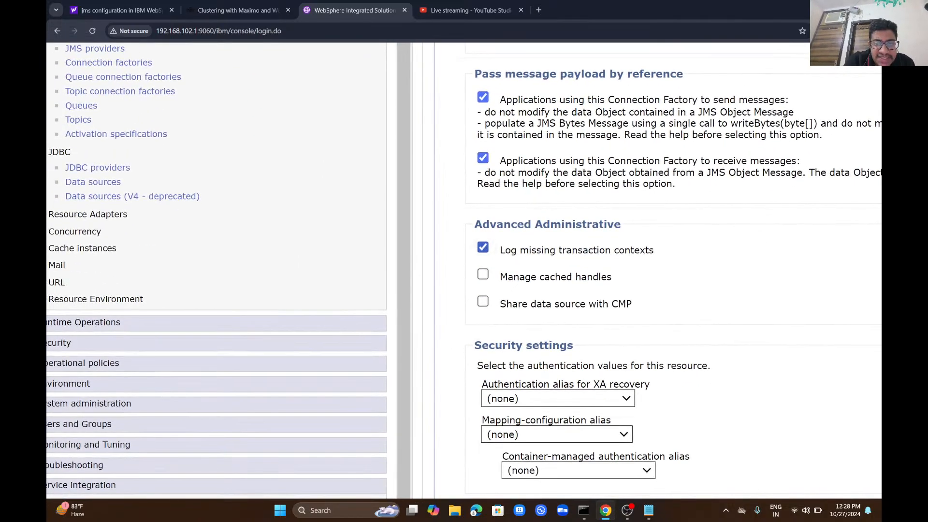
scroll(464, 271, "right", 3)
scroll(464, 271, "down", 3)
Step: Set XA recovery and container-managed aliases to Dmgr_Node01/SQLSERVER, mapping alias DefaultPrincipalMapping
left_click(428, 312)
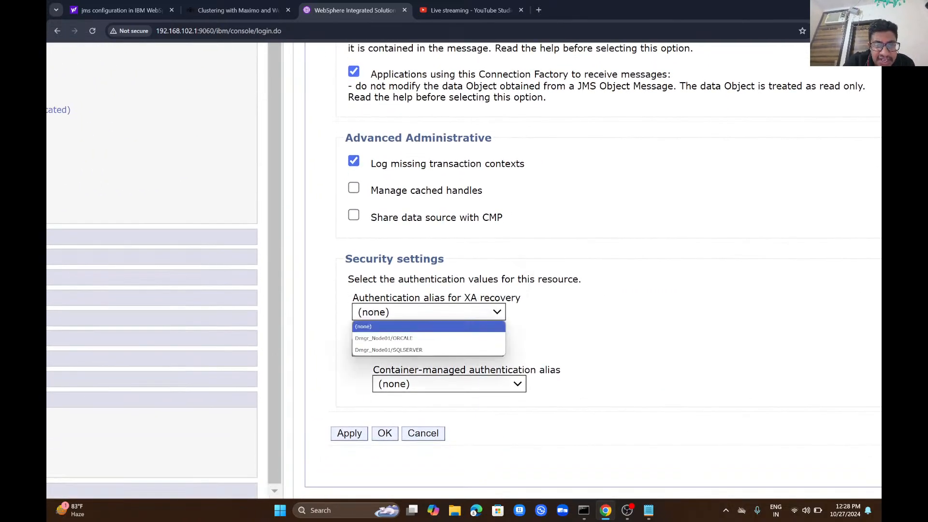
left_click(389, 349)
left_click(428, 348)
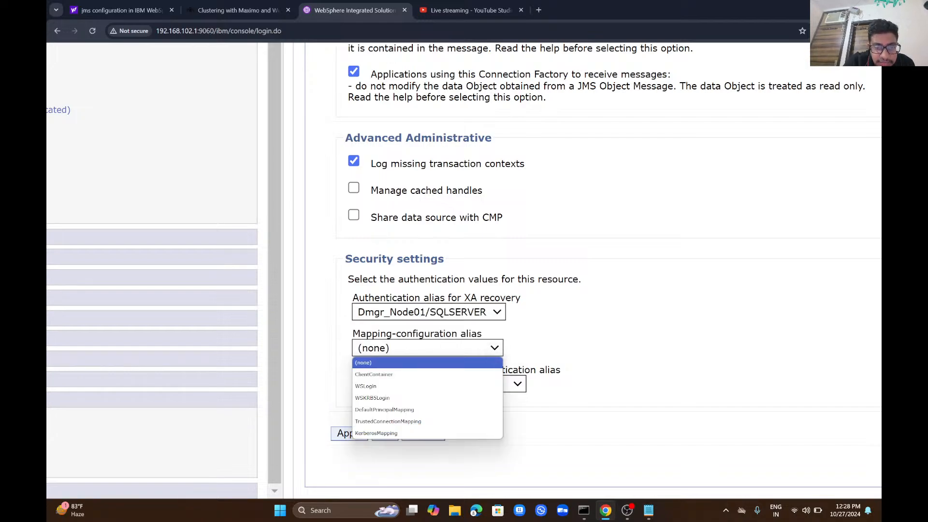
left_click(385, 410)
left_click(449, 383)
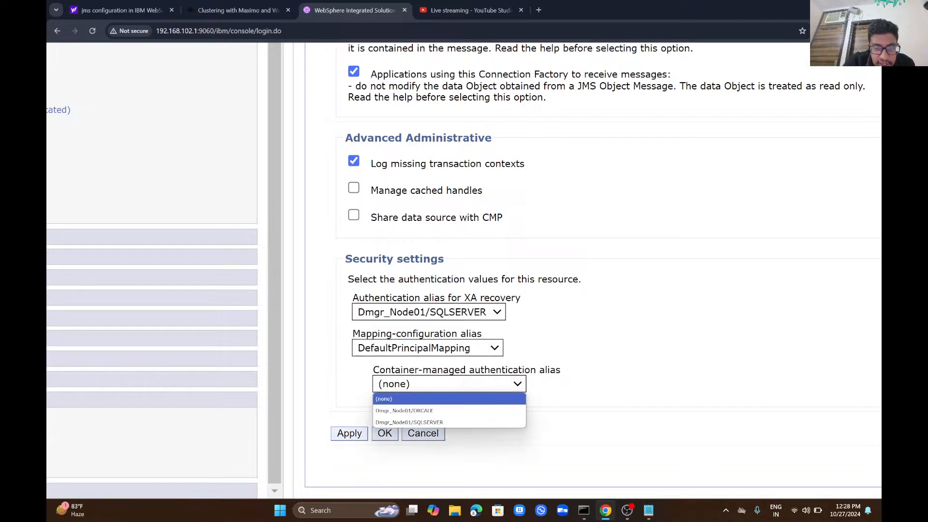
left_click(409, 422)
Step: Submit the Ganesh factory settings and review the form showing the duplicate jdbc/Ganesh JNDI error
left_click(349, 434)
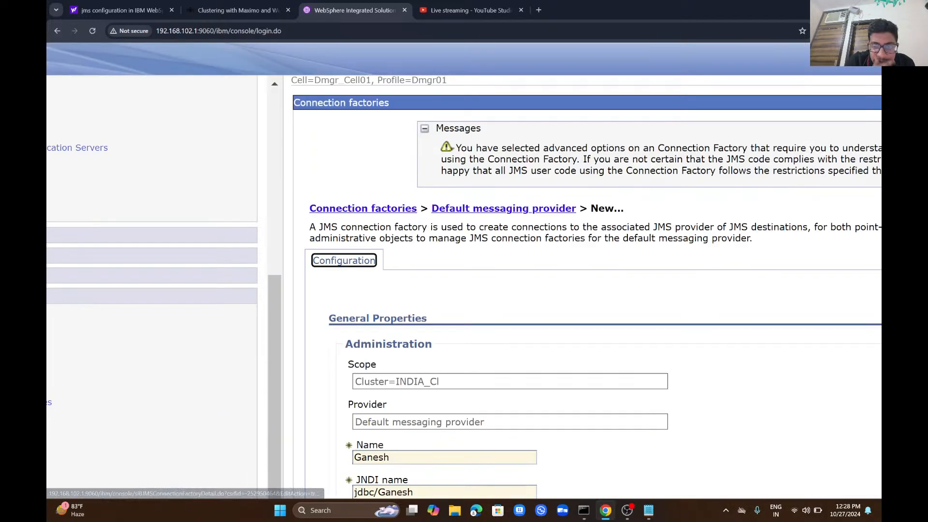
scroll(349, 434, "down", 4)
scroll(524, 315, "down", 2)
scroll(524, 314, "up", 4)
scroll(524, 315, "right", 5)
scroll(404, 377, "left", 1)
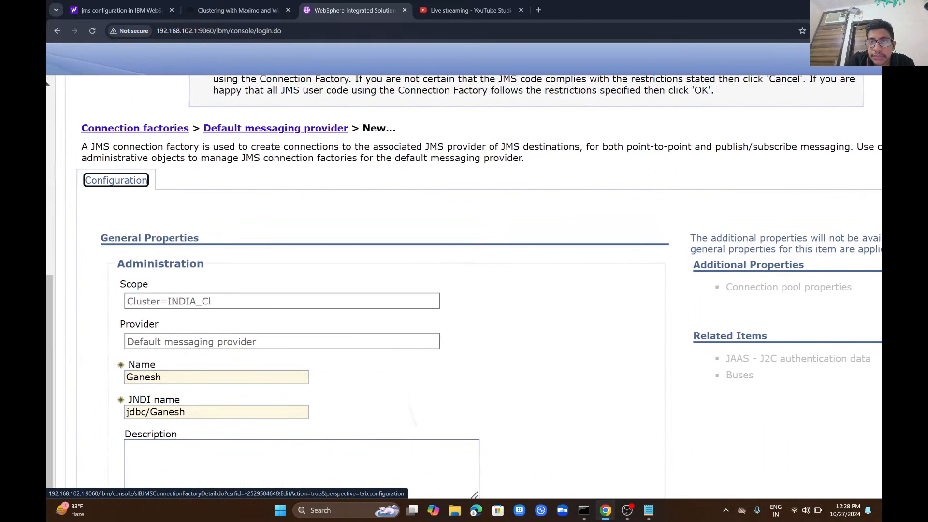
scroll(404, 376, "up", 2)
scroll(486, 338, "up", 1)
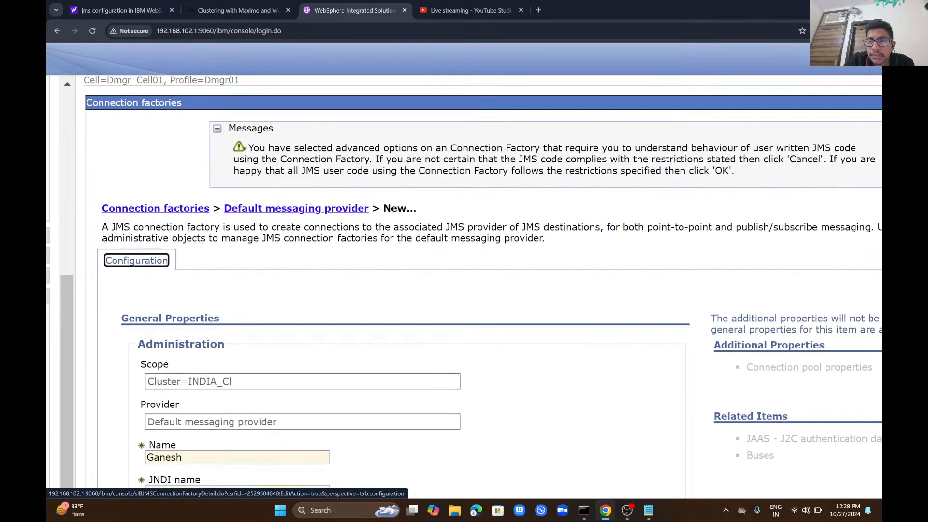
scroll(492, 340, "down", 1)
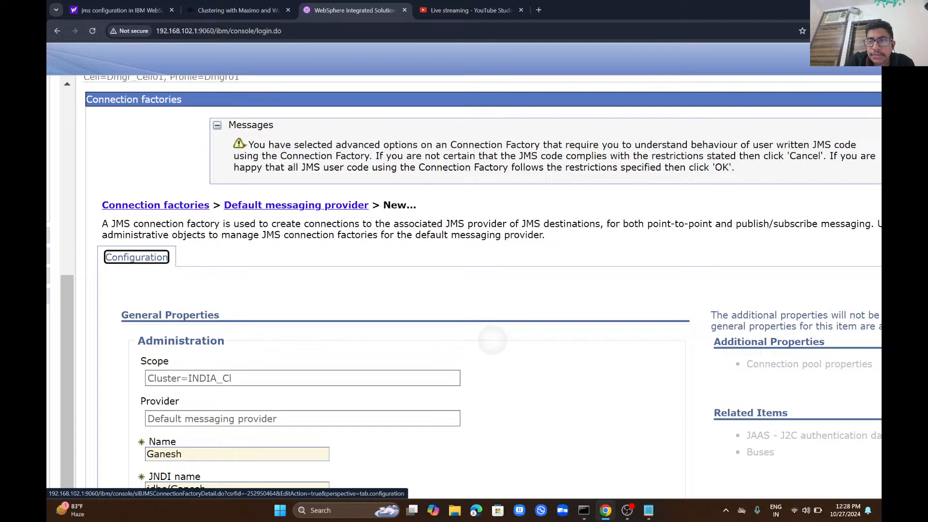
scroll(492, 340, "down", 10)
scroll(492, 340, "down", 10)
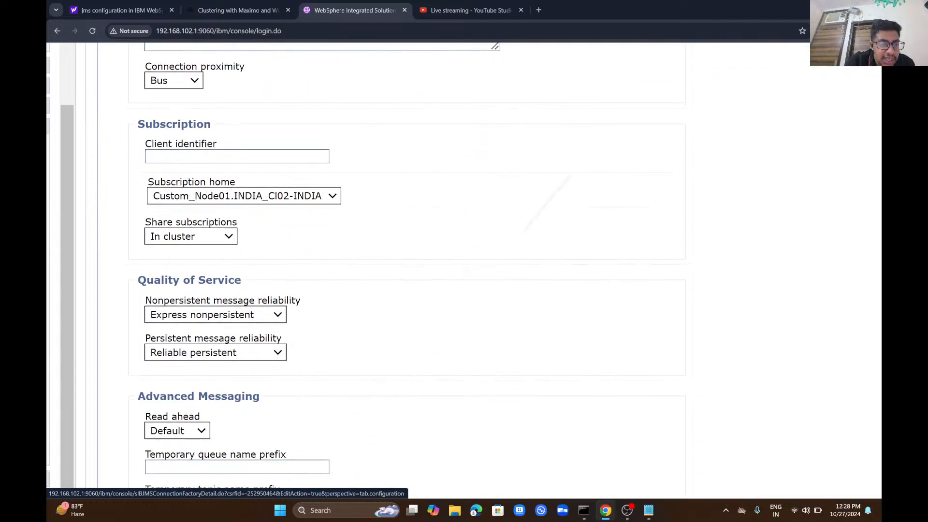
scroll(492, 341, "up", 1)
scroll(366, 265, "down", 1)
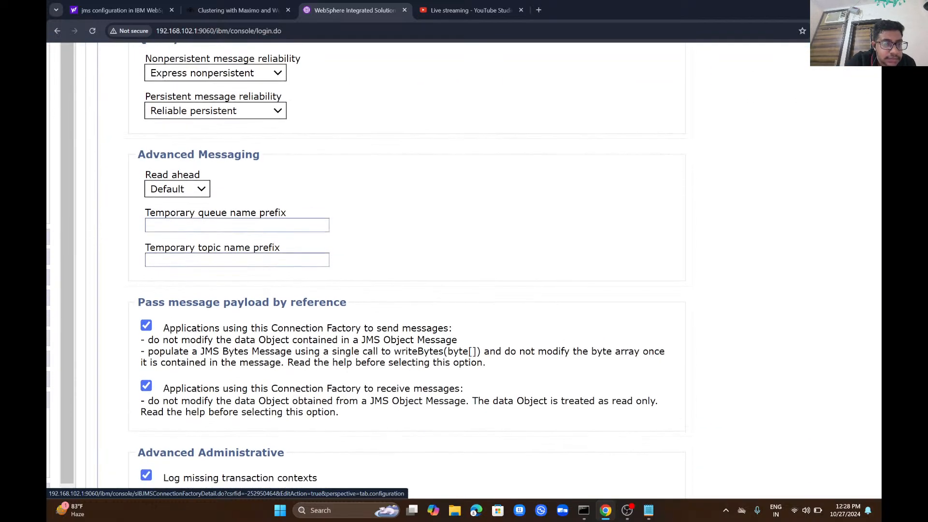
scroll(493, 341, "down", 4)
scroll(492, 340, "down", 4)
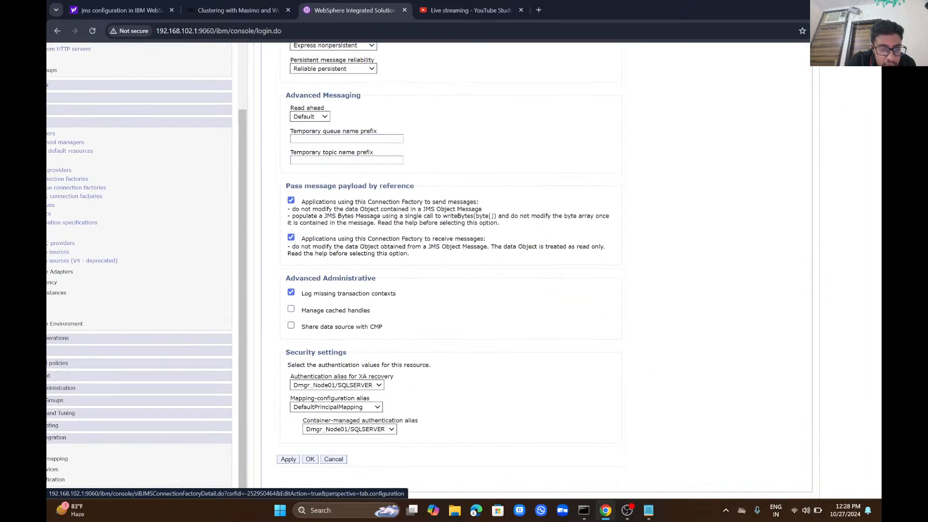
scroll(492, 341, "up", 15)
Step: Change the JNDI name to jDBc/Ganesh and save the Ganesh connection factory
scroll(492, 340, "up", 3)
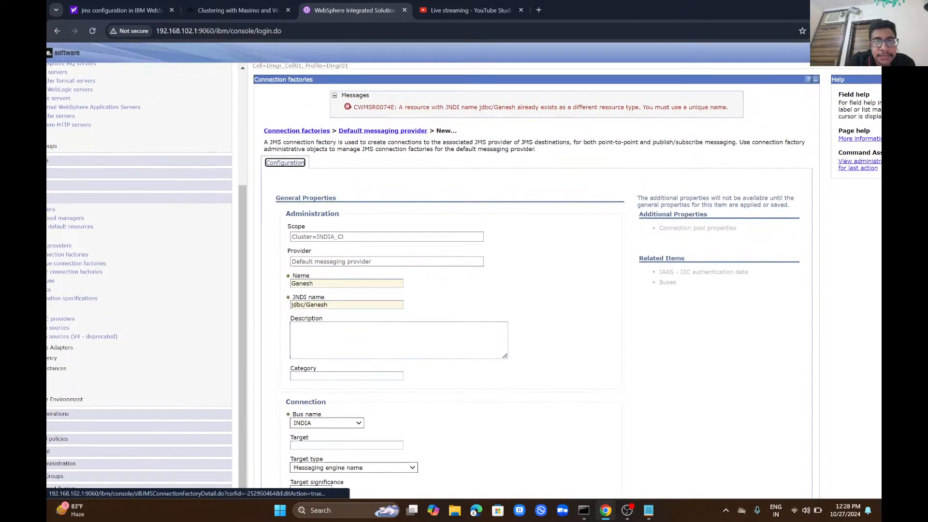
scroll(187, 298, "up", 3)
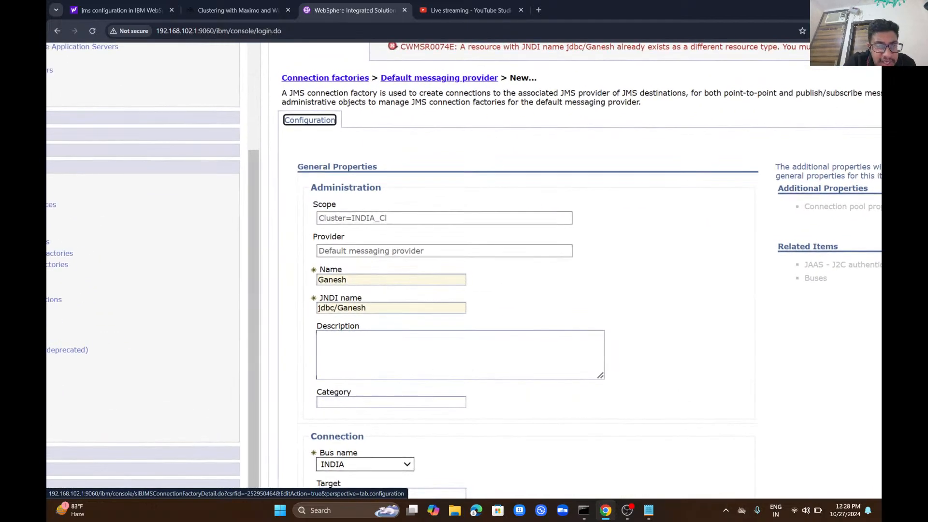
left_click(337, 310)
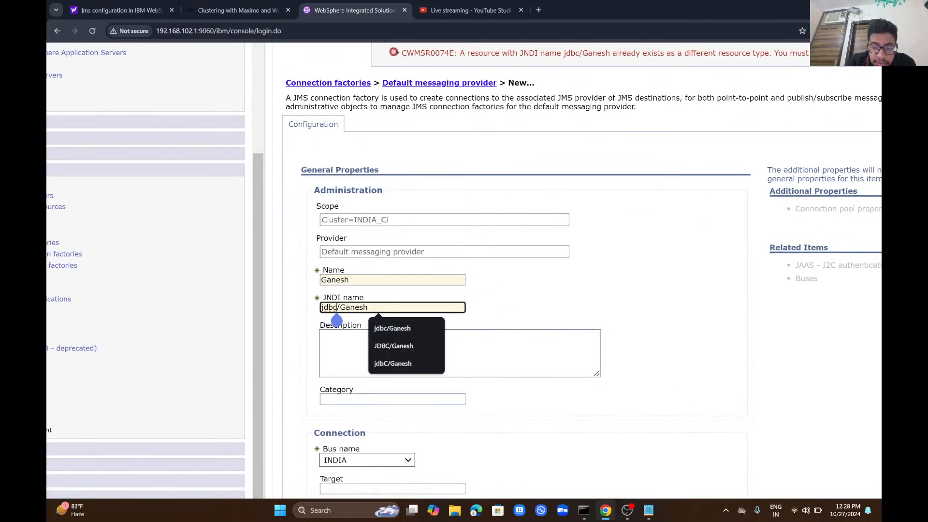
key("BackSpace")
key("BackSpace")
key("BackSpace")
type("DB")
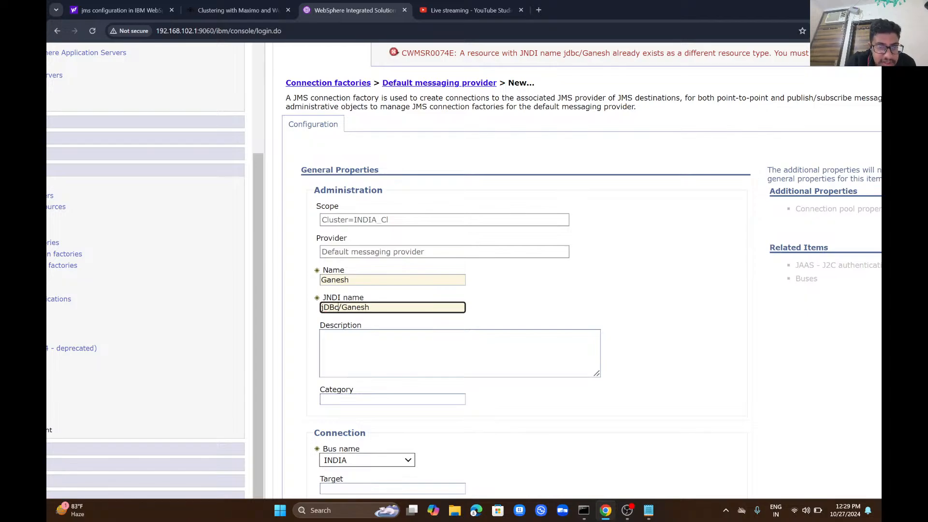
scroll(582, 273, "down", 16)
scroll(582, 272, "down", 3)
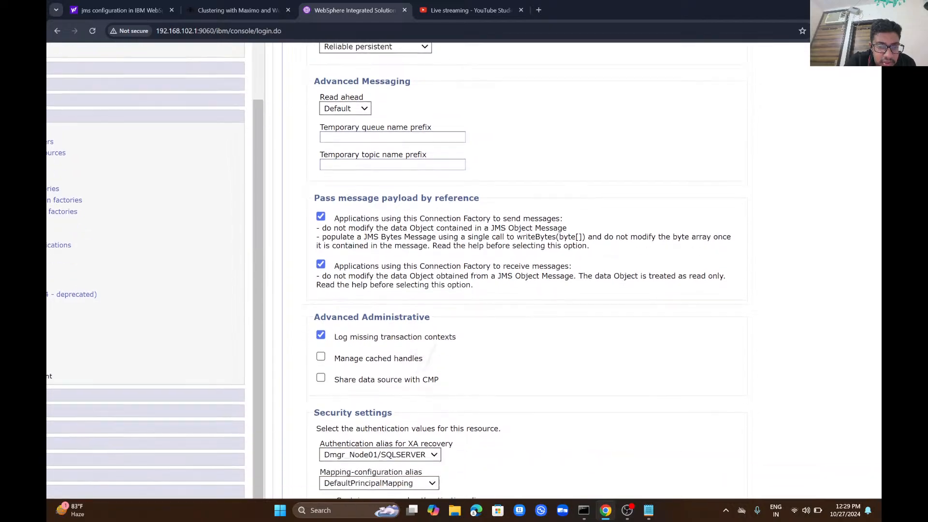
left_click(345, 447)
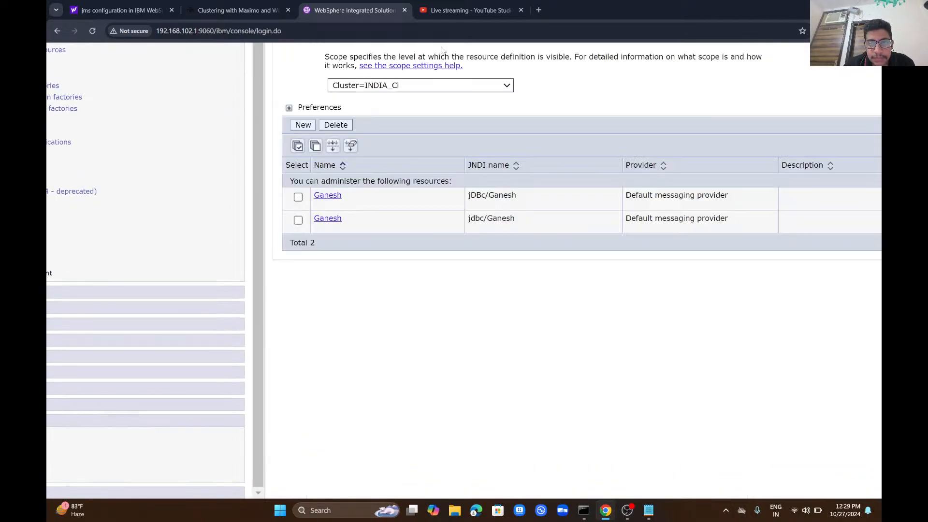
Step: Check the jDBc/Ganesh factory, then open the Ganesh factory's Buses page listing INDIA
left_click(321, 197)
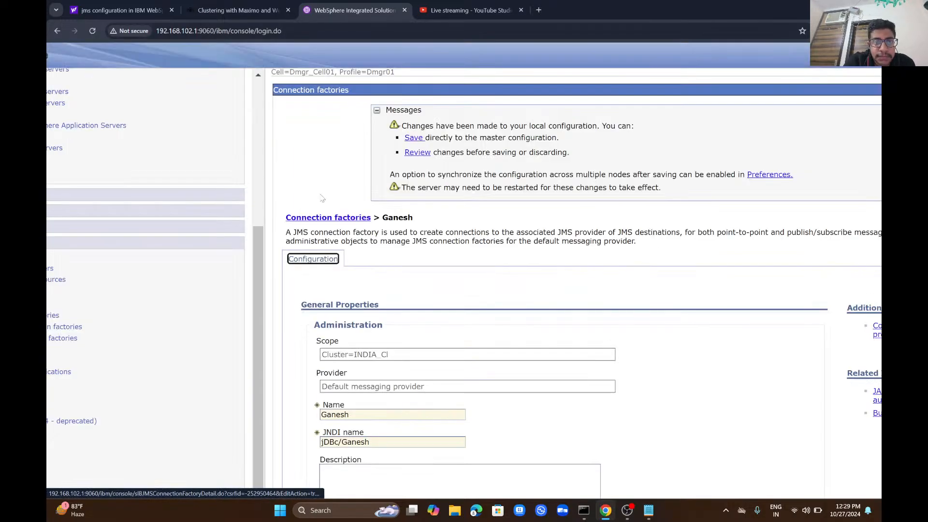
left_click(329, 218)
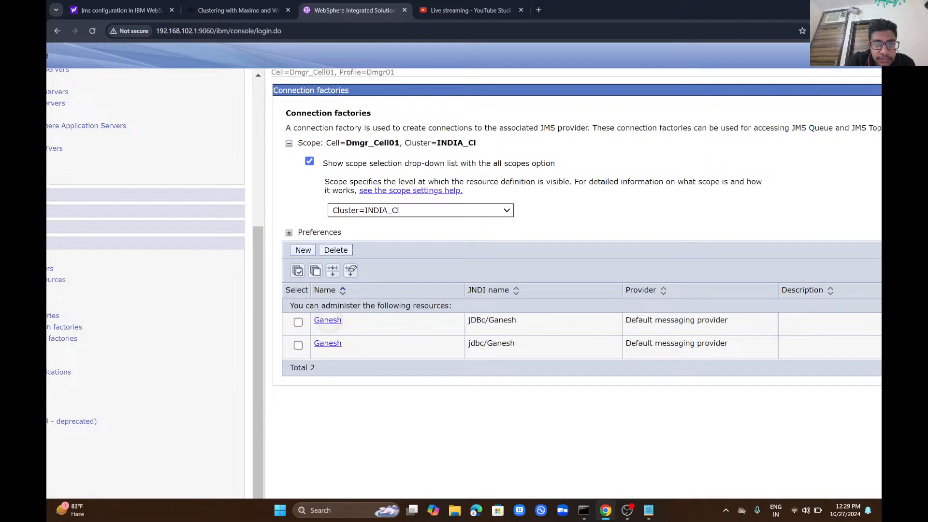
left_click(327, 320)
scroll(328, 320, "right", 6)
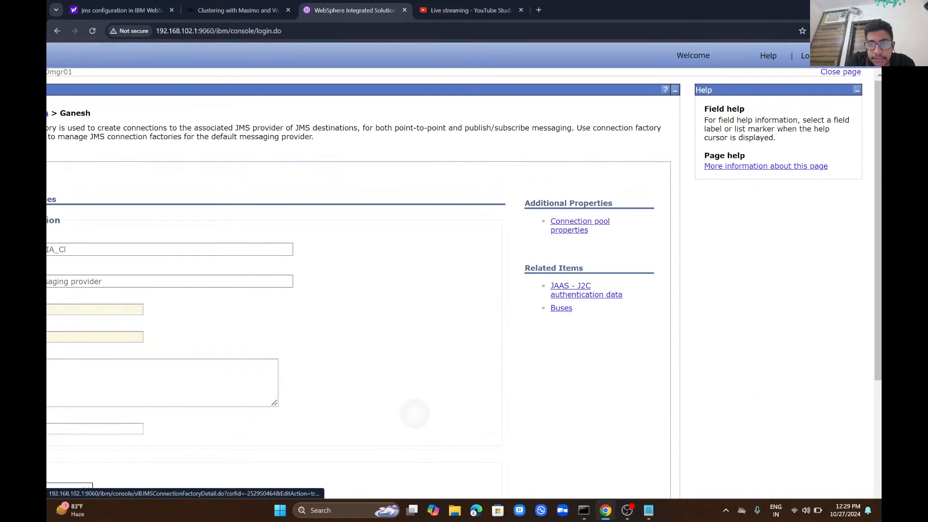
scroll(415, 414, "left", 2)
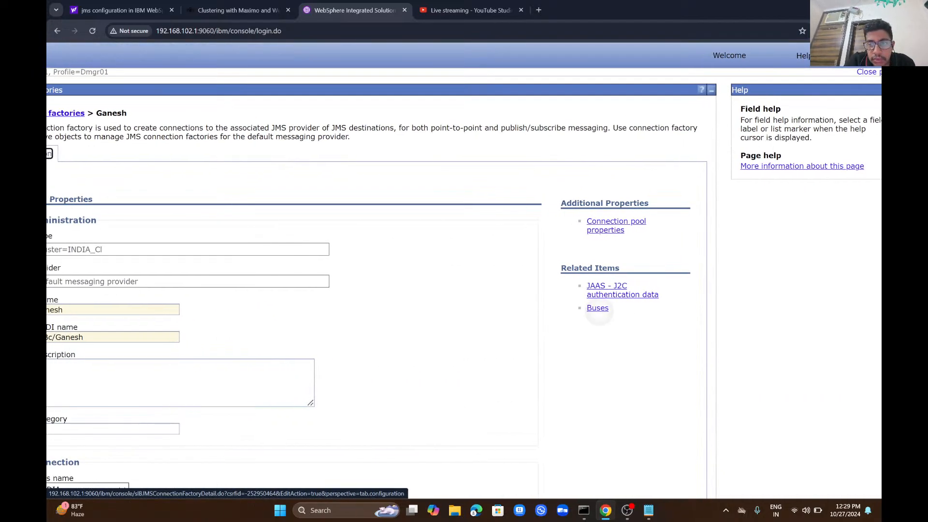
left_click(598, 308)
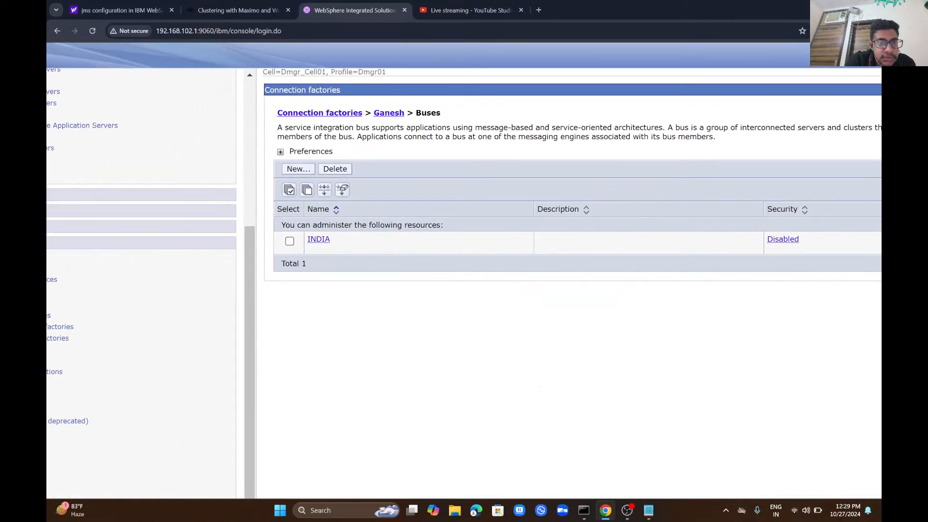
left_click(298, 170)
Step: Create a new service integration bus named JMS with default settings
left_click(517, 184)
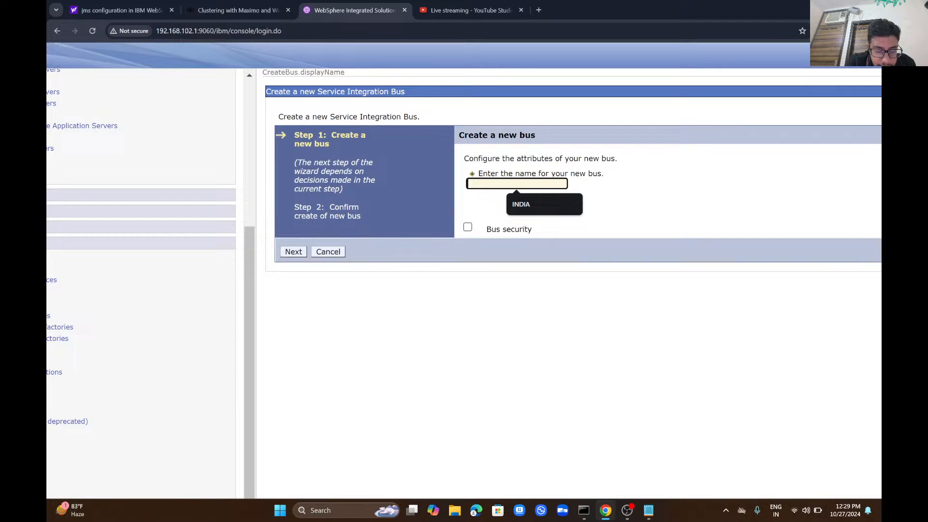
type("JMS")
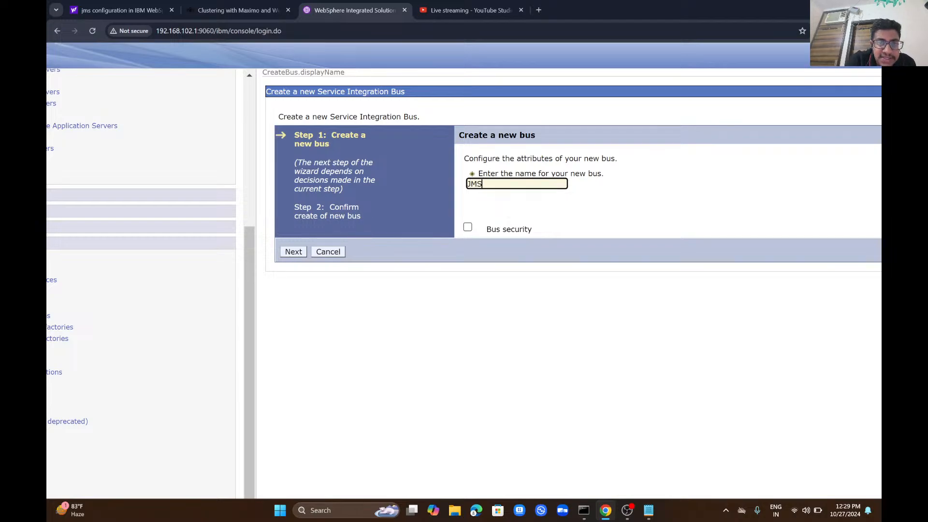
key("Return")
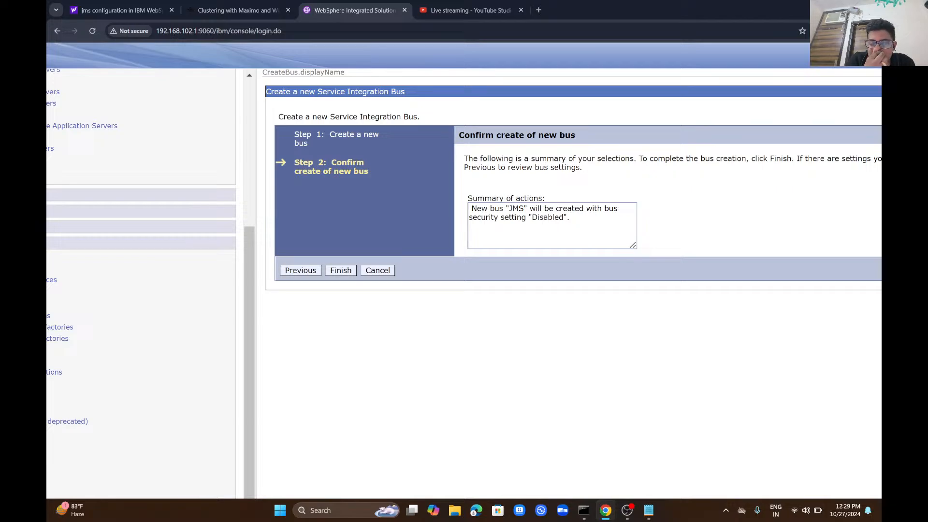
key("Return")
Step: Save the changes to the master configuration with node synchronization enabled
left_click(406, 138)
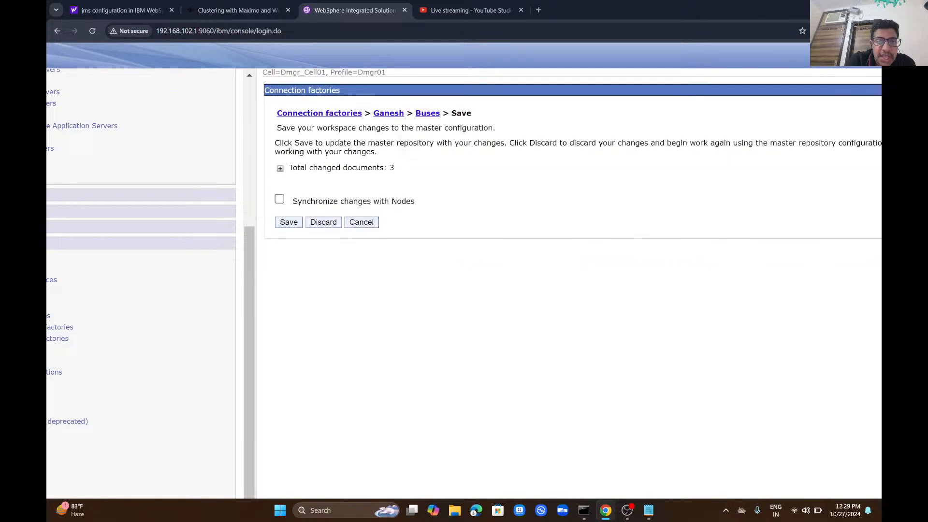
left_click(280, 199)
left_click(289, 223)
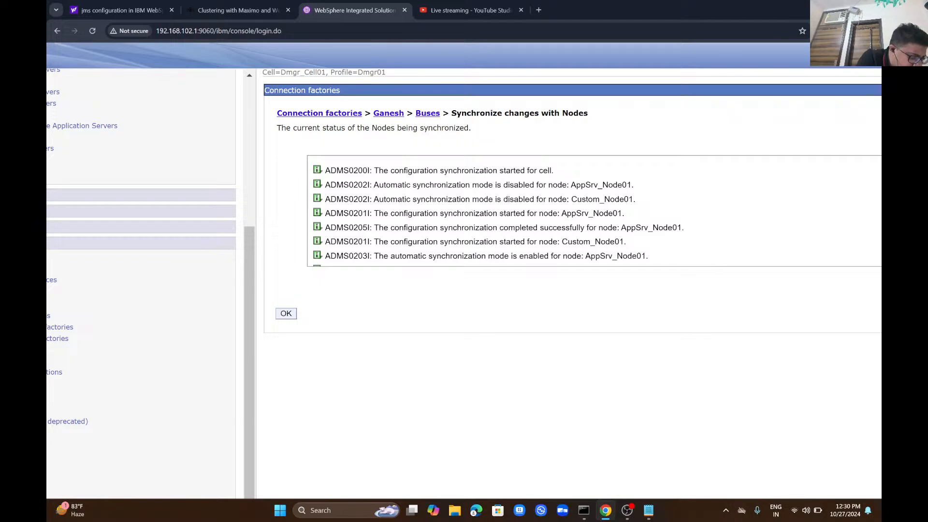
Step: Return to the Buses list and open the JMS bus's members
left_click(286, 314)
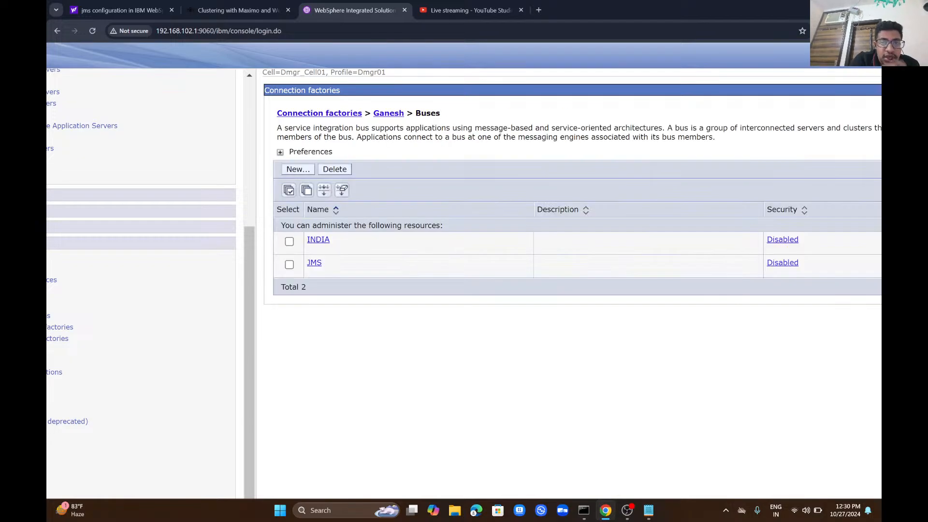
scroll(464, 271, "left", 3)
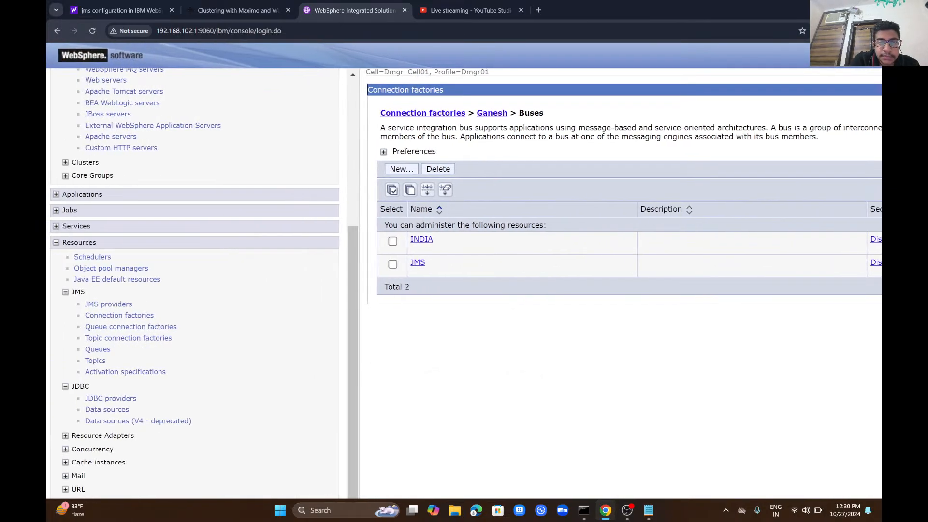
left_click(414, 262)
scroll(390, 375, "right", 3)
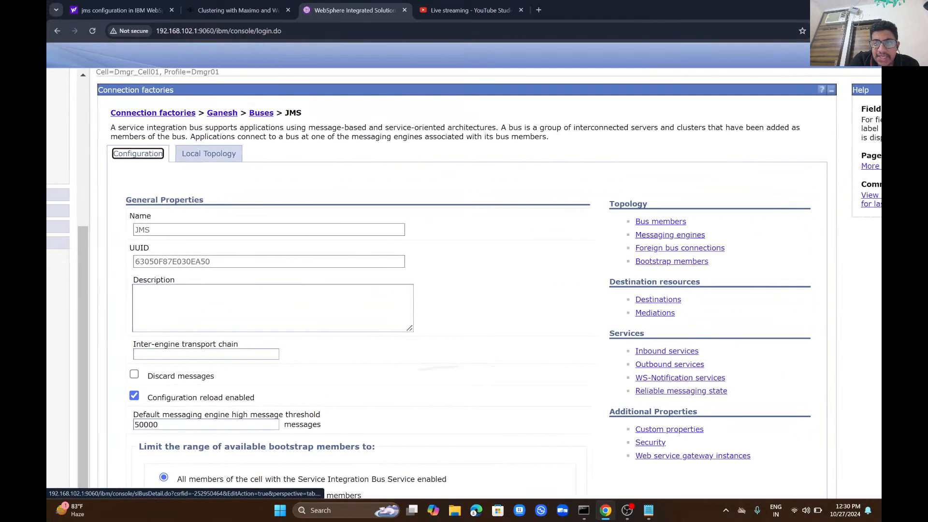
left_click(630, 221)
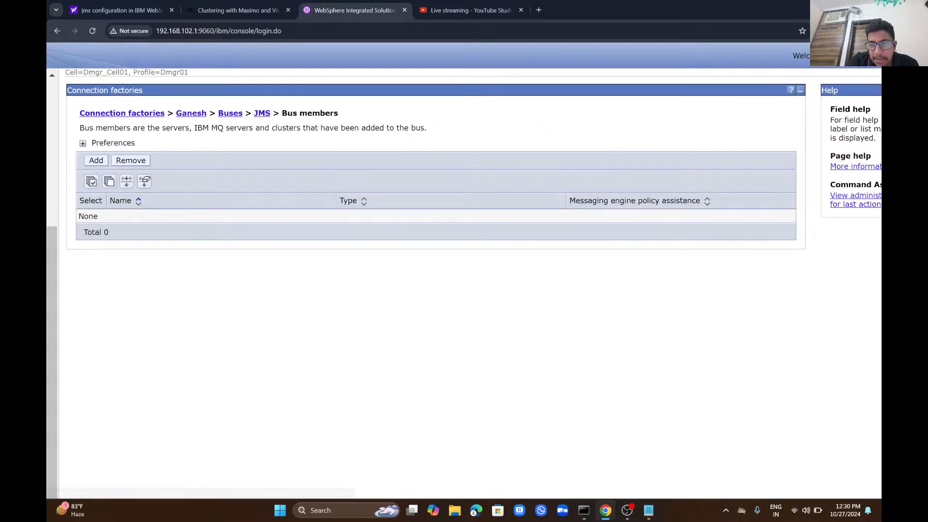
Step: Add cluster INDIA_Cl as a new bus member, keeping the High availability policy
left_click(96, 160)
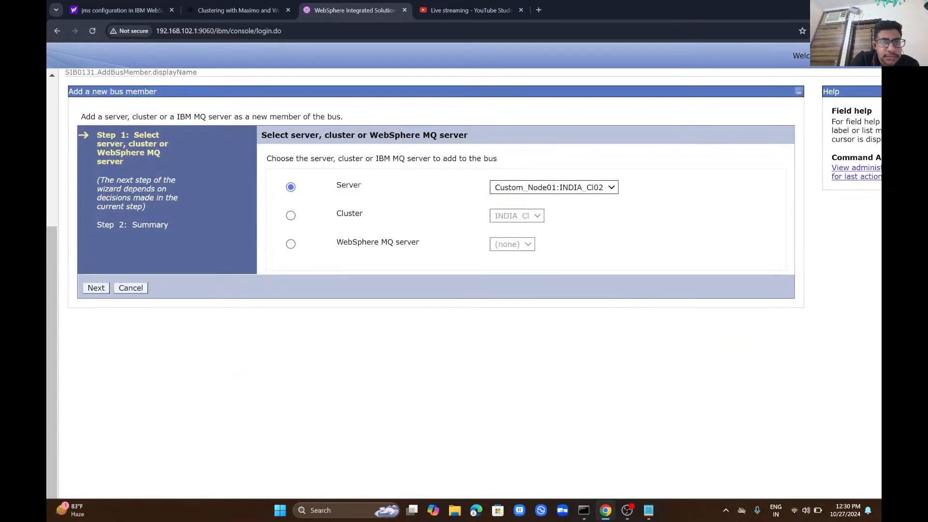
left_click(291, 216)
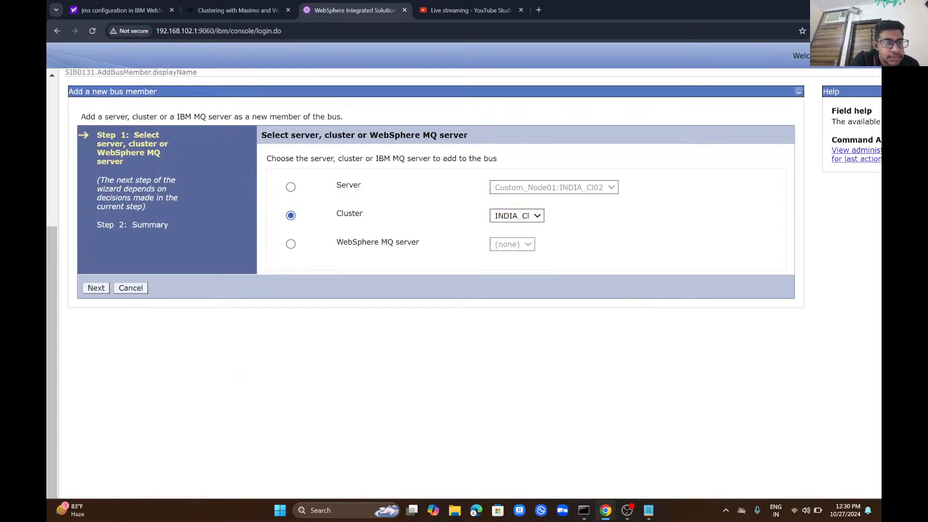
left_click(96, 289)
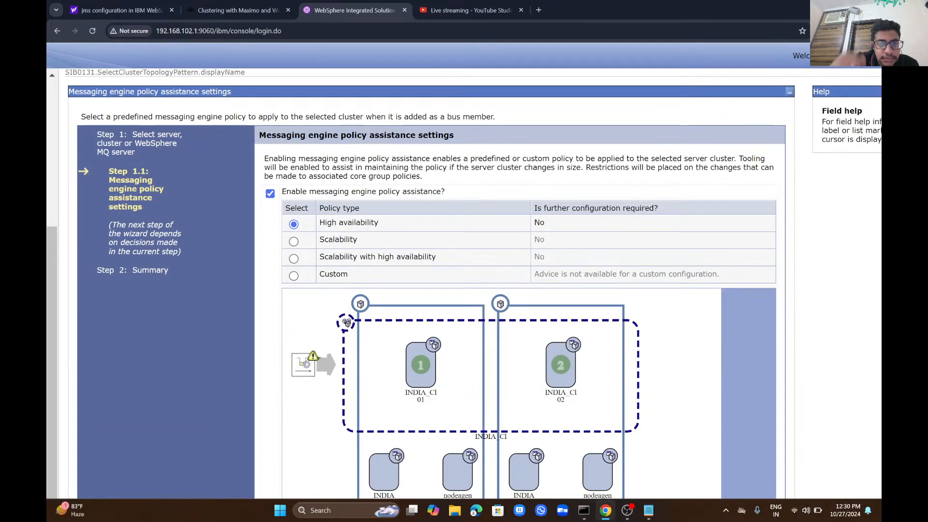
scroll(464, 271, "down", 1)
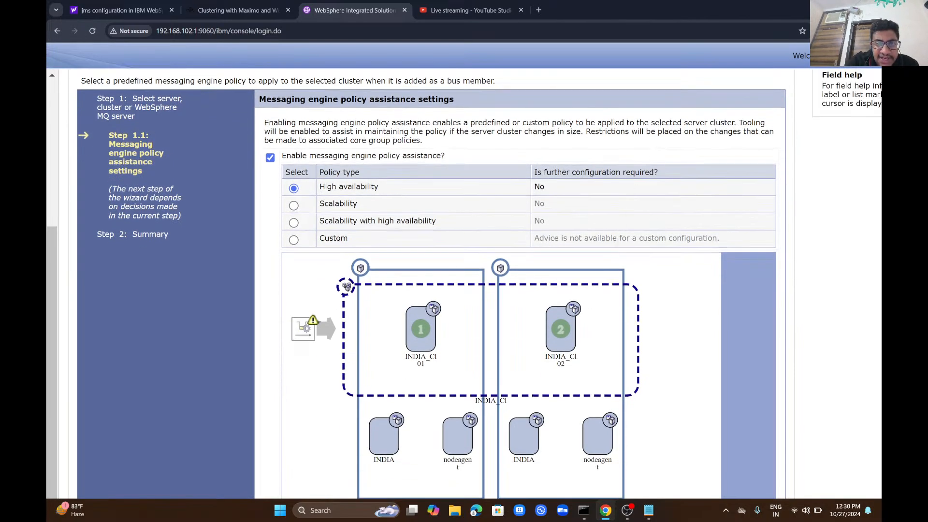
scroll(464, 271, "down", 5)
scroll(420, 271, "up", 4)
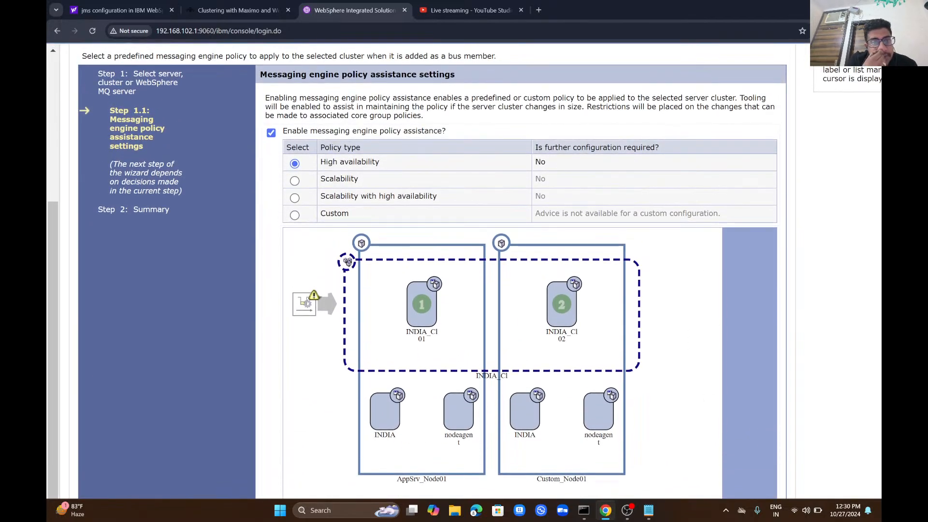
scroll(432, 271, "down", 4)
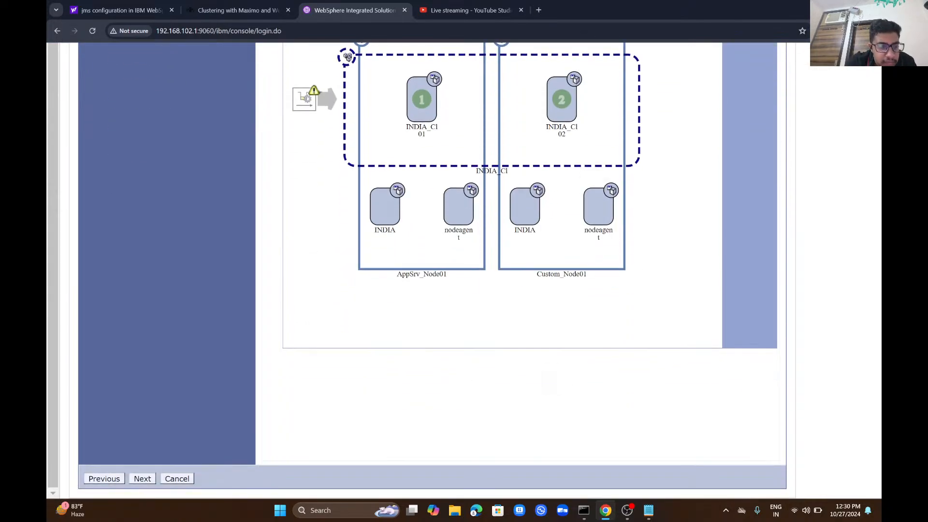
Step: Choose a data store for message persistence and open engine INDIA_Cl.000-JMS's settings
left_click(154, 479)
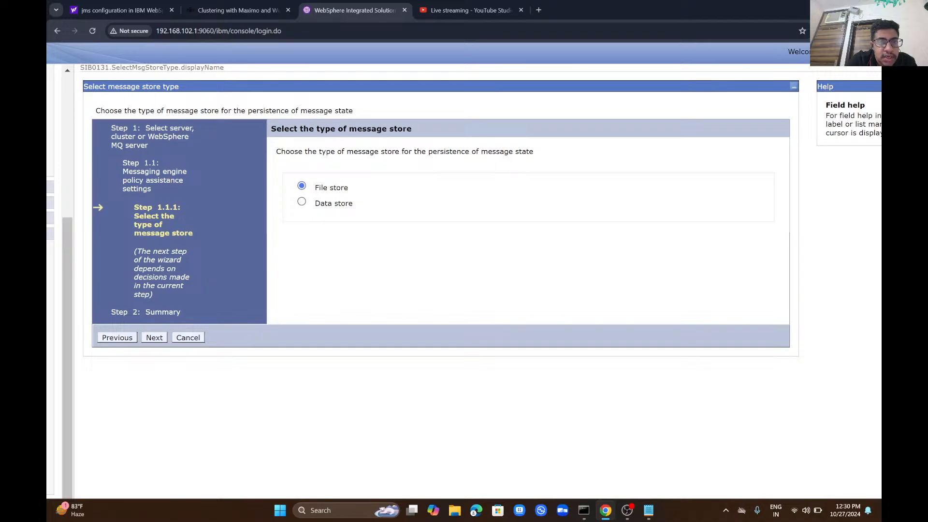
left_click(301, 201)
left_click(154, 338)
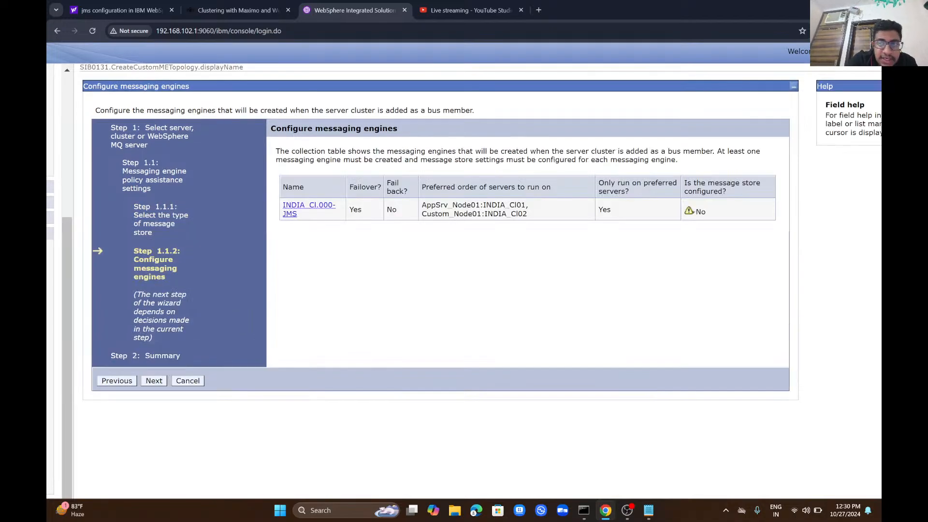
left_click(309, 254)
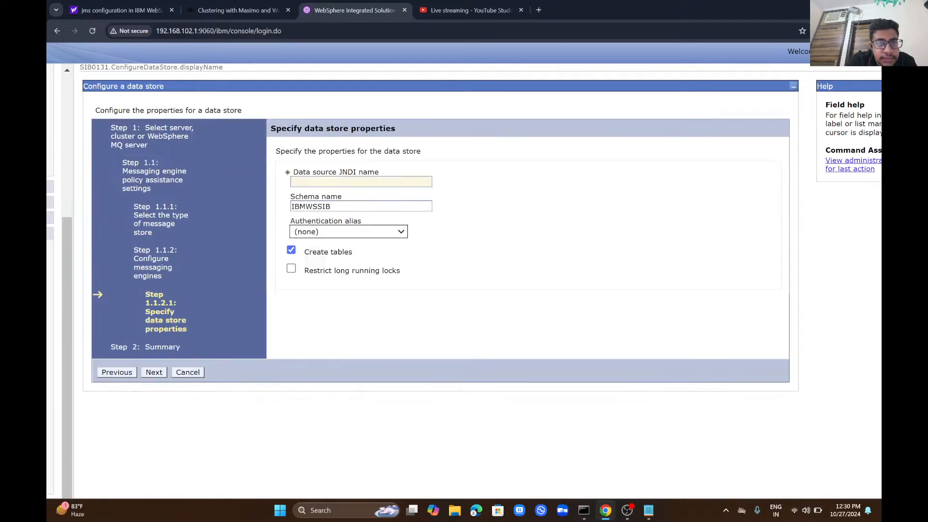
Step: Set data store JNDI name JDBC/Ganesh, schema Ganesh and alias Dmgr_Node01/SQLSERVER
left_click(349, 231)
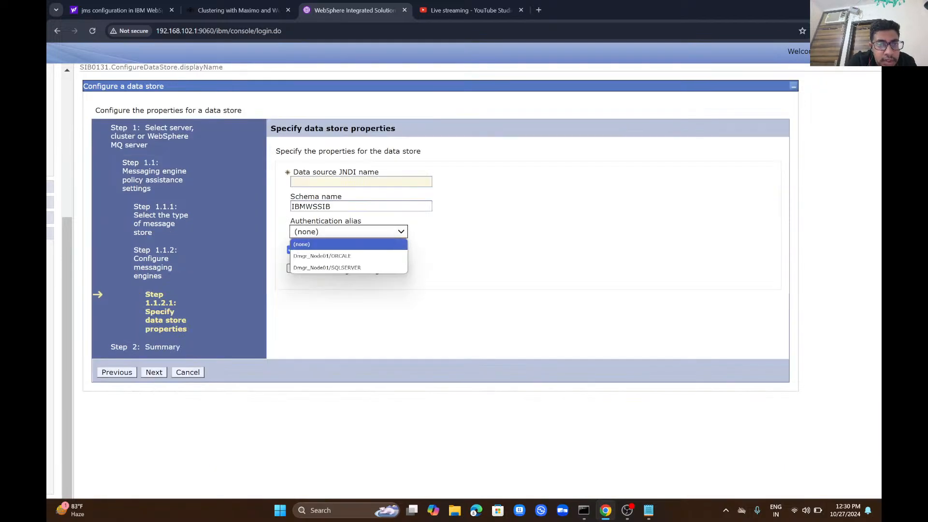
left_click(349, 182)
key("Down")
key("Return")
left_click(331, 207)
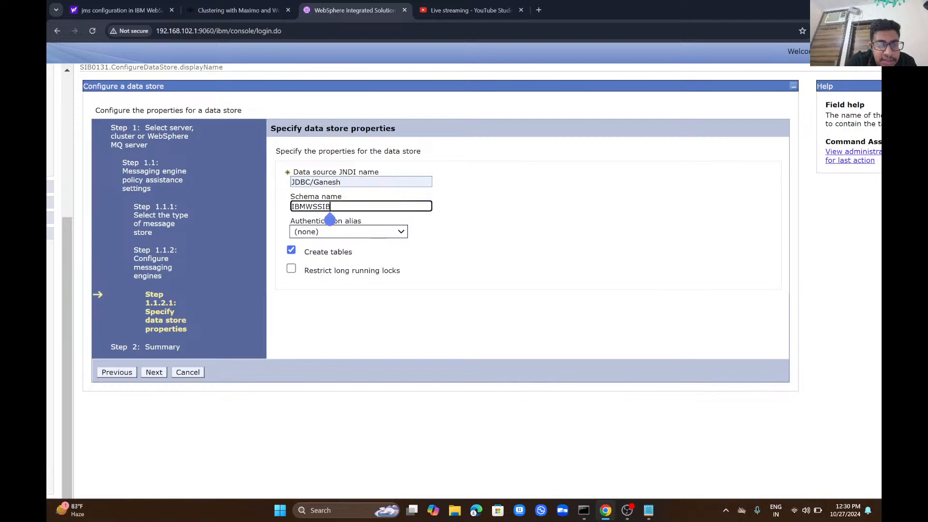
key("ctrl+a")
key("BackSpace")
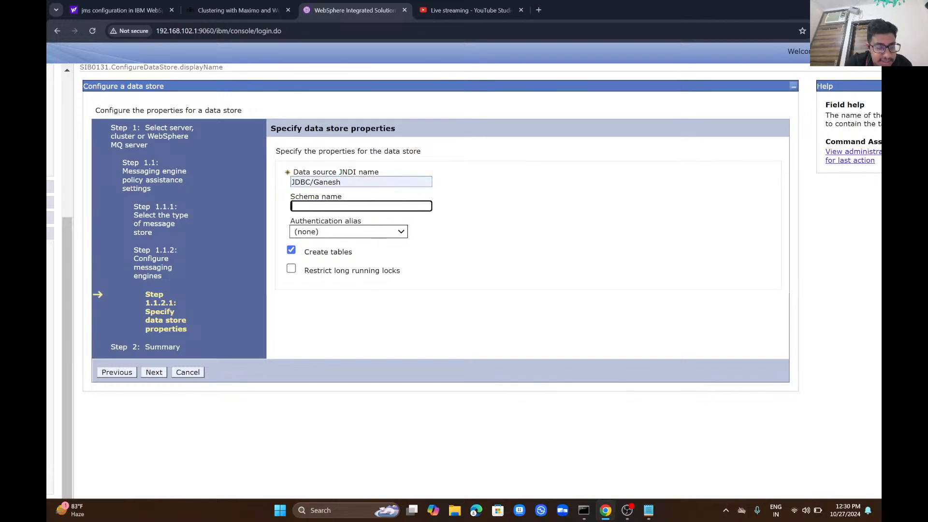
type("Ganesh")
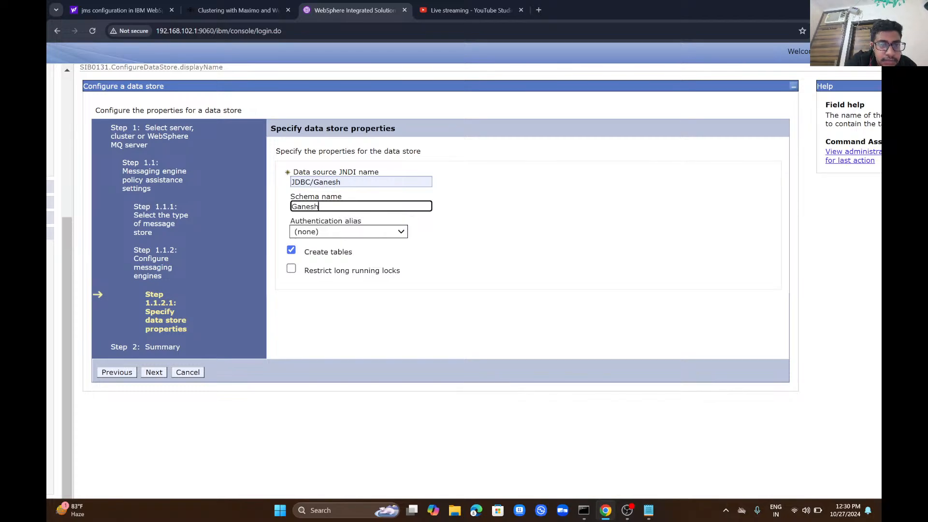
key("Tab")
key("alt+Down")
key("Down")
key("Return")
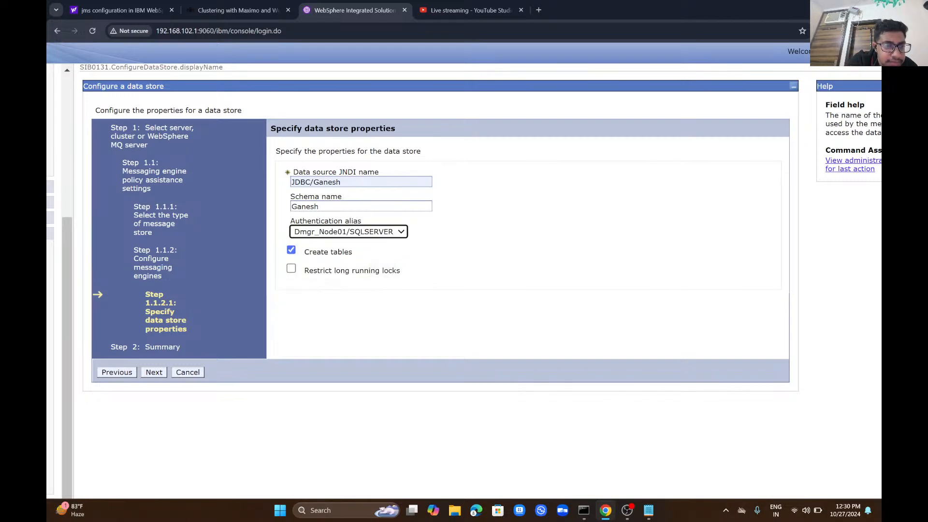
Step: Apply the data store settings and proceed past performance tuning to the summary
left_click(153, 372)
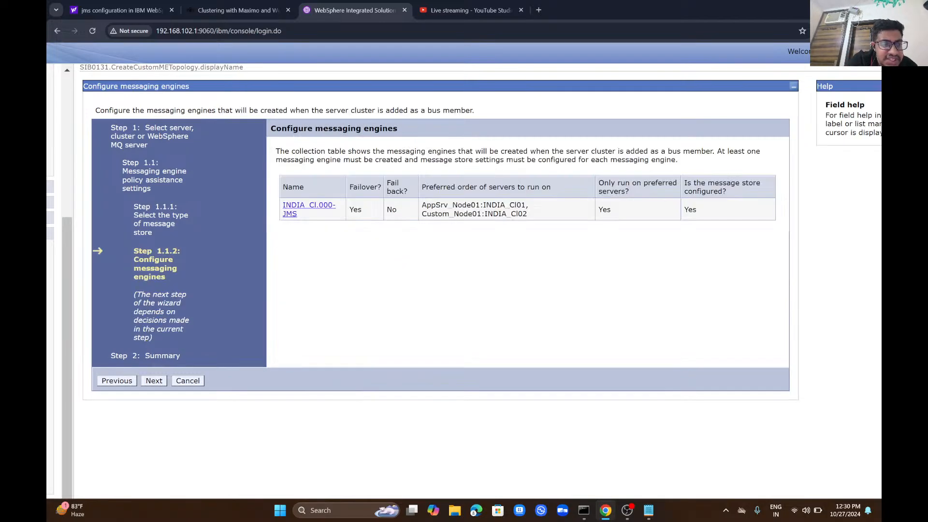
left_click(154, 380)
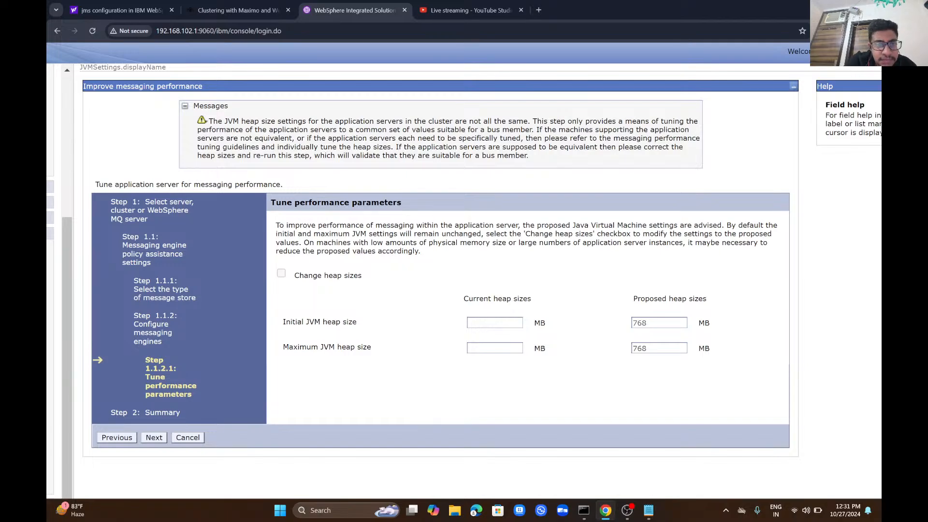
left_click(153, 438)
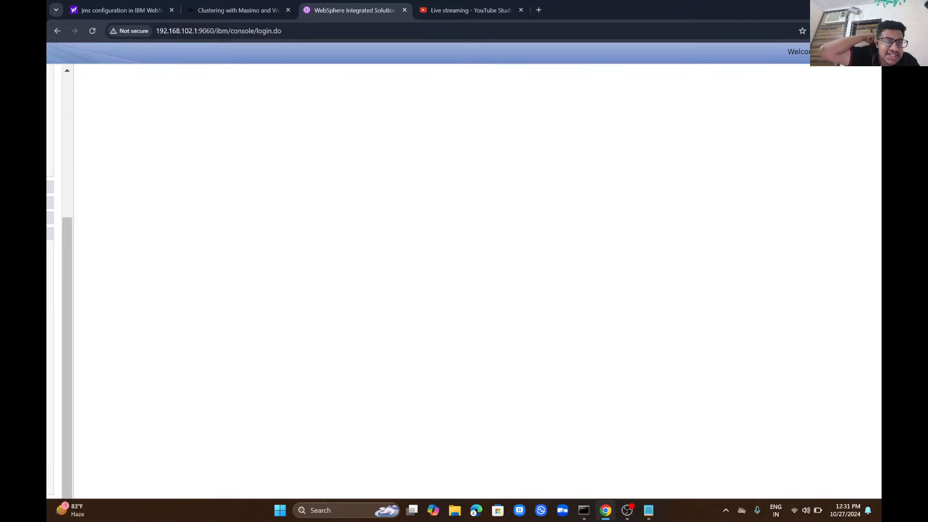
Step: Try to start messaging engine INDIA_Cl.000-JMS from the INDIA_Cl member's engines list
left_click(140, 222)
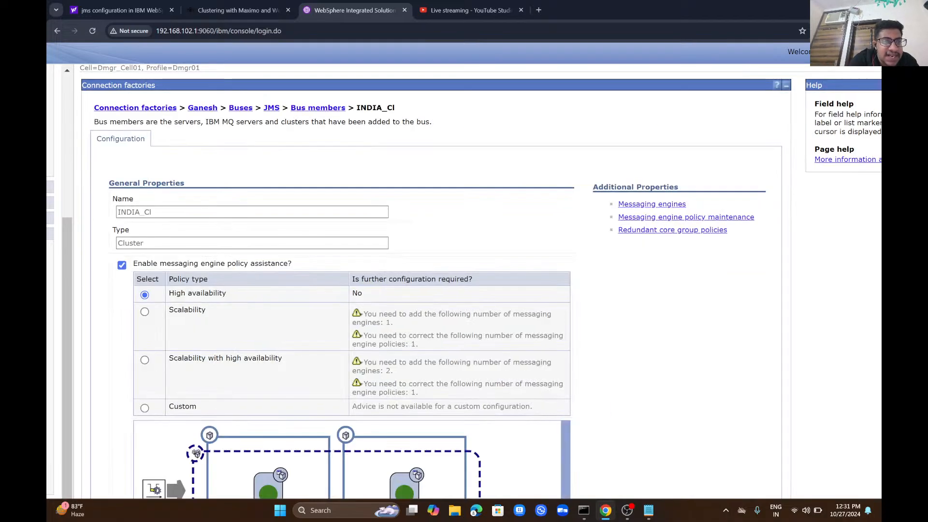
left_click(652, 204)
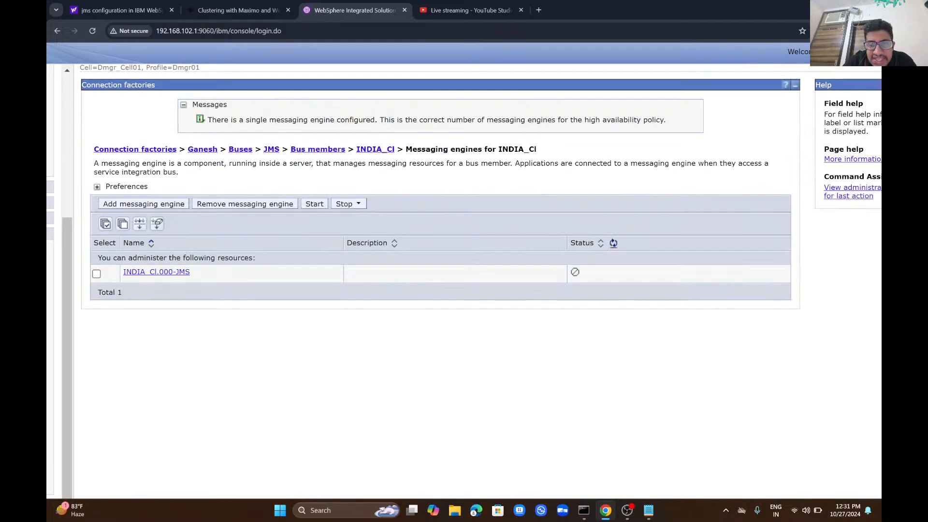
left_click(96, 274)
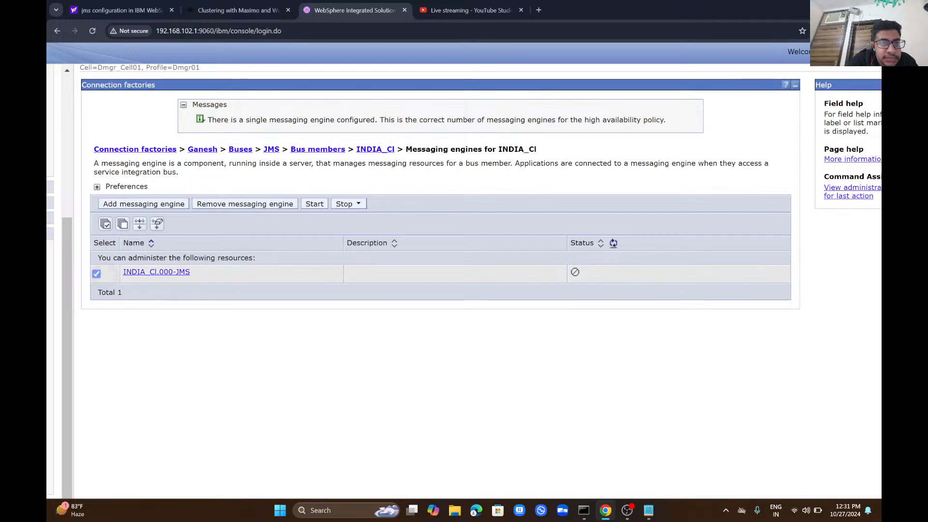
left_click(314, 204)
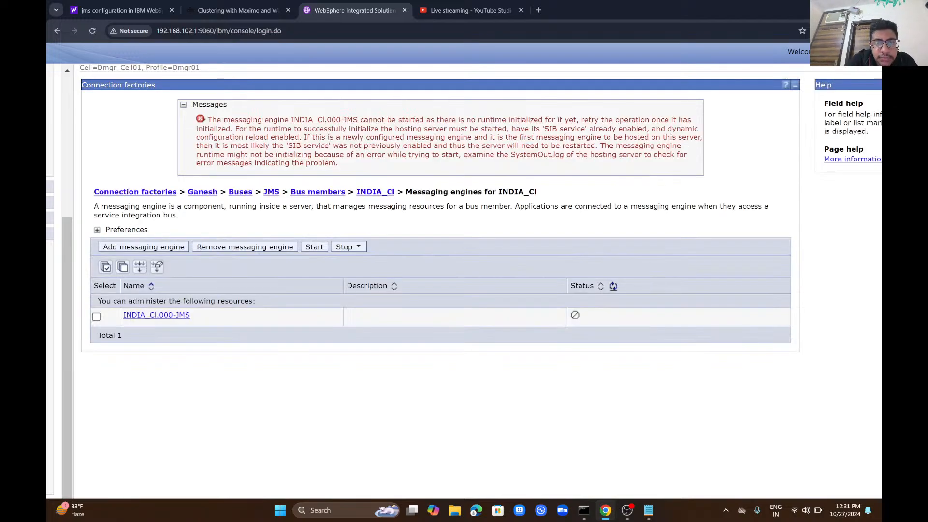
scroll(327, 270, "left", 5)
scroll(193, 290, "up", 3)
scroll(194, 290, "down", 8)
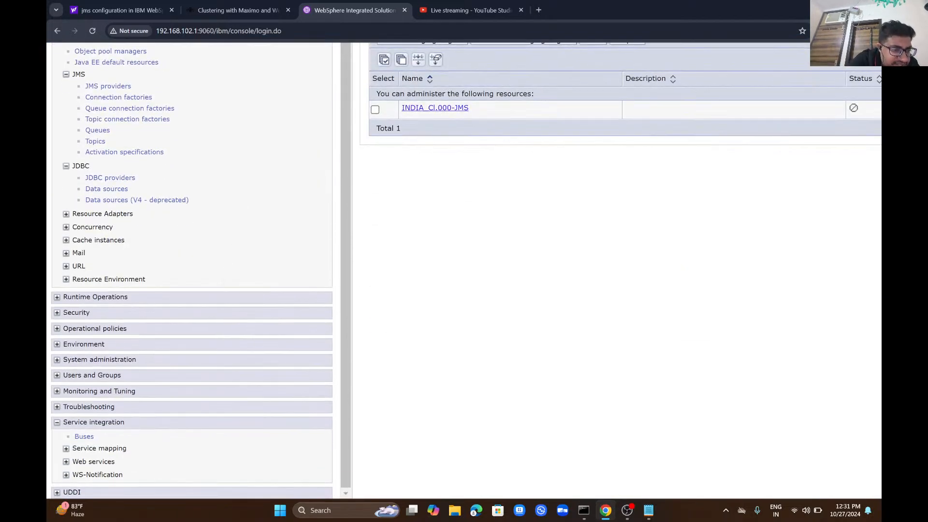
Step: Open INDIA_Cl's member page under bus JMS and zoom in on its topology diagram
left_click(84, 436)
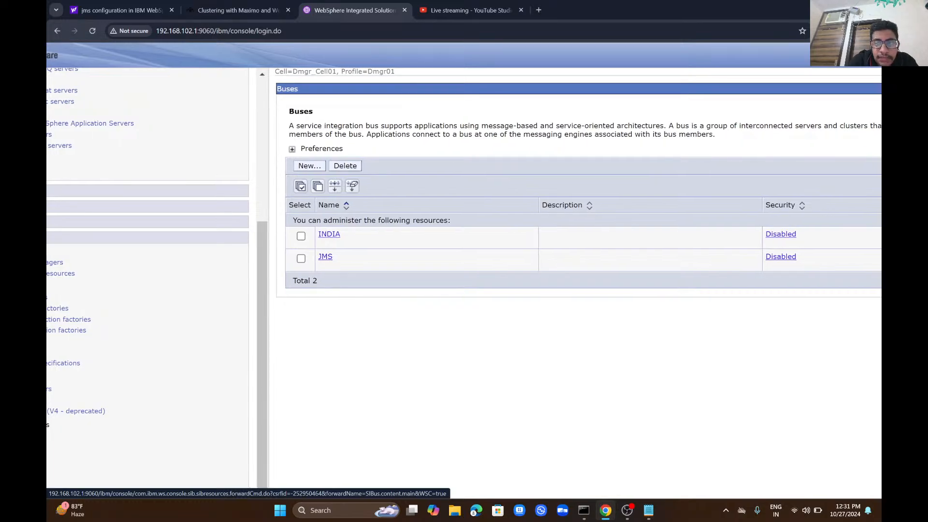
left_click(326, 257)
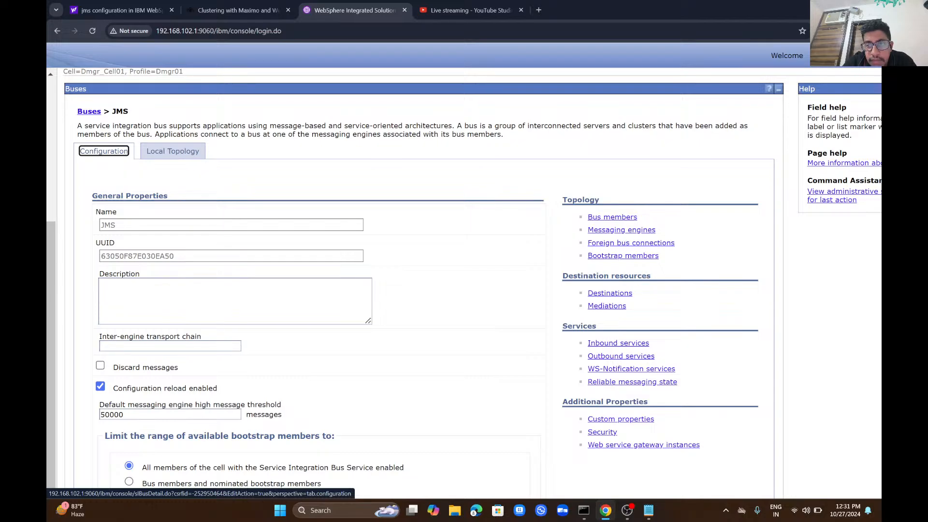
left_click(612, 217)
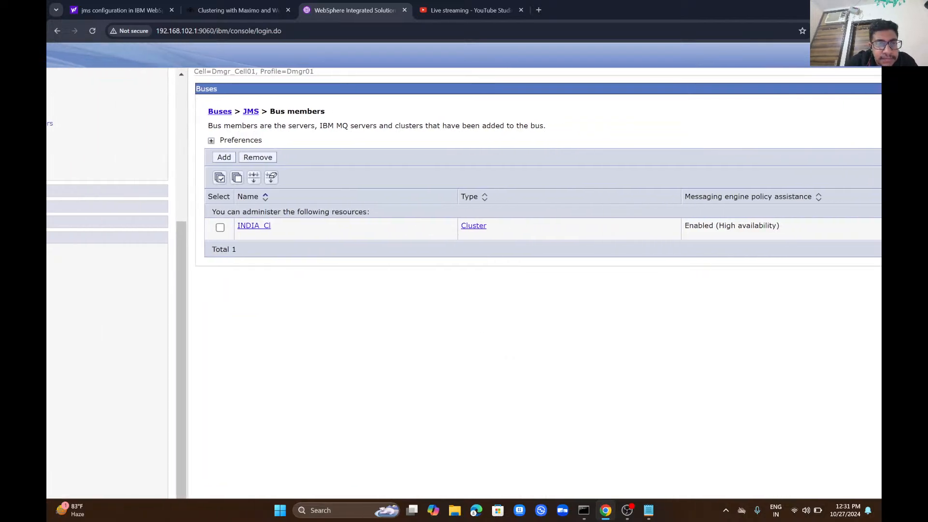
left_click(214, 226)
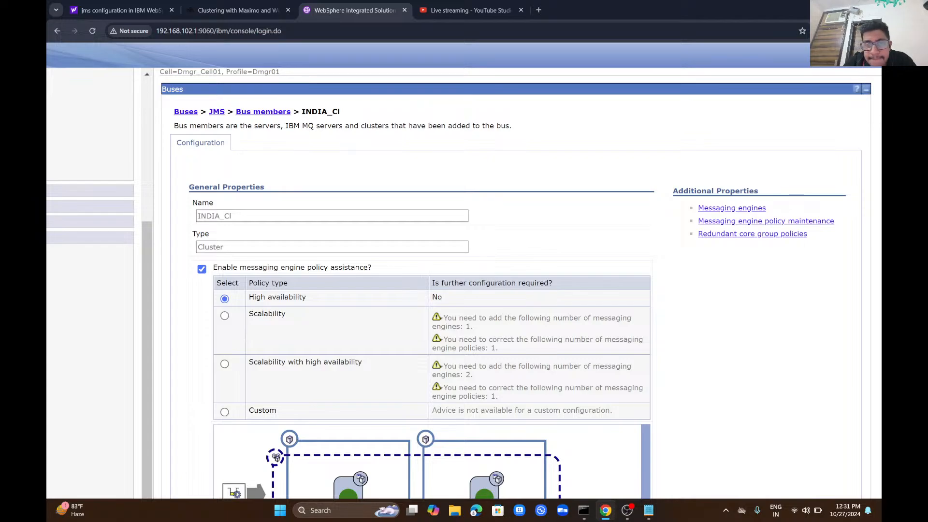
scroll(416, 290, "down", 4)
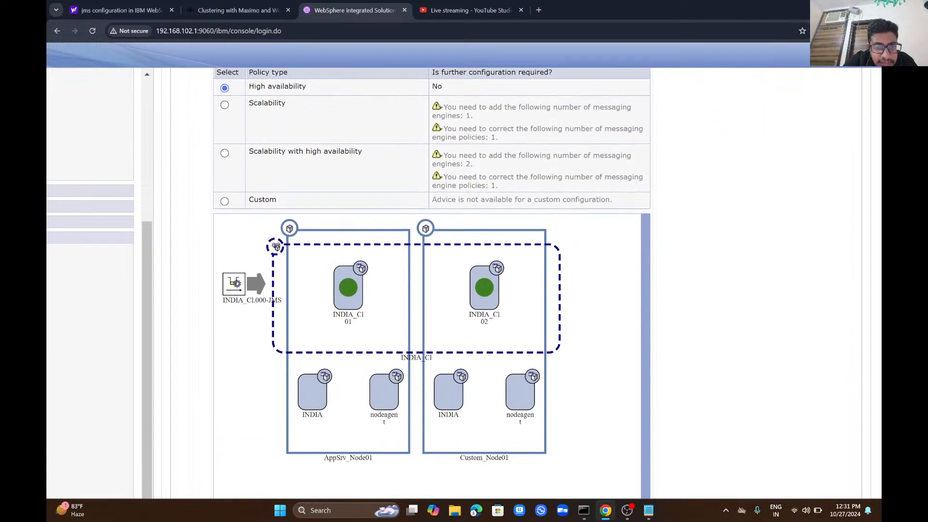
key("ctrl+plus")
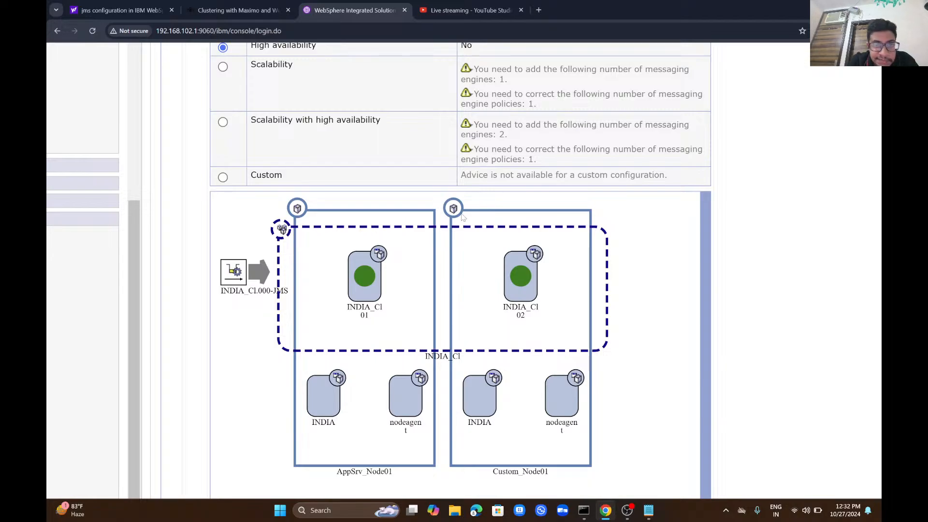
scroll(462, 217, "up", 3)
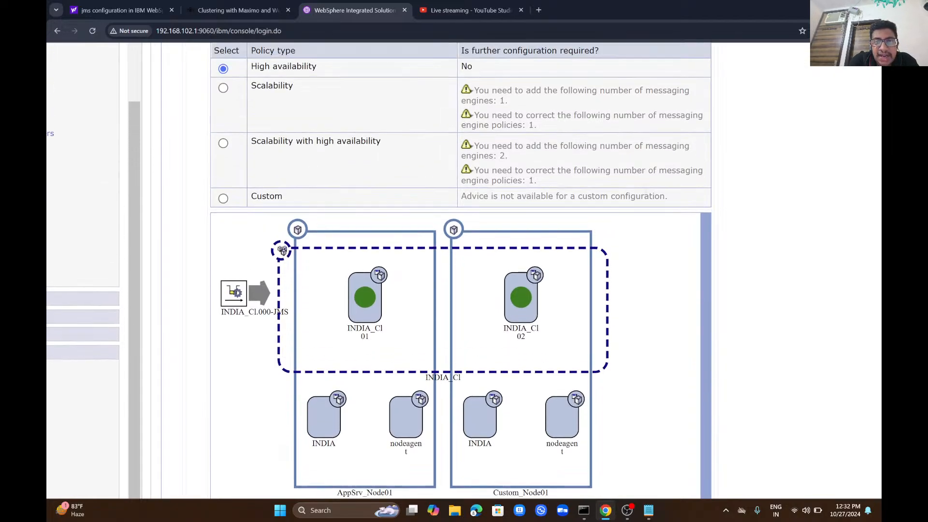
scroll(462, 271, "down", 1)
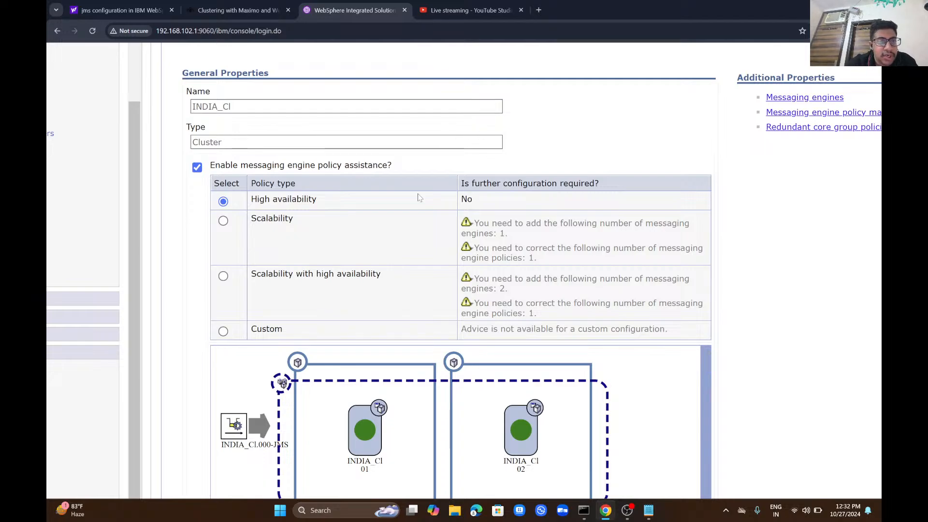
scroll(464, 271, "left", 5)
scroll(213, 271, "down", 3)
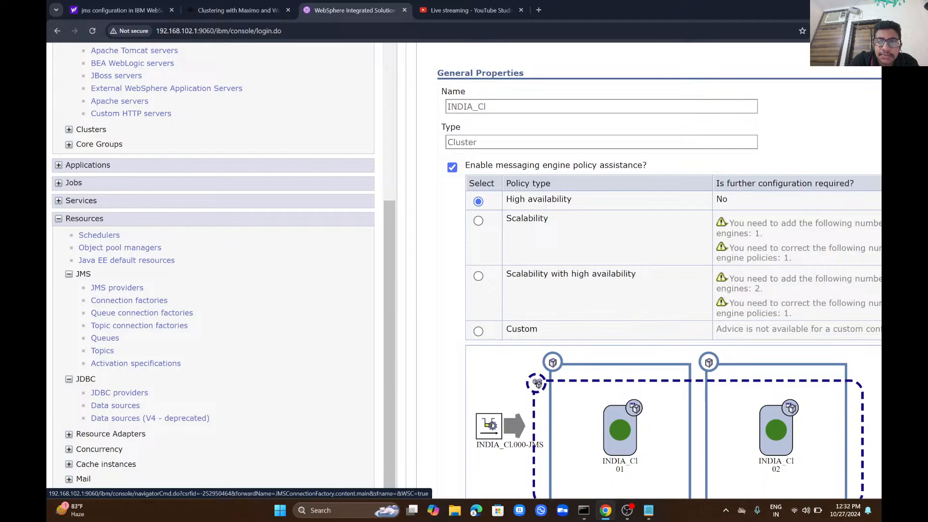
Step: Open the first Ganesh connection factory and view its related buses
scroll(464, 271, "right", 4)
scroll(464, 270, "up", 2)
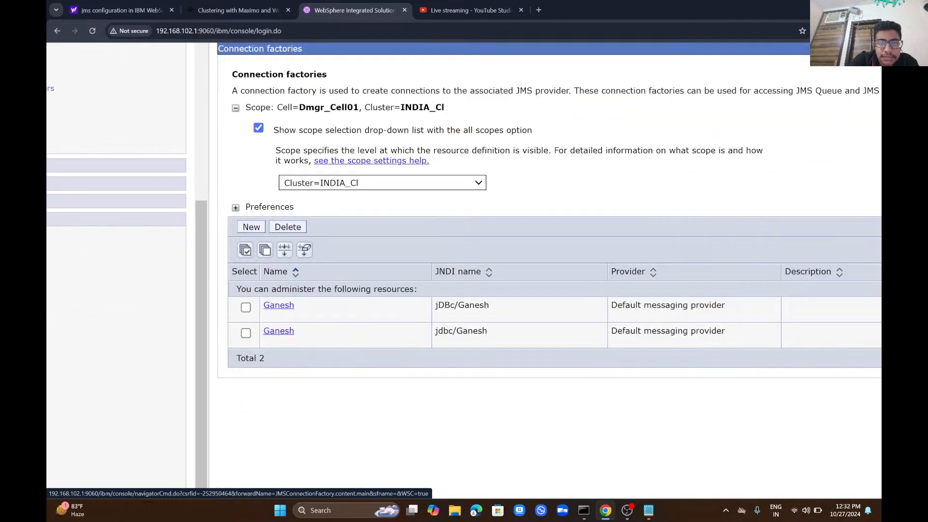
scroll(464, 271, "right", 2)
left_click(211, 305)
scroll(464, 271, "right", 4)
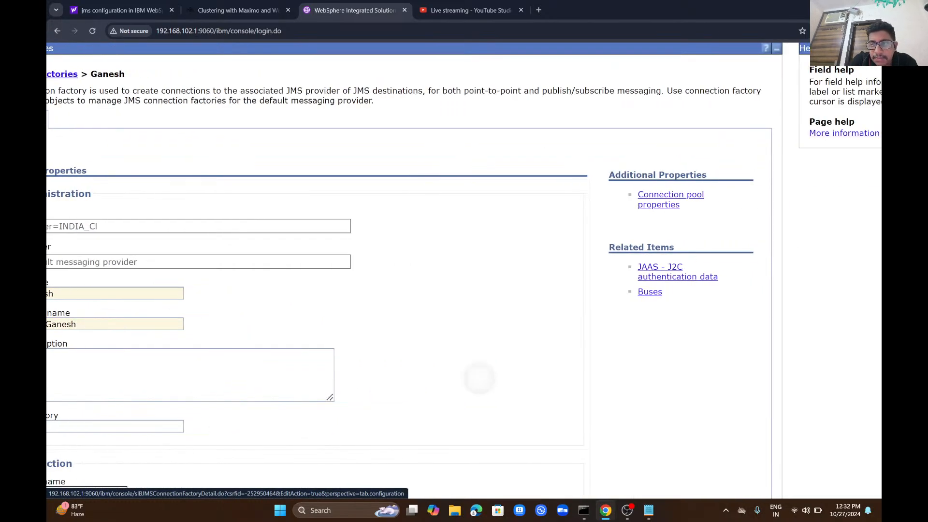
scroll(464, 270, "left", 1)
left_click(650, 291)
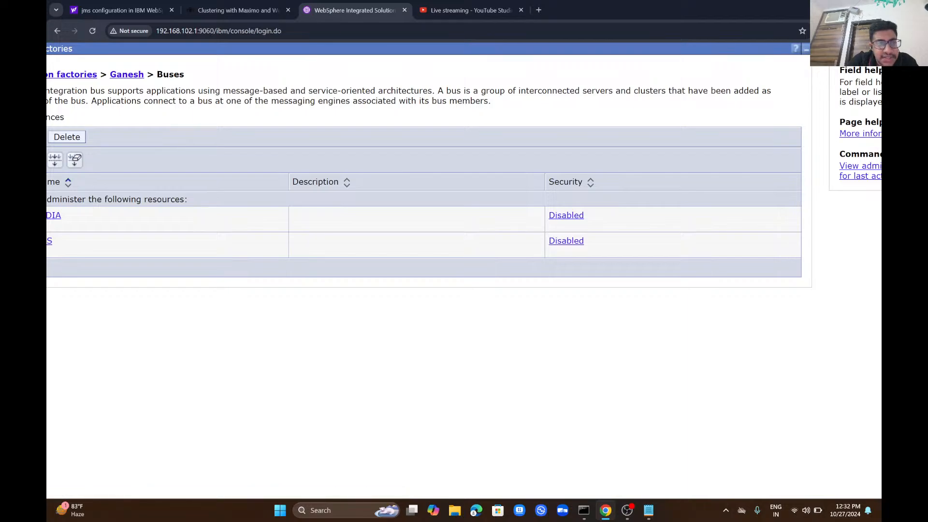
Step: Open the JMS bus's messaging engines list, where INDIA_Cl.000-JMS is still stopped
scroll(558, 373, "left", 5)
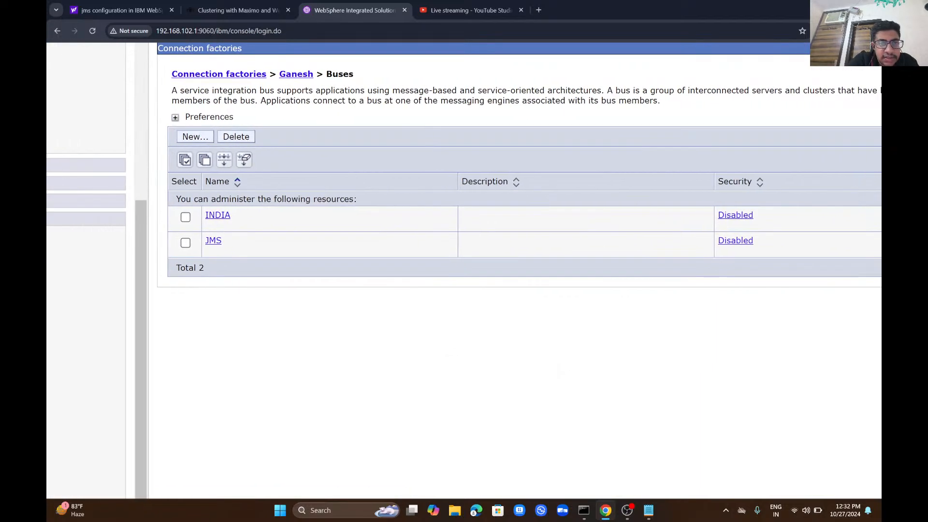
left_click(213, 240)
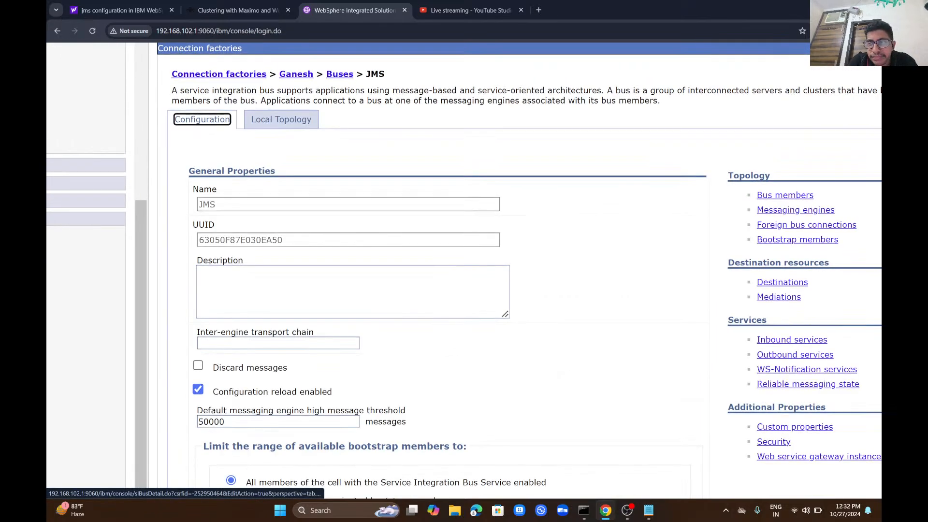
scroll(464, 271, "right", 2)
left_click(718, 209)
scroll(464, 270, "left", 2)
scroll(464, 271, "right", 1)
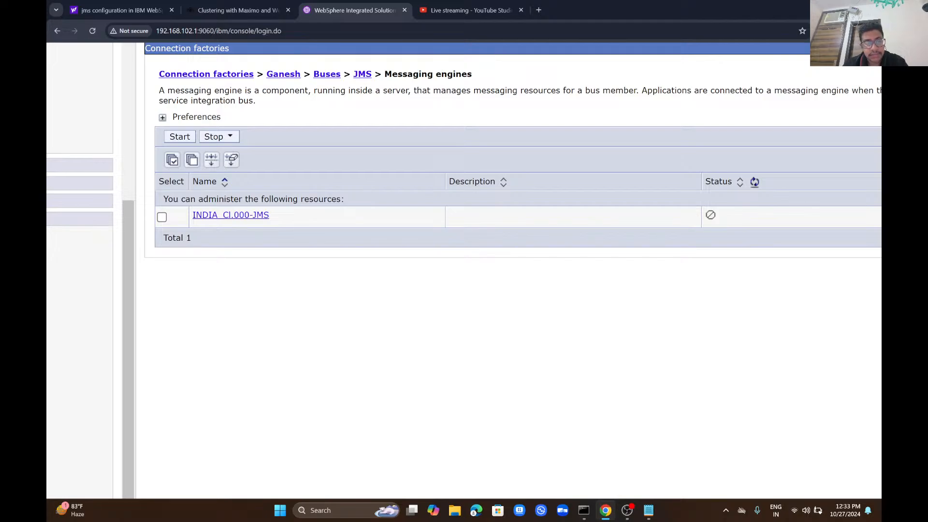
scroll(464, 271, "left", 5)
scroll(213, 271, "up", 4)
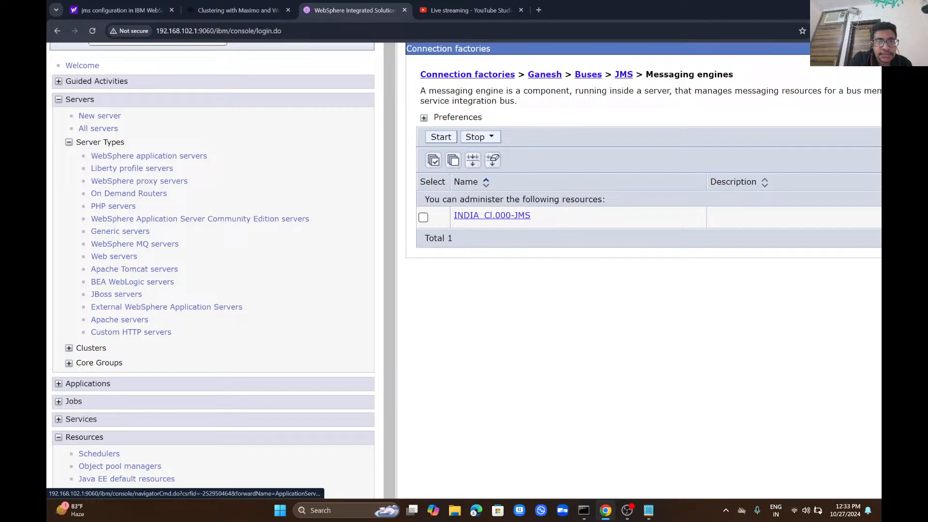
scroll(464, 270, "right", 2)
scroll(464, 271, "left", 2)
scroll(464, 270, "right", 3)
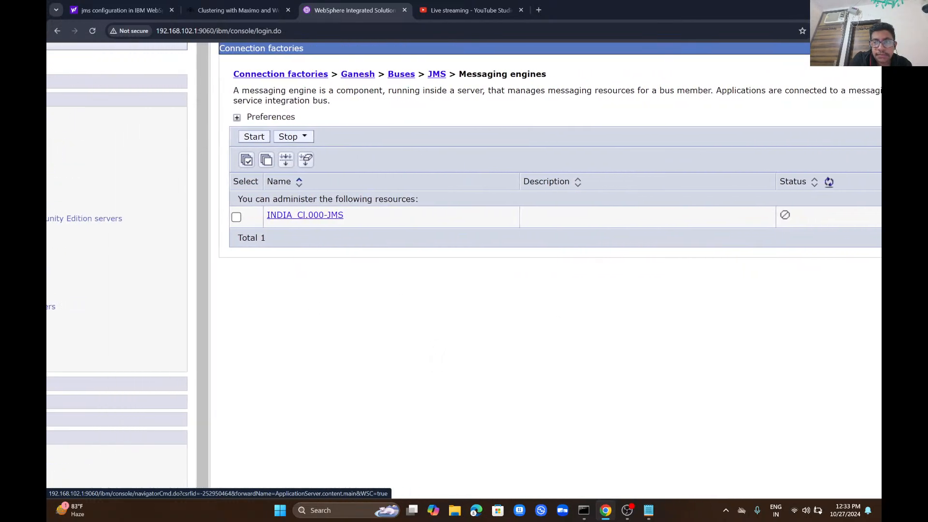
scroll(464, 271, "left", 1)
Step: Select all four application servers, INDIA on both nodes, INDIA_Cl01 and INDIA_Cl02, and restart them
left_click(293, 160)
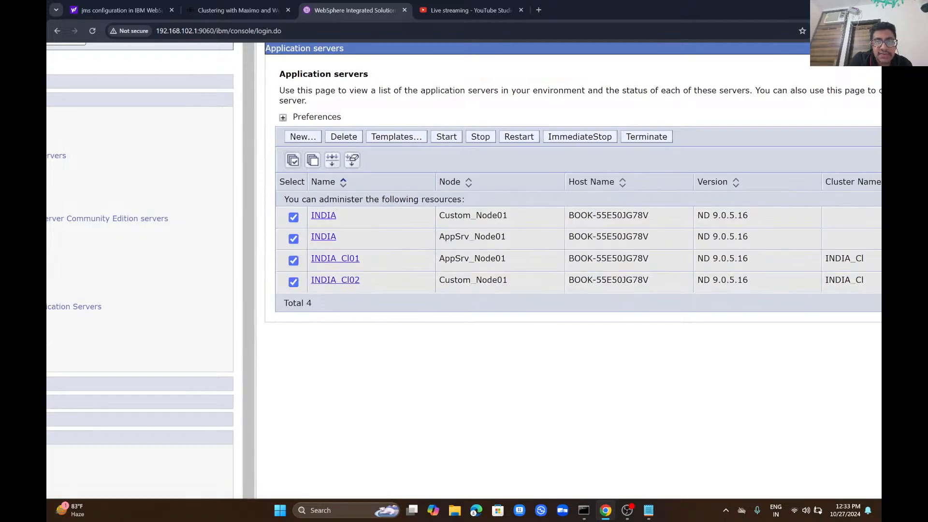
left_click(447, 137)
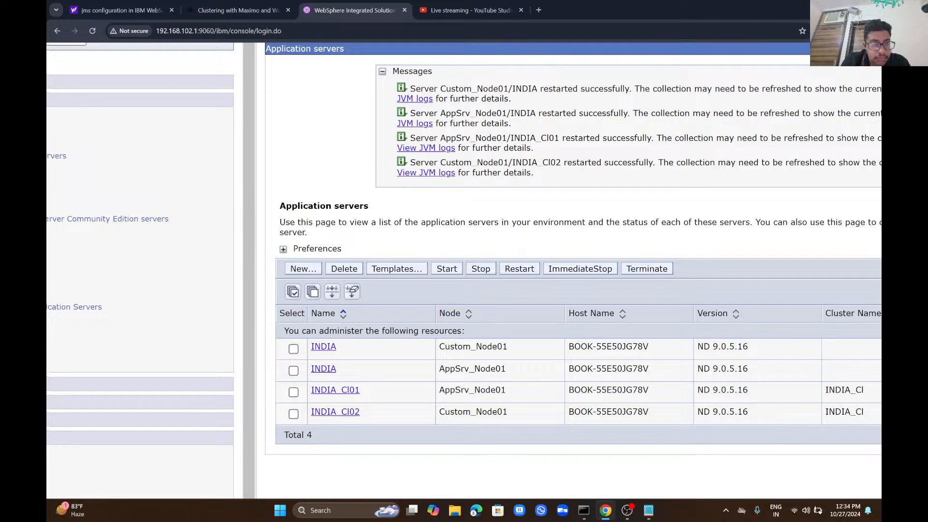
scroll(464, 271, "left", 3)
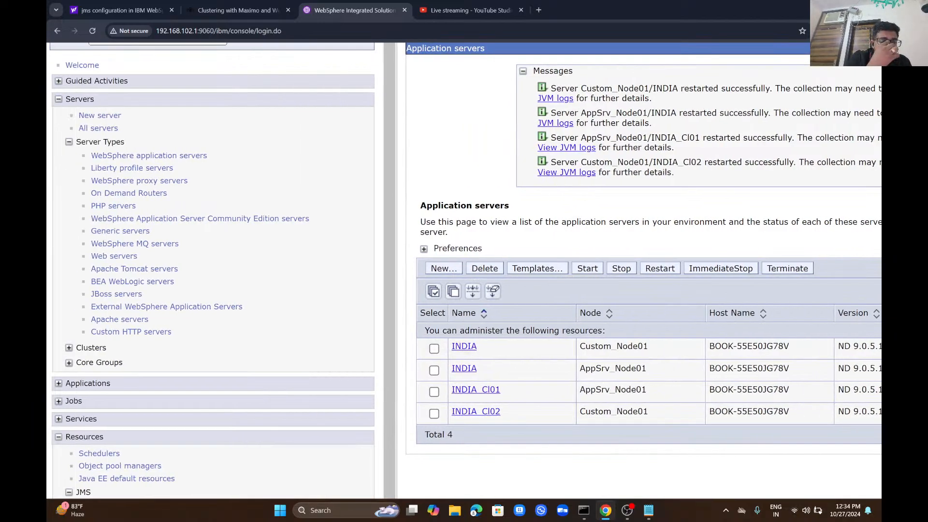
scroll(213, 271, "down", 10)
scroll(648, 271, "down", 5)
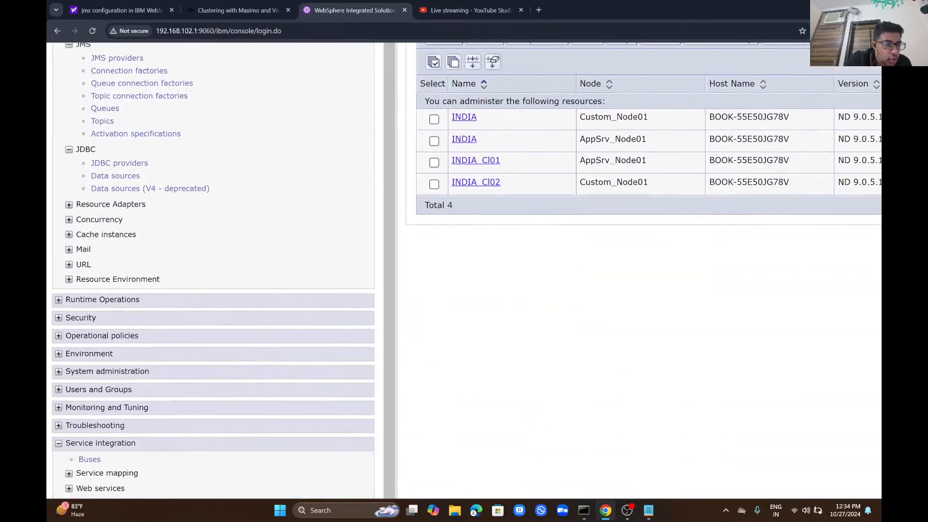
Step: Go to Buses > JMS > Messaging engines and open the now-started INDIA_Cl.000-JMS engine
left_click(89, 427)
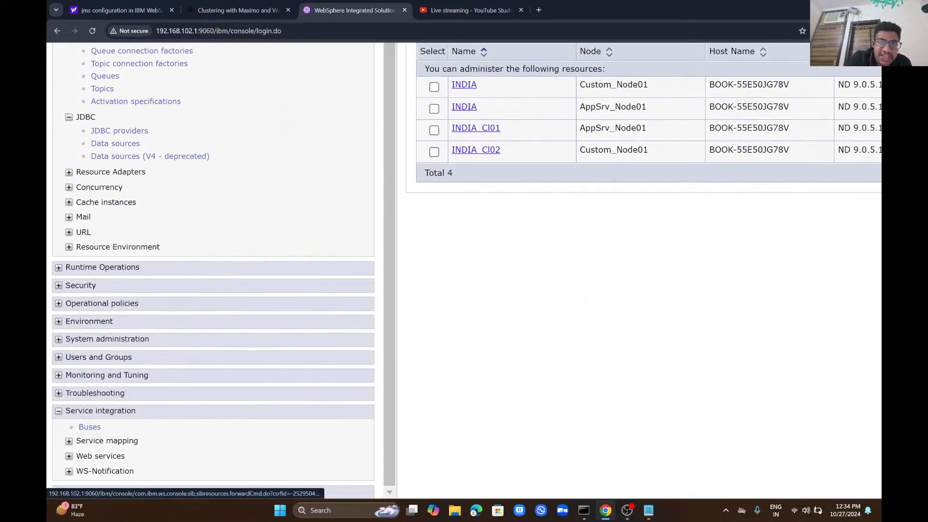
scroll(90, 427, "up", 2)
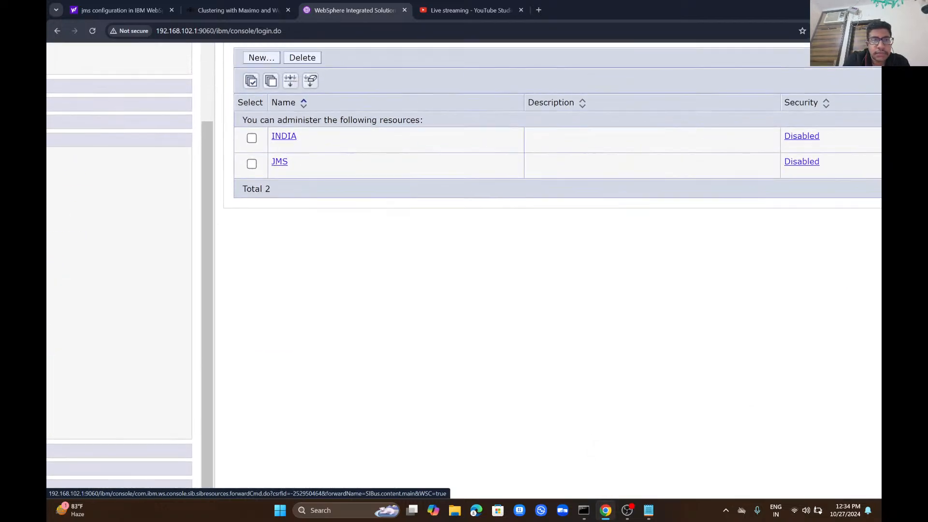
left_click(279, 162)
scroll(465, 271, "right", 3)
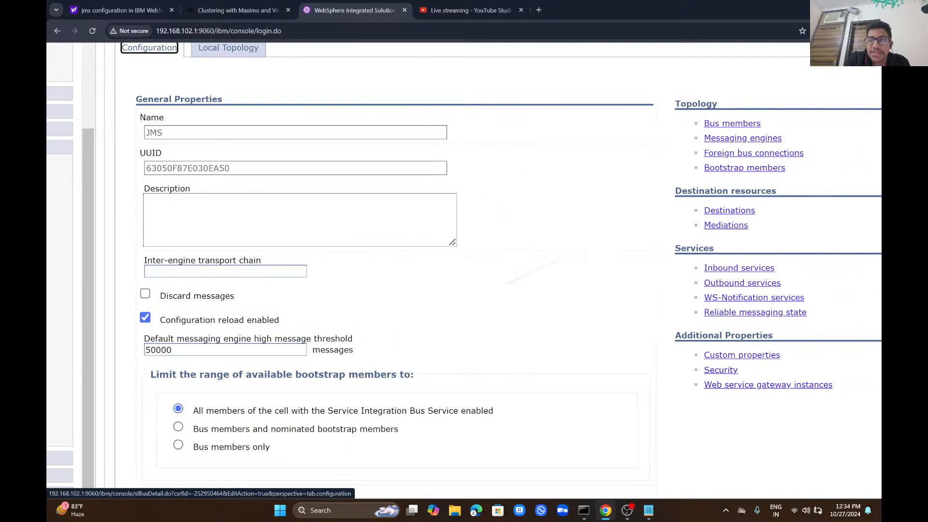
left_click(695, 138)
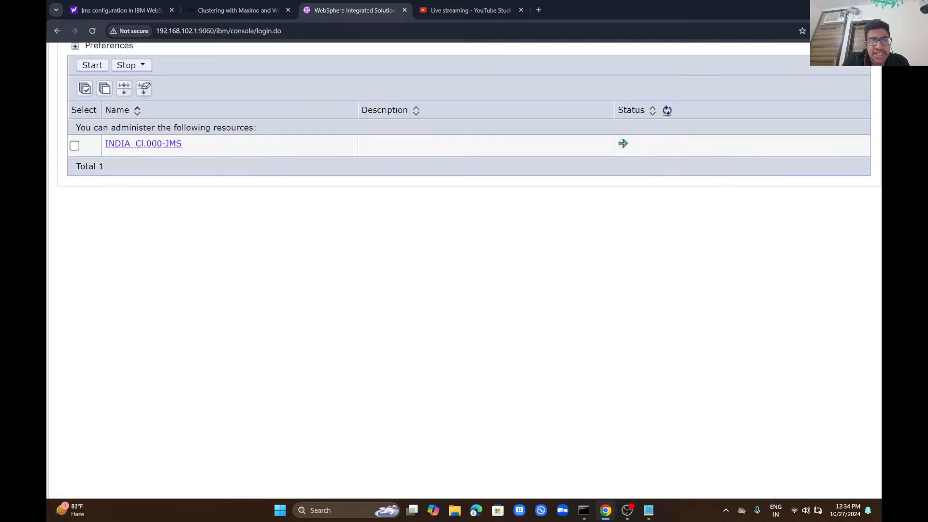
left_click(175, 262)
Step: Open the engine's _SYSTEM.Exception.Destination queue point and view its runtime status
left_click(698, 257)
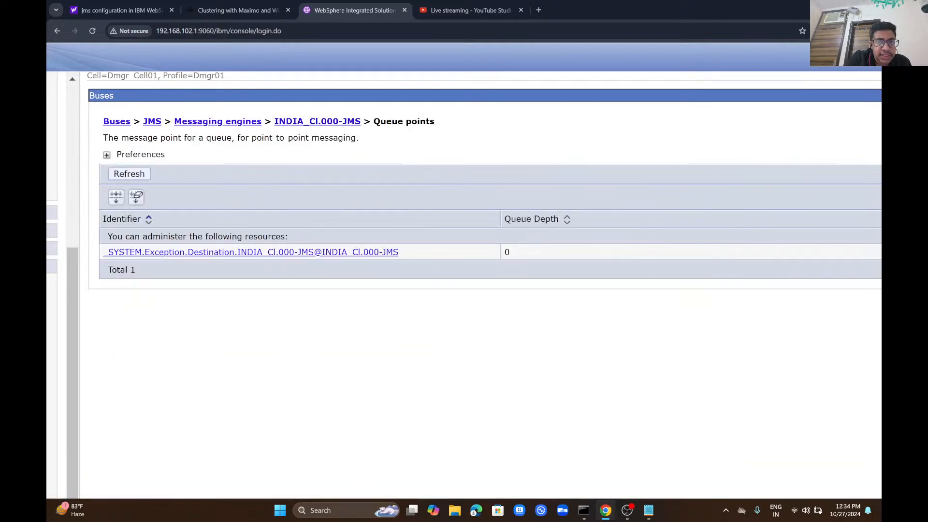
scroll(315, 200, "left", 2)
scroll(314, 201, "up", 4)
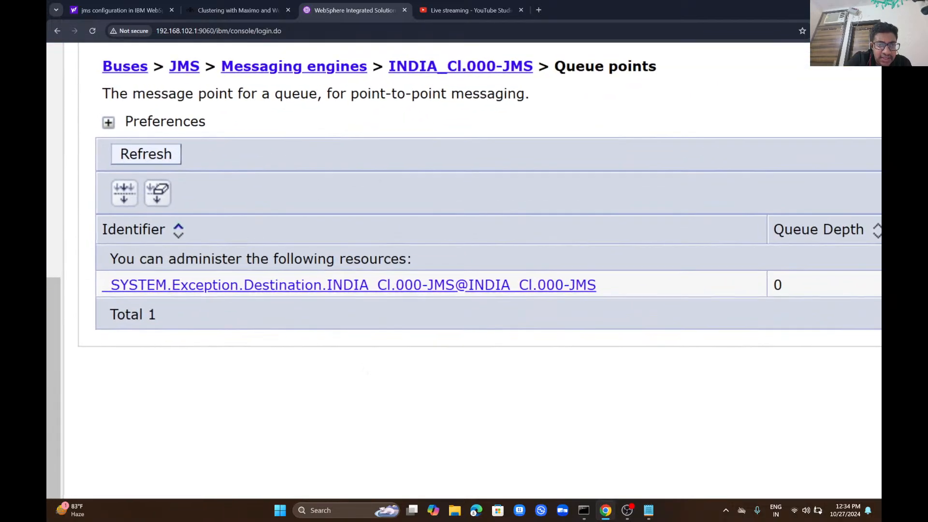
left_click(357, 285)
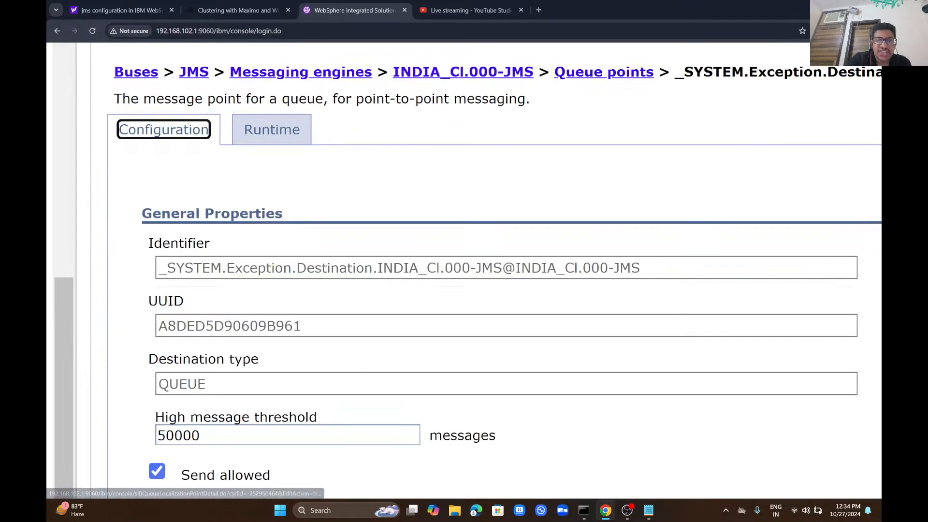
left_click(272, 130)
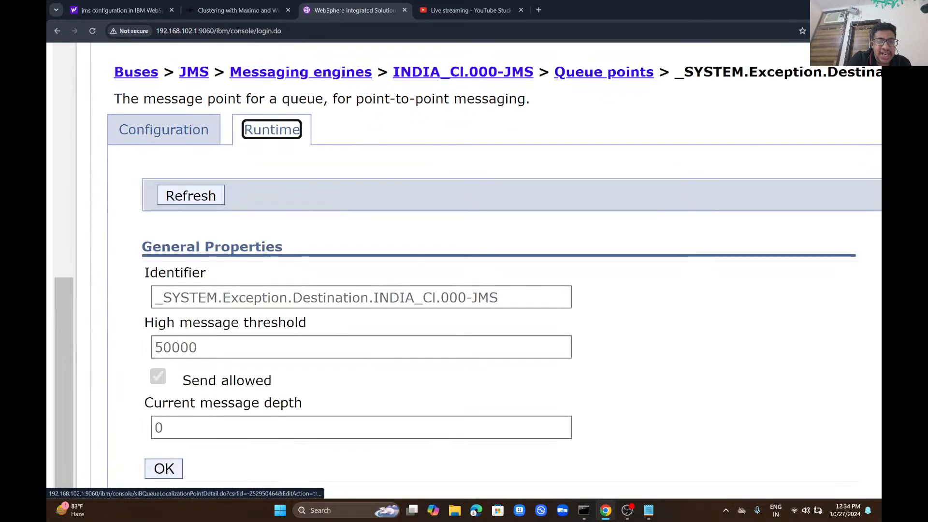
Step: Confirm the exception queue holds no messages (Total 0), then return to the Buses list
scroll(464, 265, "down", 2)
scroll(464, 265, "right", 3)
left_click(732, 286)
scroll(464, 266, "left", 2)
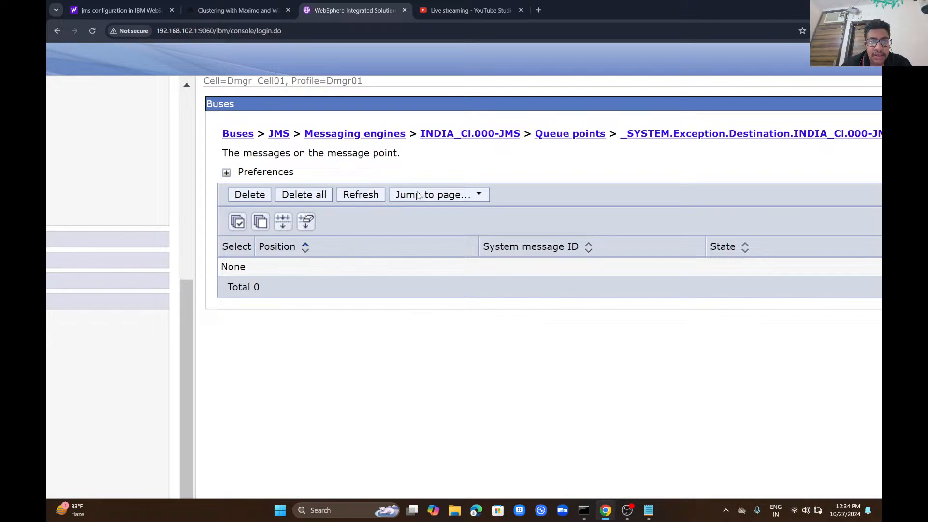
left_click(245, 138)
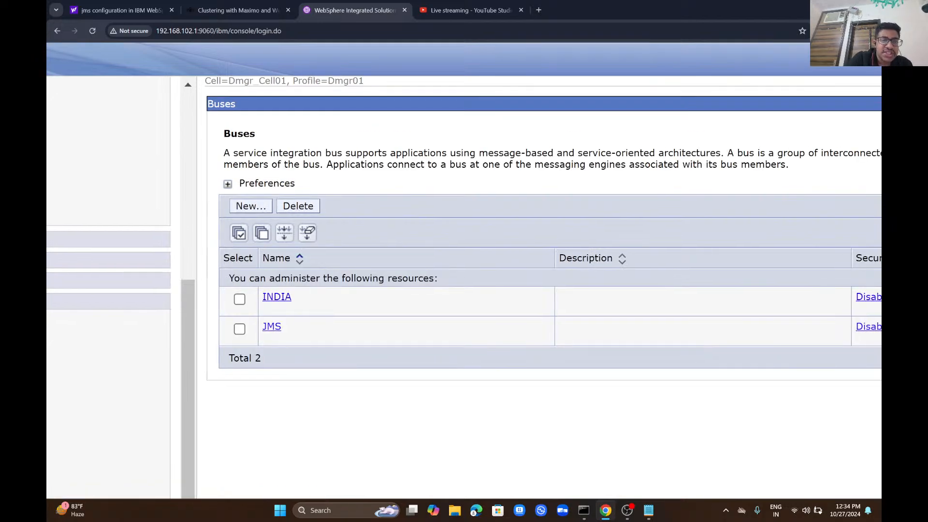
Step: Browse the INDIA bus members and open the Custom_Node01.INDIA_Cl02-INDIA messaging engine
left_click(338, 297)
scroll(464, 266, "right", 3)
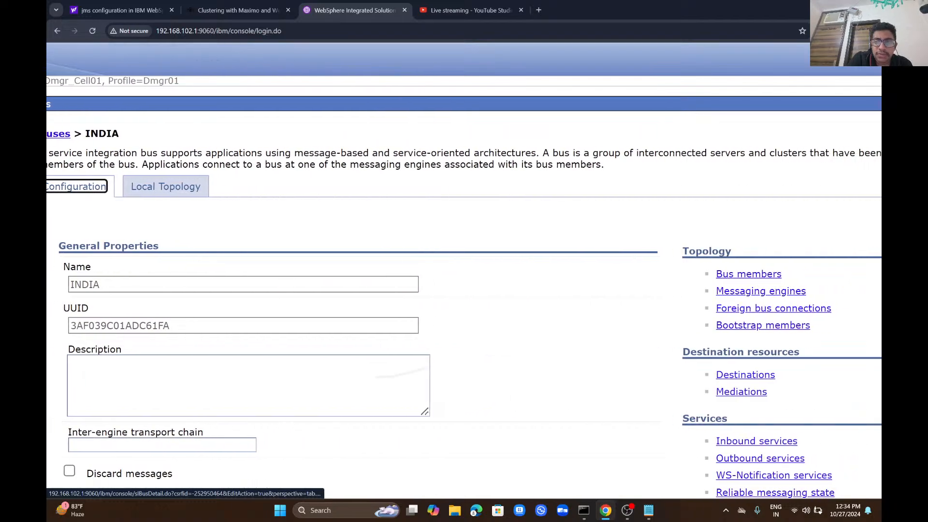
left_click(724, 271)
scroll(464, 266, "right", 2)
scroll(464, 266, "left", 5)
left_click(327, 285)
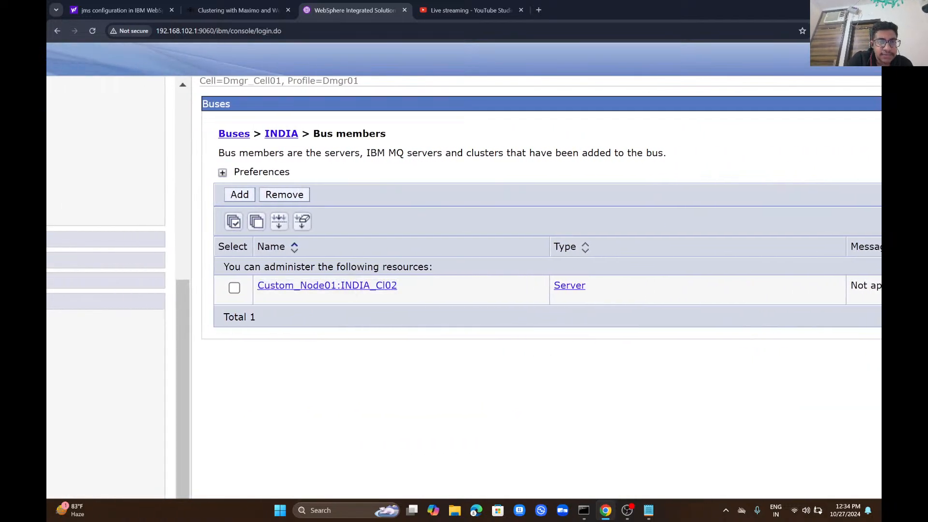
scroll(464, 266, "right", 3)
scroll(464, 266, "left", 3)
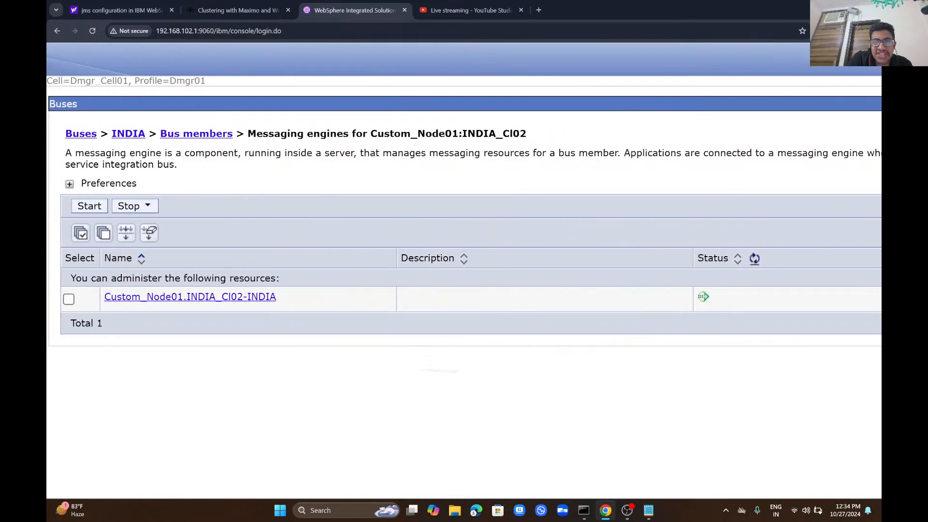
left_click(268, 297)
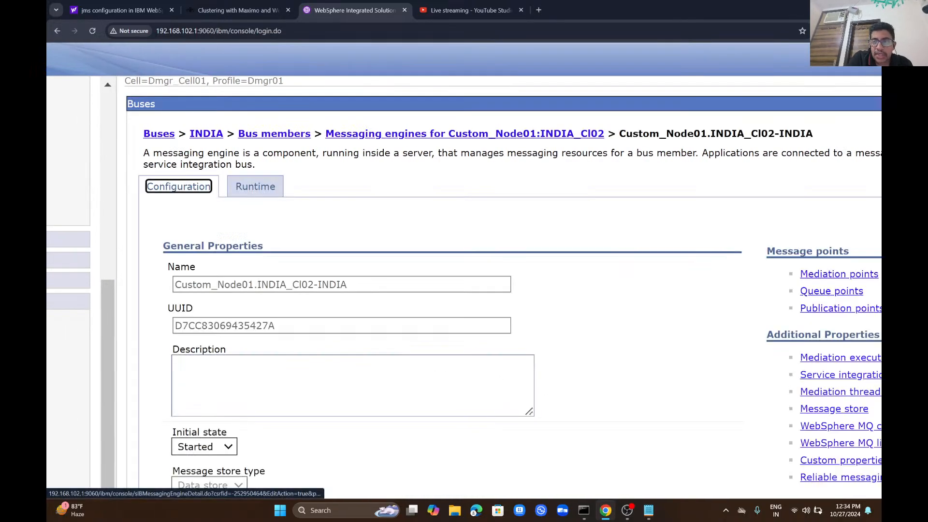
Step: Check that engine's queue points and the INDIA bus's foreign bus connections, then return to Buses
scroll(464, 266, "right", 3)
left_click(659, 290)
scroll(464, 266, "left", 3)
scroll(464, 266, "left", 1)
scroll(464, 266, "right", 2)
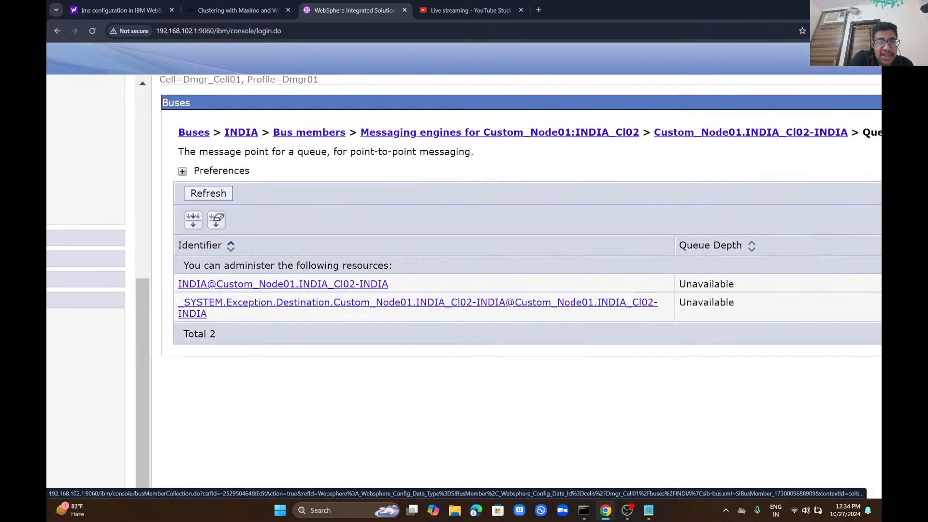
left_click(242, 132)
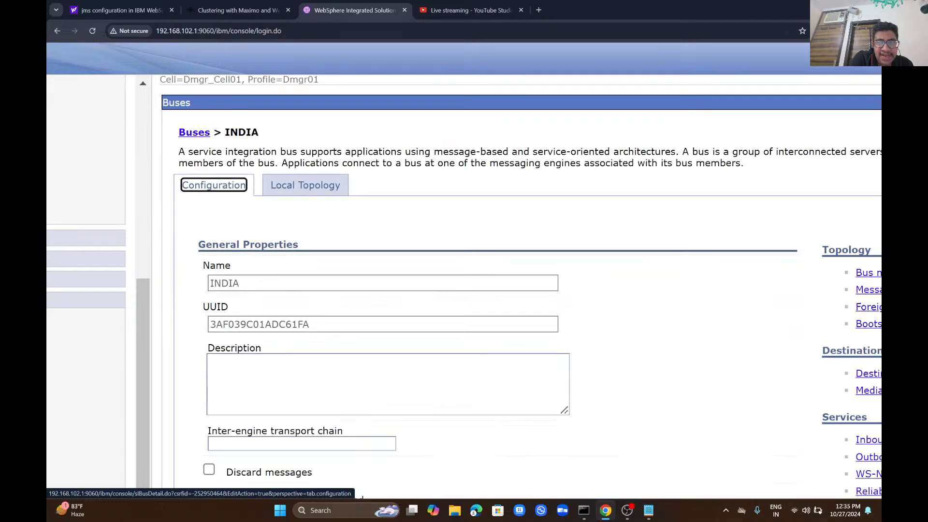
scroll(464, 266, "right", 4)
left_click(712, 307)
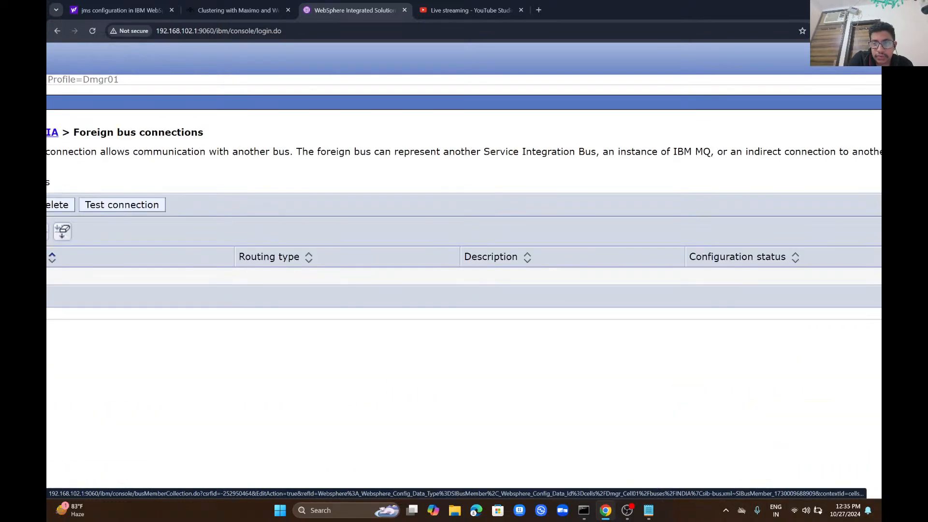
scroll(464, 266, "left", 4)
left_click(221, 133)
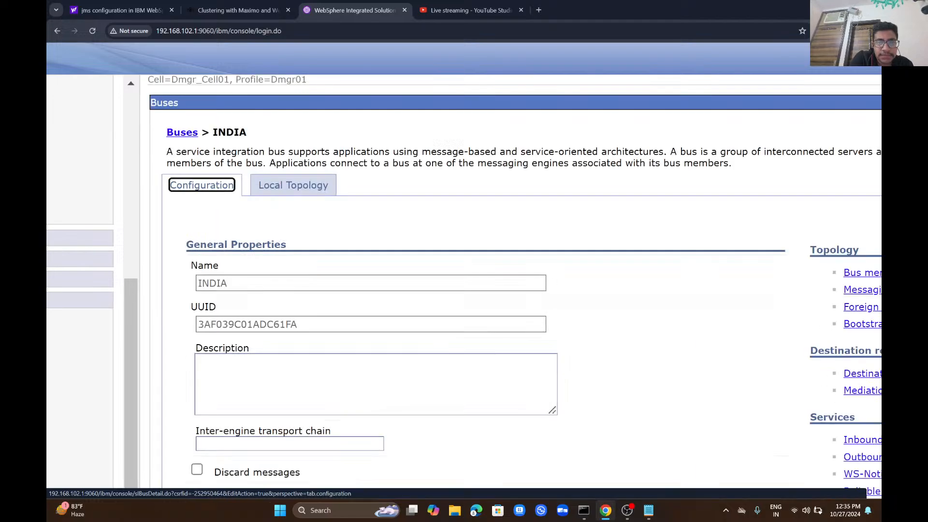
left_click(182, 133)
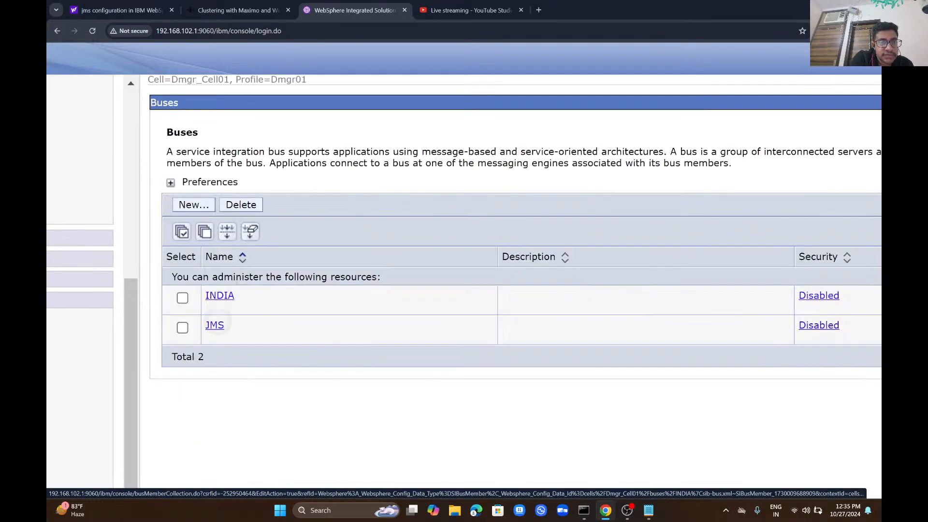
Step: Show the JMS bus's messaging engines and widen the console's navigation panel
left_click(214, 325)
scroll(637, 289, "right", 5)
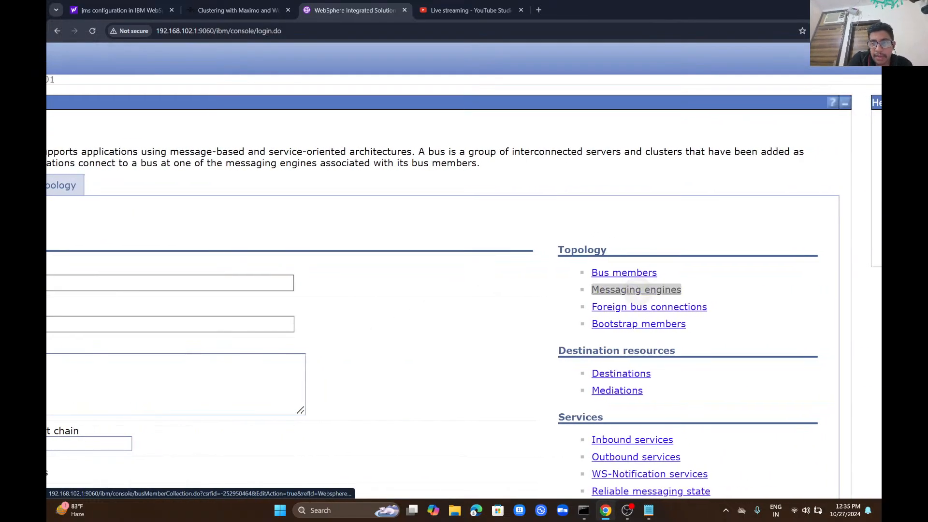
left_click(636, 289)
scroll(464, 266, "left", 5)
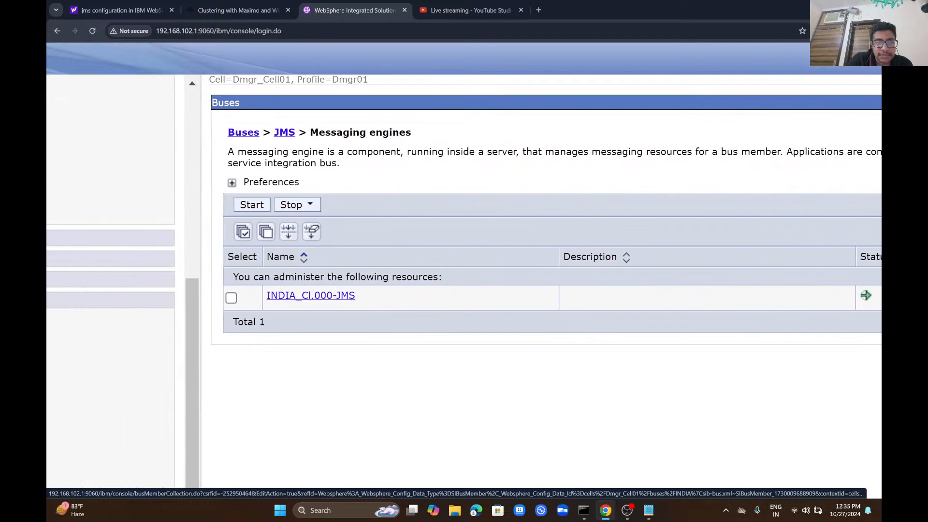
scroll(512, 227, "down", 5)
scroll(512, 227, "up", 4)
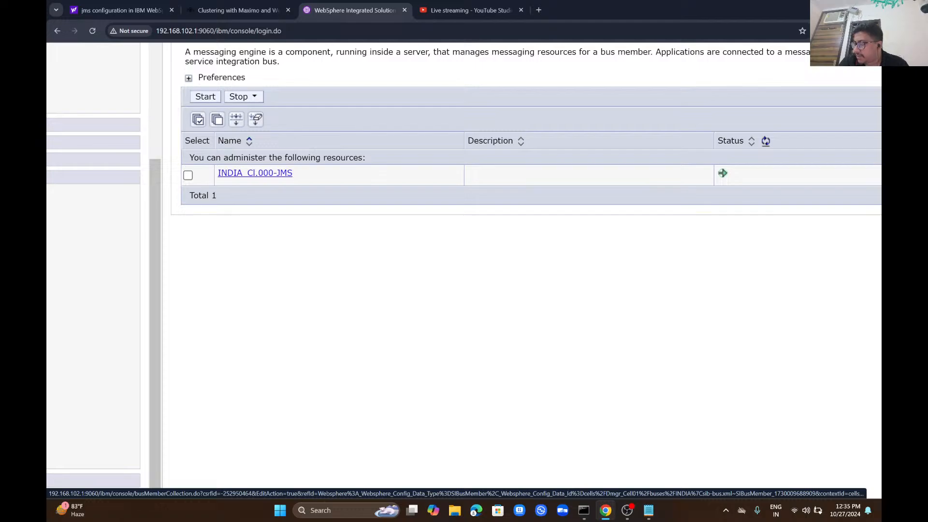
left_click_drag(164, 290, 323, 290)
Step: Begin the Notepad JMS notes with 'First i created'
key("alt+Tab")
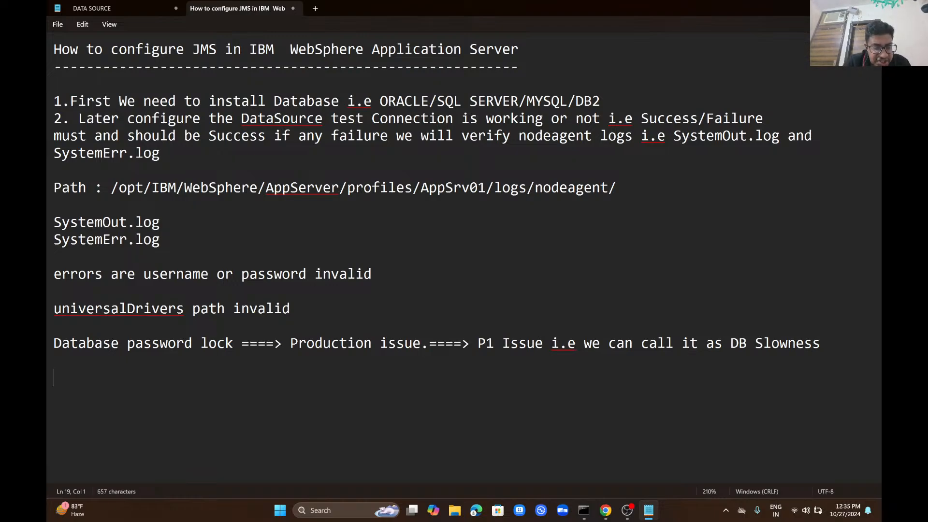
type("Furst")
key("BackSpace")
key("BackSpace")
key("BackSpace")
key("BackSpace")
type("ir")
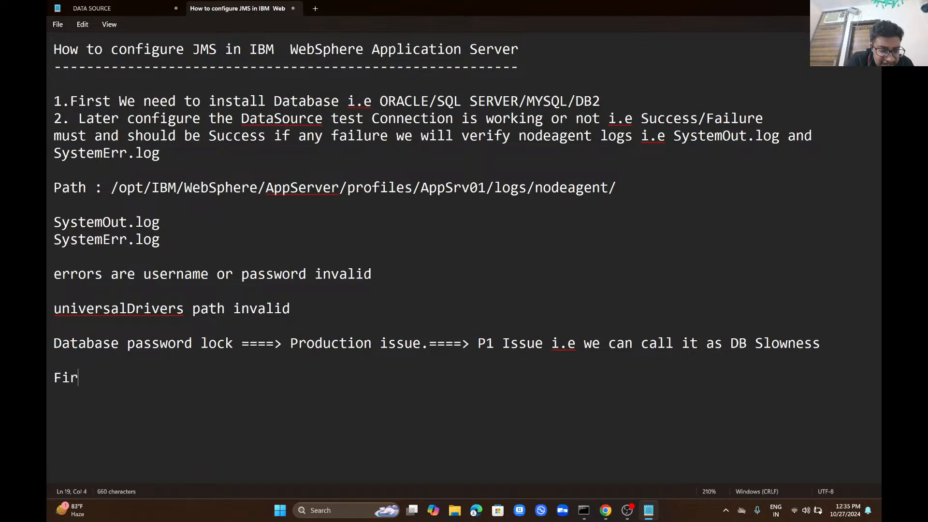
type("st i created")
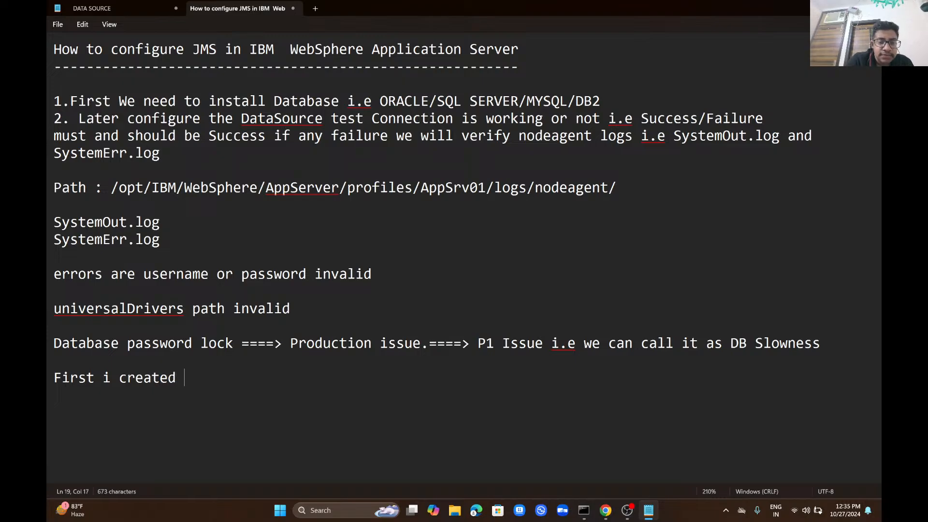
key("alt+Tab")
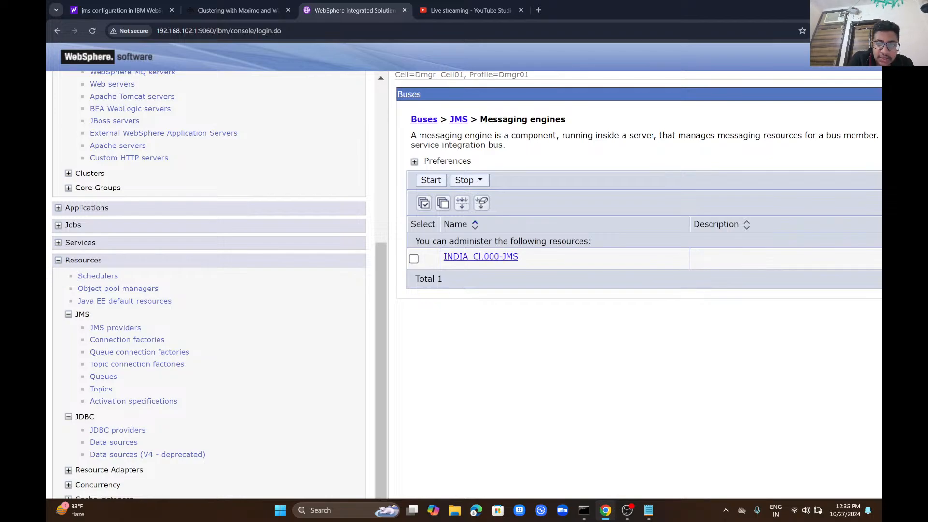
key("alt+Tab")
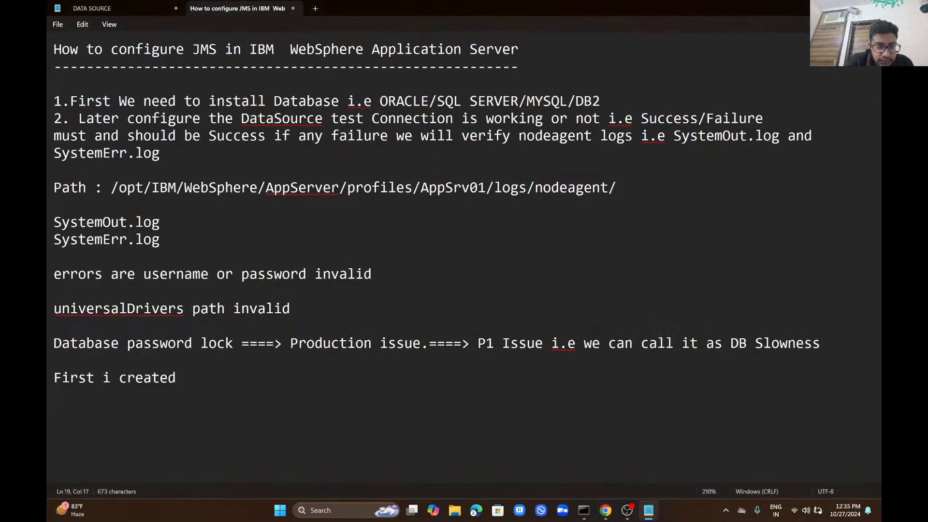
Step: Add 'Resources ====>' and 'there is JMS tab is there' to the notes
type("Resources ")
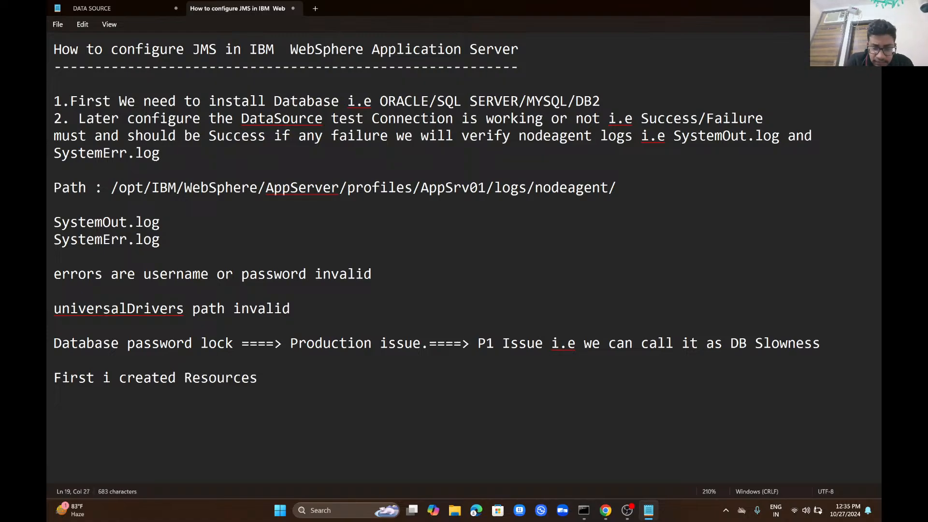
type(" ====>")
key("alt+Tab")
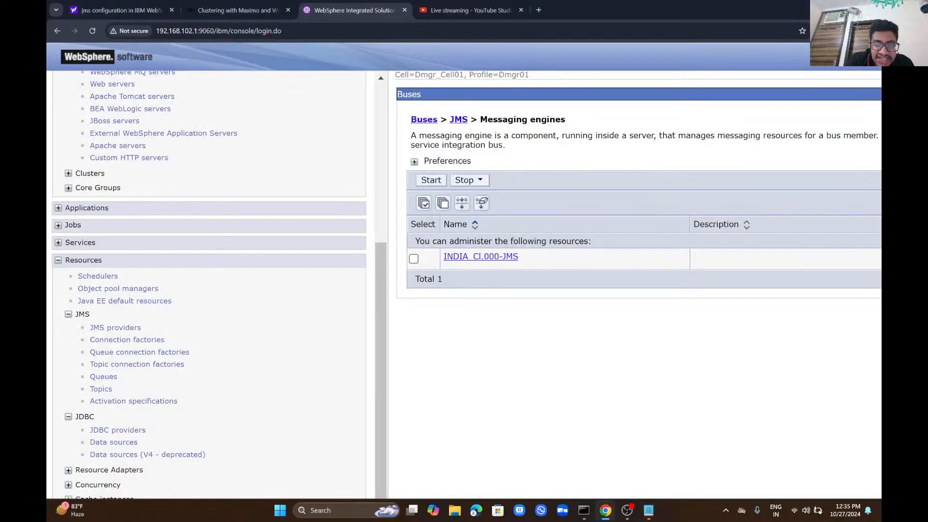
key("alt+Tab")
type("th")
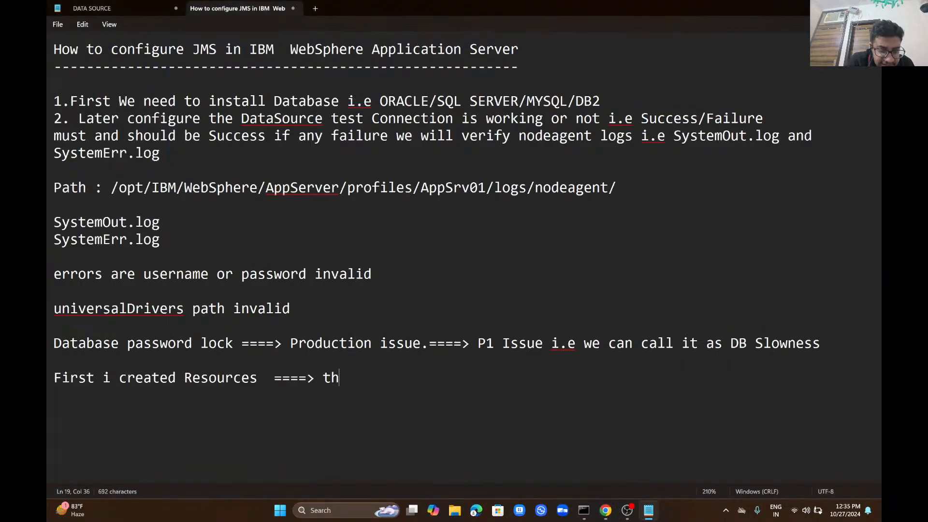
type("ere is JMS ")
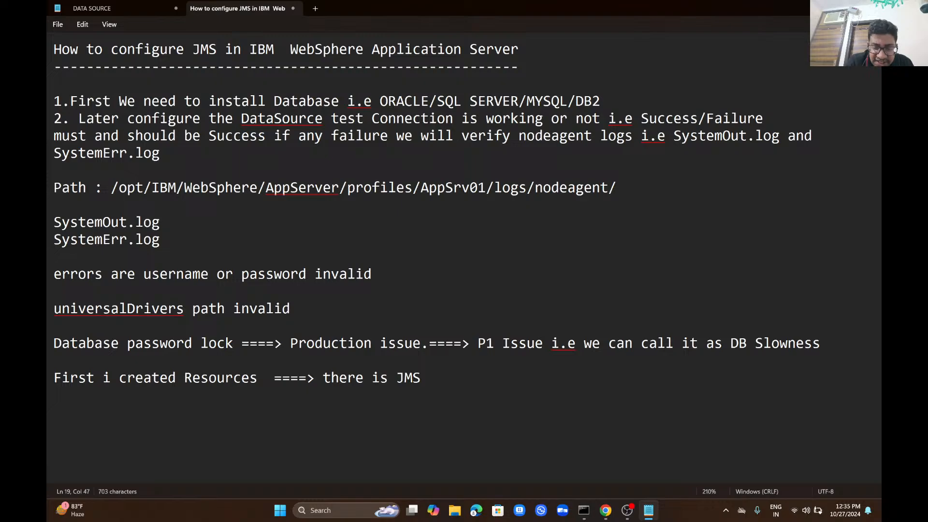
type("ta")
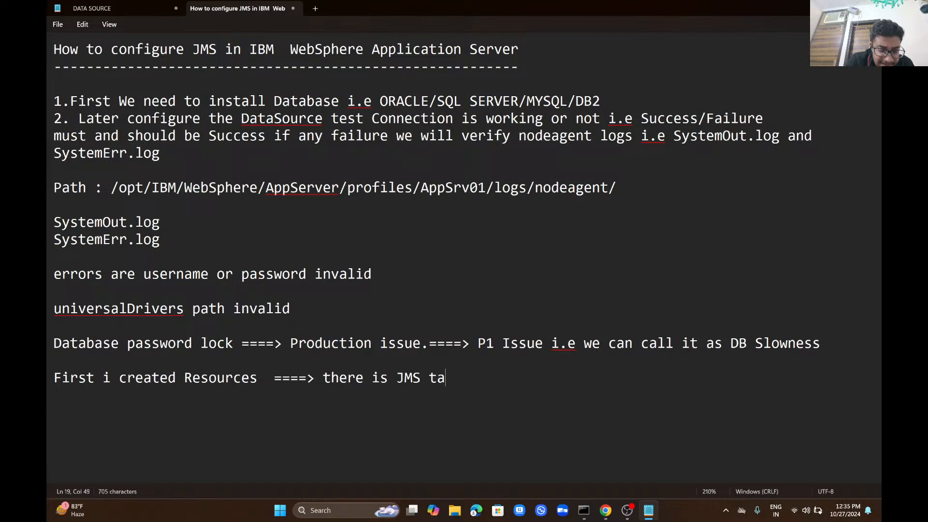
type("b is there")
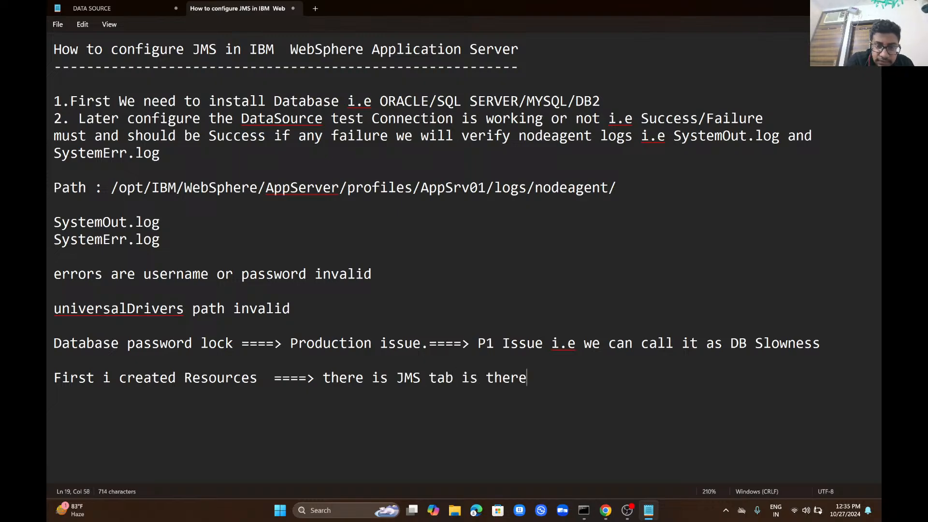
left_click(605, 510)
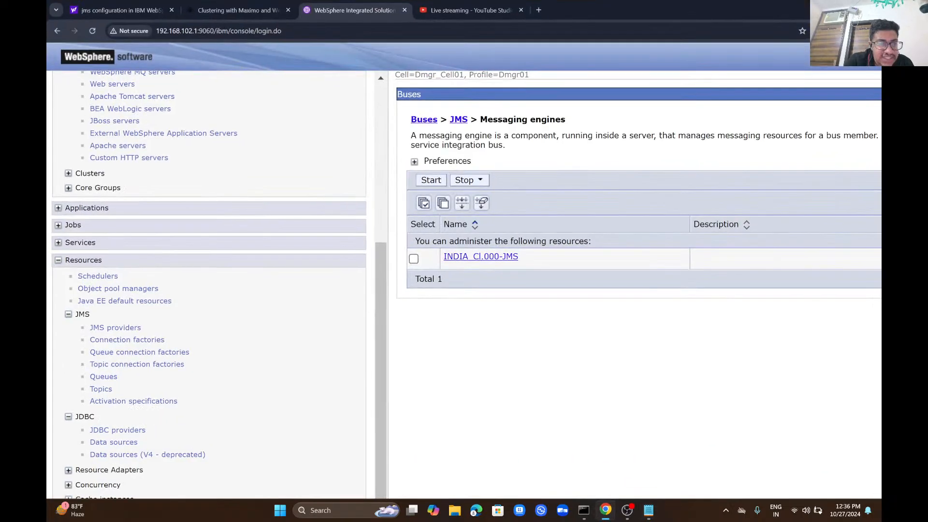
key("alt+Tab")
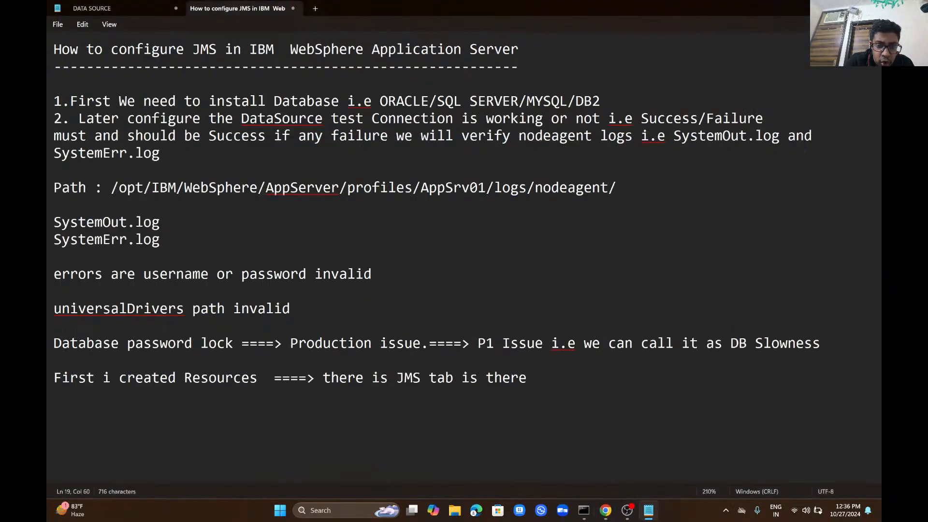
Step: Add a line 'there is Connection Factories' and bring up the console's Connection factories list
key("Return")
key("Return")
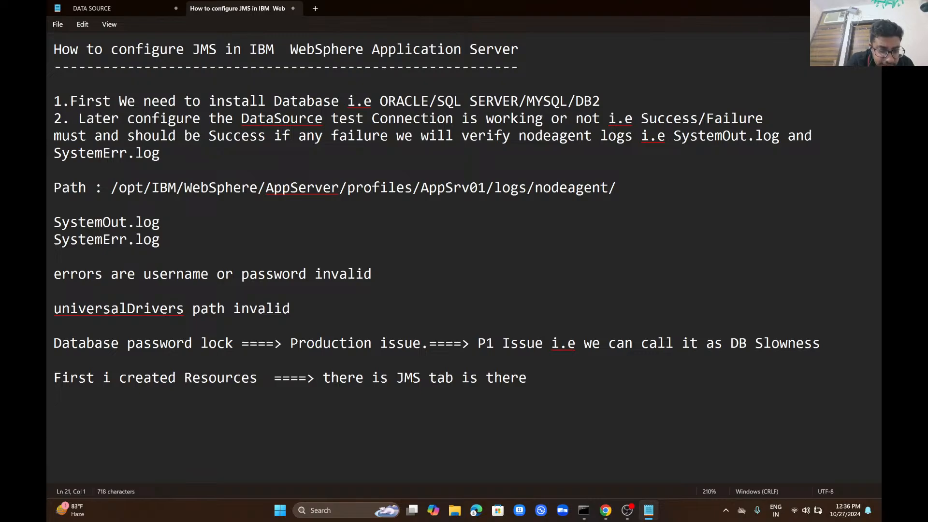
type("there ")
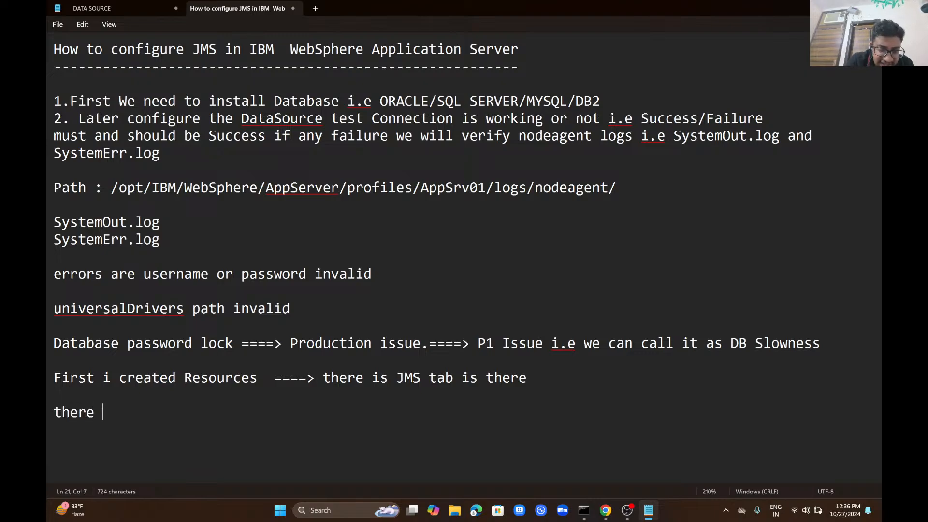
type("is Connec")
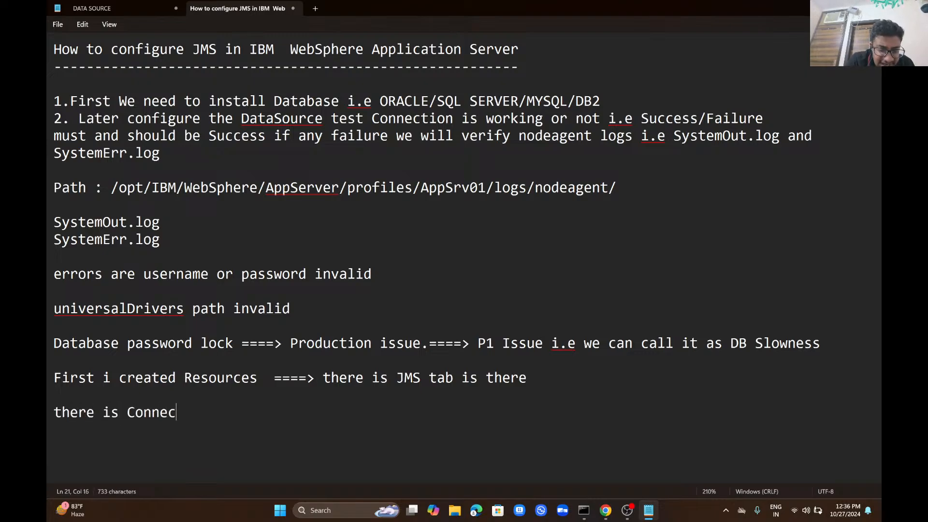
type("tion Factor")
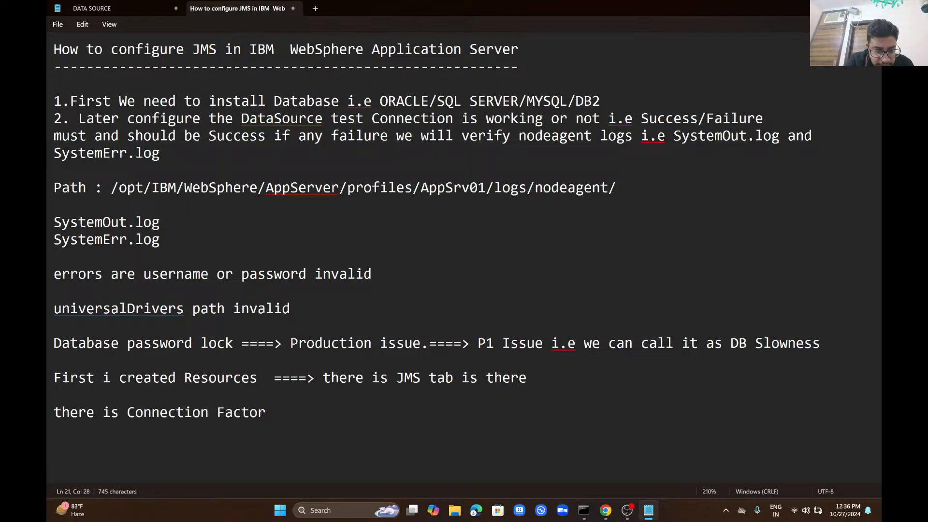
key("alt+Tab")
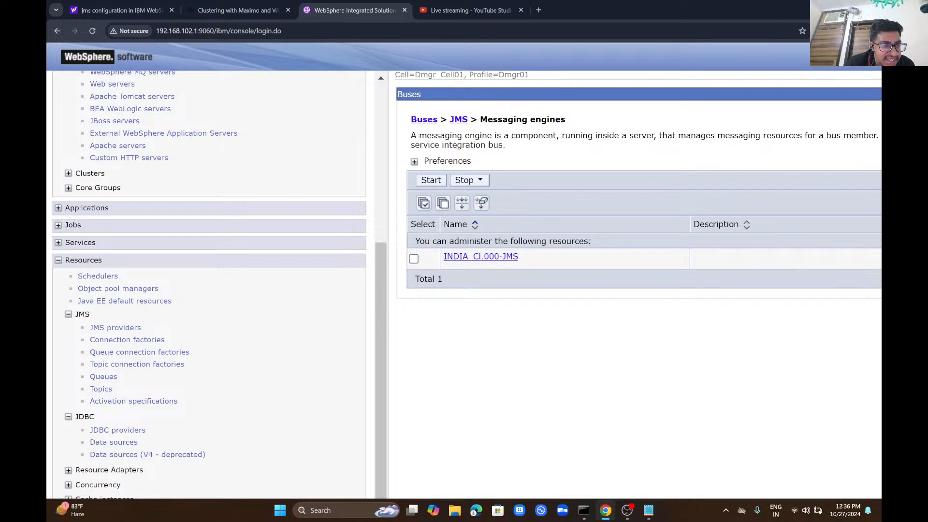
key("alt+Tab")
type("ies")
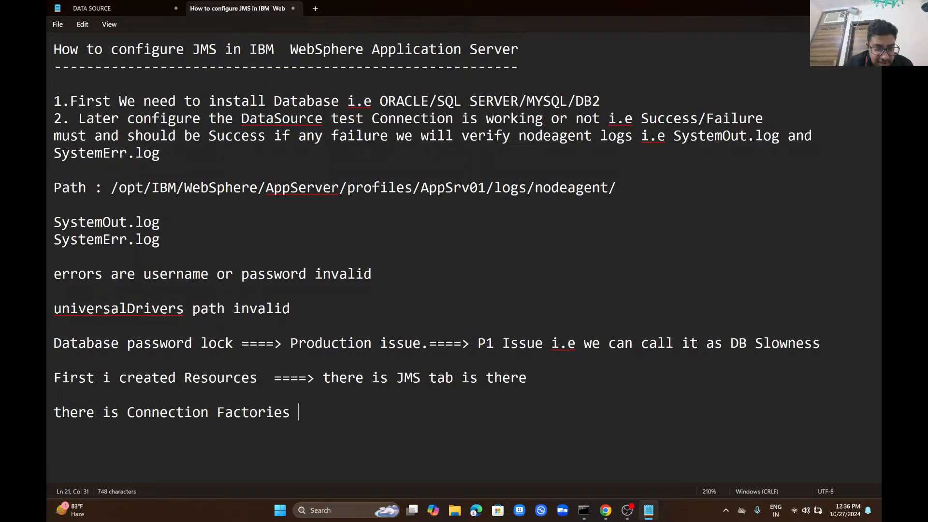
key("alt+Tab")
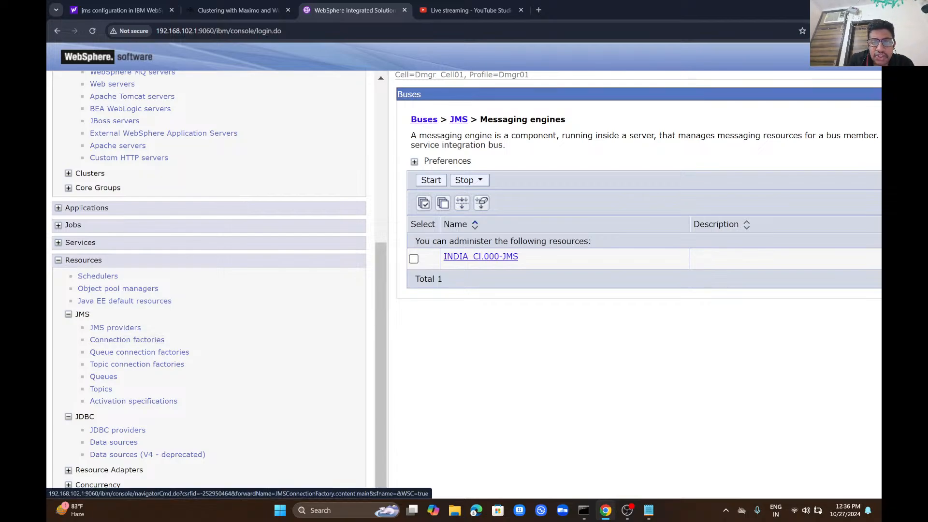
left_click(127, 340)
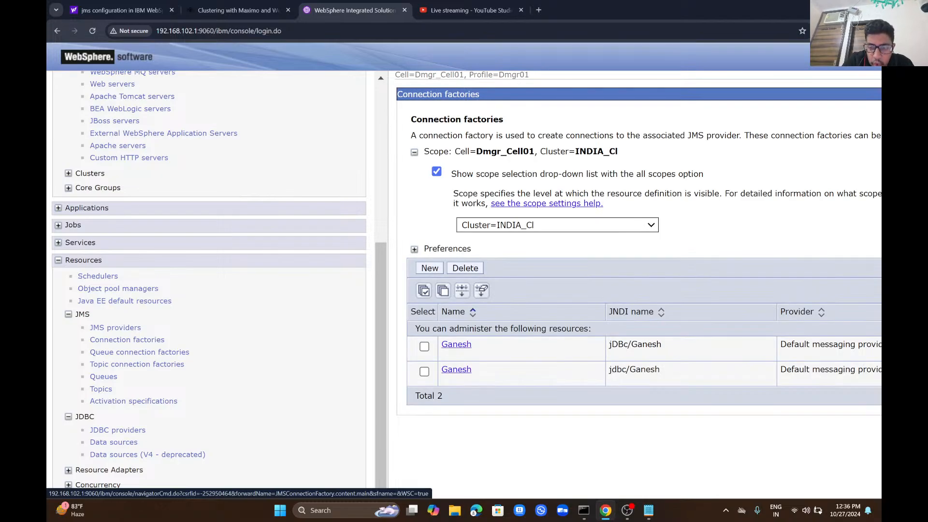
key("alt+Tab")
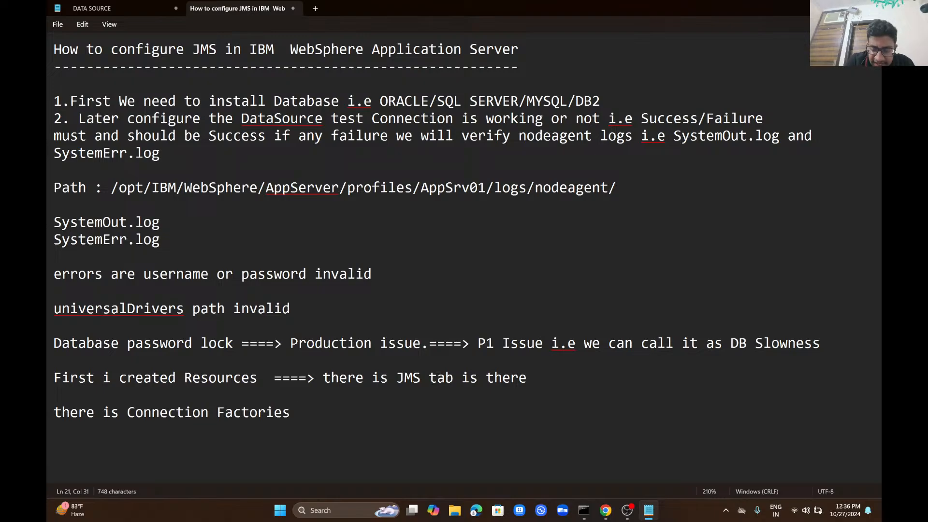
Step: Note the scope: '===> select scope as Cluster' and 'ClusterName:INDIA_Cl'
type("===> select ")
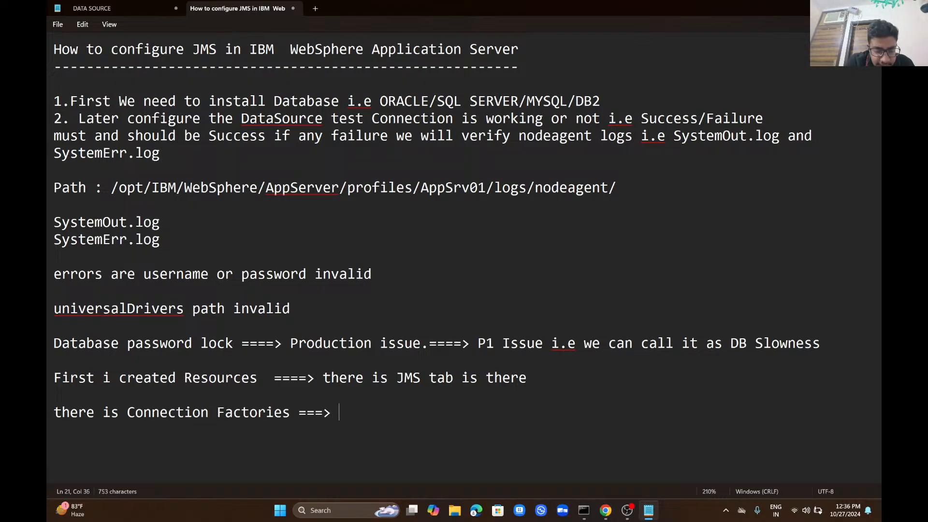
type("sc")
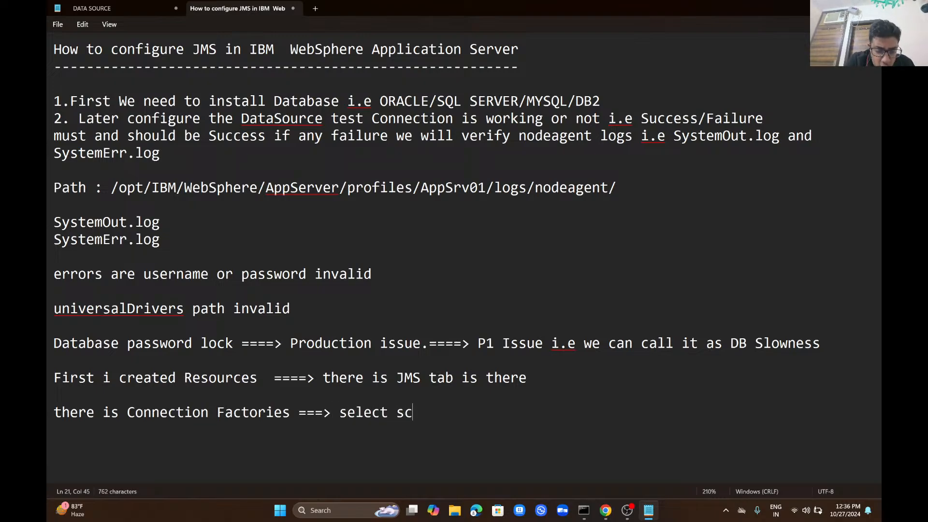
type("ope as Cluster")
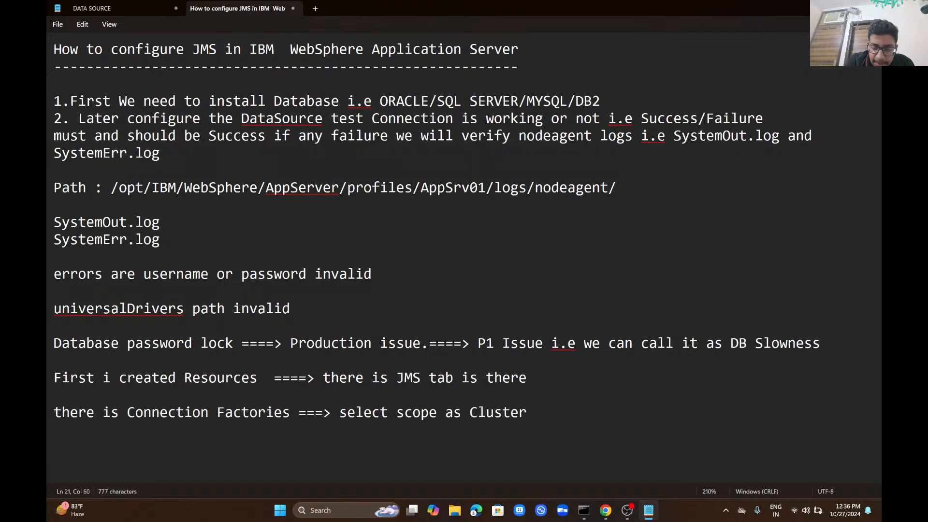
key("Return")
type("Cluster")
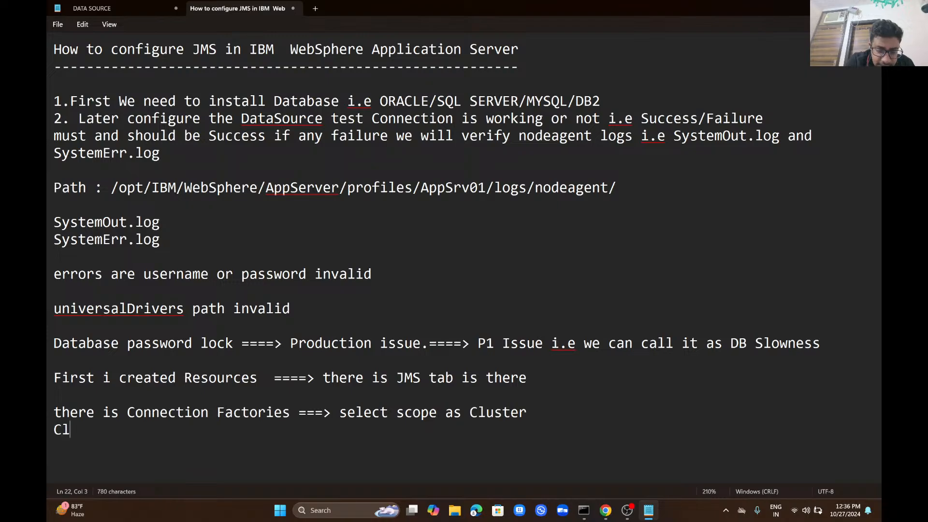
type("Na")
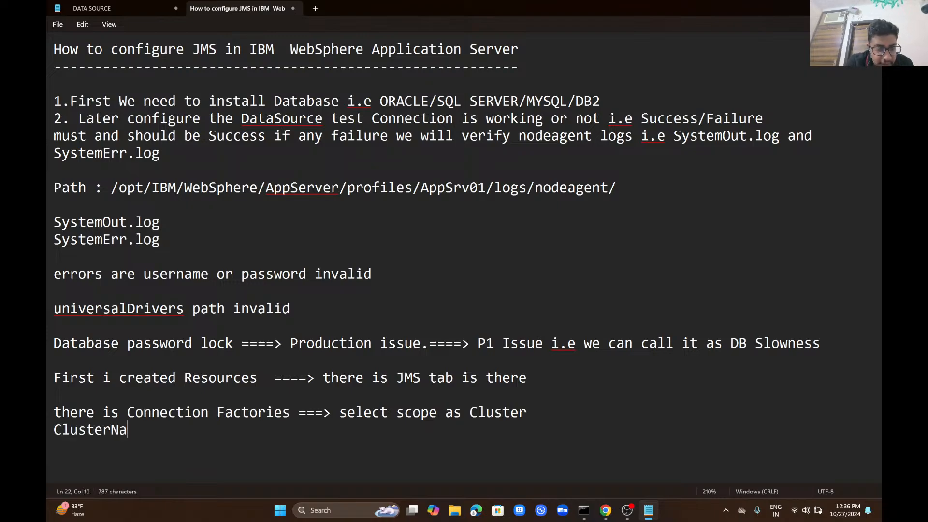
type("me:IN")
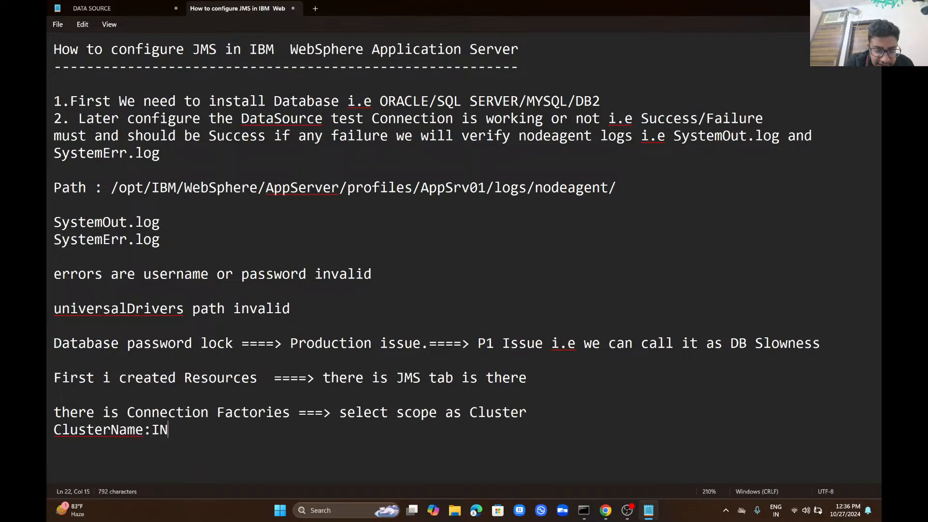
type("DIA_Cl")
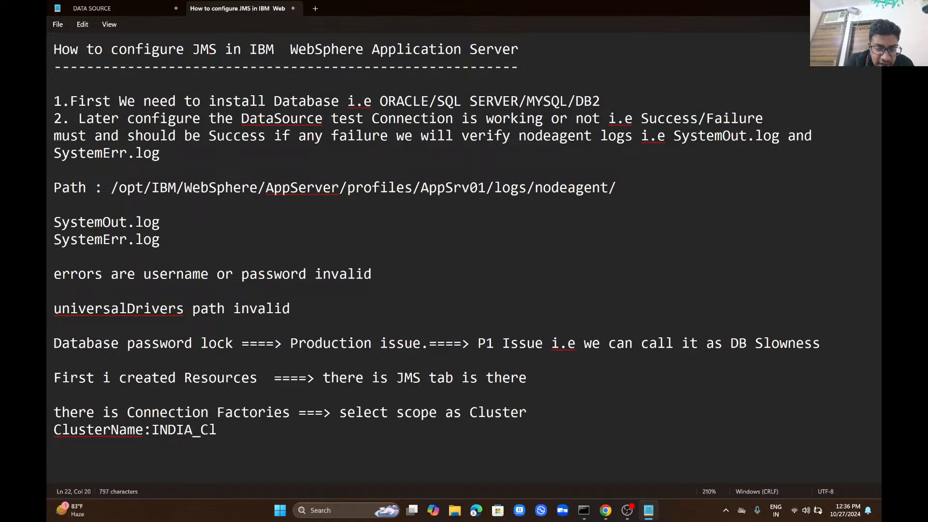
key("Return")
key("Return")
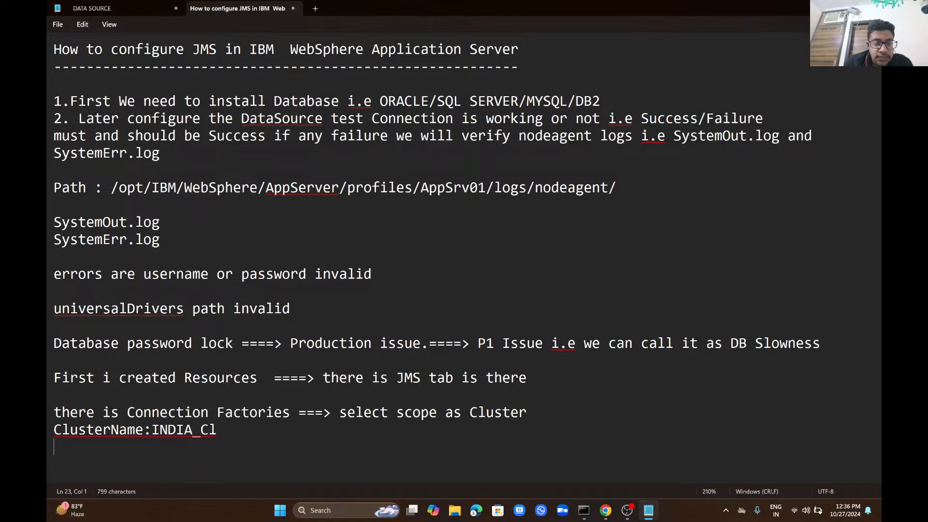
Step: Add the line 'click New ====> fill the Properties ====> JNDI Details'
type("c")
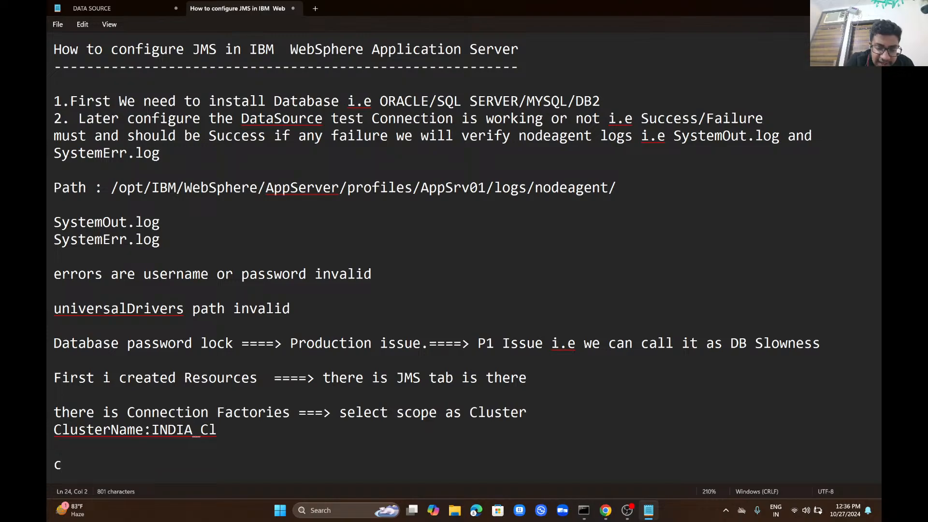
type("lick ")
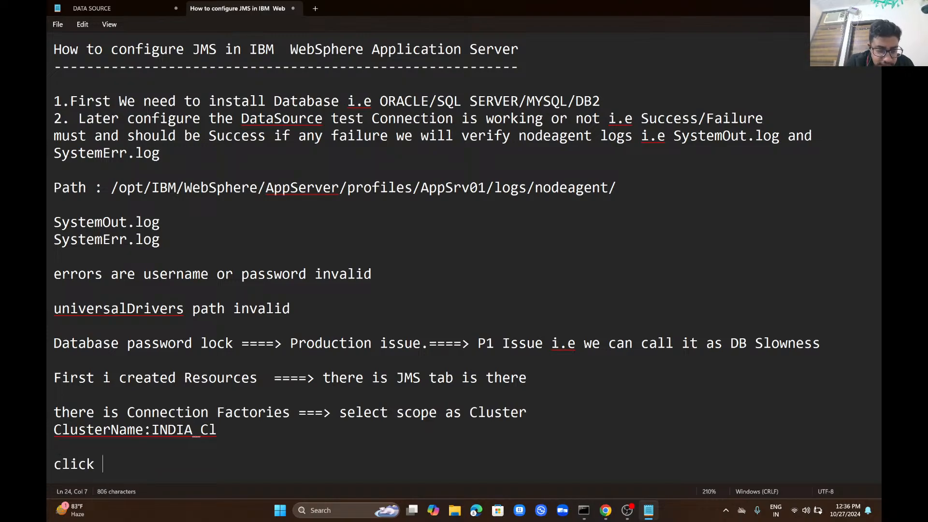
type("New ====> fill the Properties ")
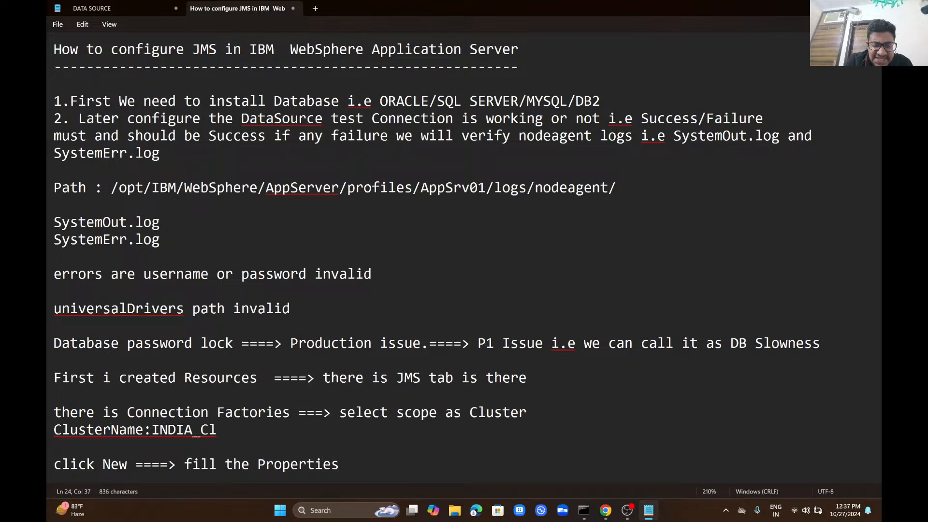
type("====>")
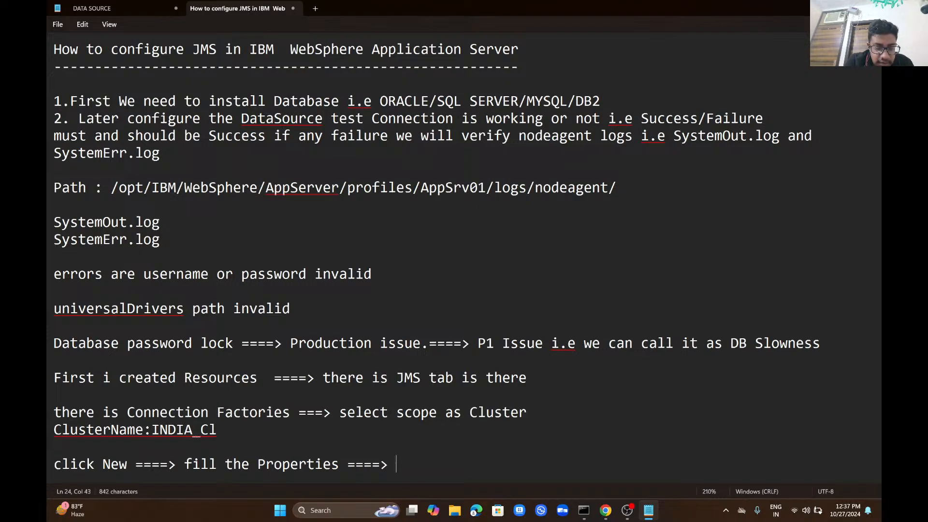
type(" S")
key("BackSpace")
type("JNDI Details ")
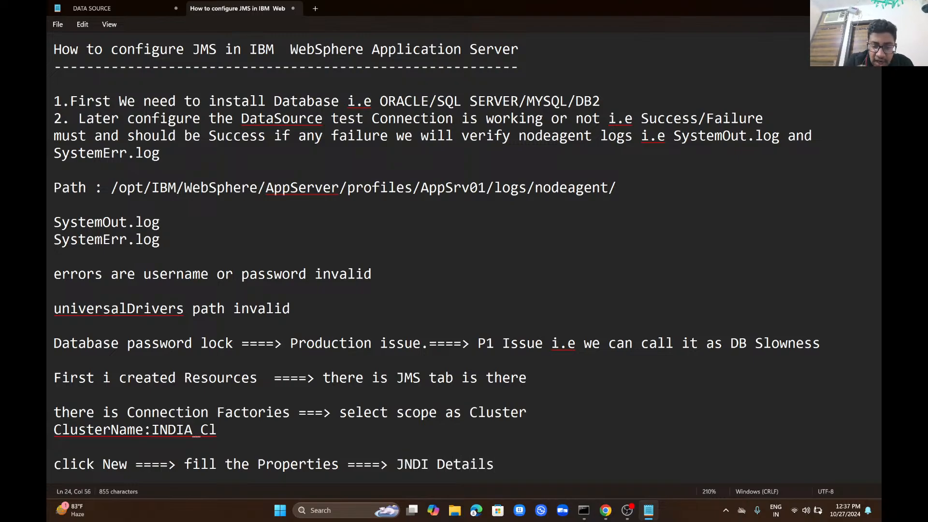
type("and ")
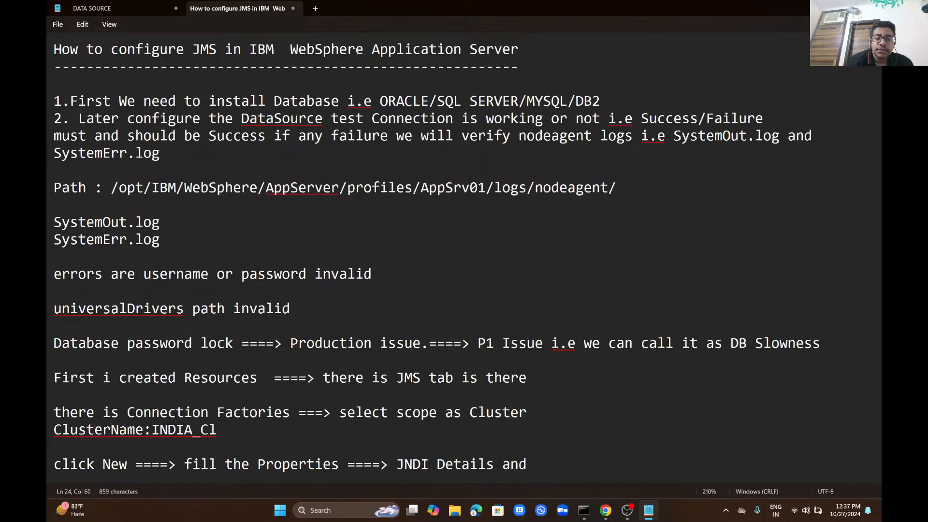
type("jdbc")
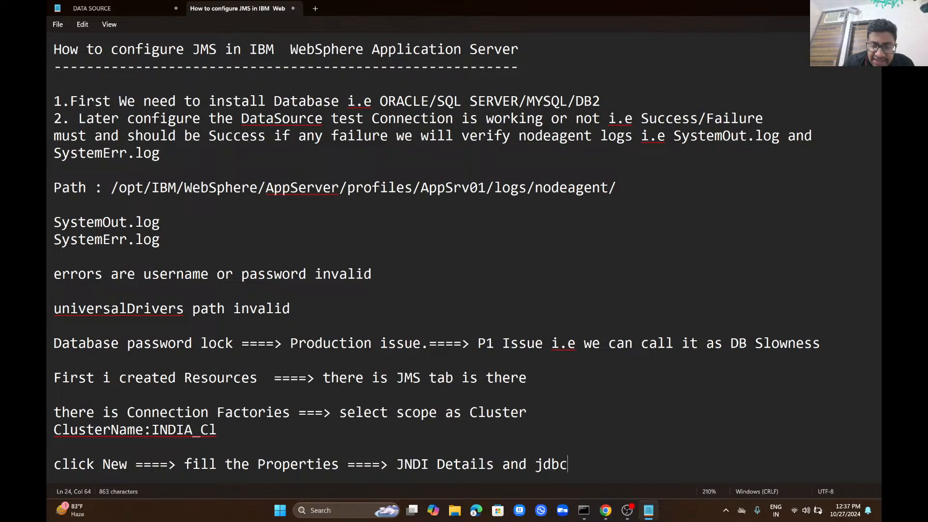
key("BackSpace")
key("BackSpace")
key("BackSpace")
key("BackSpace")
key("BackSpace")
key("BackSpace")
key("BackSpace")
key("BackSpace")
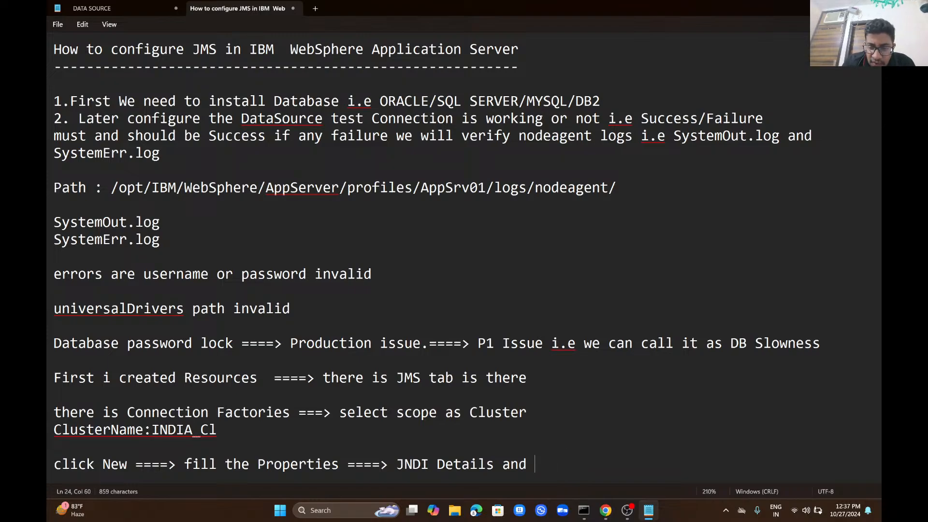
Step: Add 'JNDI ====> JDBC/DATABASE NAME' followed by 'DatabaseName:Ganesh'
key("Return")
key("Return")
type("JNDI =")
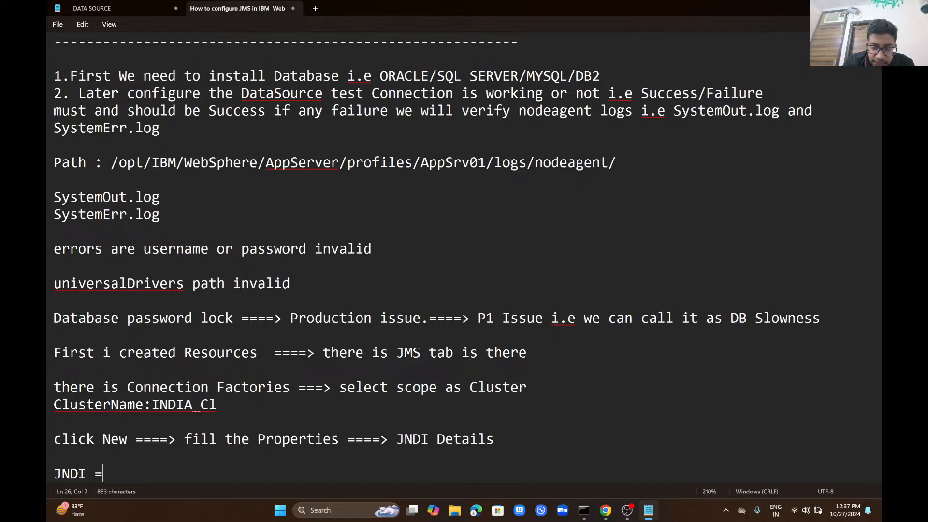
type("===> JDBC/")
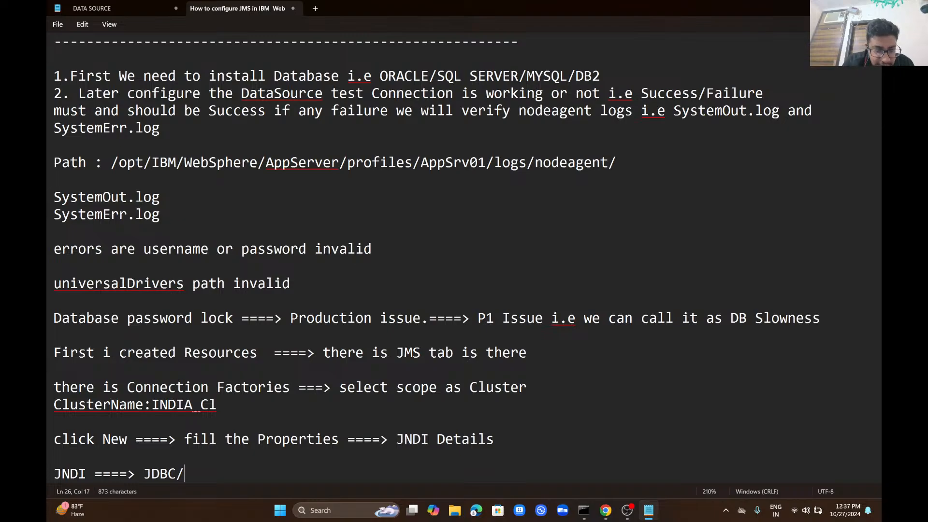
type("DATABA")
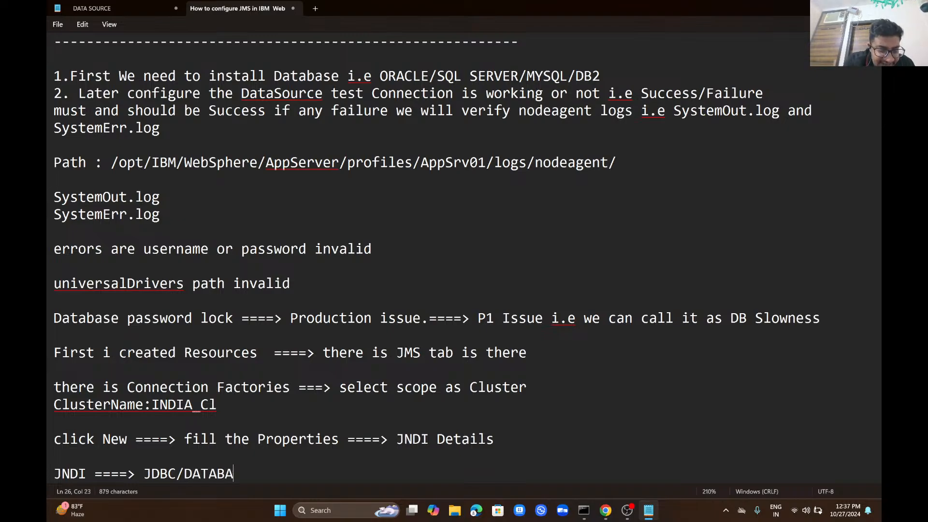
type("SE NAME")
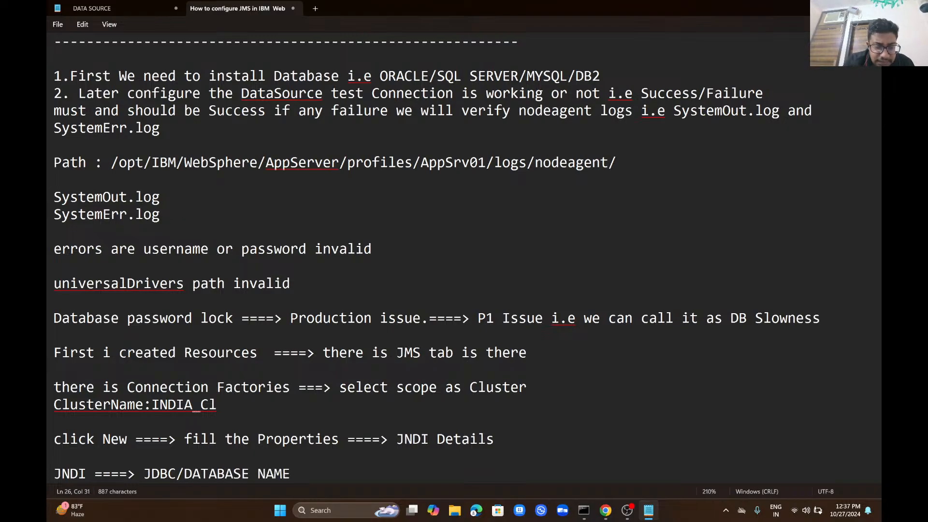
key("Return")
key("Return")
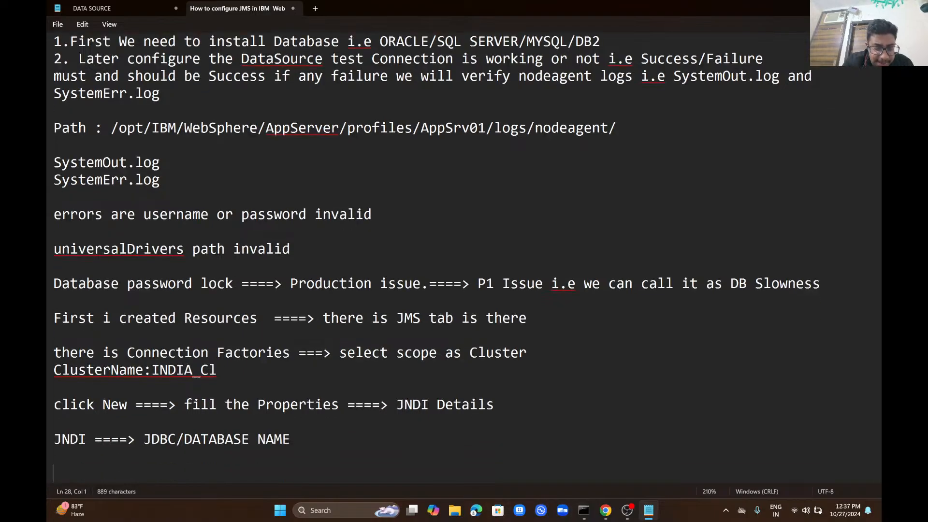
type("Data")
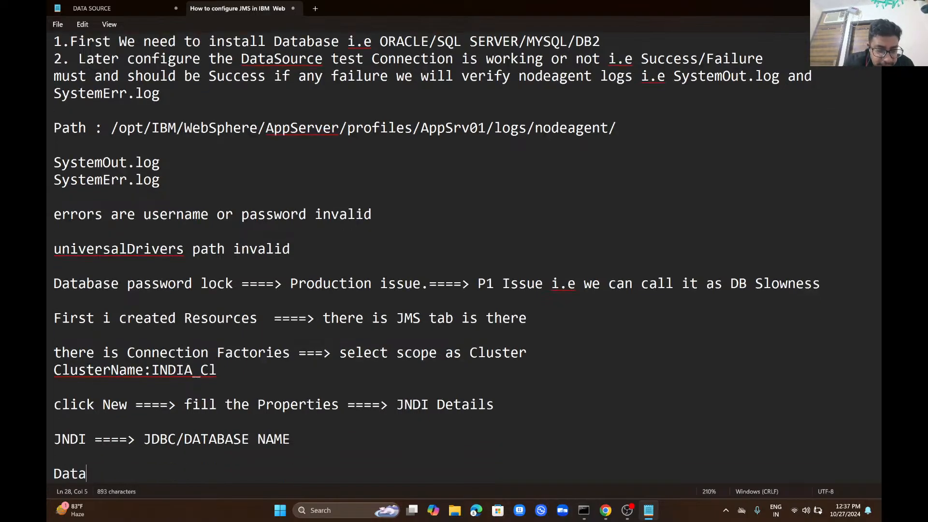
type("baseName")
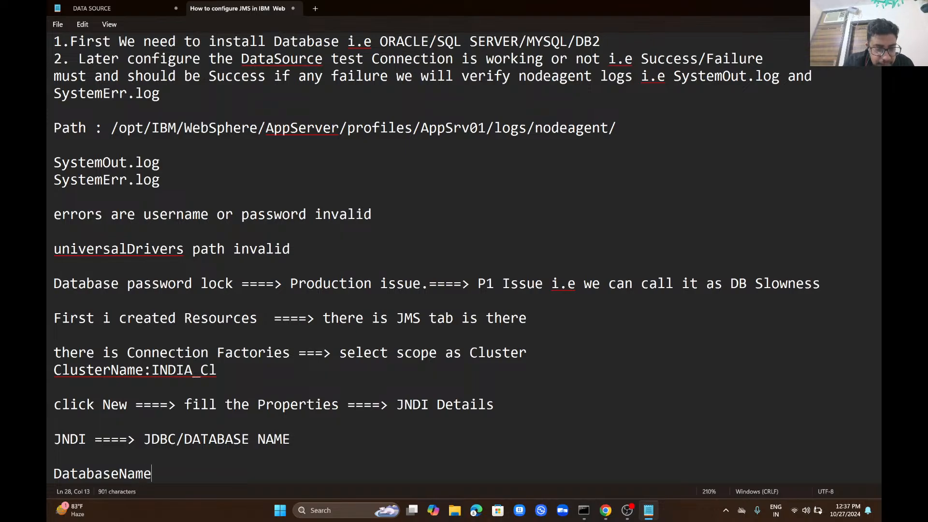
type(":Ganesh")
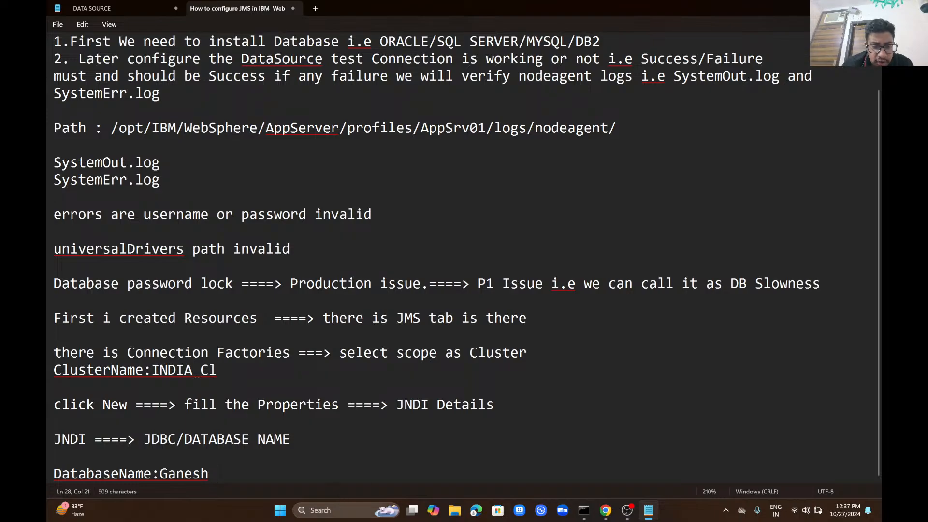
Step: Launch SQL Server 2014 Management Studio, attempt a login, and dismiss the login-failed error
left_click(344, 515)
type("sql")
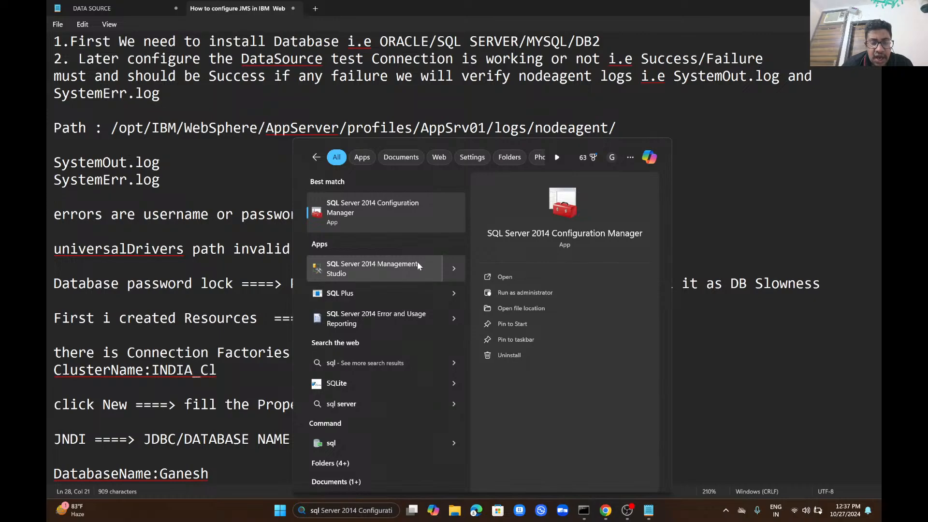
left_click(416, 265)
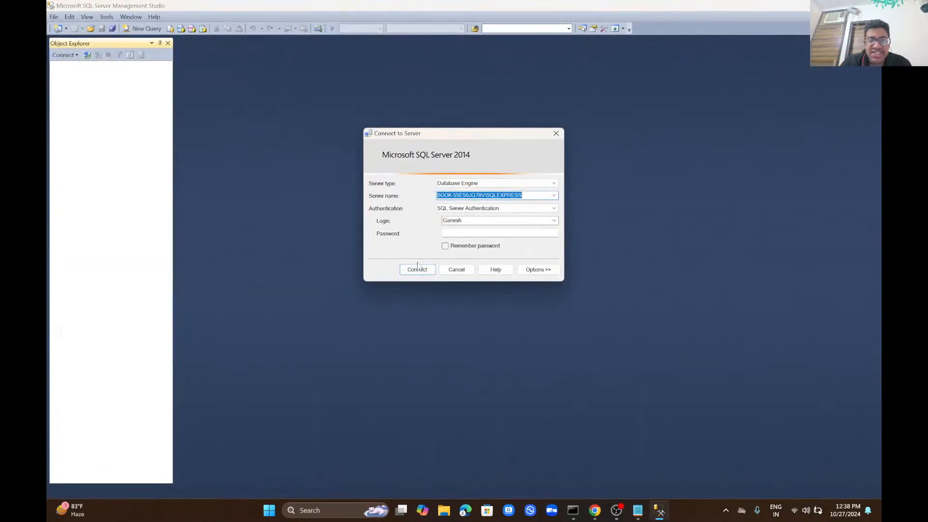
left_click(479, 233)
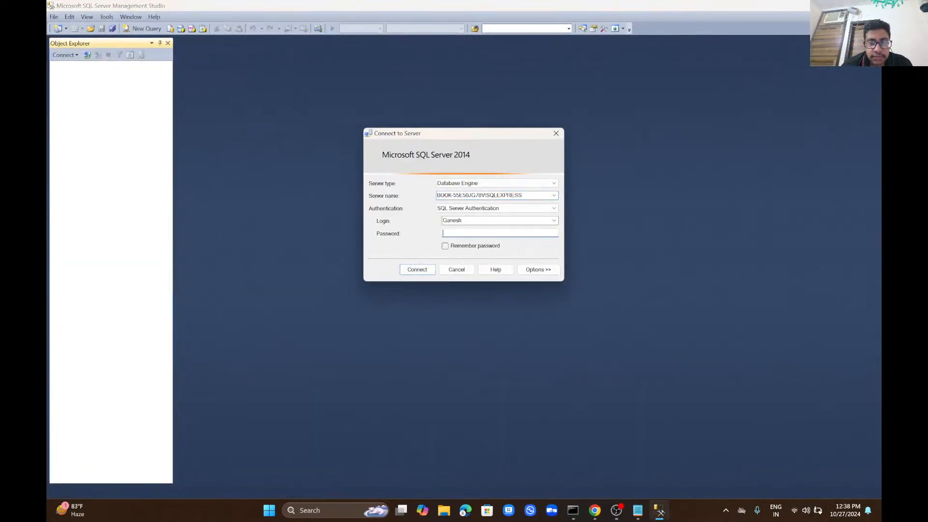
type("***")
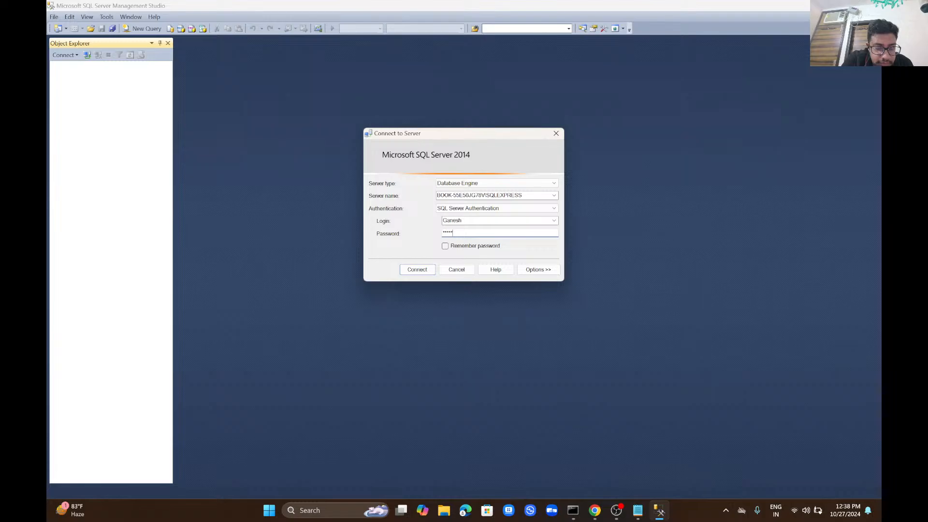
type("*****")
key("Return")
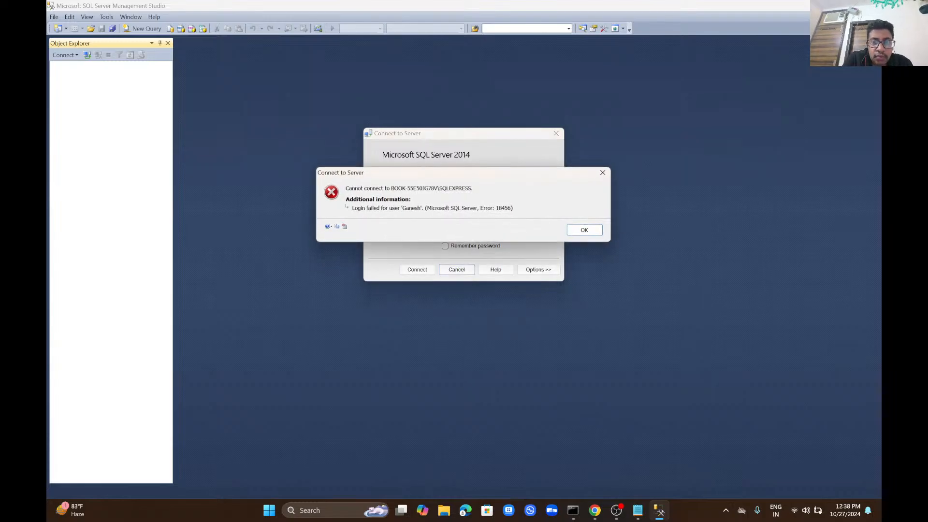
key("Return")
Step: Connect to the local SQLEXPRESS server using the sa login
left_click(554, 196)
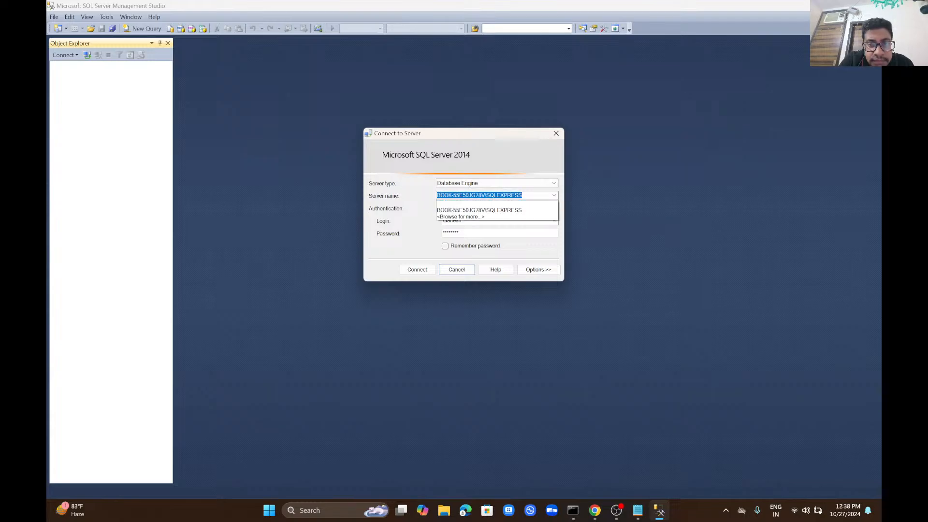
left_click(532, 204)
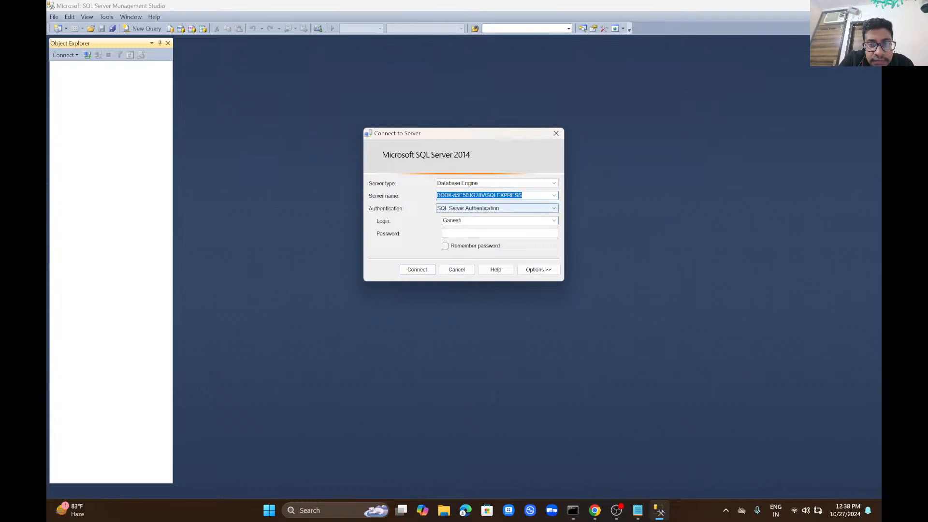
left_click(513, 221)
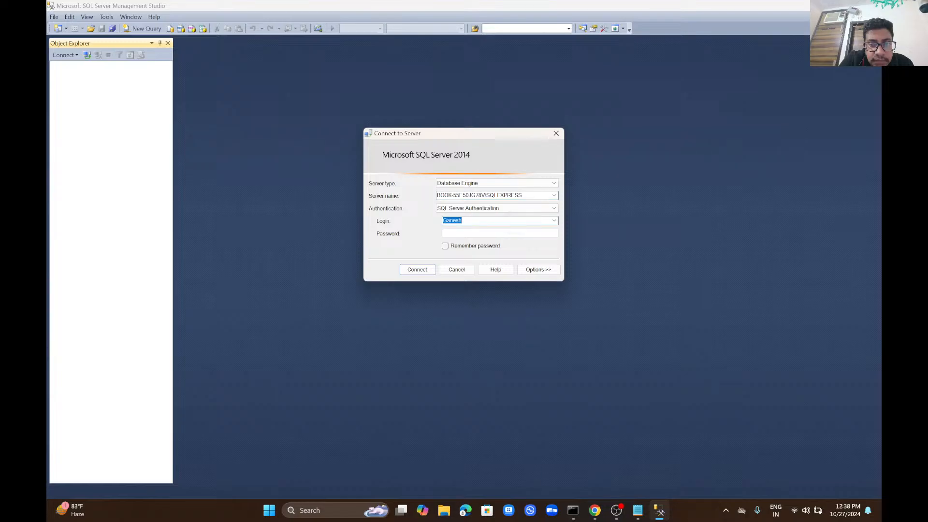
type("sa")
key("Tab")
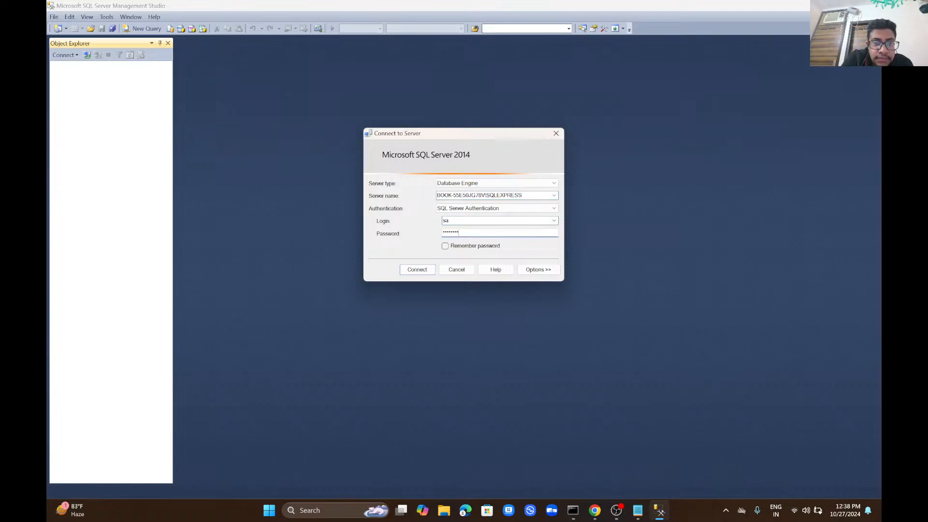
key("Return")
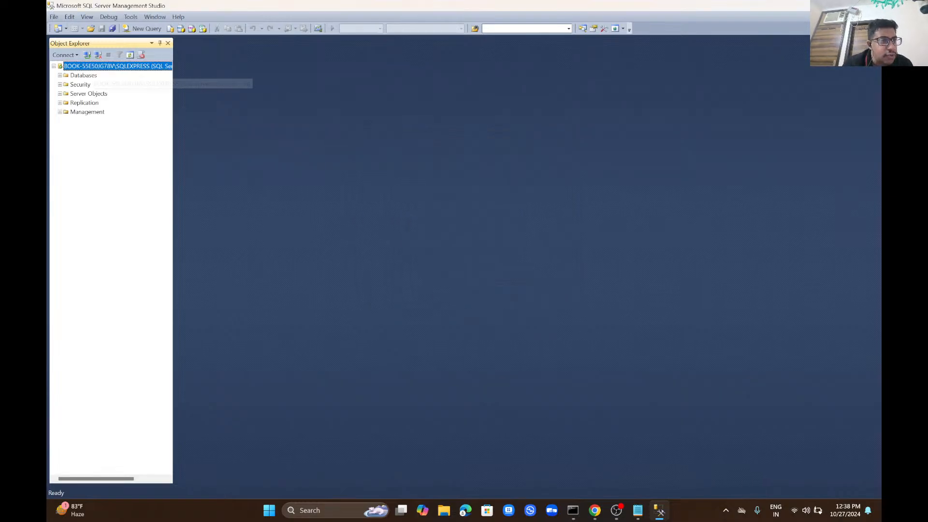
Step: Open a new query window and run 'use Ganesh'
left_click(83, 75)
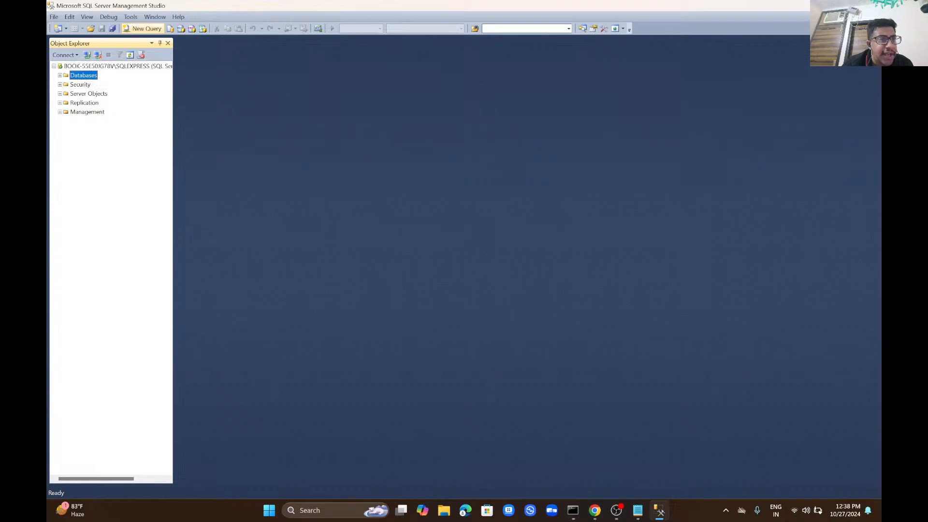
left_click(145, 29)
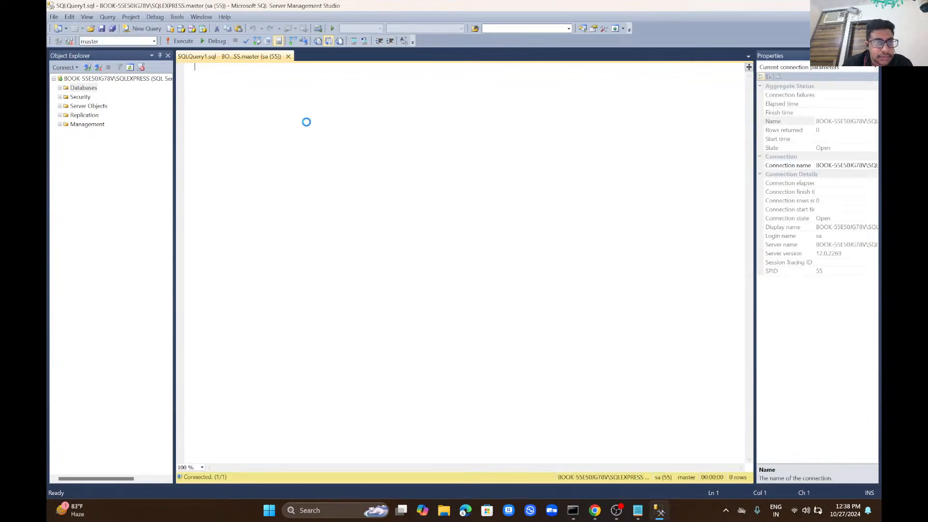
type("use G")
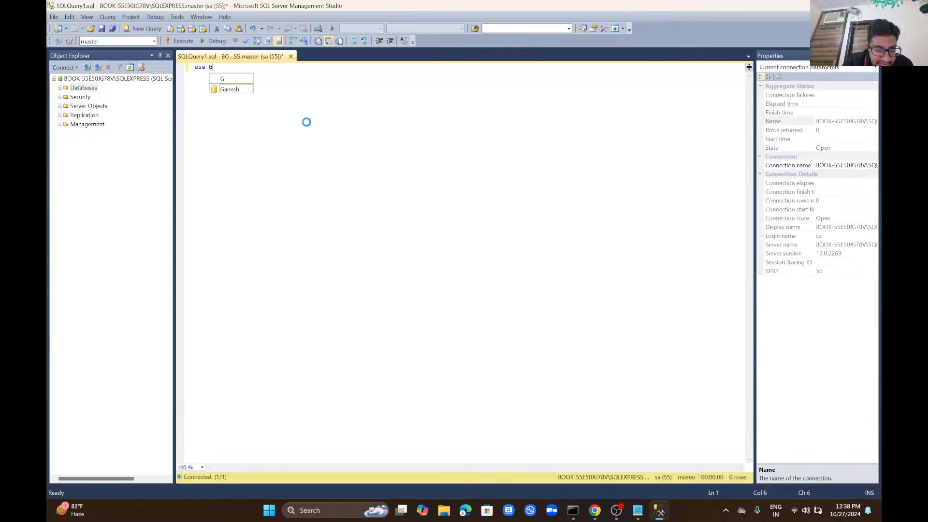
type("anesh")
key("ctrl+a")
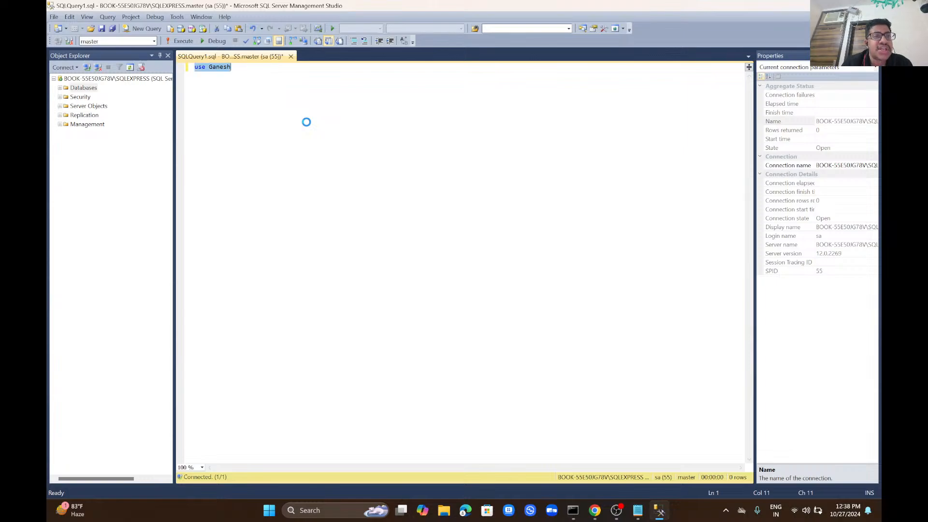
left_click(192, 42)
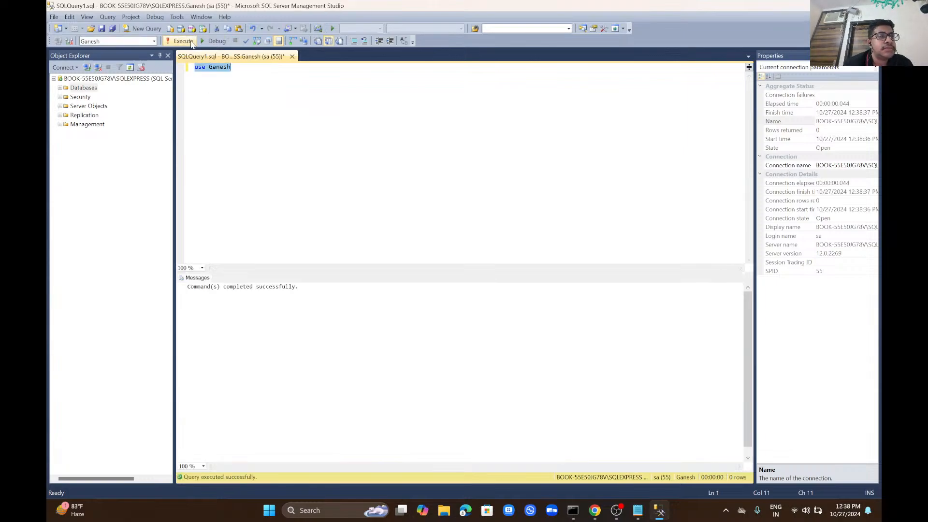
left_click(112, 42)
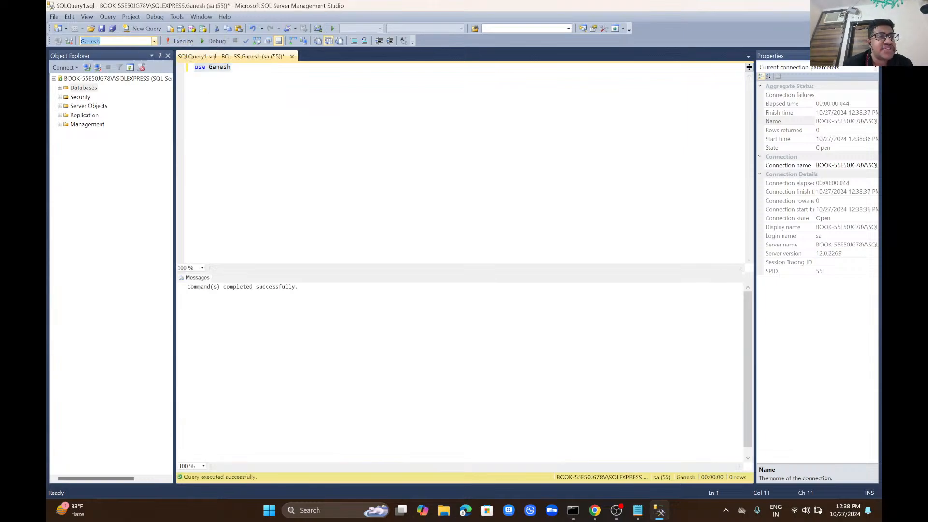
Step: Run 'select * from Employee', returning Eid 1234 with Esalary 30000
left_click(231, 67)
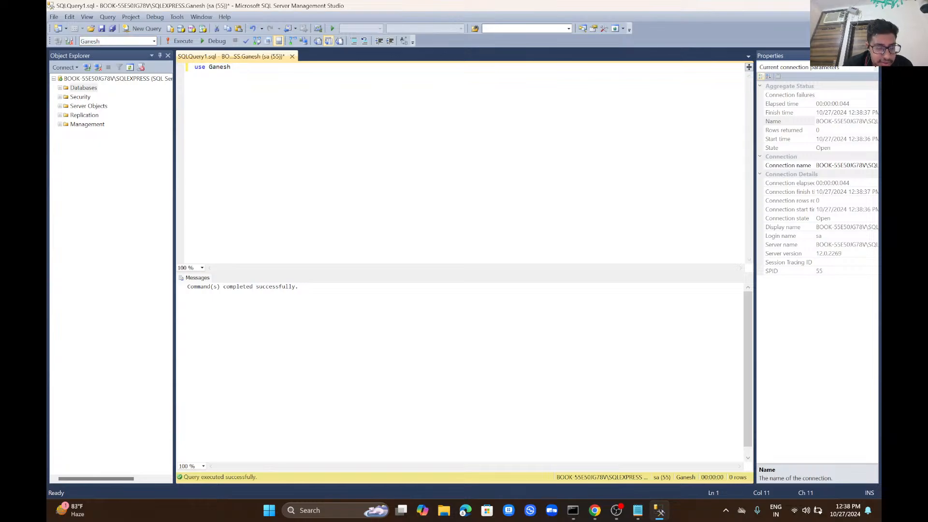
key("ctrl+a")
type("selec")
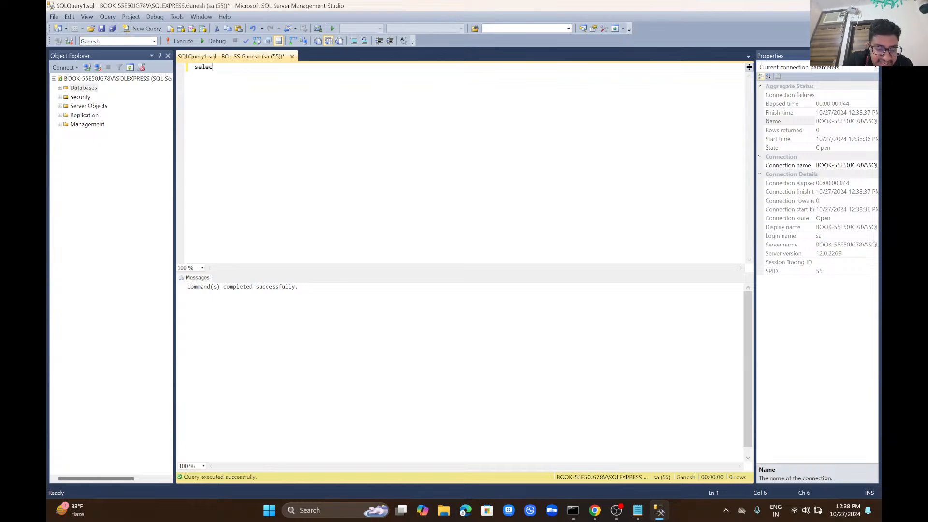
type("t * from ")
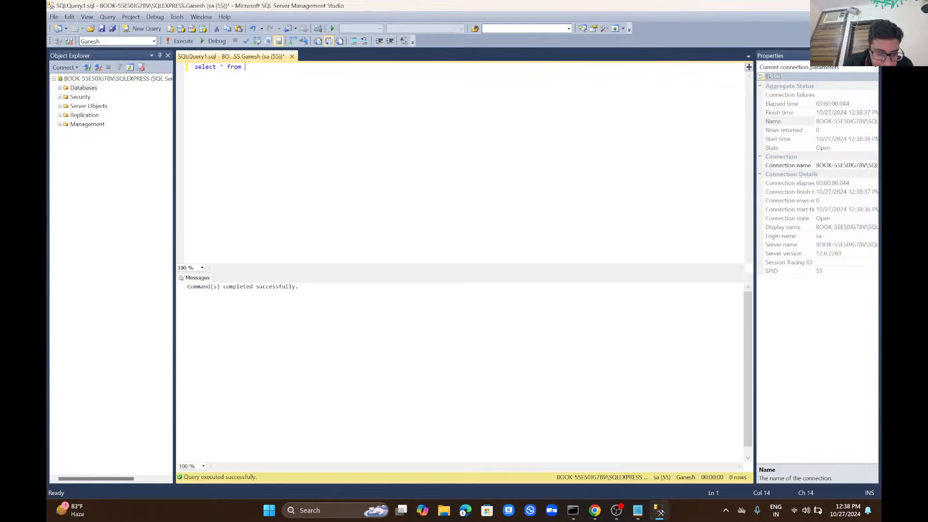
type("Employe")
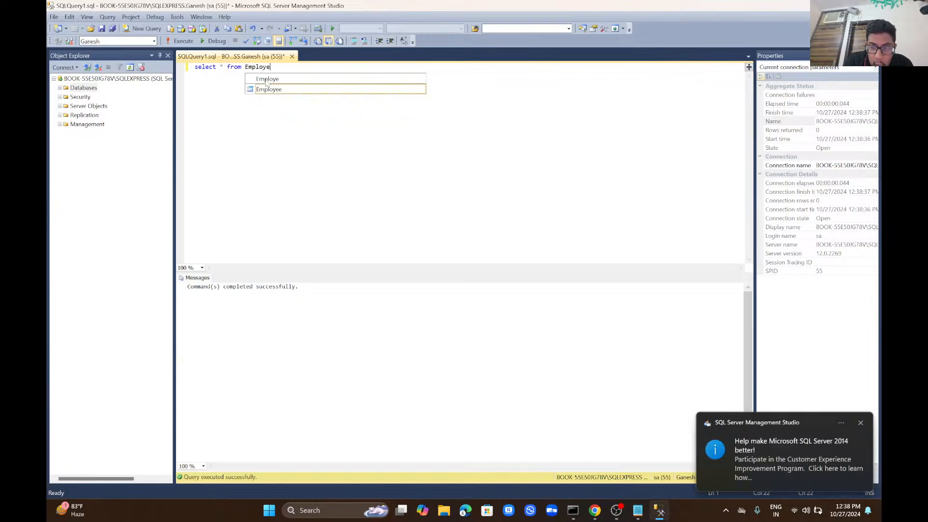
type("eA")
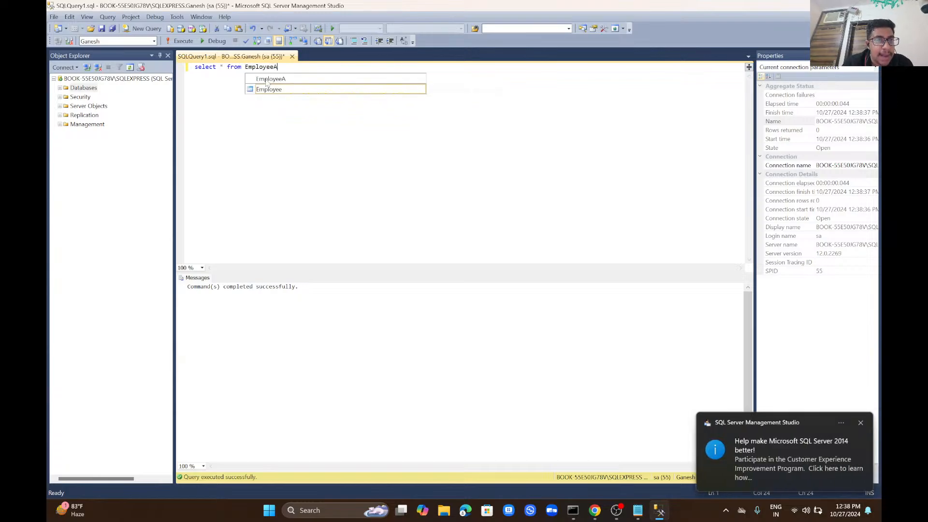
key("BackSpace")
key("ctrl+a")
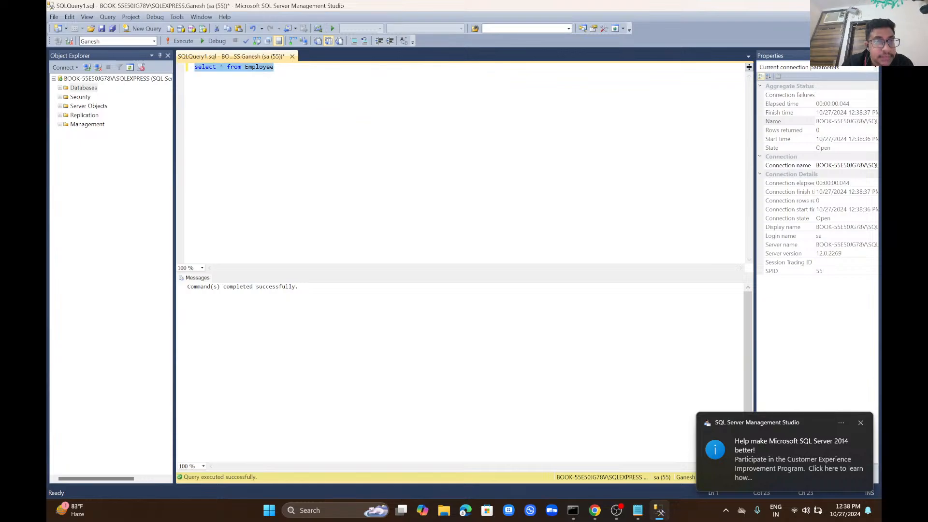
left_click(180, 40)
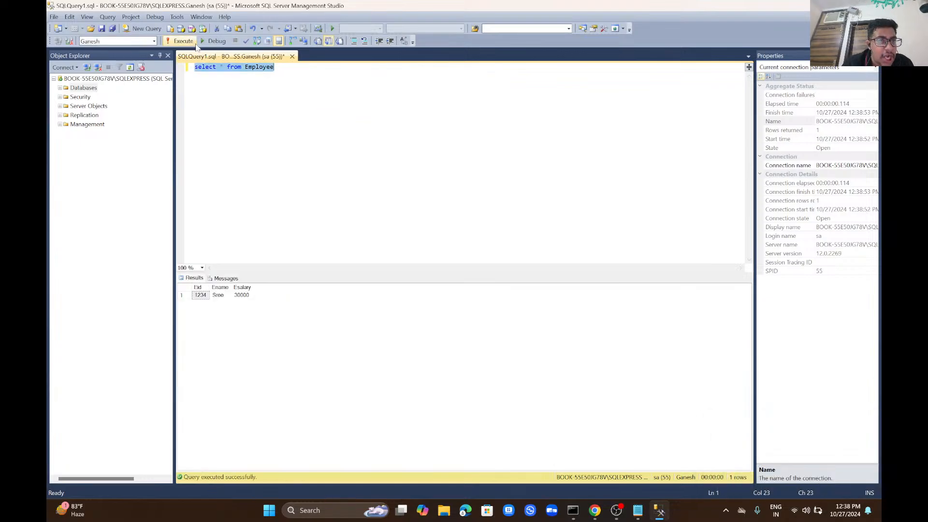
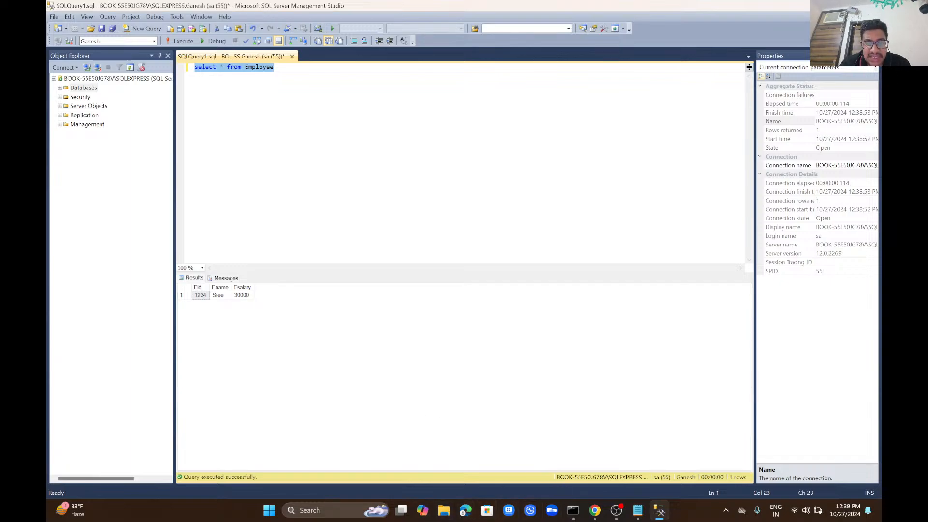
Step: Open Windows search from the taskbar over the Employee query results
left_click(337, 515)
Step: Search 'conf' and run SQL Server 2014 Configuration Manager as administrator
type("conf")
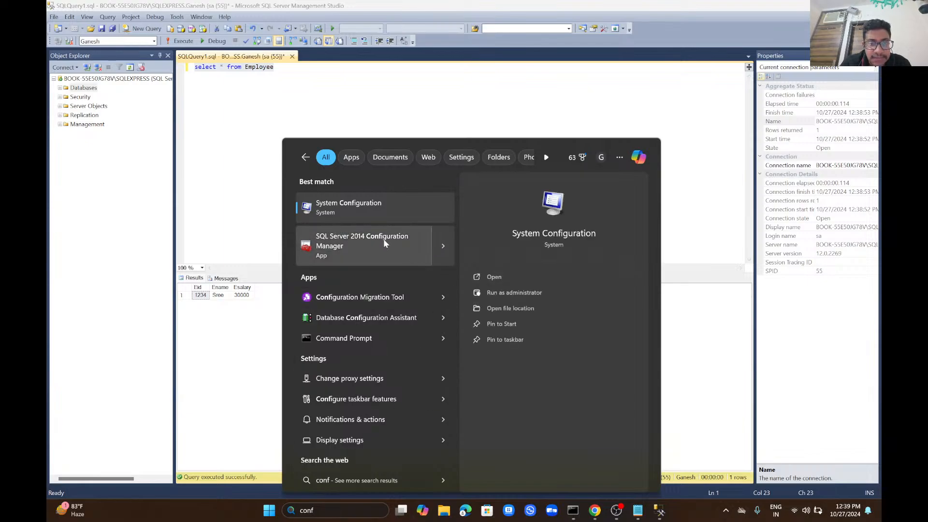
left_click(444, 257)
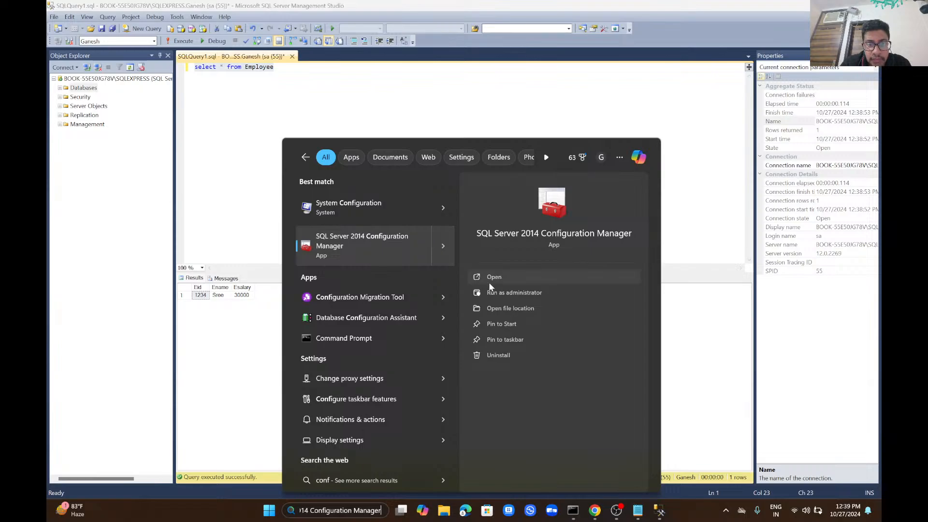
left_click(497, 293)
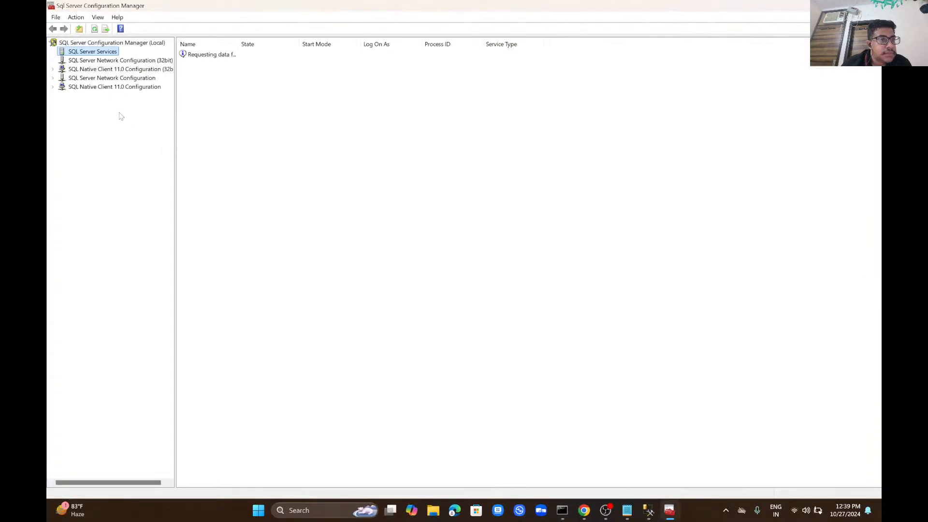
Step: Confirm SQLEXPRESS TCP/IP is enabled on port 1433 without changes, then close Configuration Manager
left_click(107, 79)
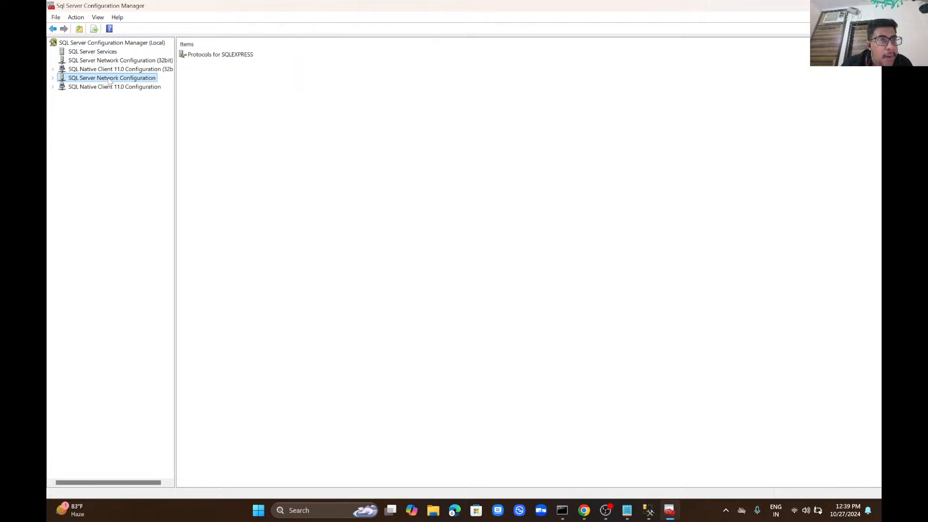
double_click(205, 56)
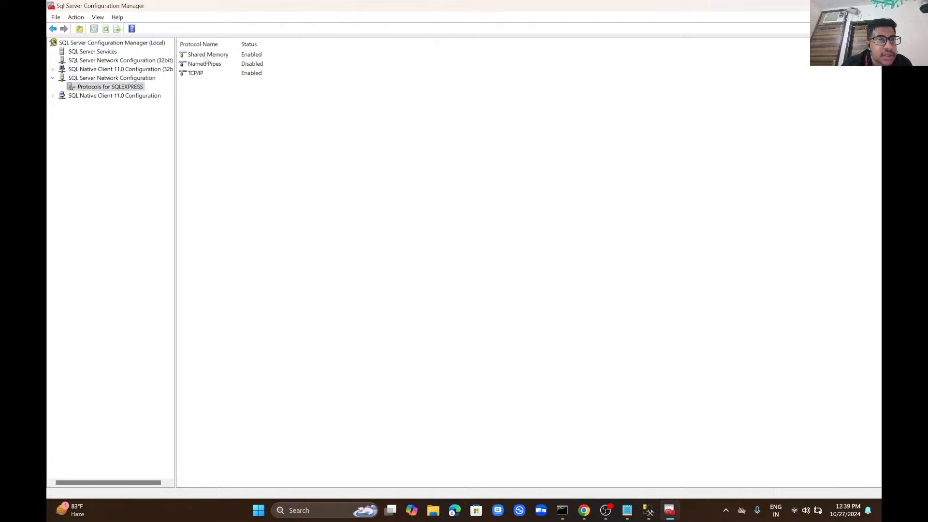
double_click(203, 73)
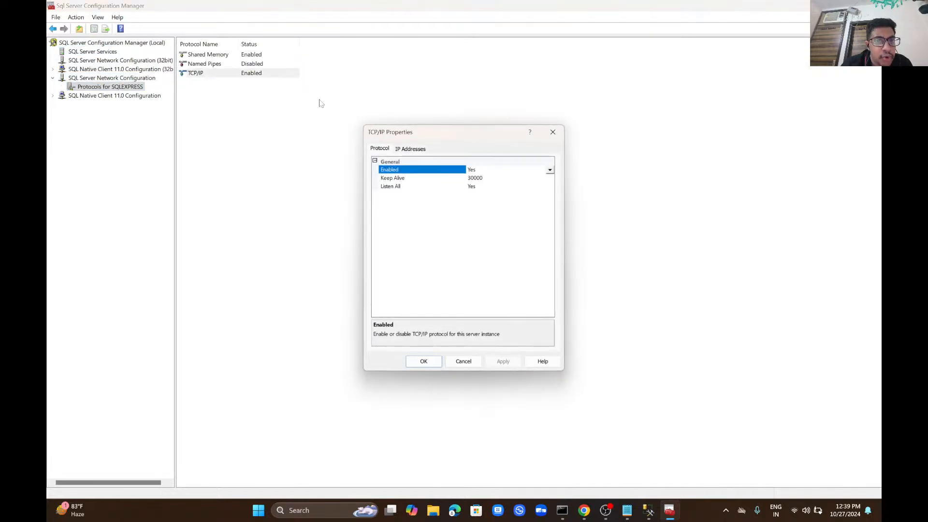
left_click(410, 148)
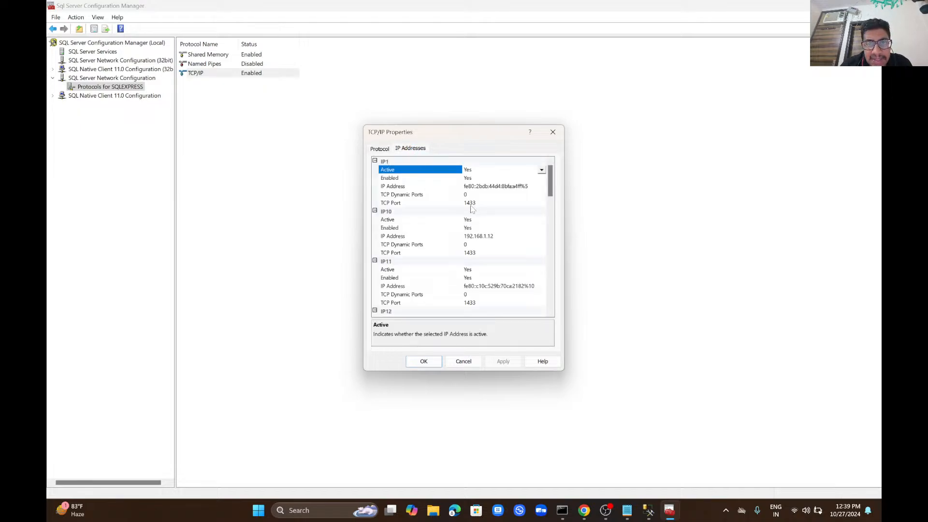
left_click_drag(550, 182, 544, 311)
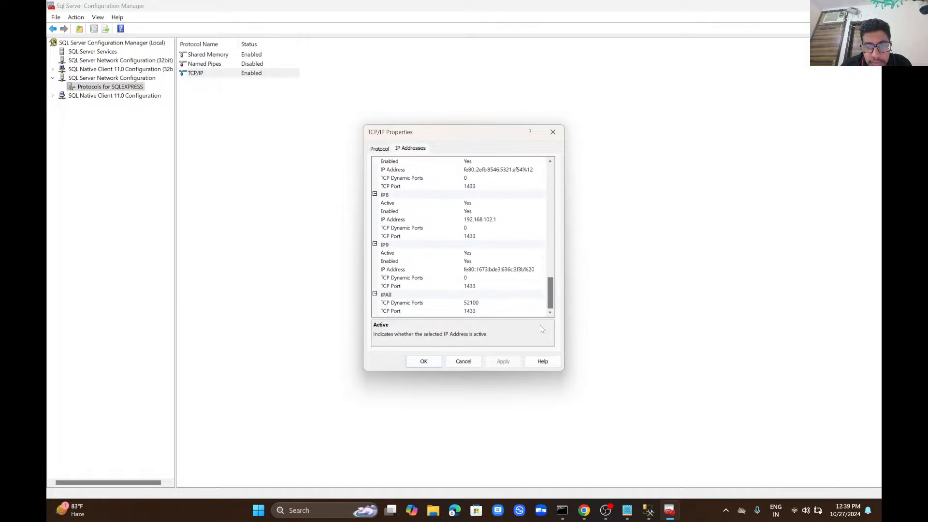
left_click(466, 364)
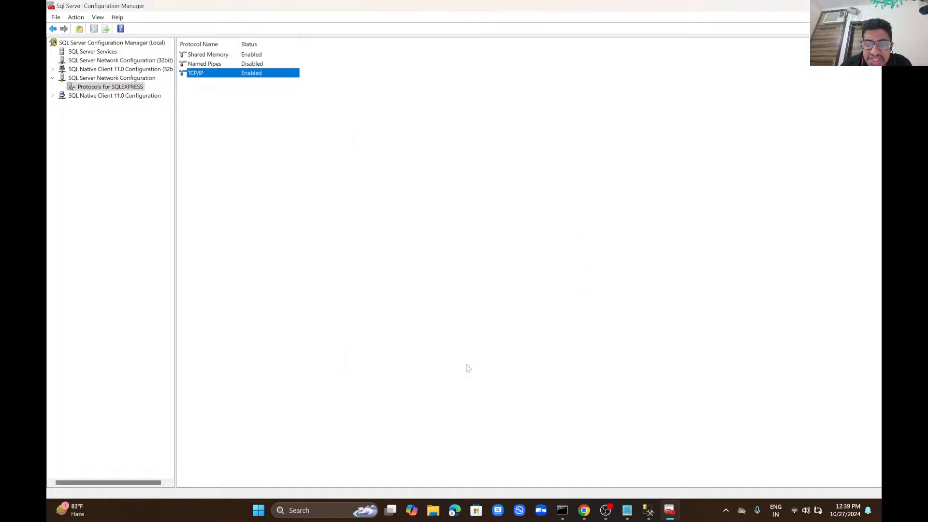
key("alt+F4")
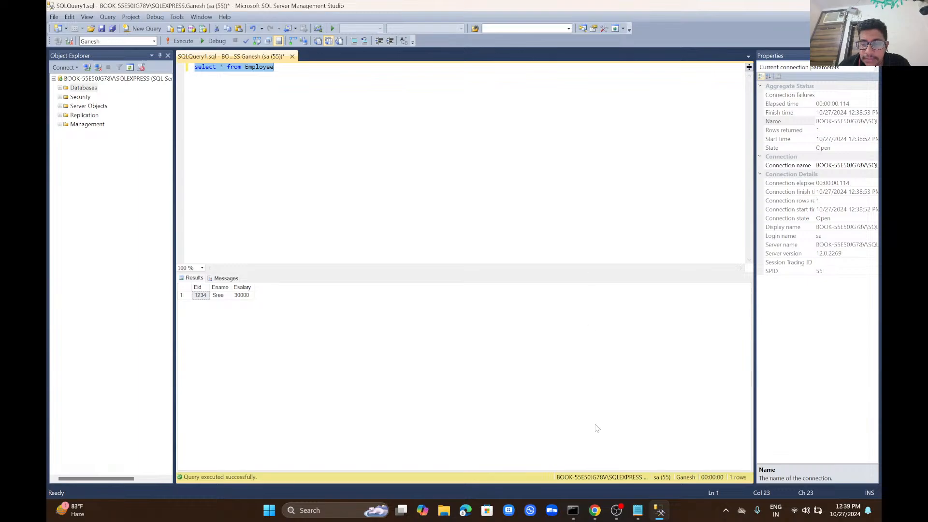
Step: Back in the WebSphere console, open the Ganesh connection factory's settings down to Security
left_click(595, 510)
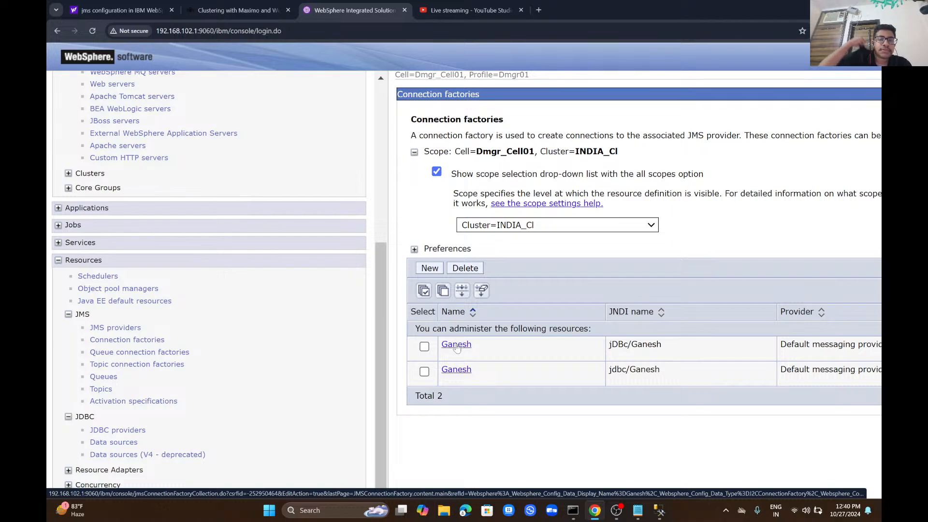
scroll(456, 348, "down", 1)
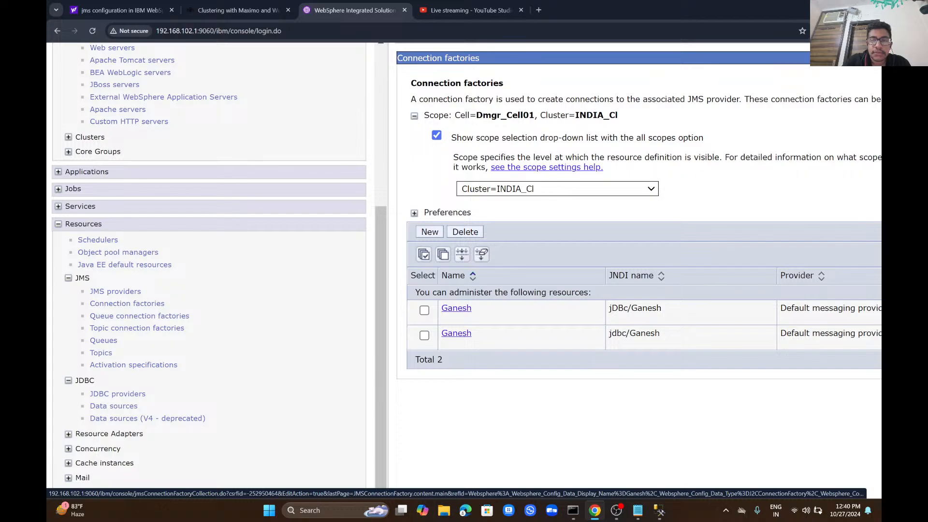
left_click(457, 308)
scroll(638, 271, "down", 5)
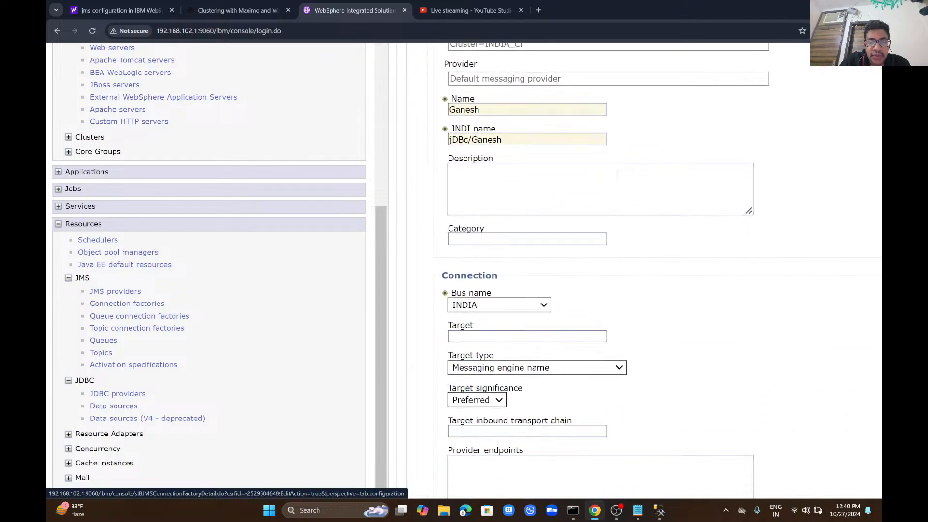
scroll(657, 266, "down", 8)
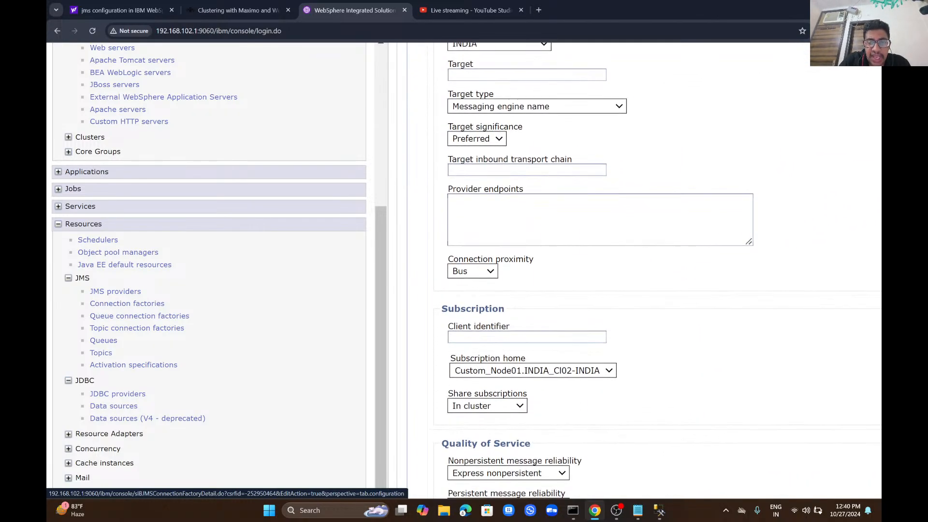
scroll(657, 266, "down", 7)
scroll(208, 266, "down", 5)
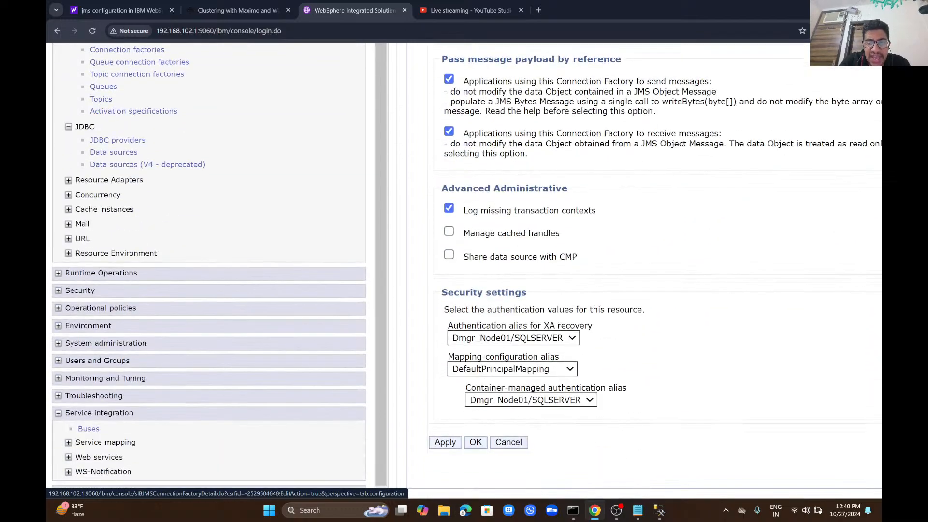
Step: Check the XA recovery alias Dmgr_Node01/SQLSERVER, leaving it unchanged
left_click(470, 338)
left_click(512, 366)
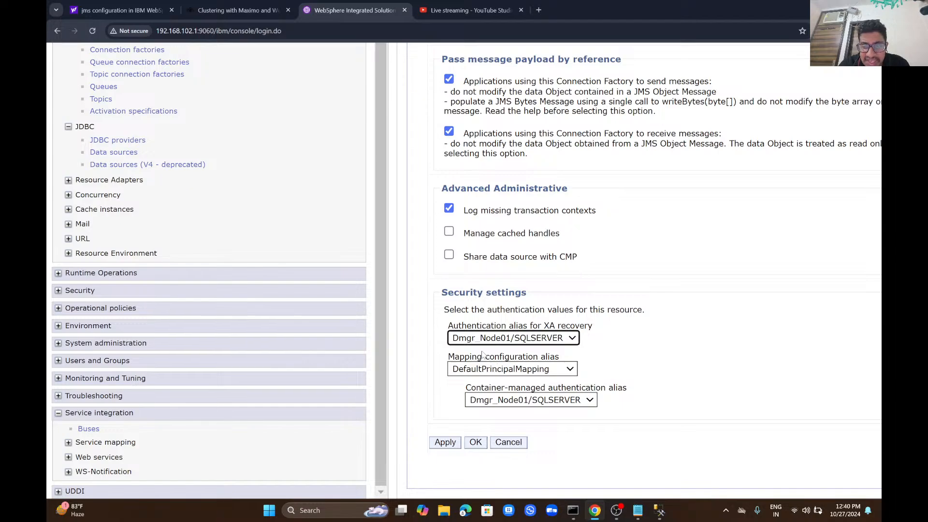
left_click(659, 510)
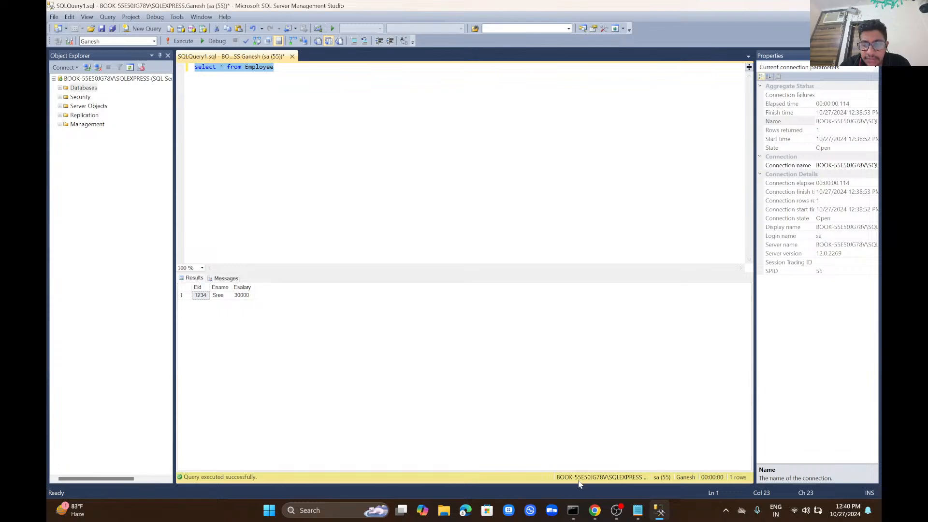
left_click(595, 510)
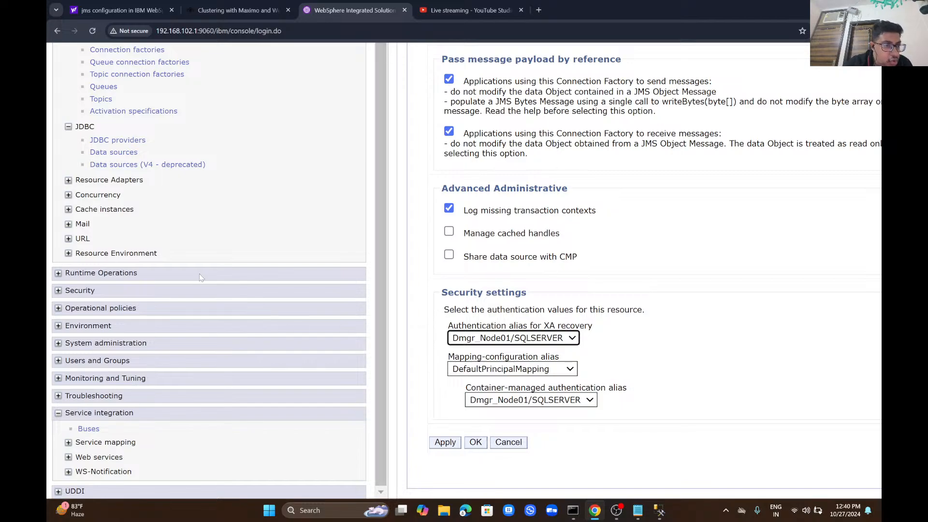
Step: Navigate to Global security's JAAS J2C authentication data list, enlarging the page
left_click(87, 294)
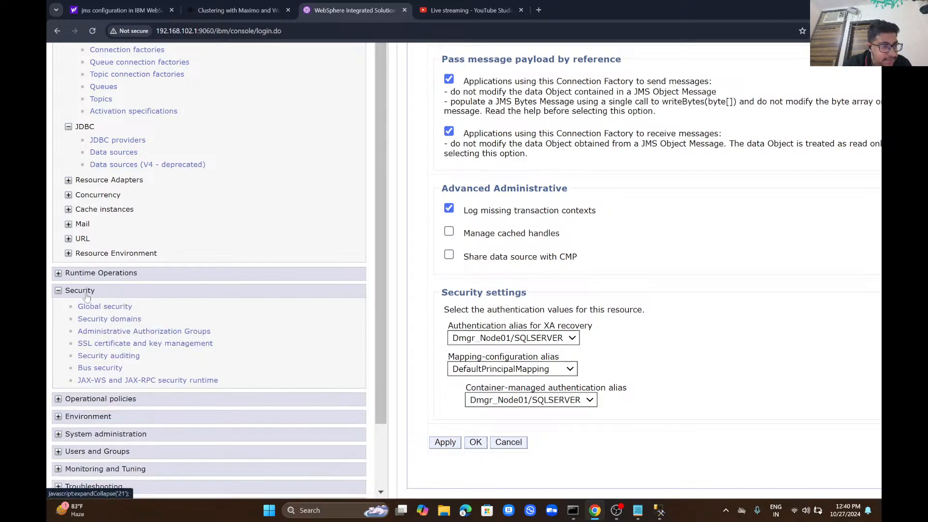
left_click(109, 307)
key("ctrl+plus")
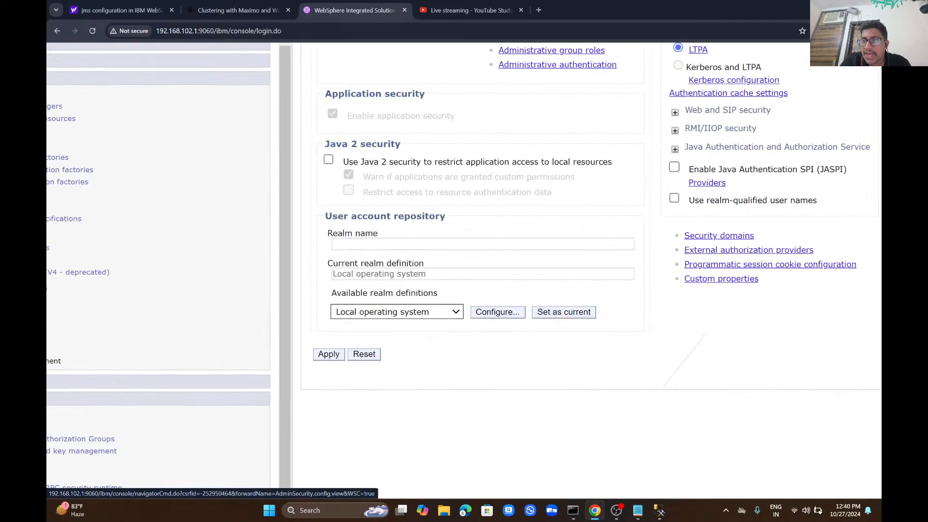
left_click(615, 282)
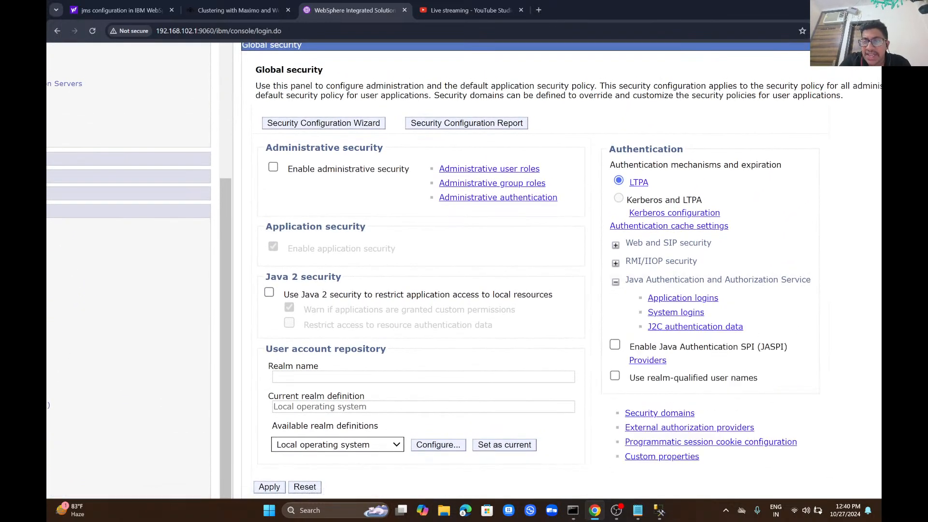
left_click(695, 327)
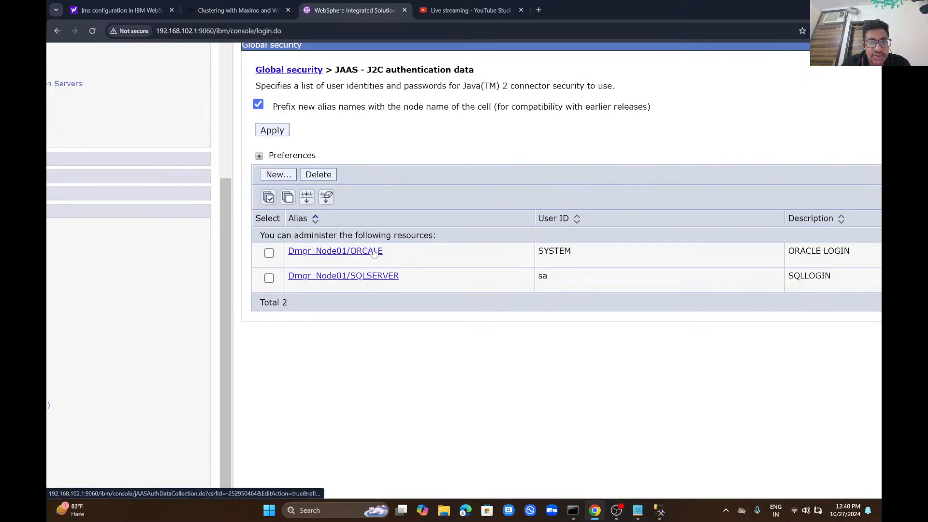
Step: Review the Dmgr_Node01/SQLSERVER alias credentials and return to the alias list
left_click(370, 277)
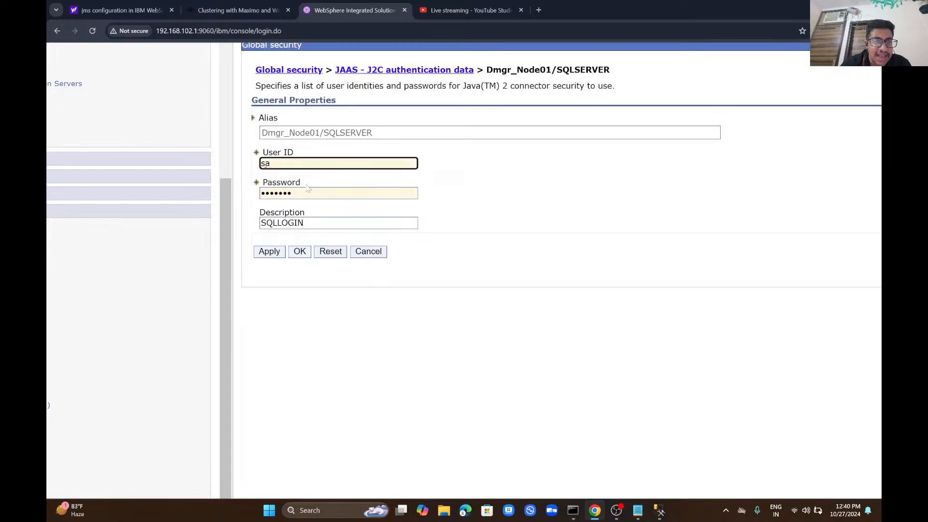
left_click(292, 193)
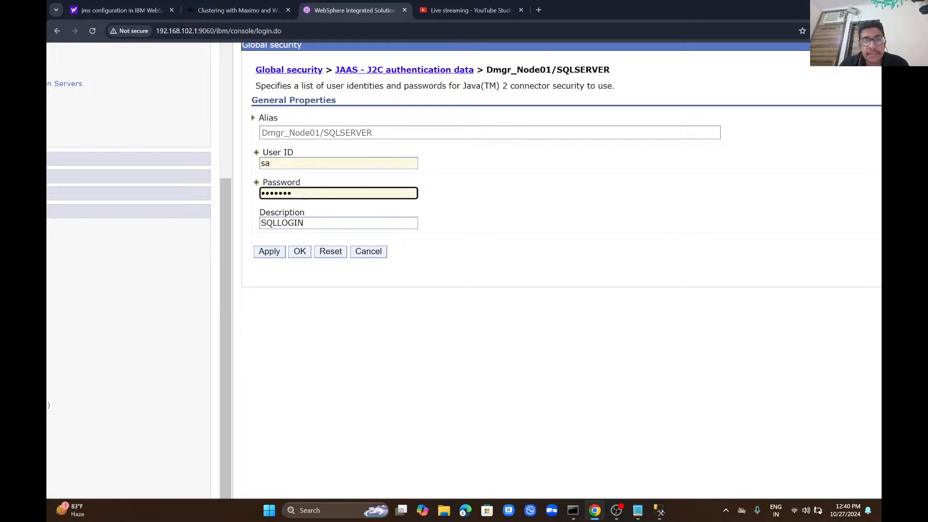
left_click(372, 251)
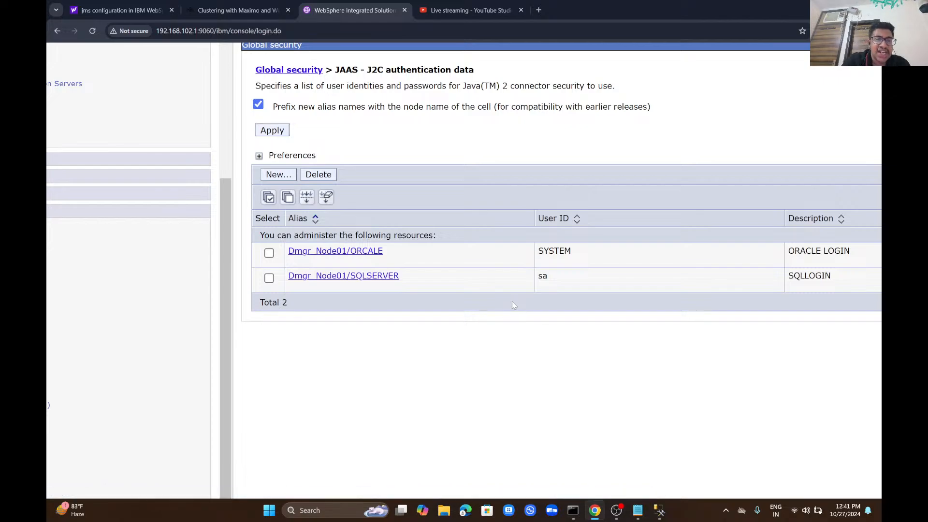
key("ctrl+minus")
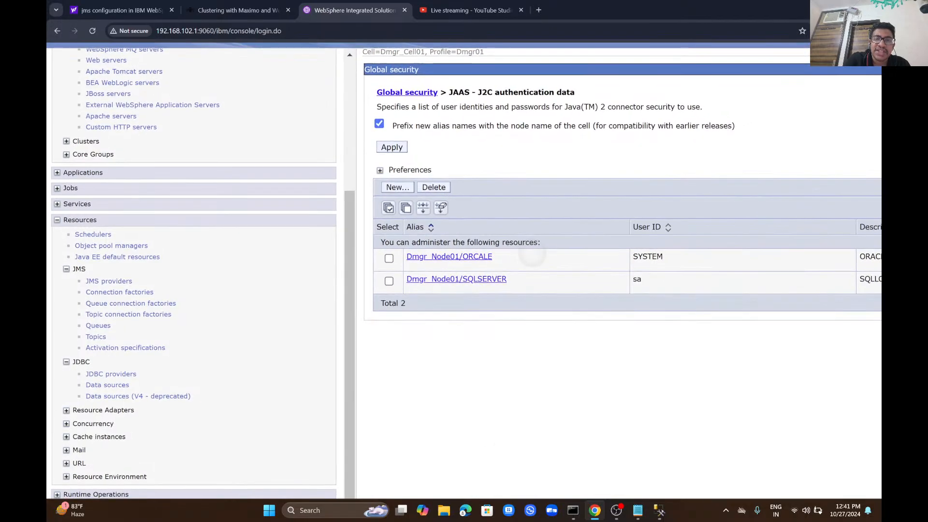
Step: Open the Ganesh JMS connection factory's settings and scroll through them
scroll(193, 273, "up", 1)
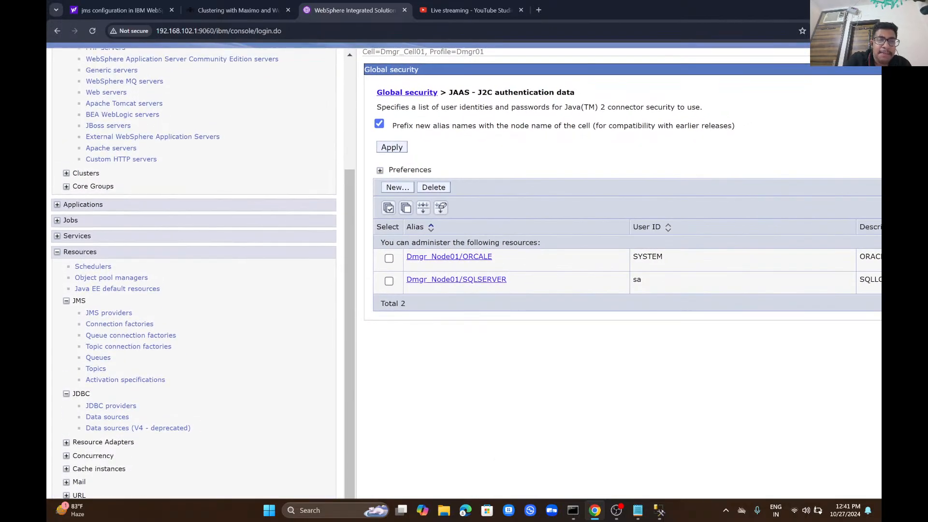
left_click(120, 323)
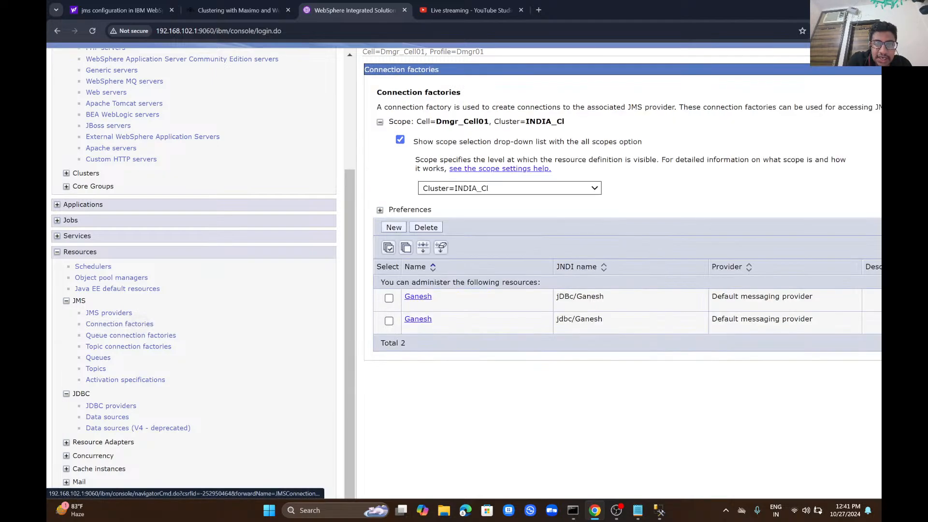
left_click(418, 296)
scroll(622, 273, "down", 15)
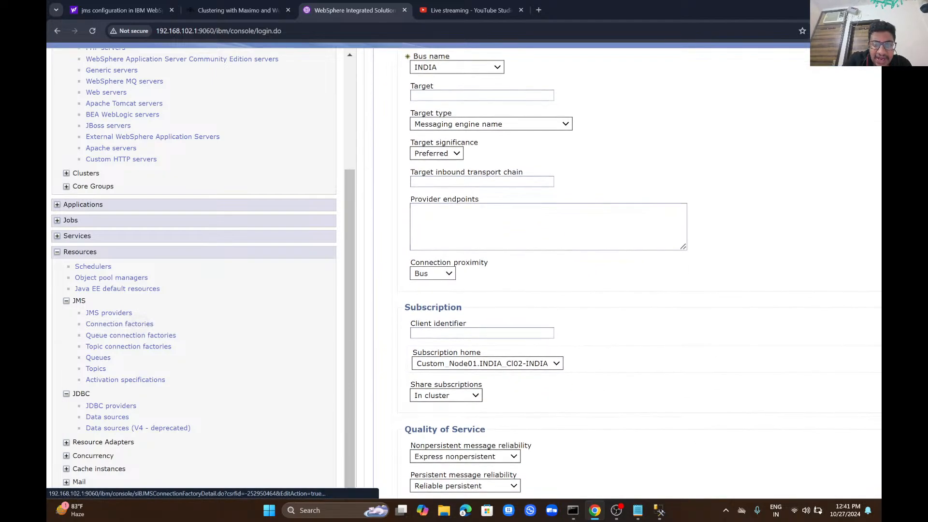
scroll(193, 273, "down", 1)
scroll(622, 273, "down", 3)
scroll(464, 271, "up", 4, "ctrl")
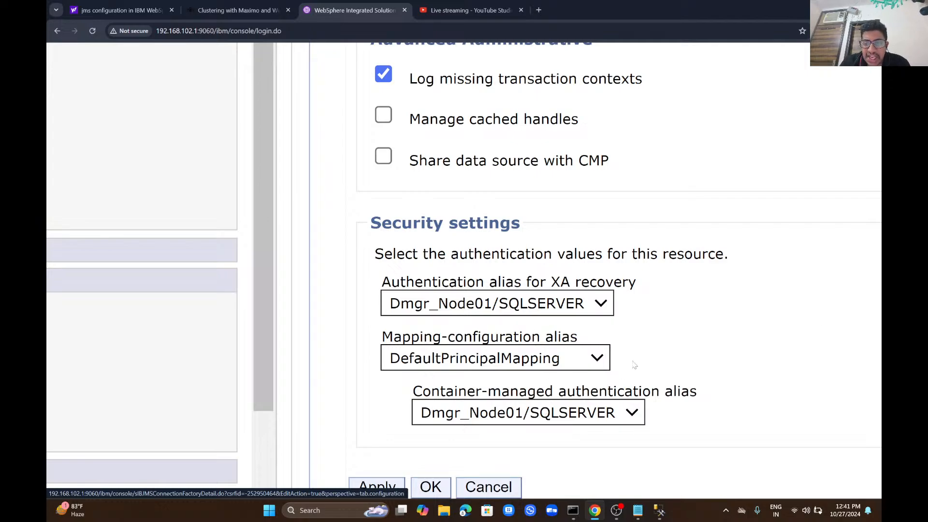
scroll(670, 334, "down", 2, "ctrl")
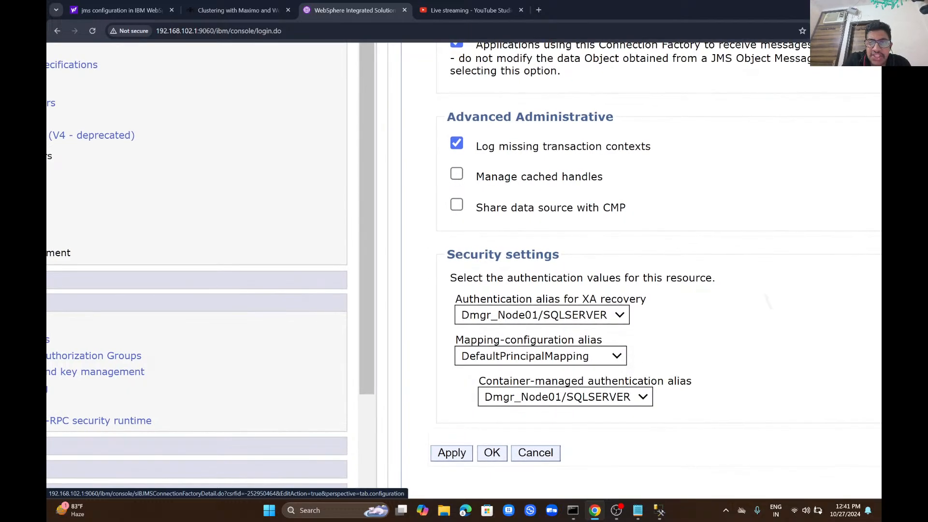
Step: Return to the Cluster=INDIA_Cl connection factories list and open the first Ganesh factory
left_click(536, 453)
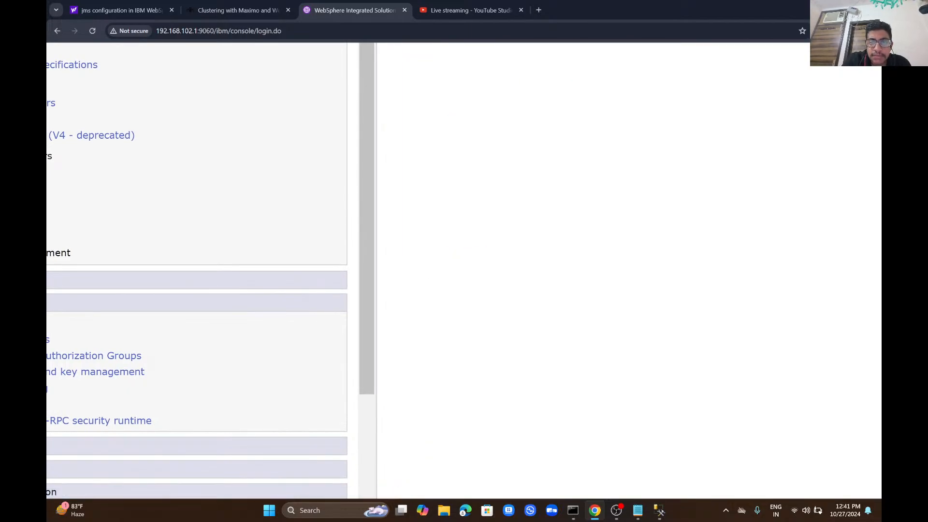
scroll(634, 270, "up", 8)
scroll(464, 271, "down", 1)
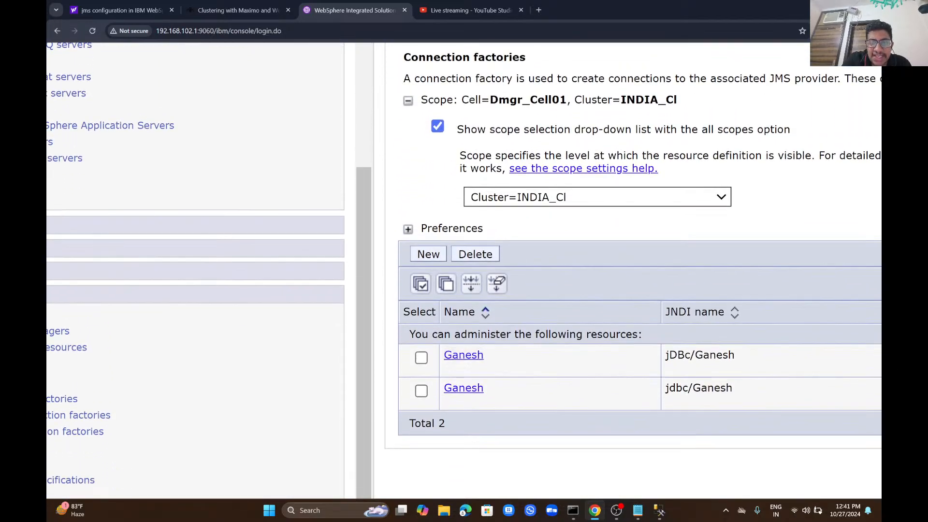
left_click(464, 355)
scroll(464, 271, "right", 8)
Step: List the service integration buses and open the JMS bus's settings
left_click(778, 338)
scroll(464, 271, "left", 6)
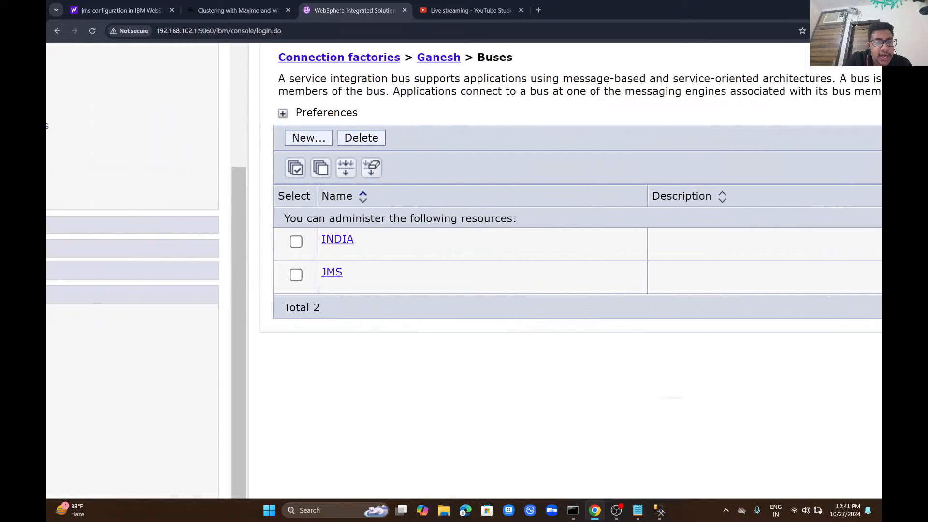
left_click(331, 272)
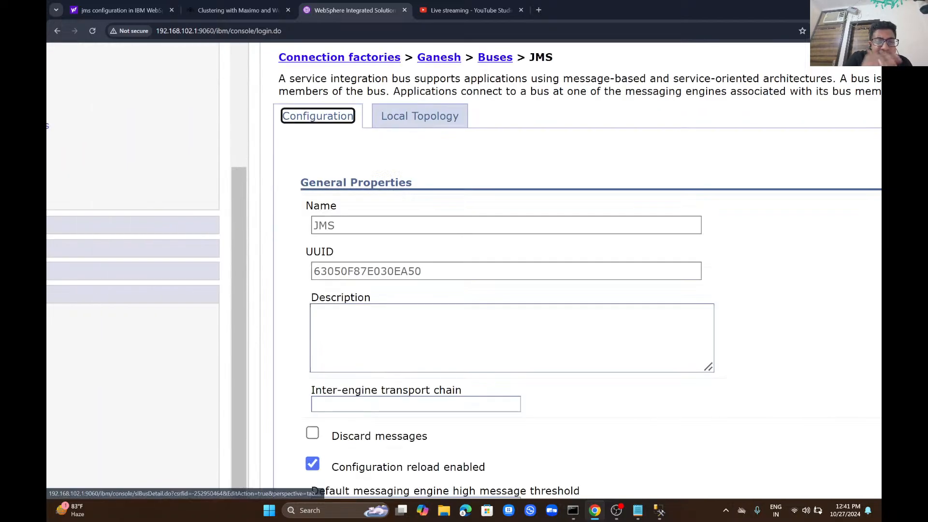
scroll(464, 266, "down", 6)
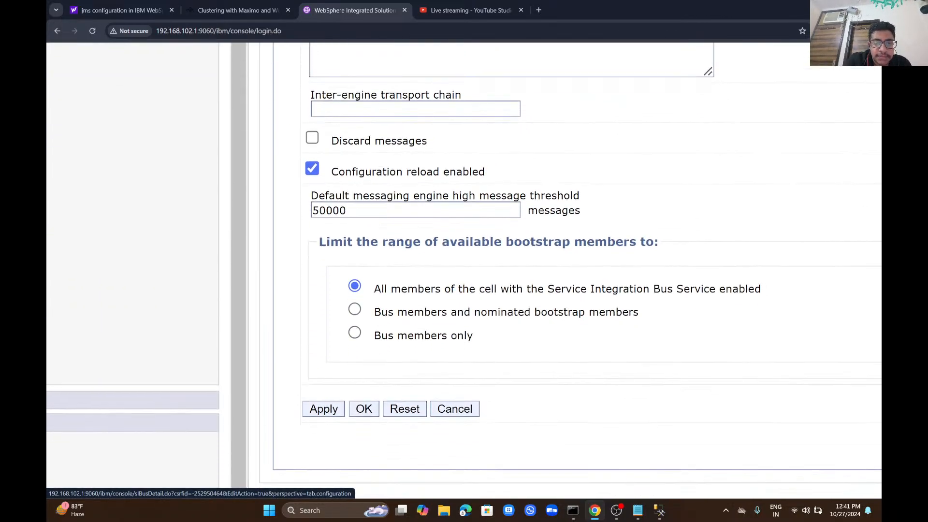
scroll(464, 266, "up", 2)
scroll(464, 266, "right", 8)
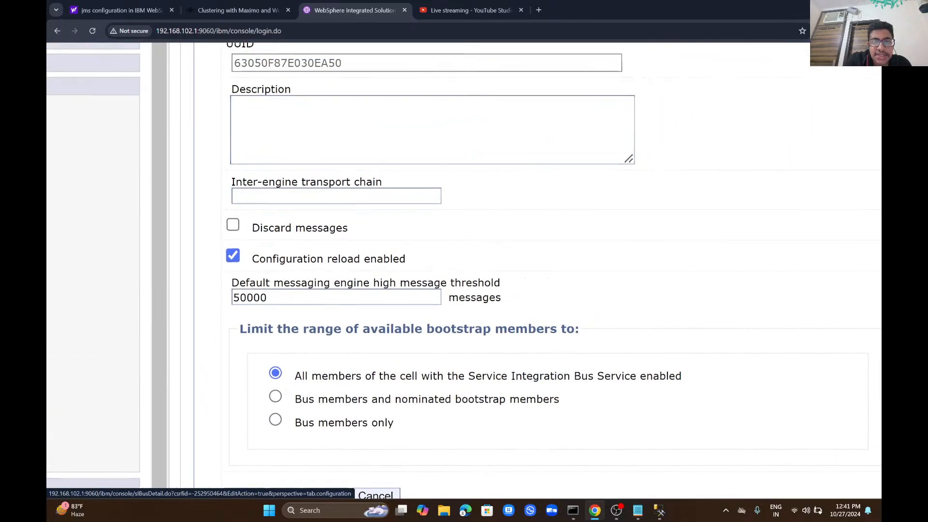
scroll(464, 266, "right", 1)
scroll(464, 266, "up", 3)
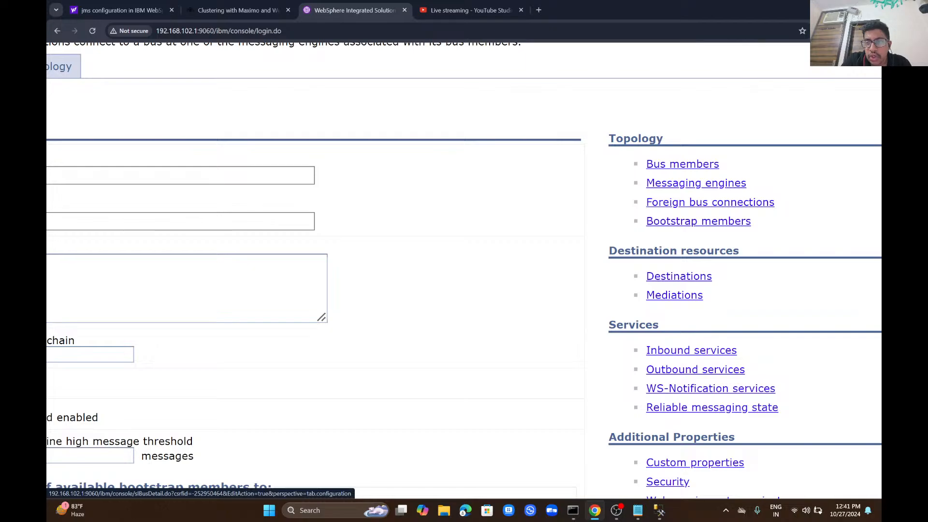
Step: View the JMS bus members and open the INDIA_Cl member's configuration, zoomed out
left_click(682, 164)
scroll(464, 266, "left", 5)
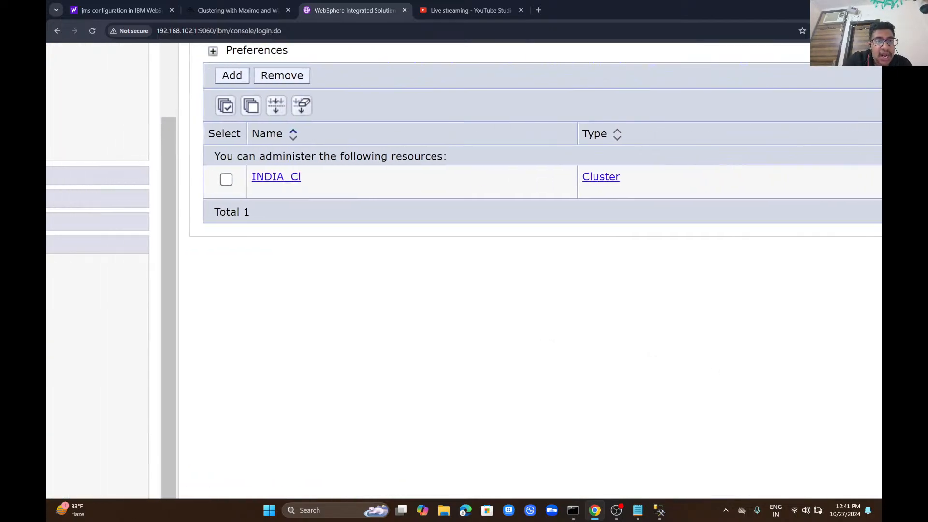
left_click(276, 176)
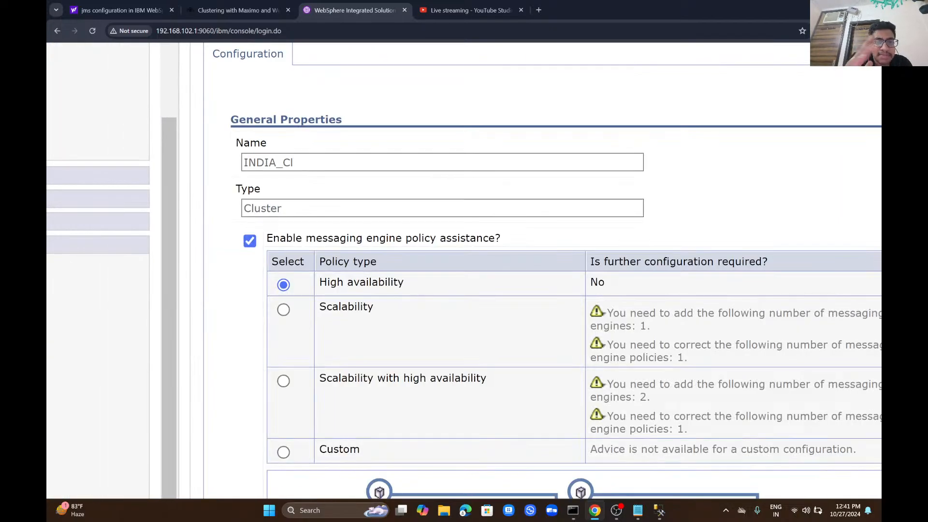
scroll(560, 270, "down", 4)
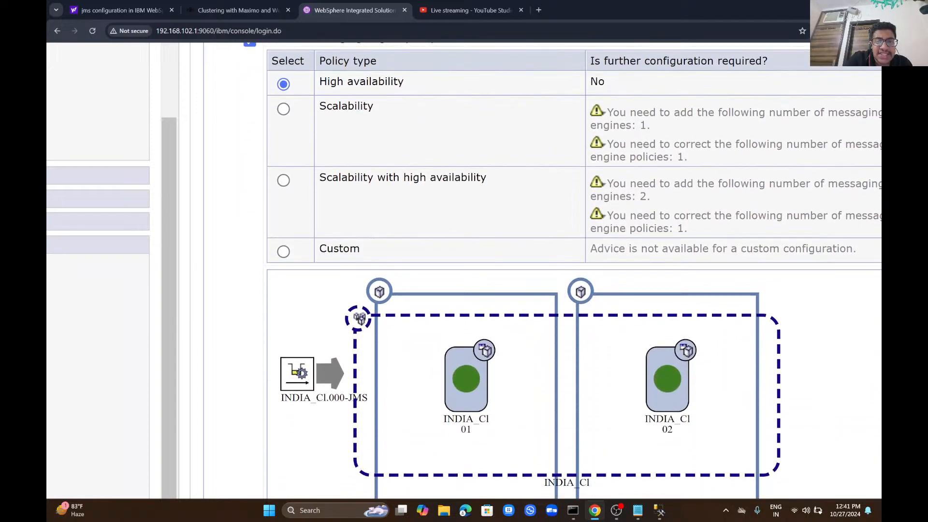
scroll(561, 270, "down", 2)
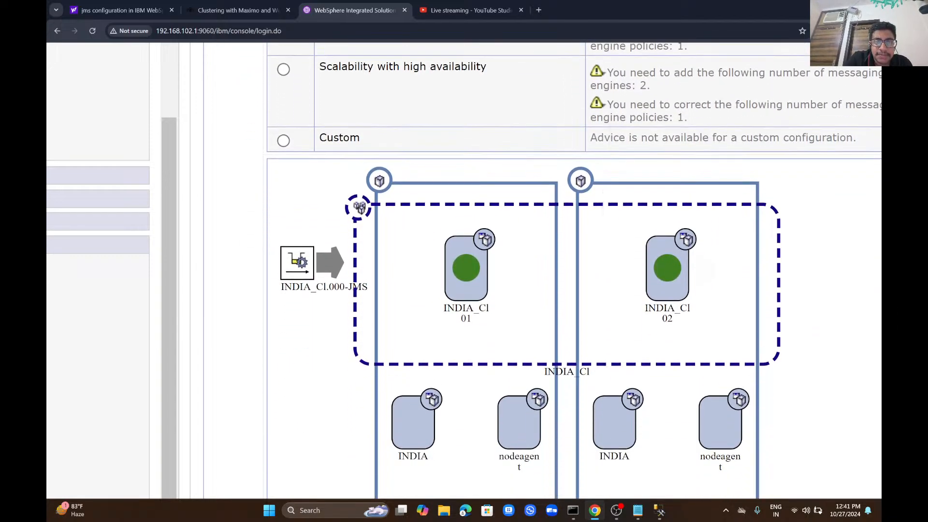
scroll(464, 271, "right", 4)
scroll(464, 271, "left", 6)
key("ctrl+minus")
key("ctrl+minus")
key("ctrl+minus")
key("ctrl+minus")
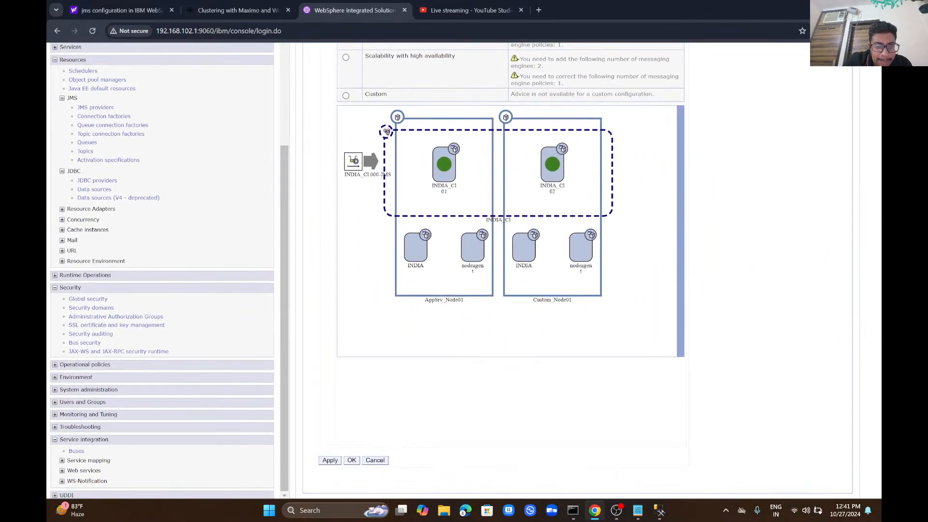
Step: Reopen INDIA_Cl and show its messaging engines, listing INDIA_Cl.000-JMS
left_click(375, 461)
scroll(464, 271, "up", 2)
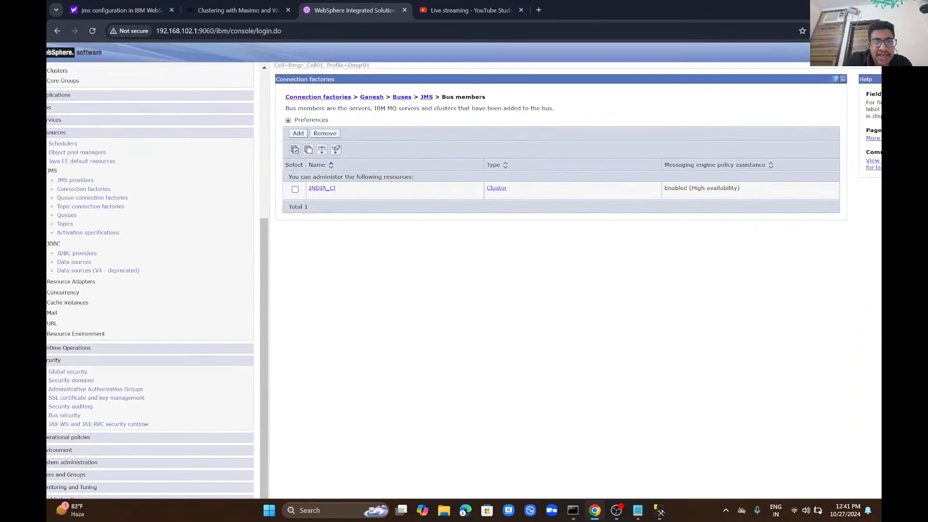
scroll(298, 147, "up", 4)
left_click(348, 234)
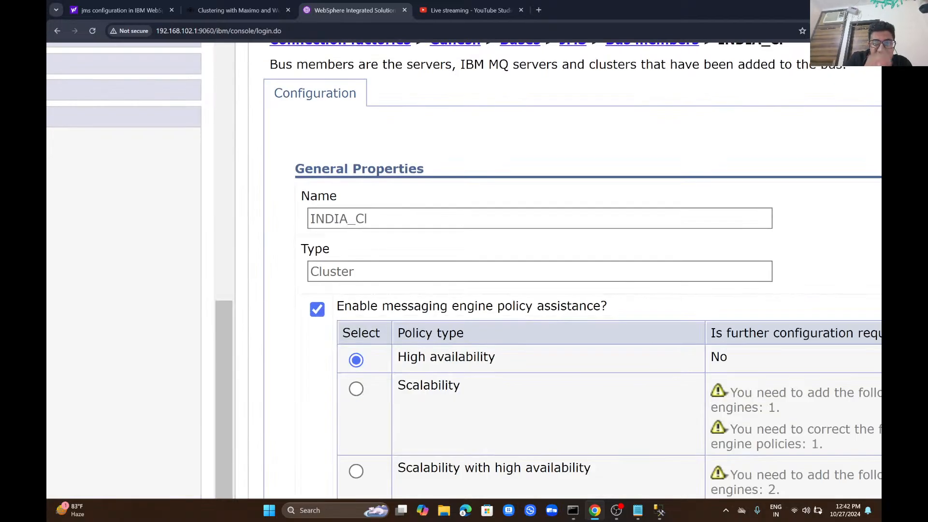
scroll(464, 271, "right", 10)
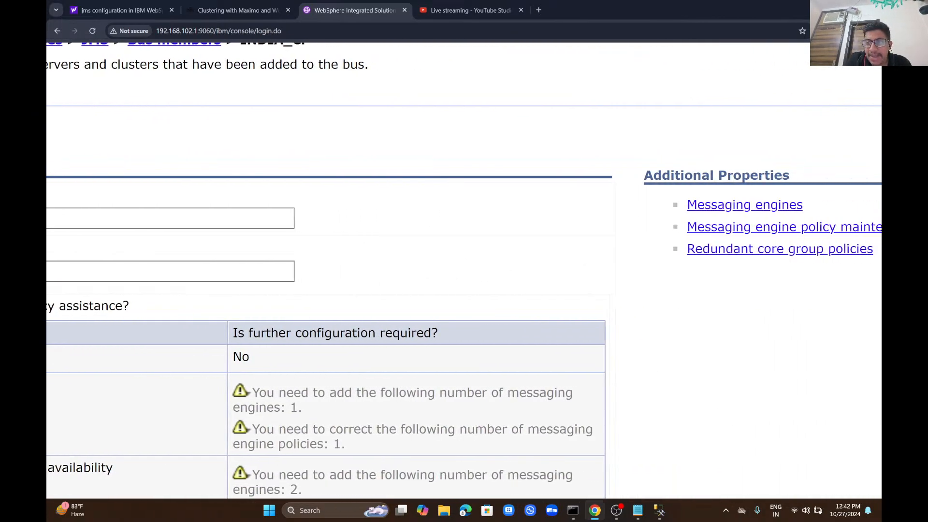
left_click(745, 204)
scroll(464, 271, "left", 9)
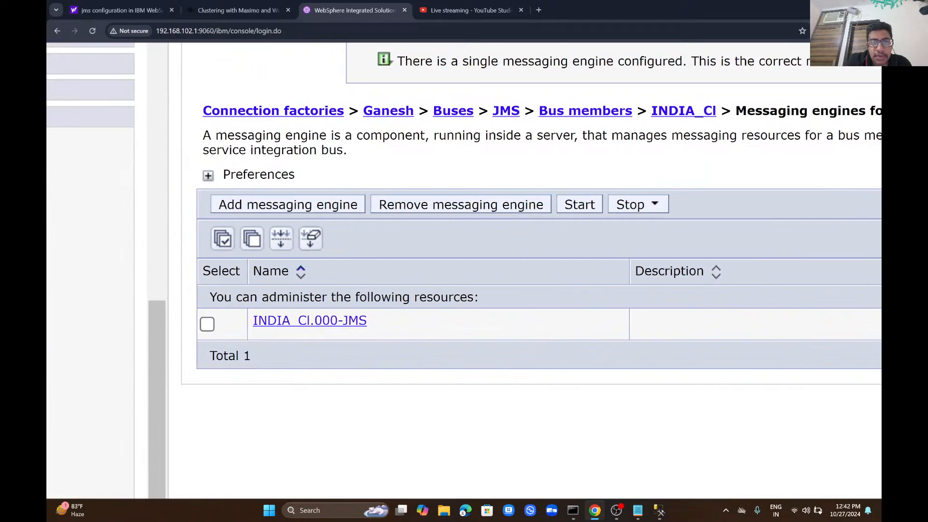
Step: Add a messaging engine using a data store with authentication alias Dmgr_Node01/ORCALE
left_click(288, 205)
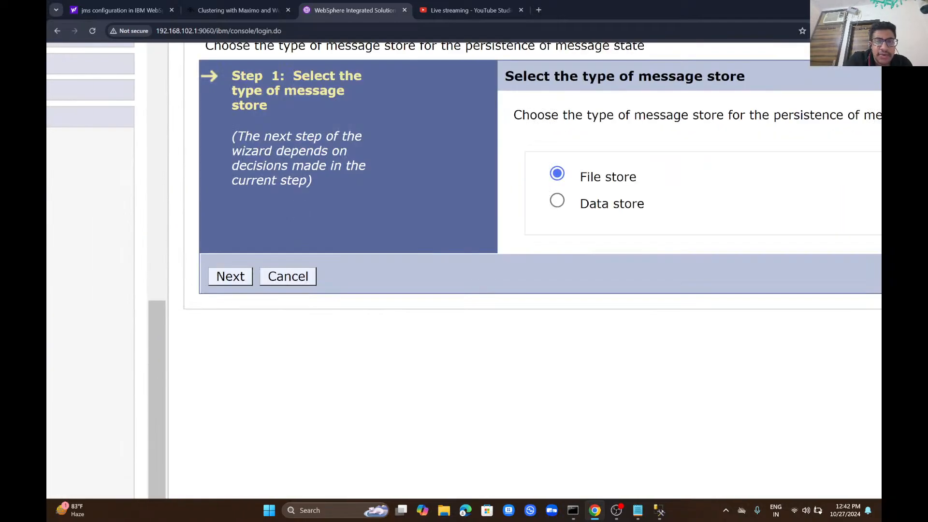
left_click(557, 200)
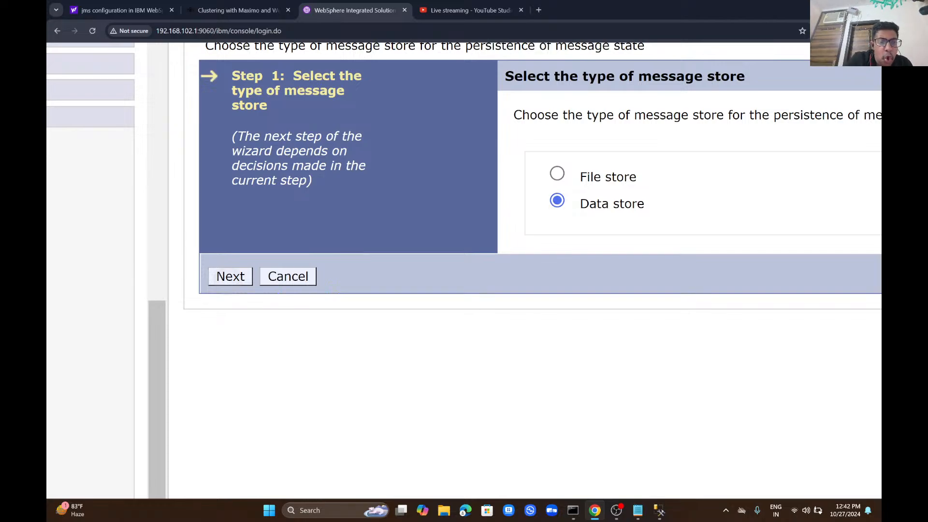
left_click(231, 277)
left_click(596, 167)
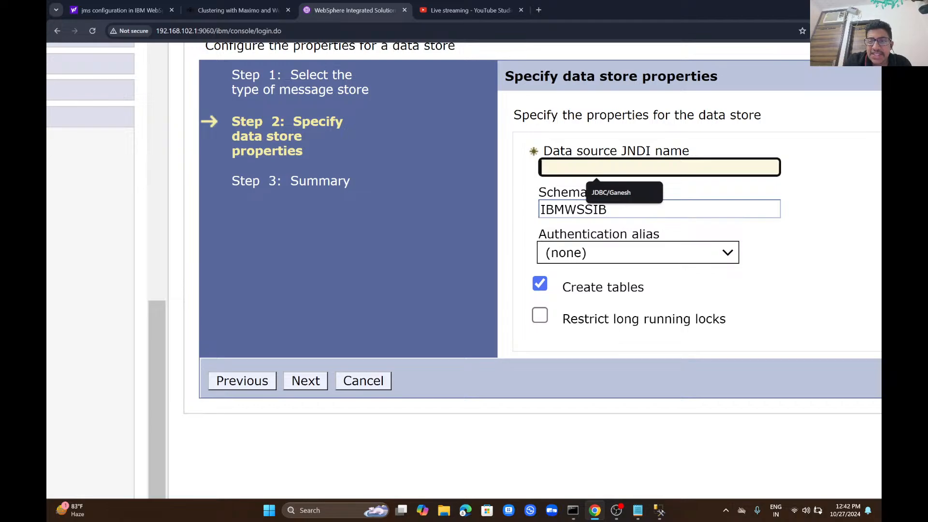
left_click(638, 253)
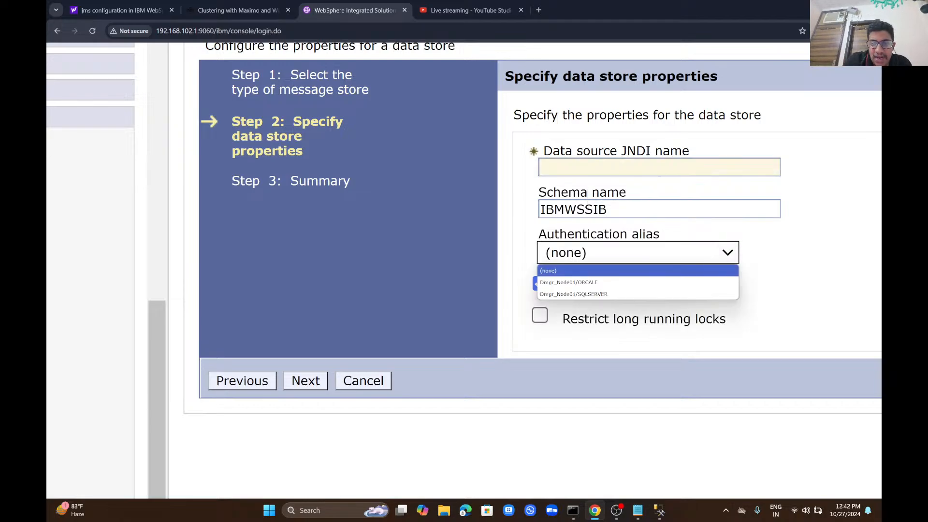
left_click(569, 283)
Step: Set data source JNDI name Ganesh and schema jdbC/Ganesh, then finish creating INDIA_Cl.001-JMS
left_click(642, 167)
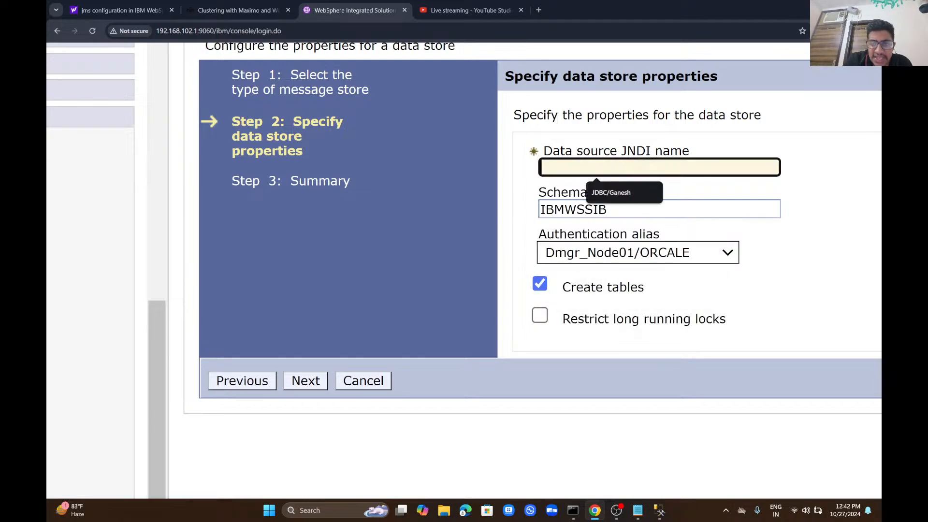
type("jdbC")
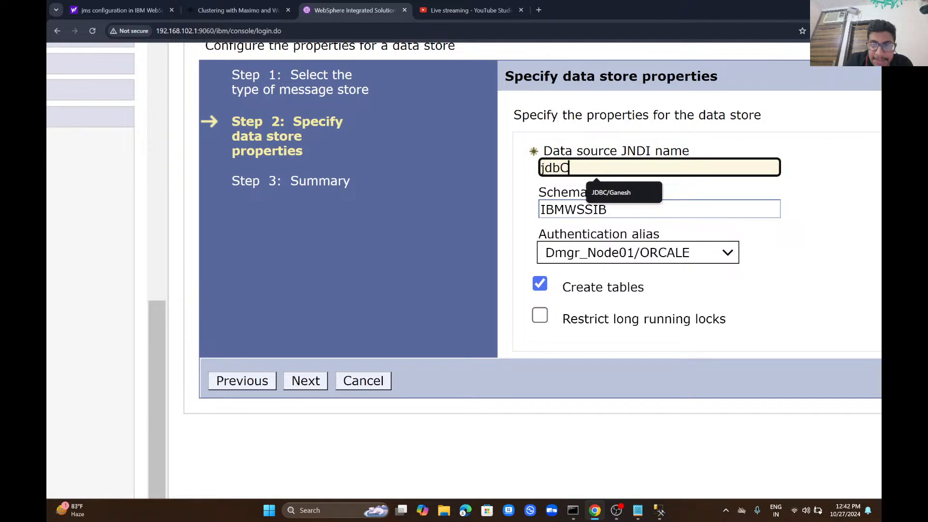
key("BackSpace")
key("BackSpace")
key("BackSpace")
key("BackSpace")
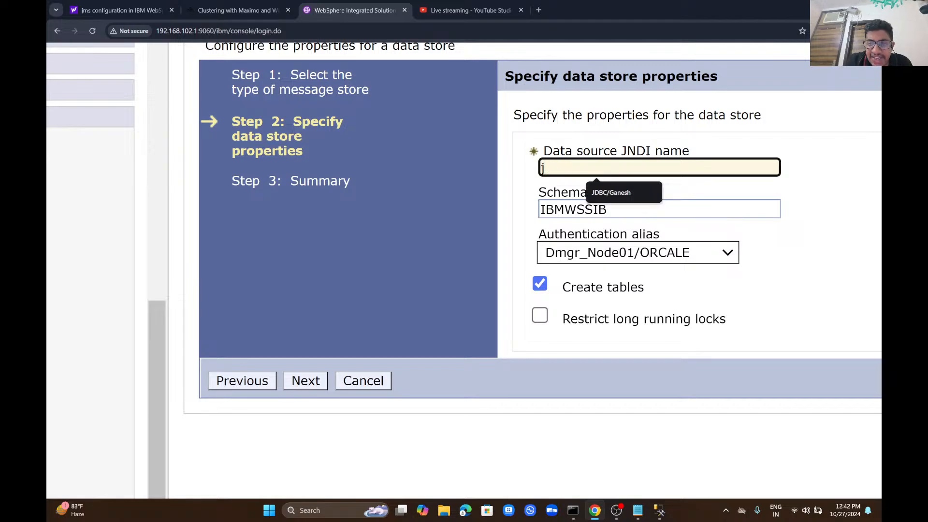
type("Ganesh")
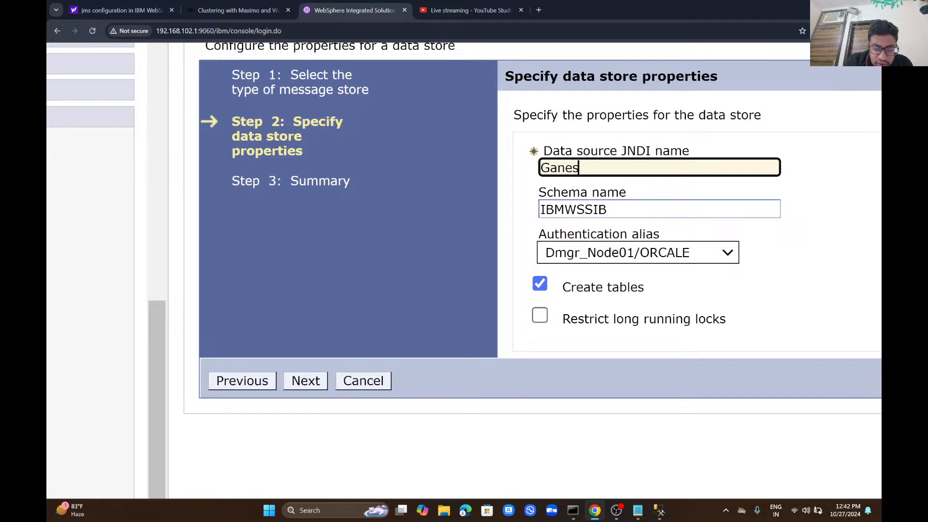
key("Tab")
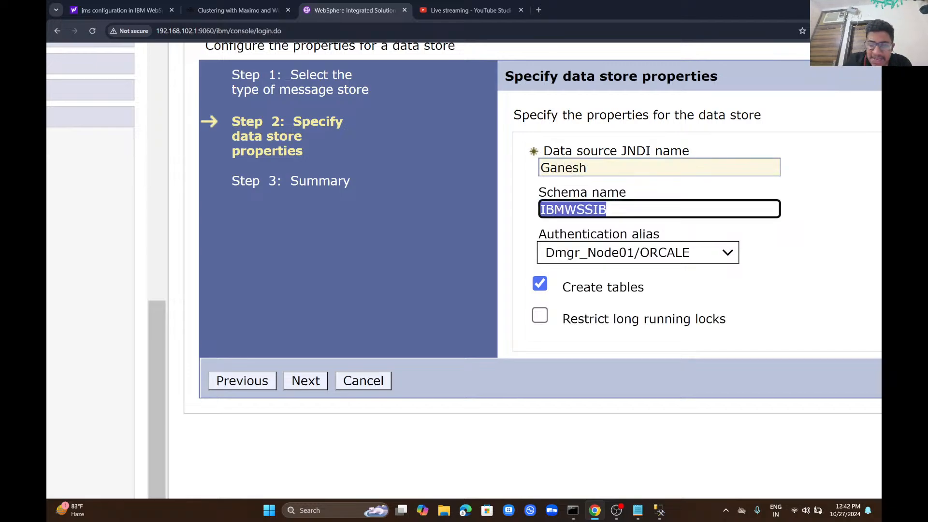
type("jdb")
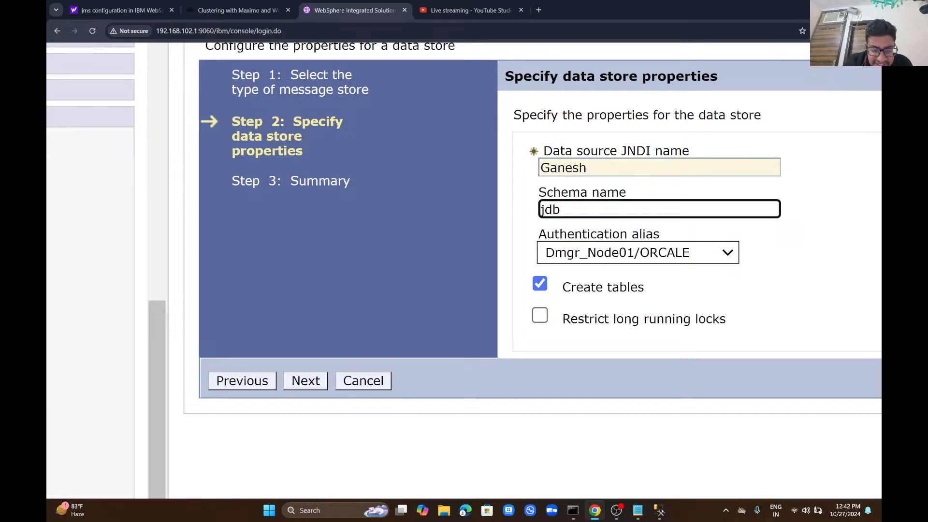
type("C/")
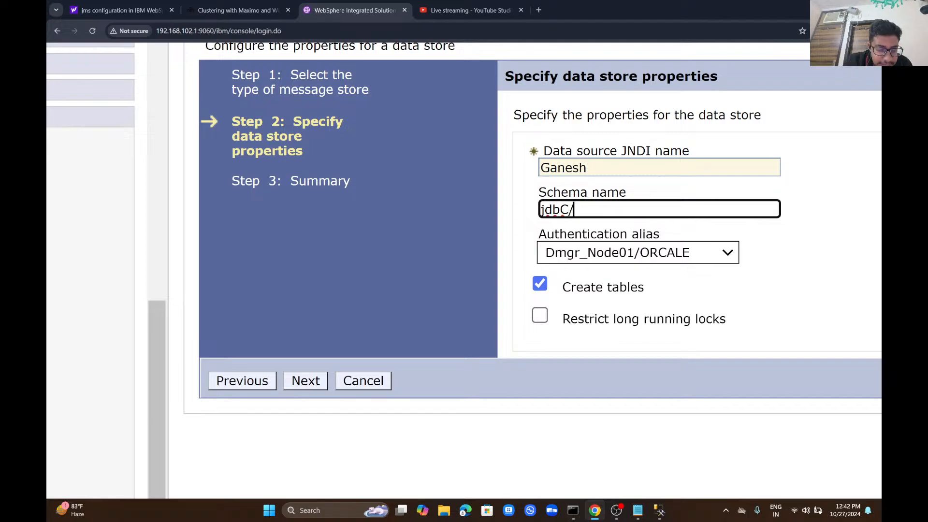
type("Ganesh")
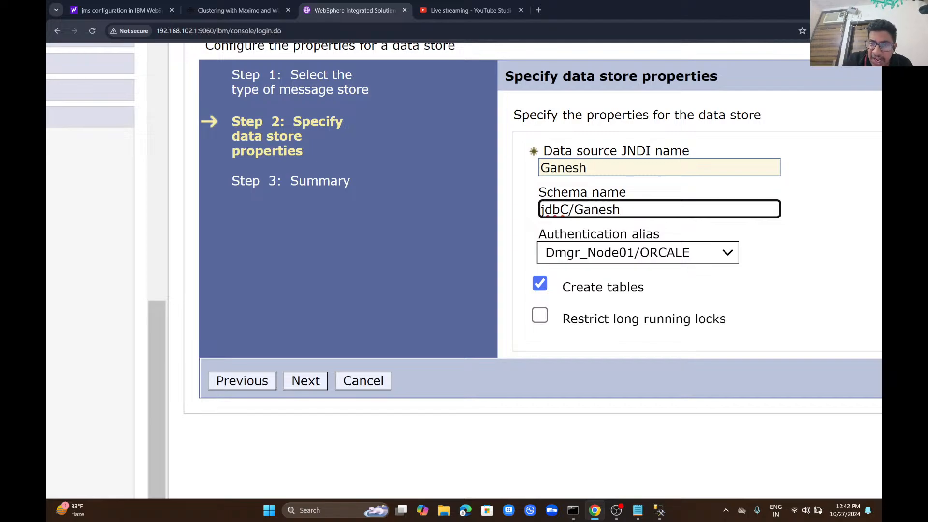
key("Return")
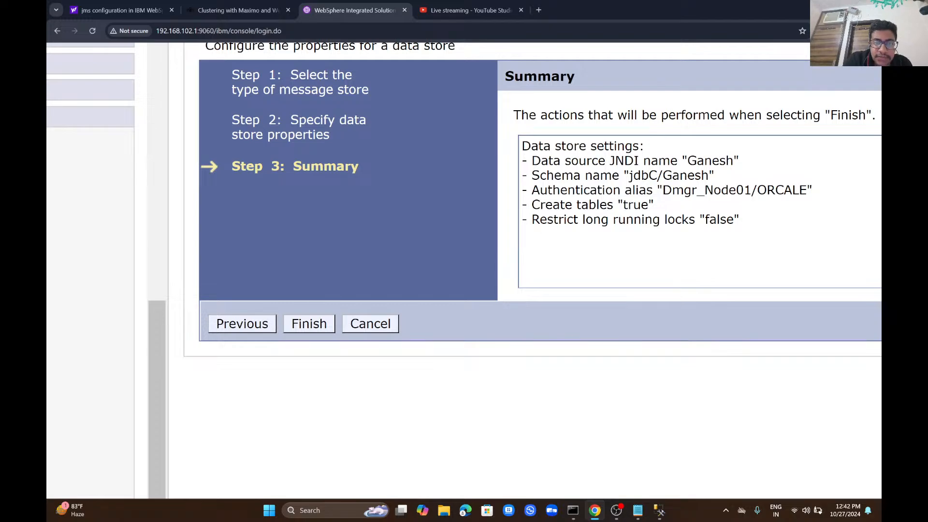
key("Return")
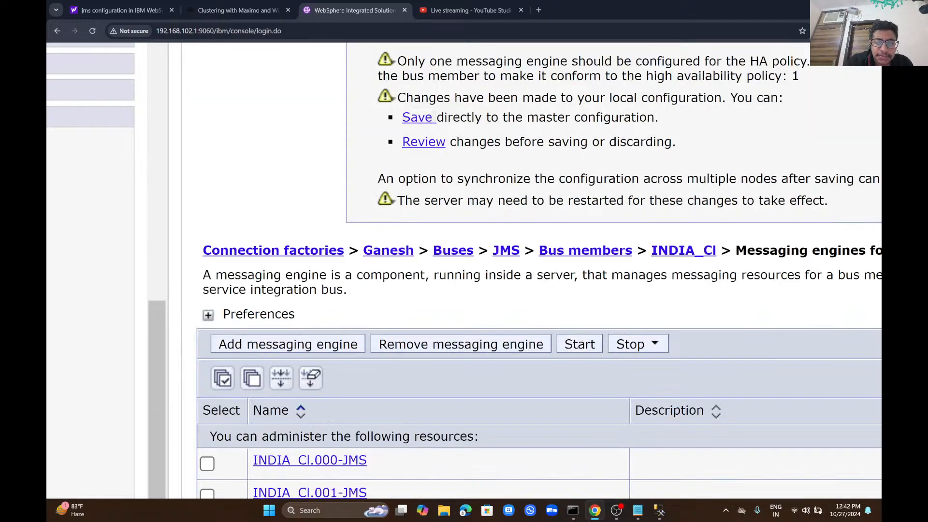
key("ctrl+minus")
key("ctrl+minus")
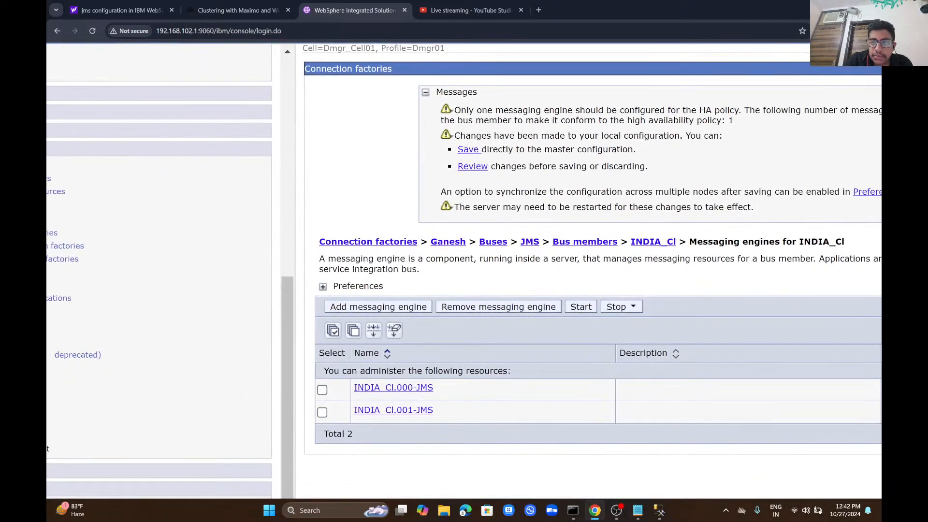
Step: Go back to the bus members and open the INDIA_Cl member's settings
scroll(541, 387, "right", 3)
left_click(425, 241)
scroll(555, 391, "left", 1)
scroll(555, 392, "right", 2)
scroll(464, 271, "left", 3)
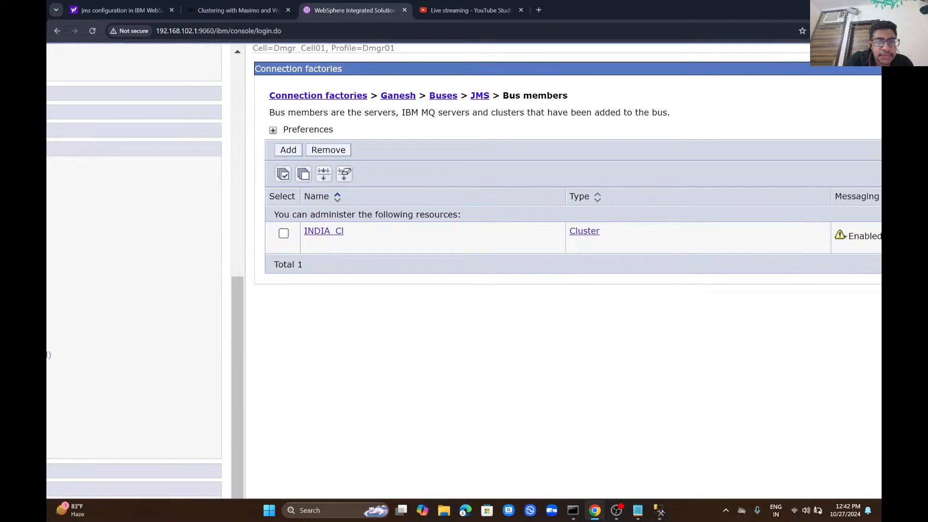
left_click(323, 231)
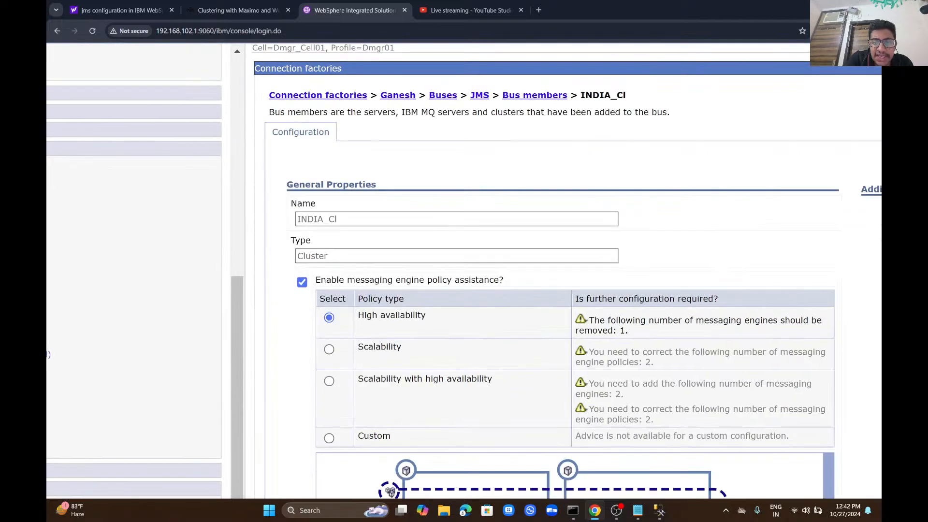
scroll(563, 271, "down", 5)
scroll(563, 271, "down", 6)
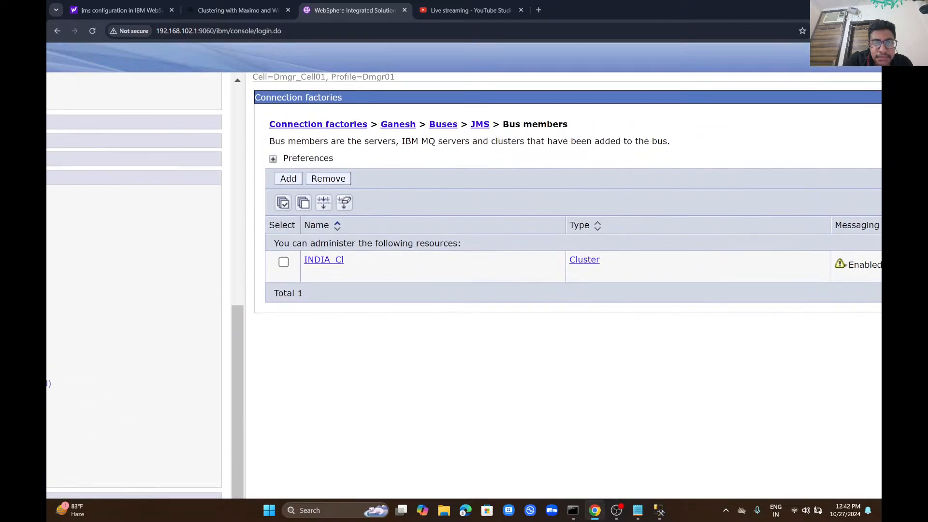
left_click(324, 259)
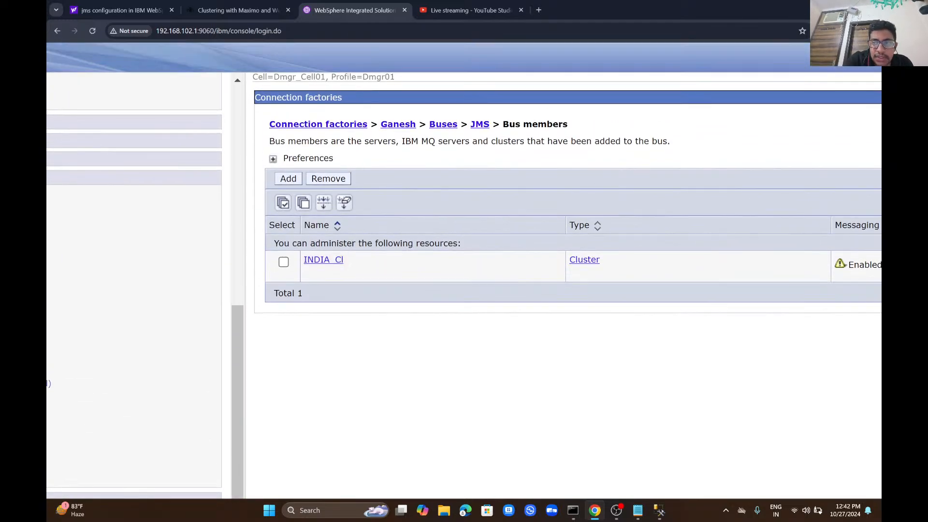
Step: Try starting INDIA_Cl.001-JMS from INDIA_Cl's messaging engines and refresh the status
scroll(464, 290, "right", 5)
left_click(622, 239)
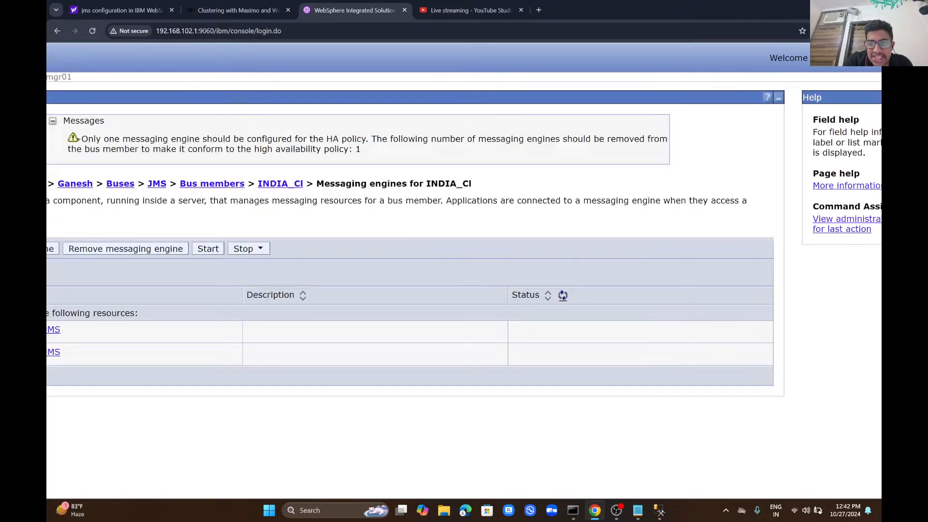
scroll(464, 290, "left", 3)
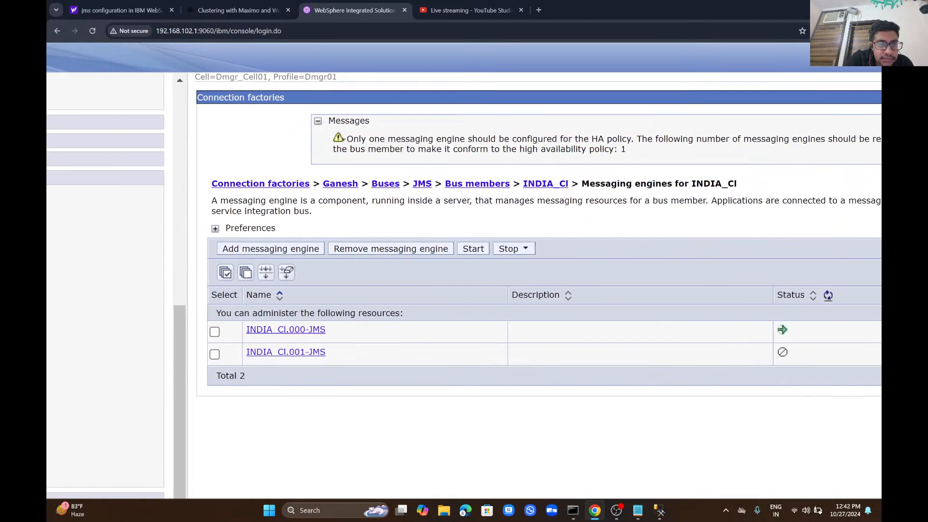
left_click(215, 355)
left_click(473, 249)
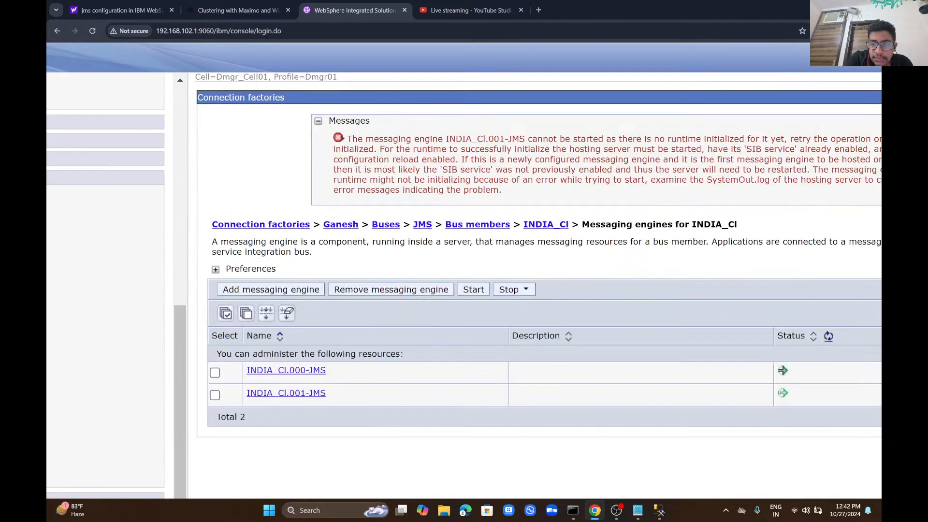
left_click(829, 336)
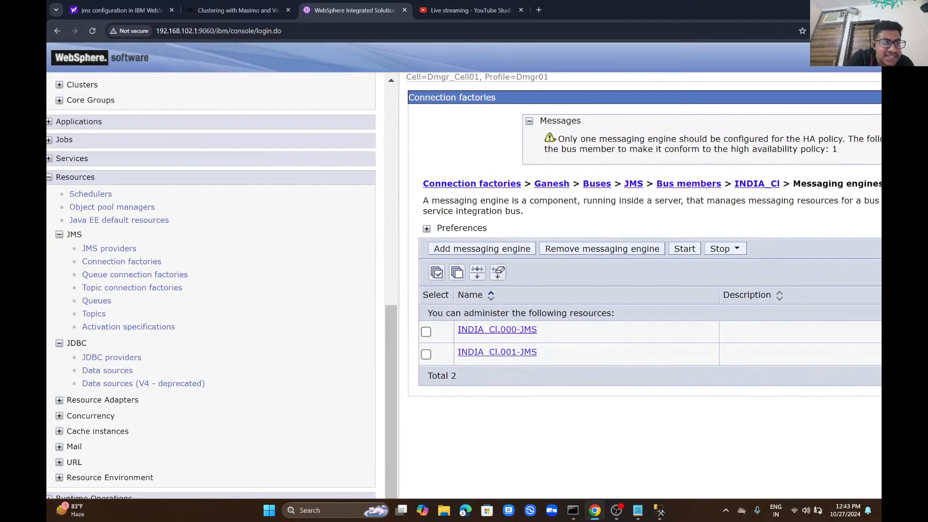
Step: Open the INDIA_Cl.000-JMS engine and list its queue points
scroll(210, 285, "up", 5)
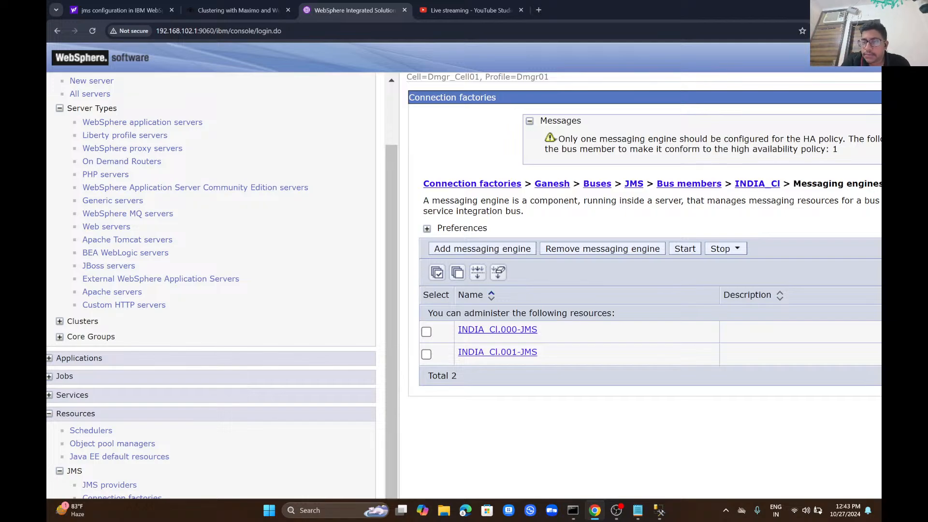
scroll(464, 271, "right", 2)
scroll(465, 271, "left", 2)
scroll(464, 270, "down", 7)
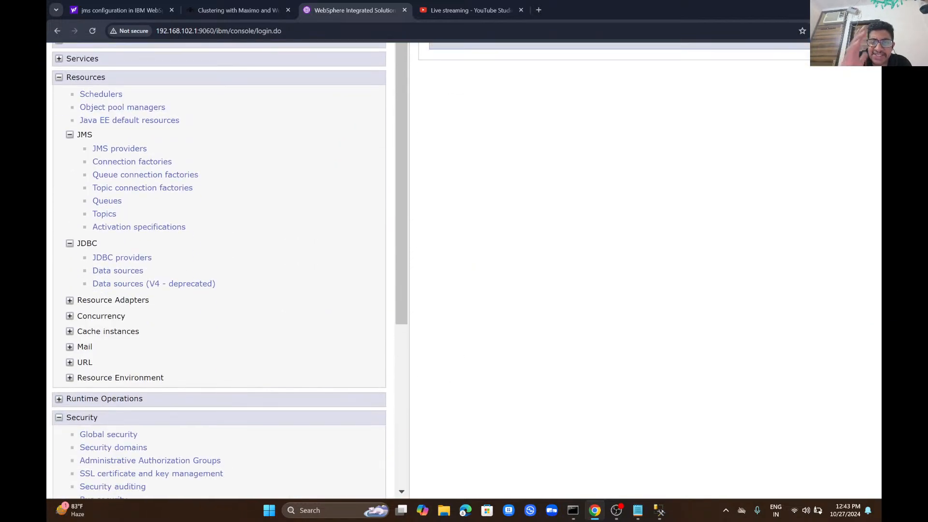
scroll(464, 270, "up", 5)
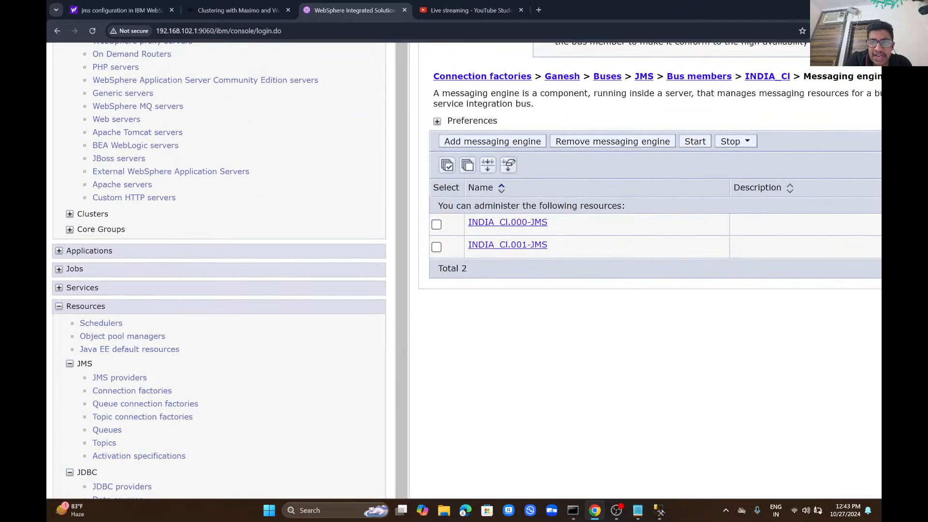
left_click(507, 223)
scroll(465, 271, "right", 6)
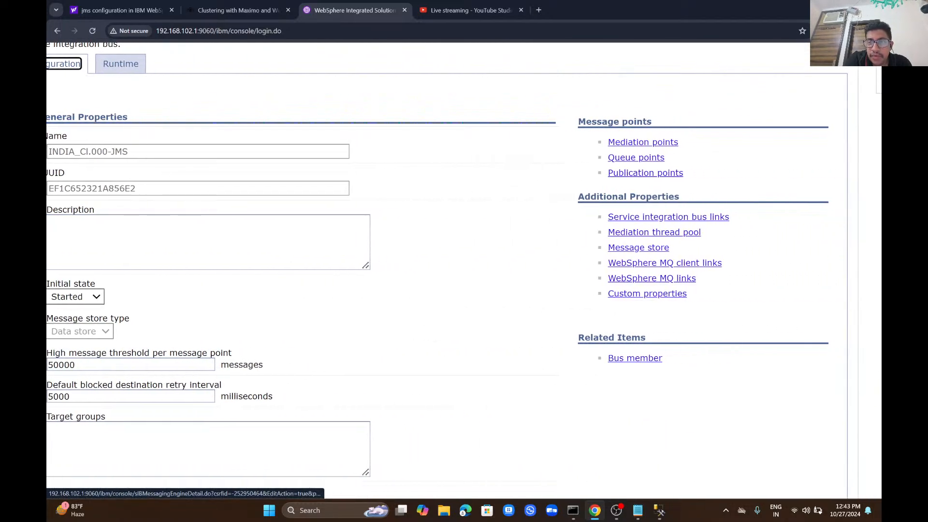
left_click(635, 158)
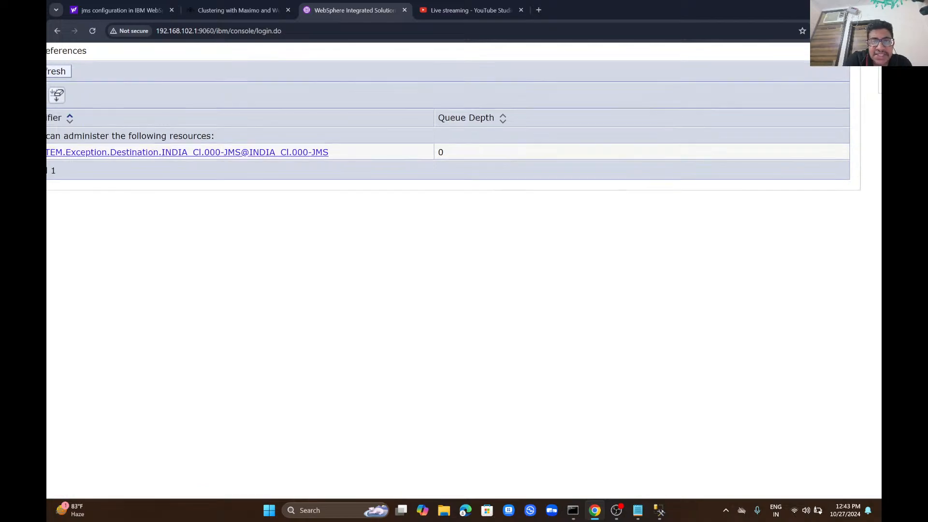
scroll(464, 271, "left", 4)
scroll(464, 271, "right", 1)
scroll(464, 271, "up", 3)
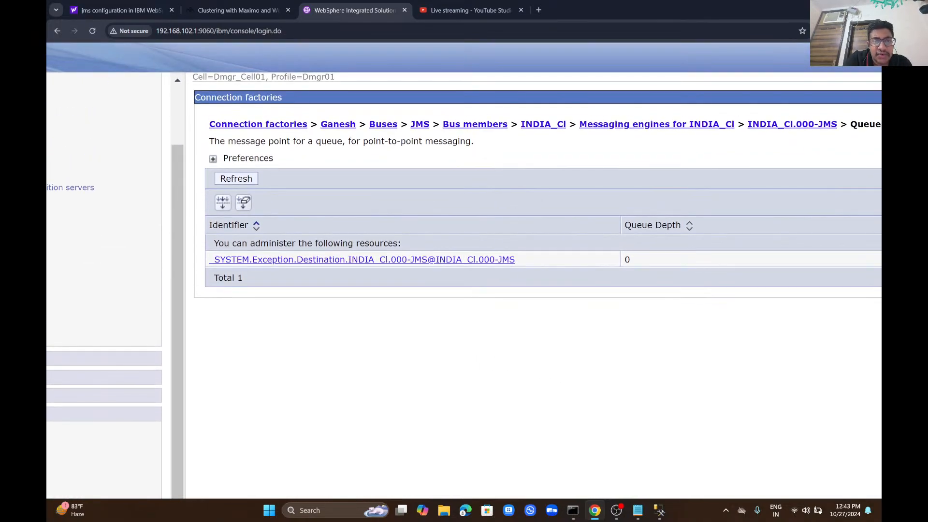
scroll(464, 271, "left", 1)
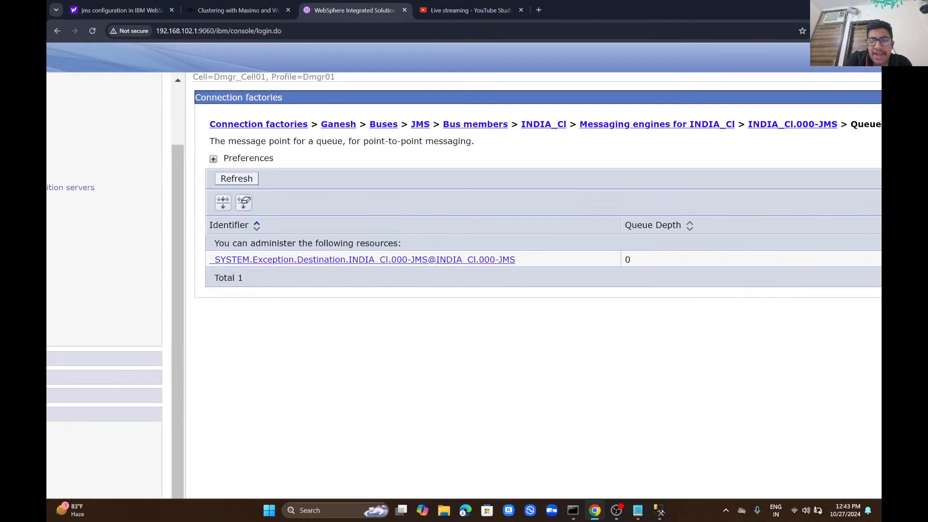
Step: Show the exception destination queue point's runtime messages, totalling 0
left_click(365, 260)
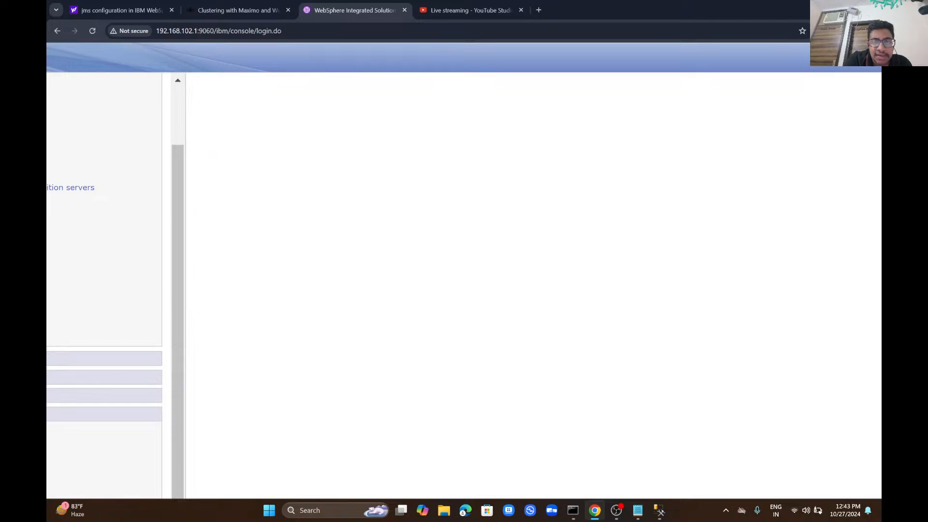
scroll(465, 271, "right", 3)
key("Tab")
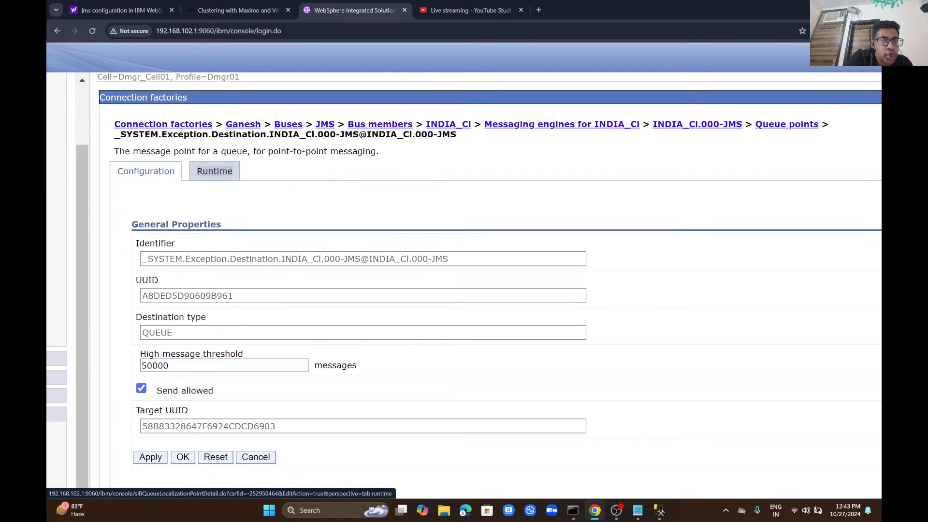
key("Return")
key("Tab")
key("Return")
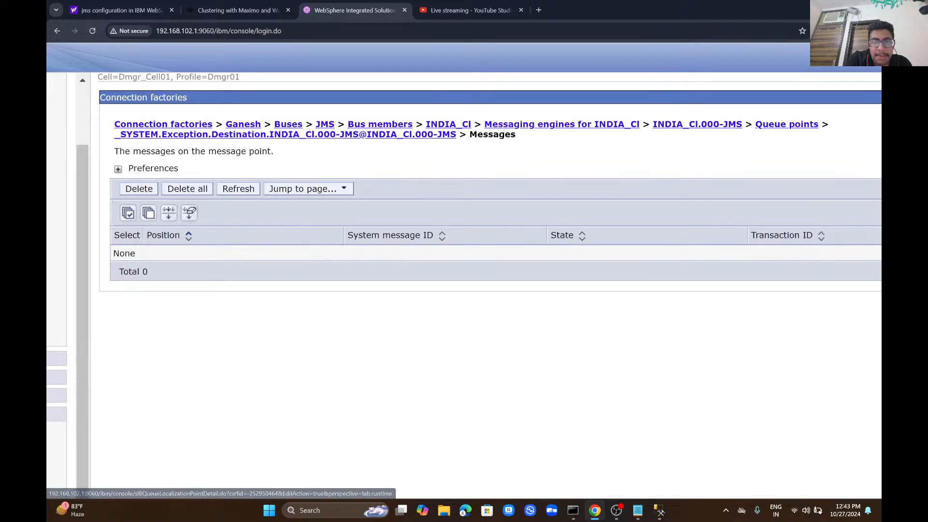
scroll(464, 270, "left", 5)
Step: Zoom the console page in and return to the JMS bus members list showing INDIA_Cl
key("ctrl+plus")
key("ctrl+plus")
key("ctrl+plus")
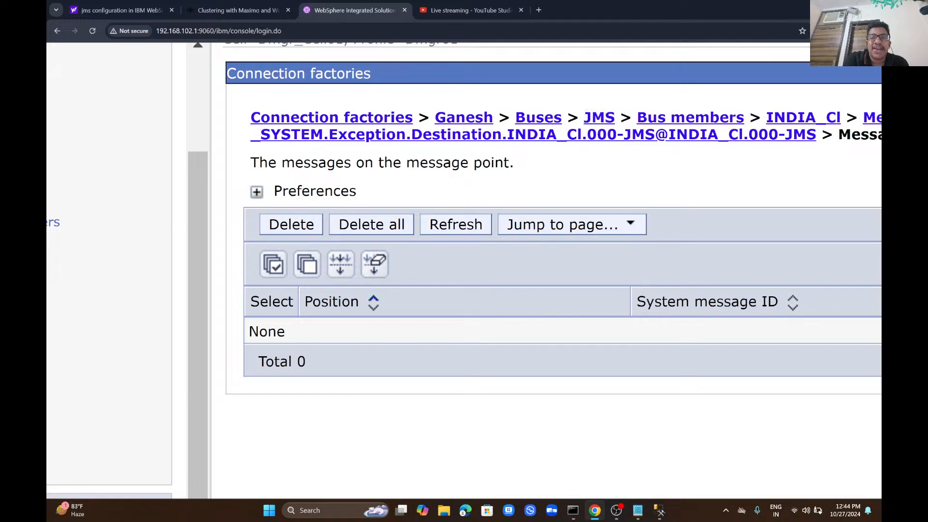
scroll(464, 270, "right", 5)
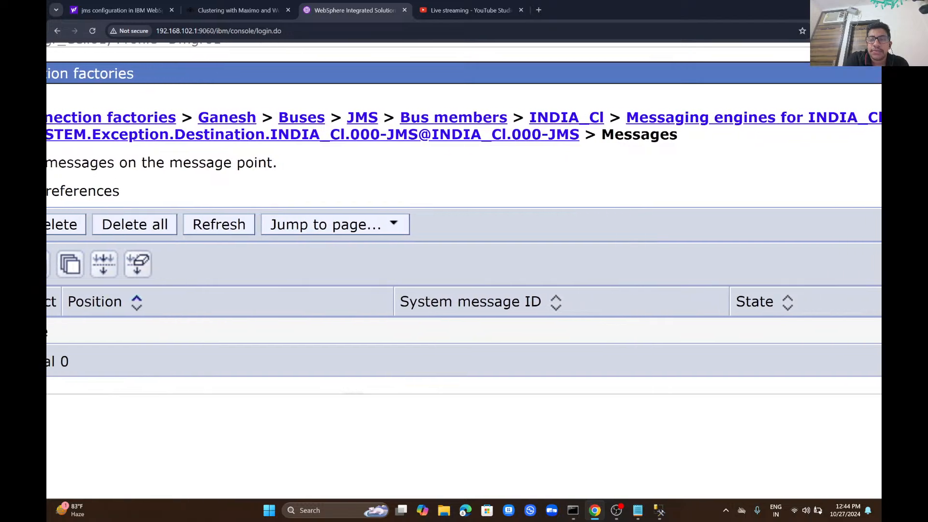
scroll(464, 270, "left", 2)
scroll(464, 271, "down", 5)
scroll(464, 271, "up", 4)
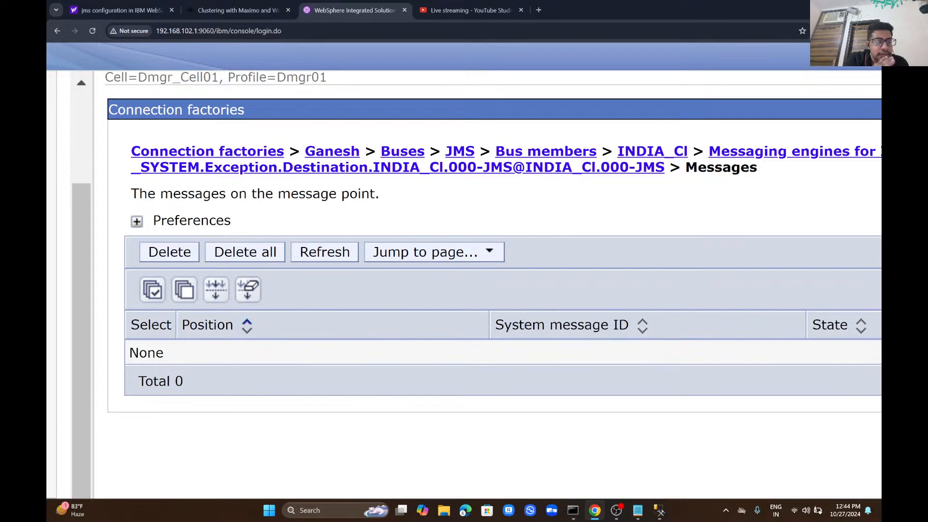
left_click(545, 152)
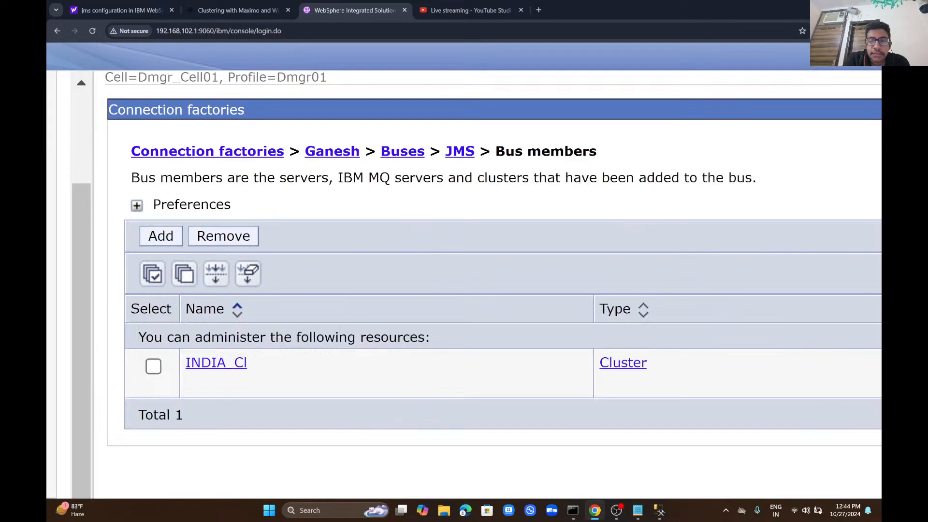
Step: Open INDIA_Cl's messaging engines and select the stopped INDIA_Cl.001-JMS engine
left_click(216, 362)
scroll(464, 271, "right", 9)
left_click(682, 330)
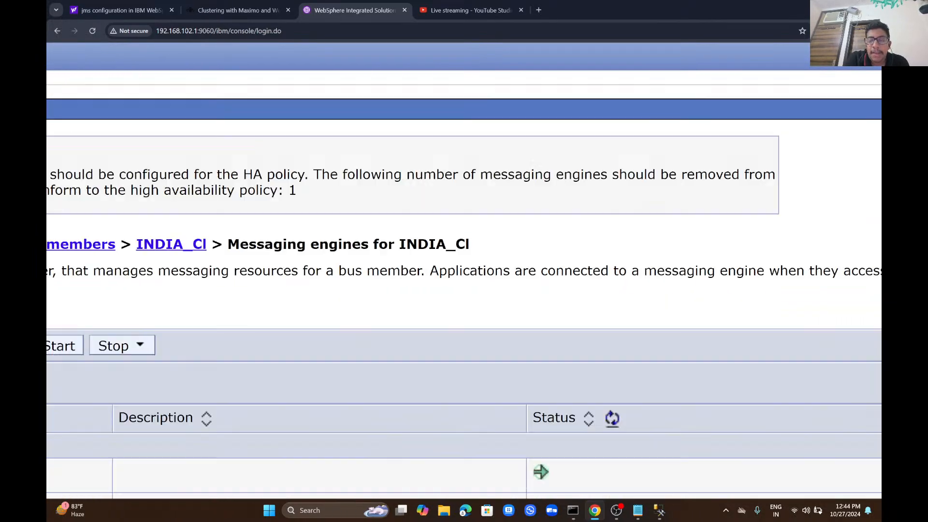
key("ctrl+minus")
key("ctrl+minus")
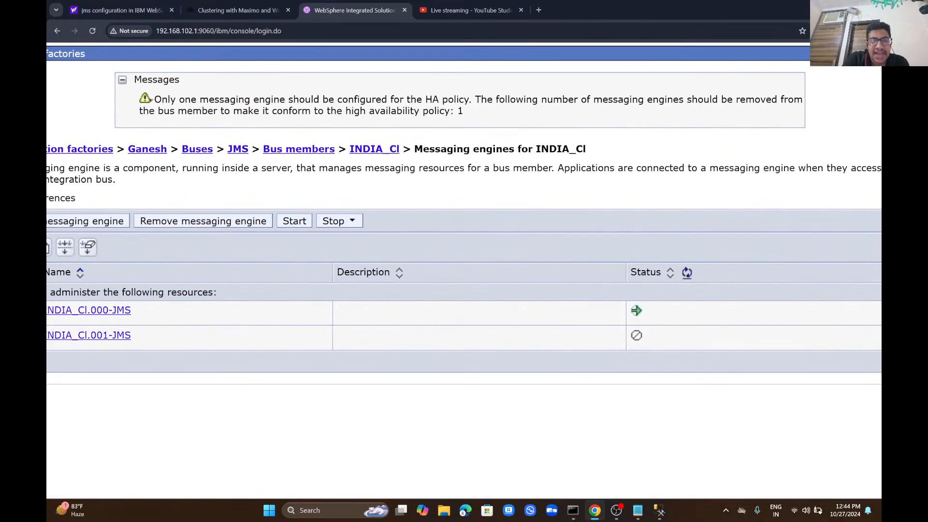
scroll(464, 271, "left", 5)
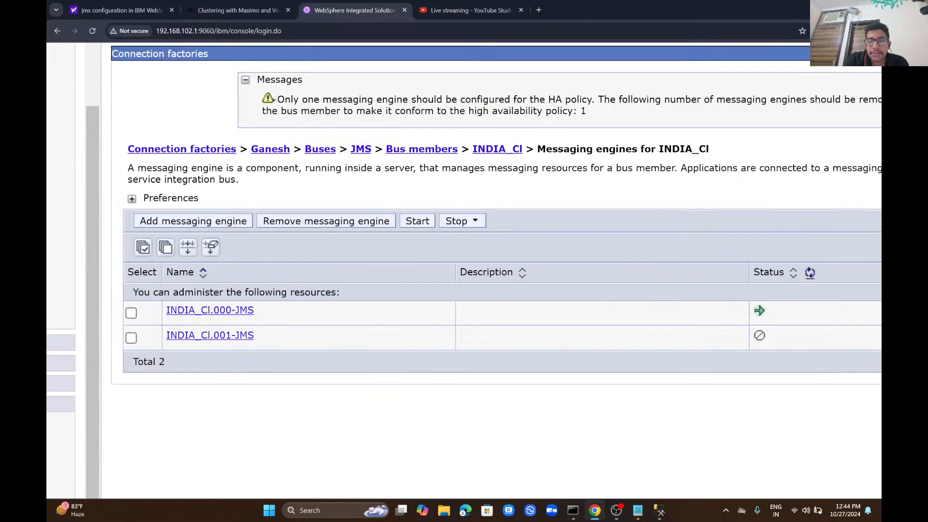
key("ctrl+minus")
key("ctrl+plus")
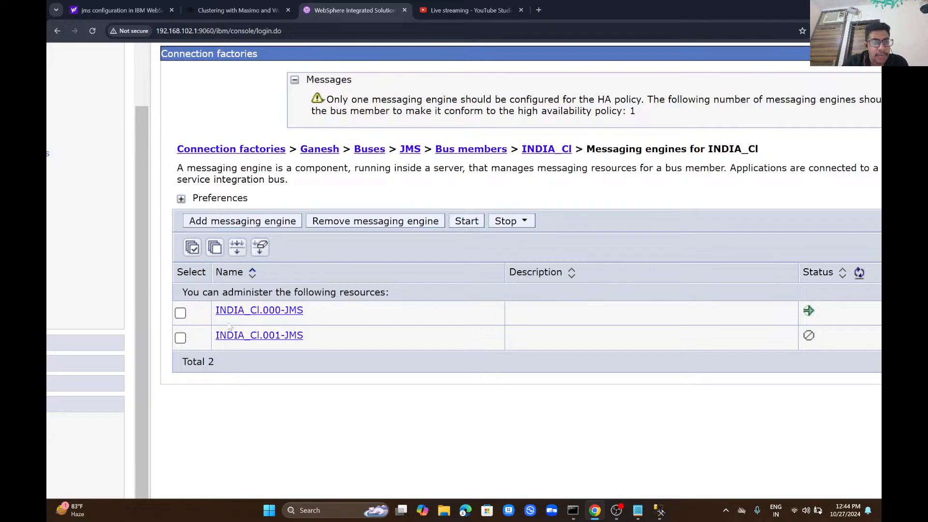
left_click(181, 339)
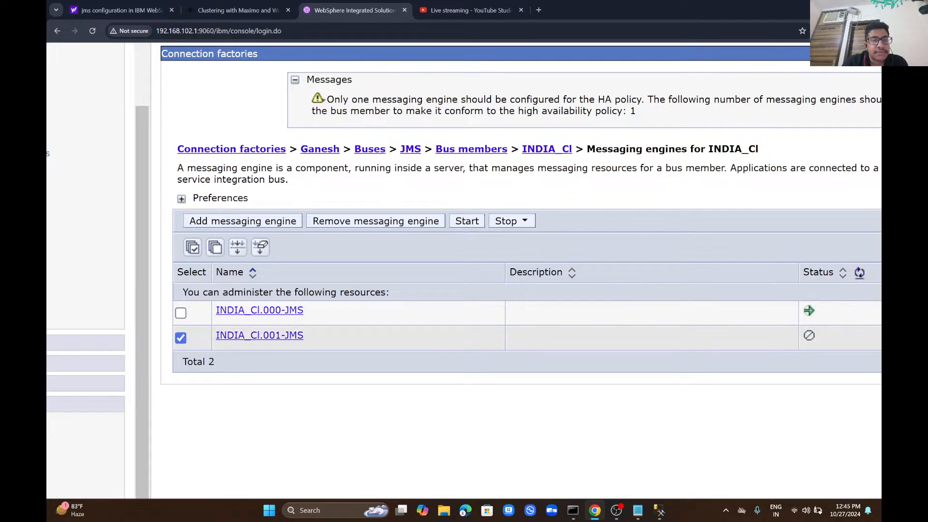
Step: Delete INDIA_Cl.001-JMS and save to the master configuration with node synchronization
left_click(398, 226)
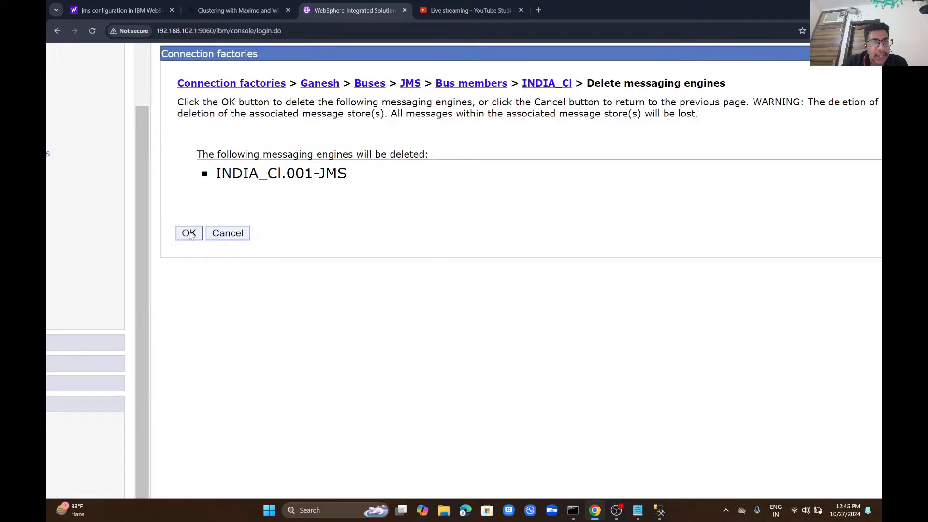
left_click(189, 234)
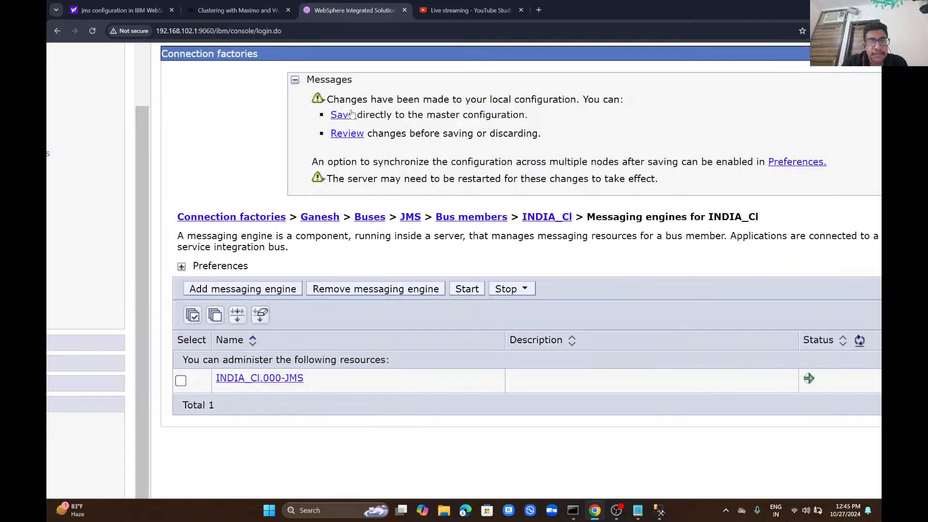
left_click(347, 135)
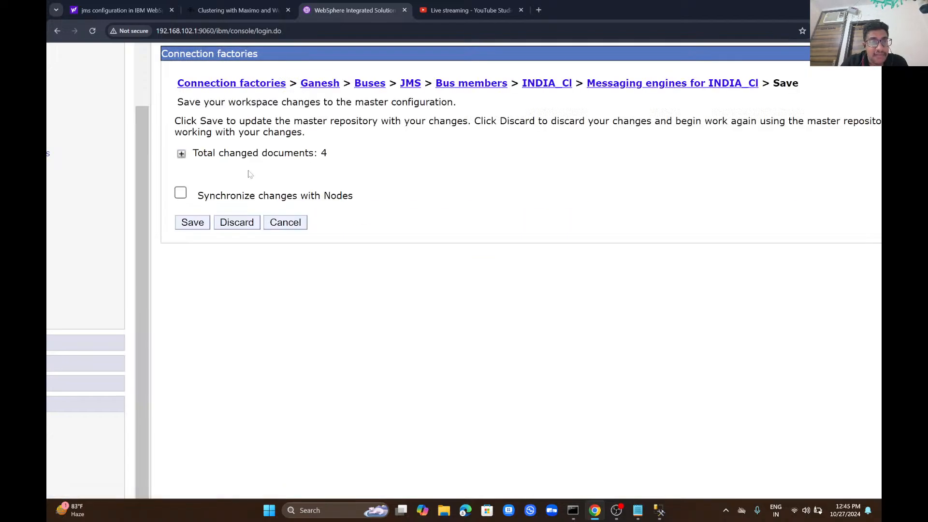
left_click(181, 193)
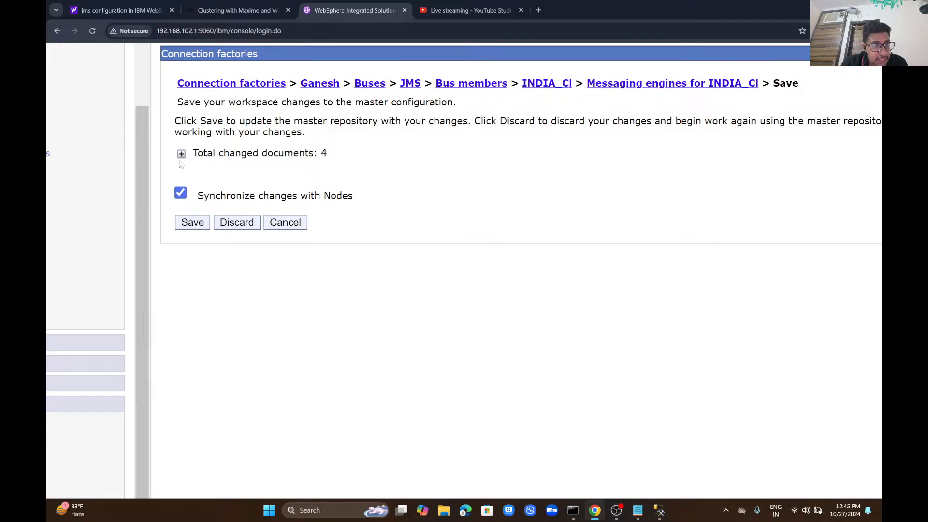
left_click(181, 154)
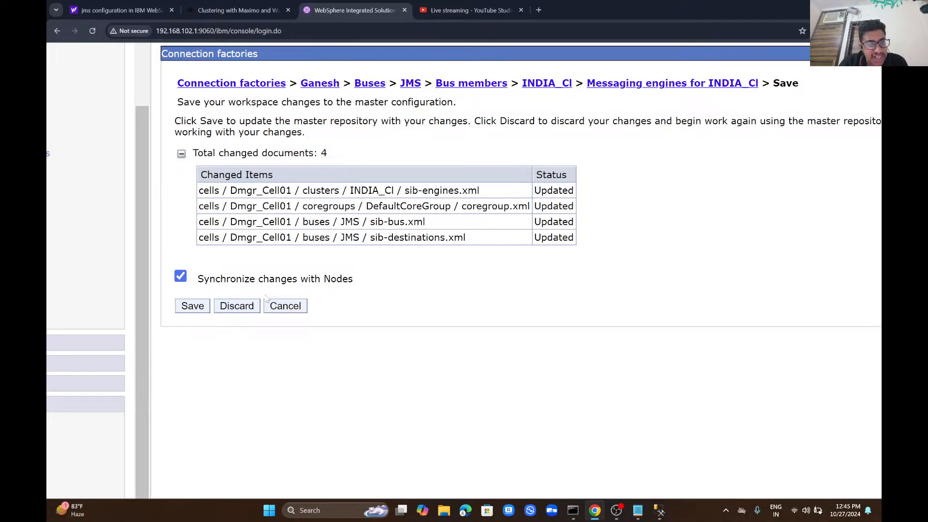
left_click(194, 307)
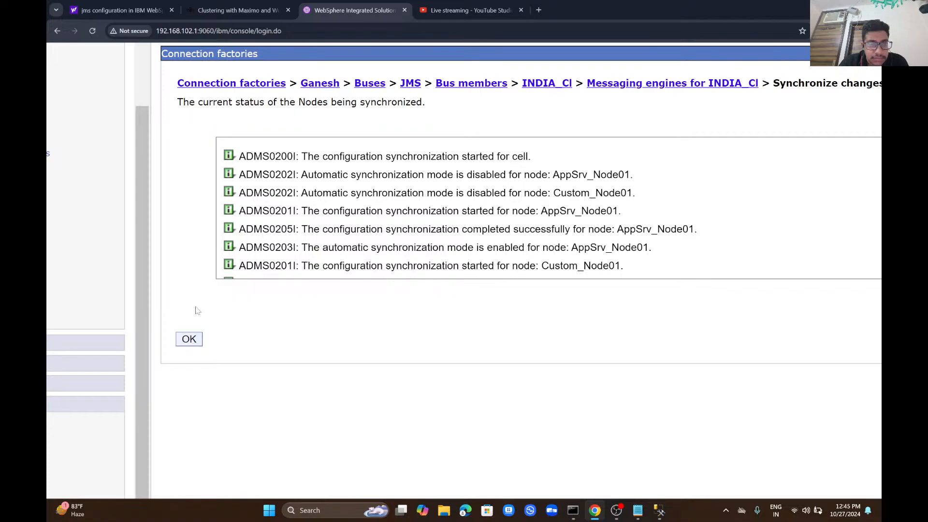
left_click(193, 340)
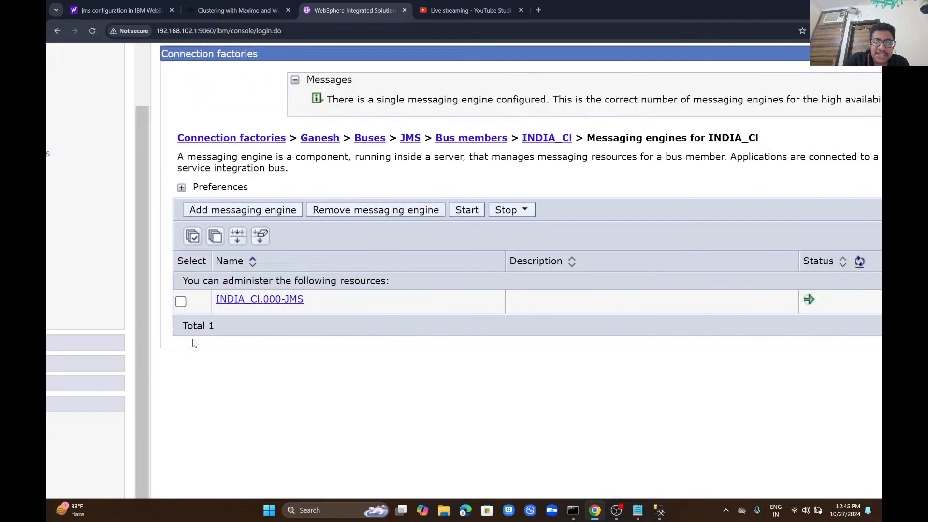
key("alt+Tab")
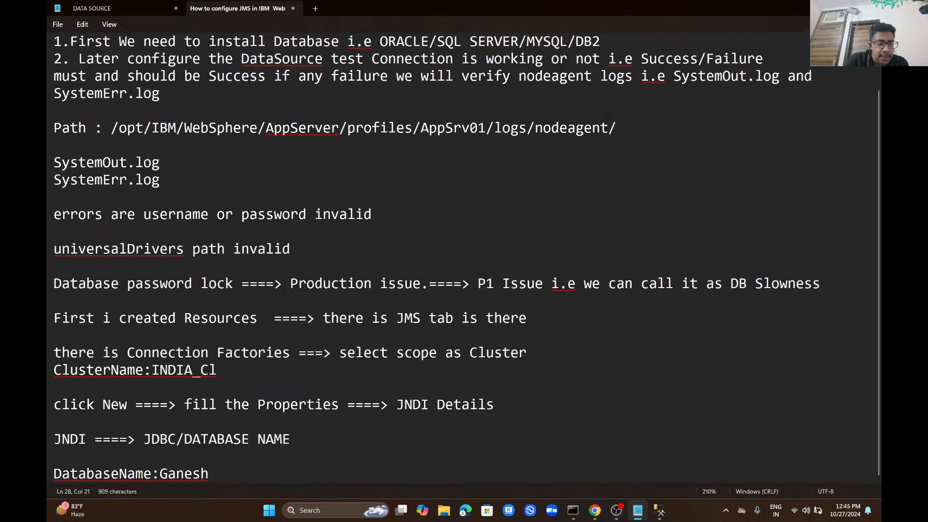
Step: Add a blank line below DatabaseName:Ganesh in the notes, then revisit the Ganesh connection factory page
key("Return")
key("Return")
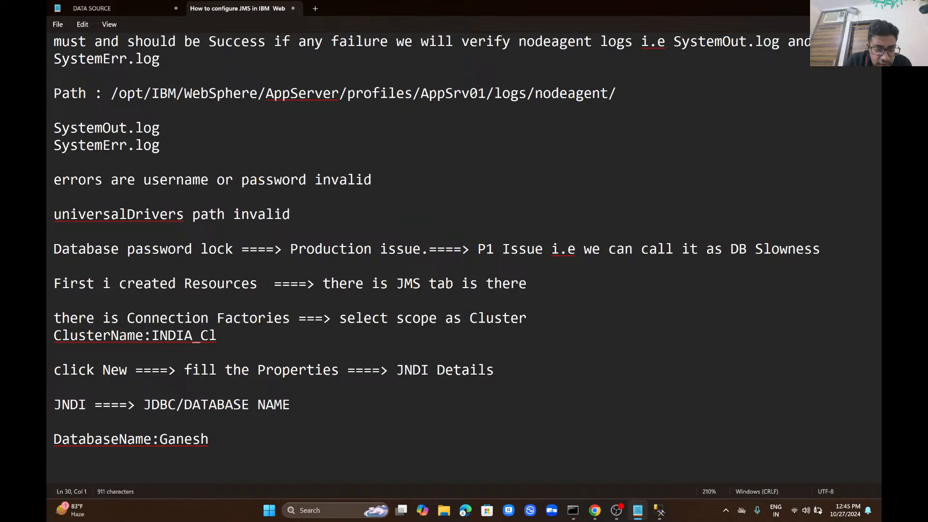
key("alt+Tab")
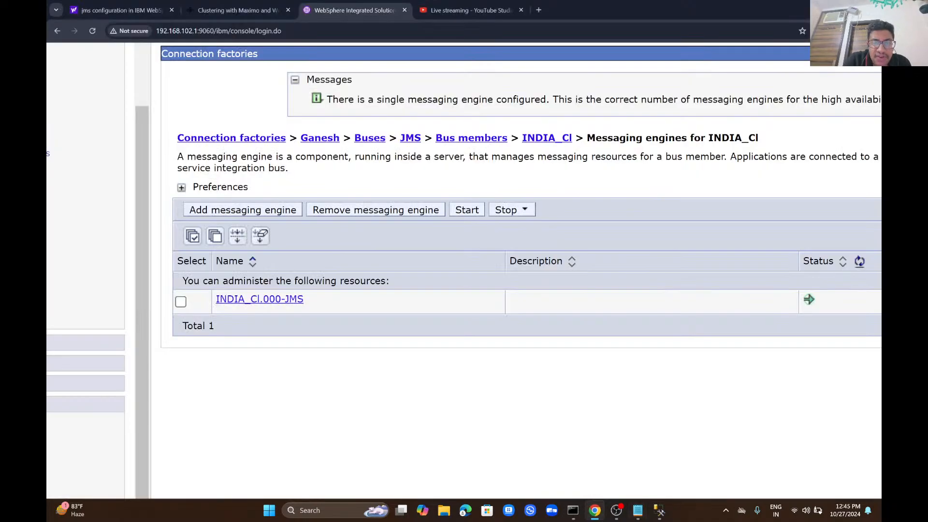
left_click(453, 138)
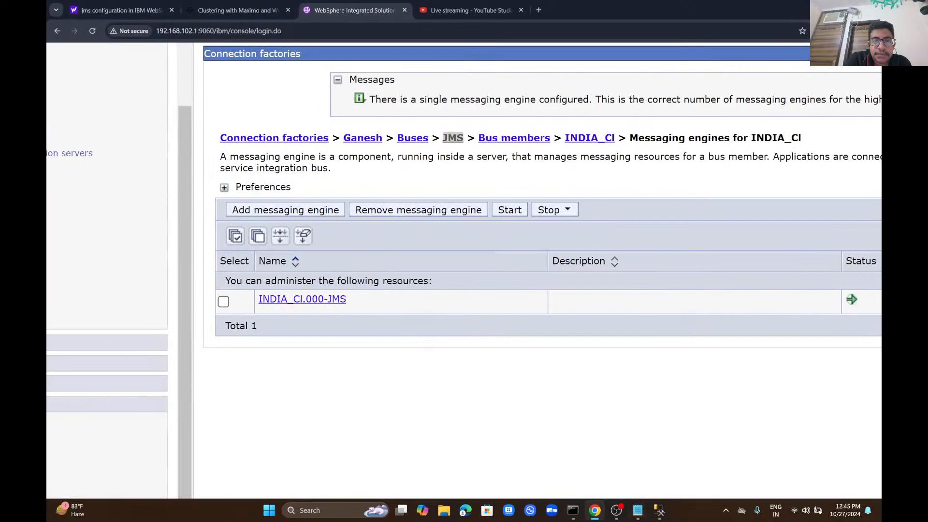
scroll(483, 266, "down", 6)
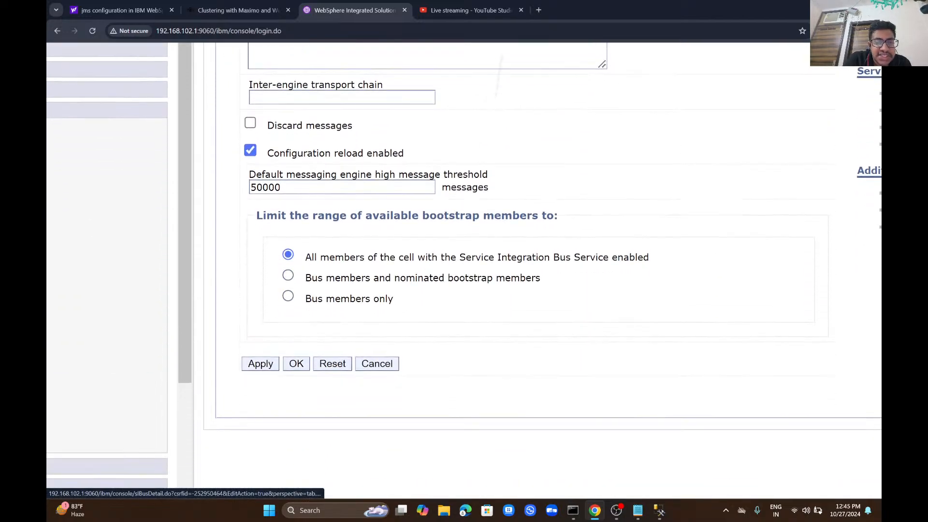
scroll(464, 271, "up", 8)
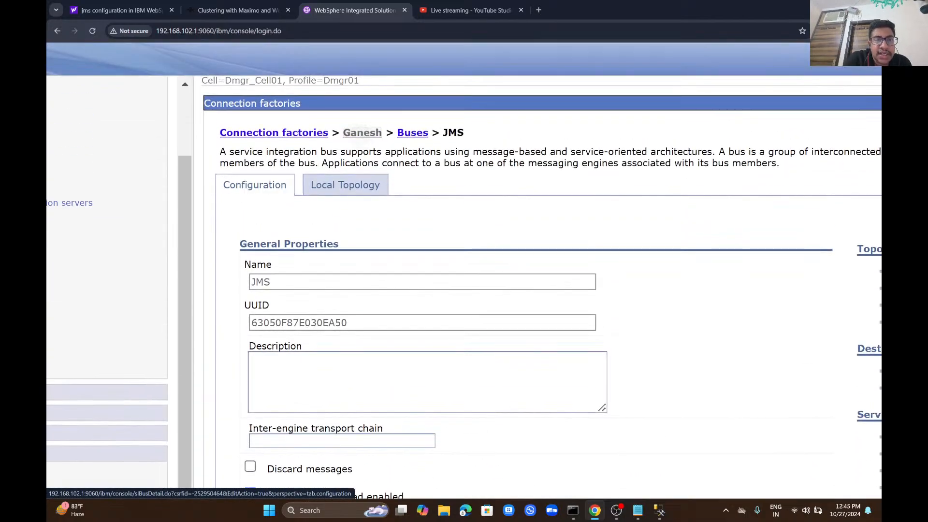
key("alt+Left")
scroll(464, 290, "down", 8)
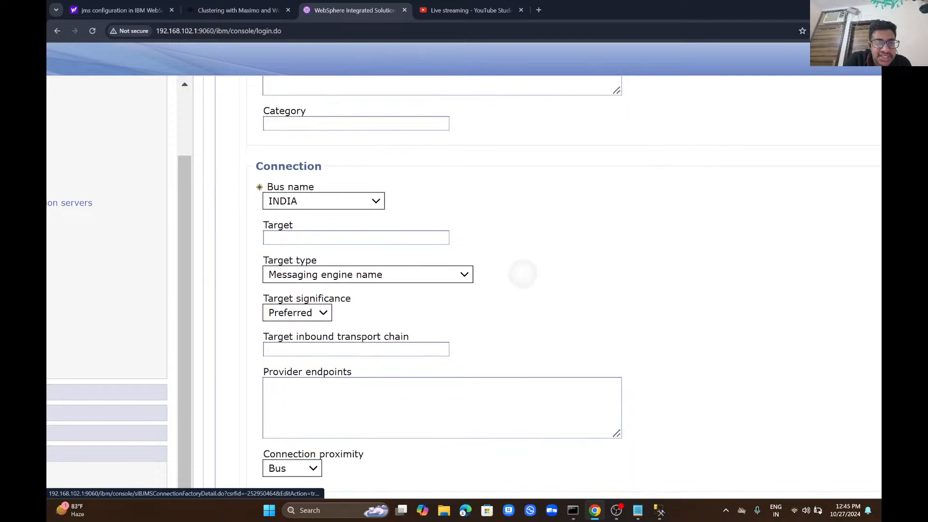
scroll(464, 280, "up", 8)
scroll(464, 280, "right", 3)
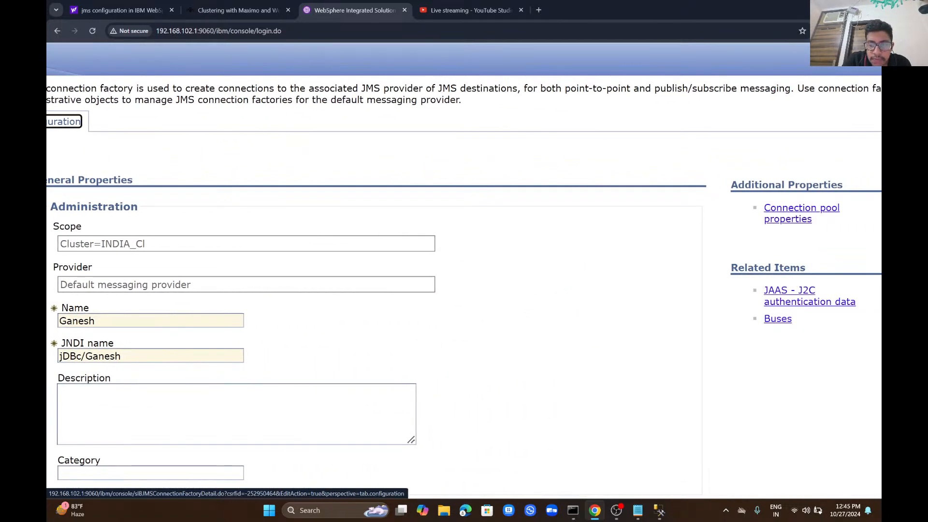
key("alt+Tab")
Step: Note 'after completed all properties in the connection Factories right side there is Related Items ====> Buses ====> click BUSES'
type("after completed all properties ")
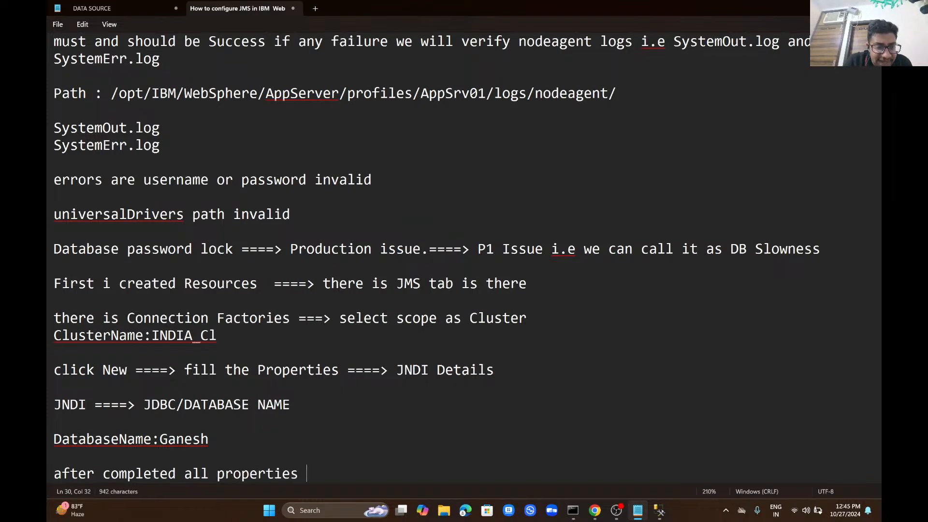
type("i")
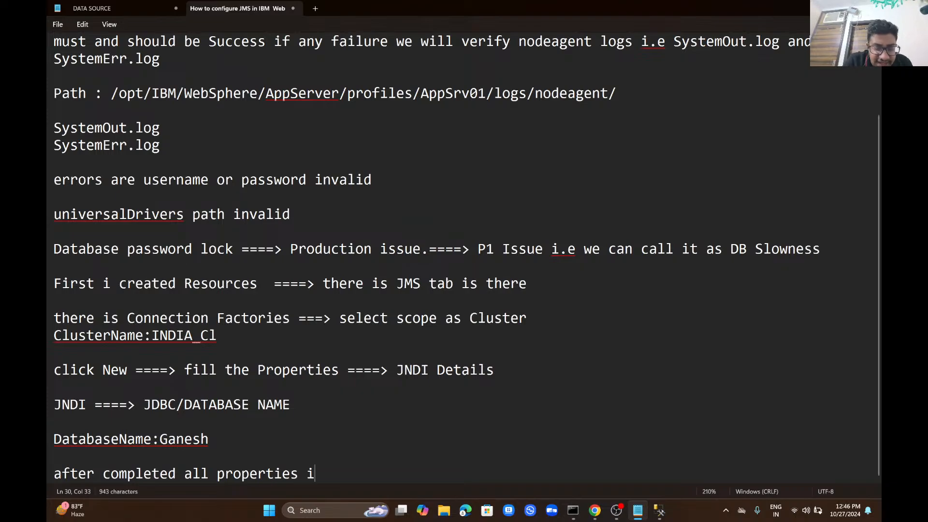
type("n the co")
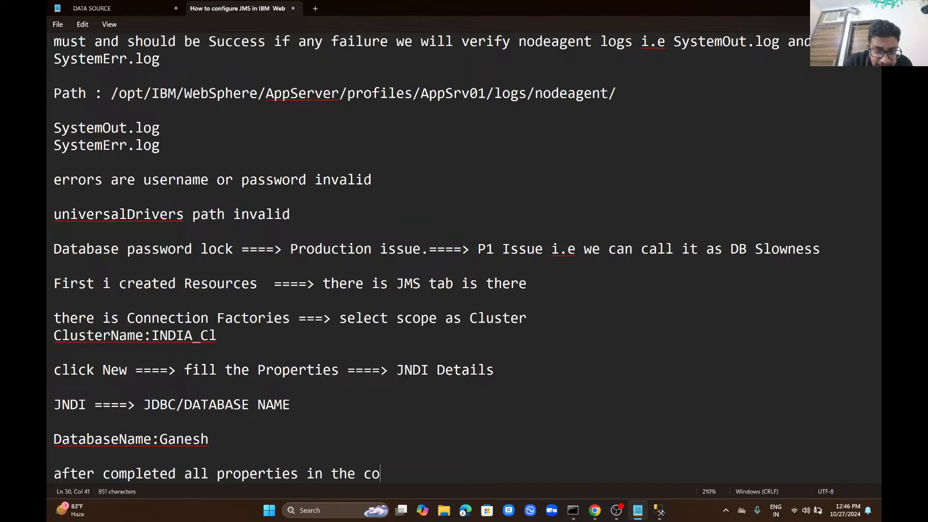
type("nnection ")
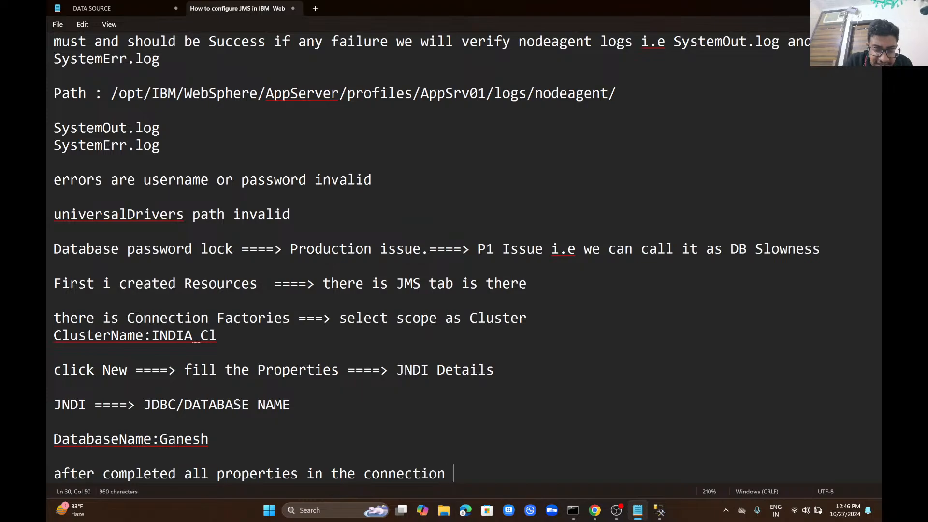
type("Factories ")
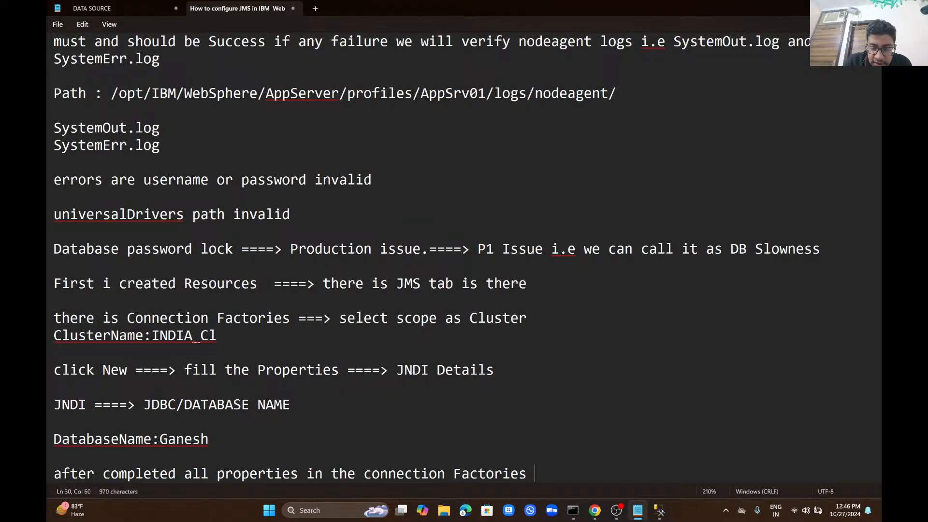
type("righ")
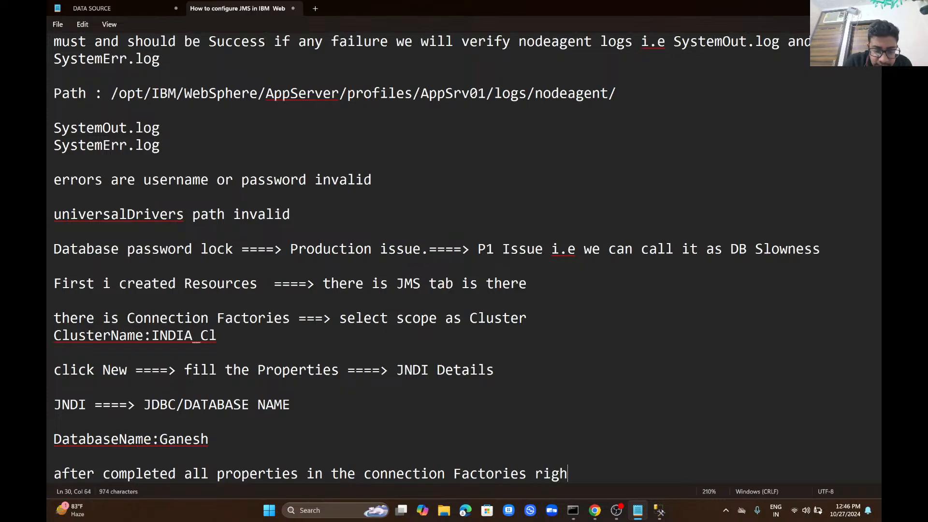
type("t side")
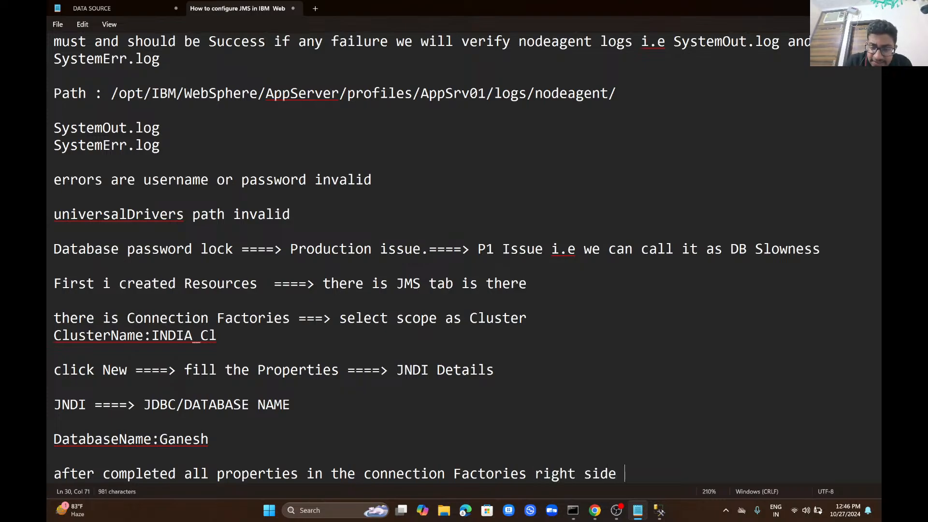
key("alt+Tab")
key("alt+Tab")
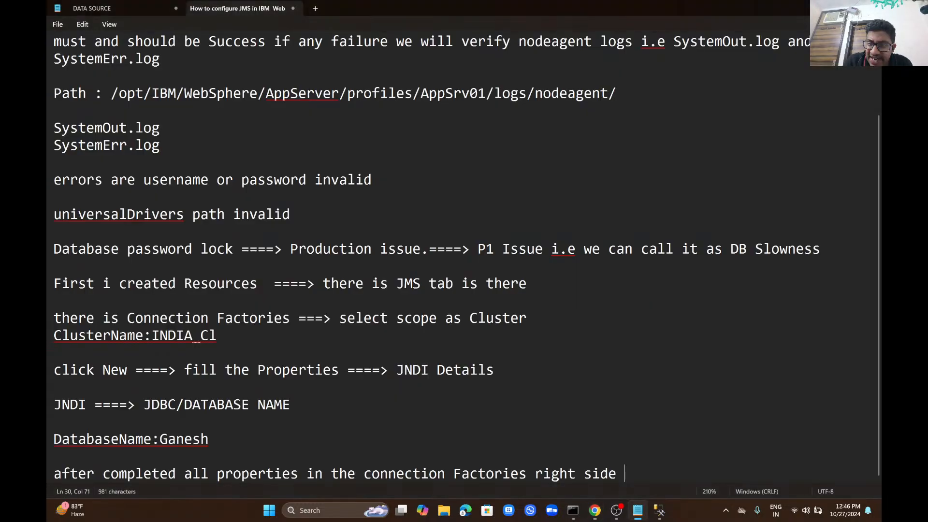
type("there ")
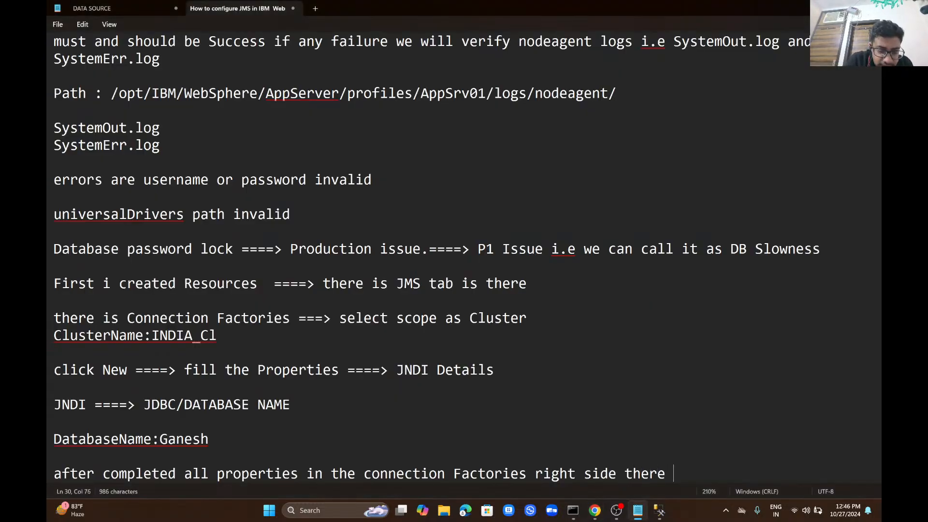
type("is Rela")
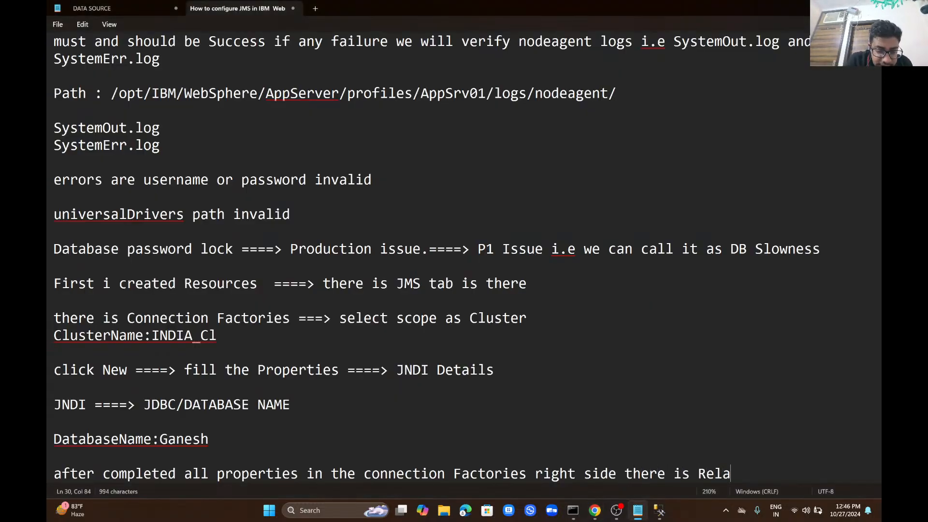
type("ted Items ")
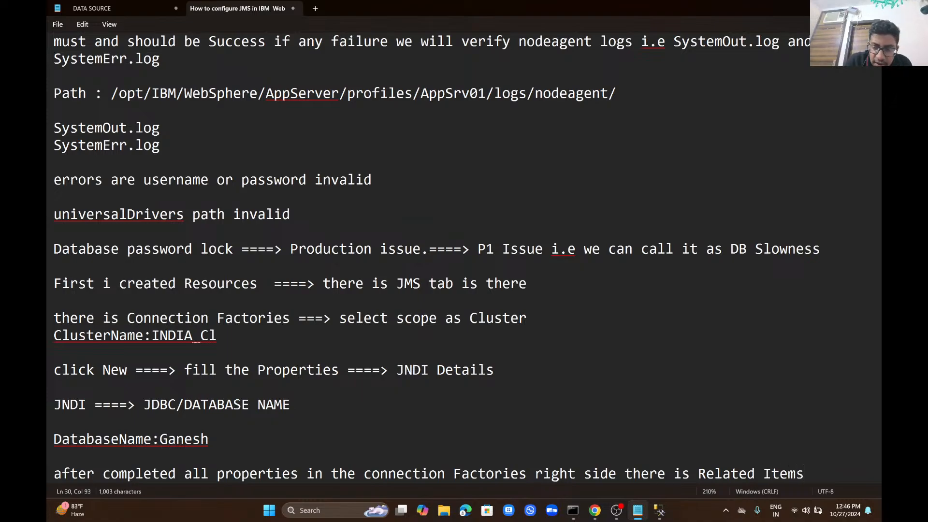
type("====>")
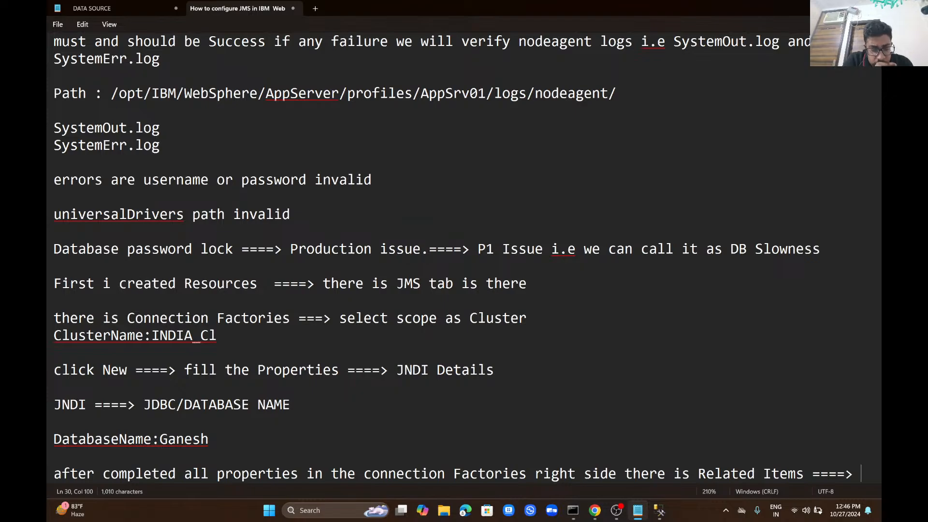
key("alt+Tab")
key("alt+Tab")
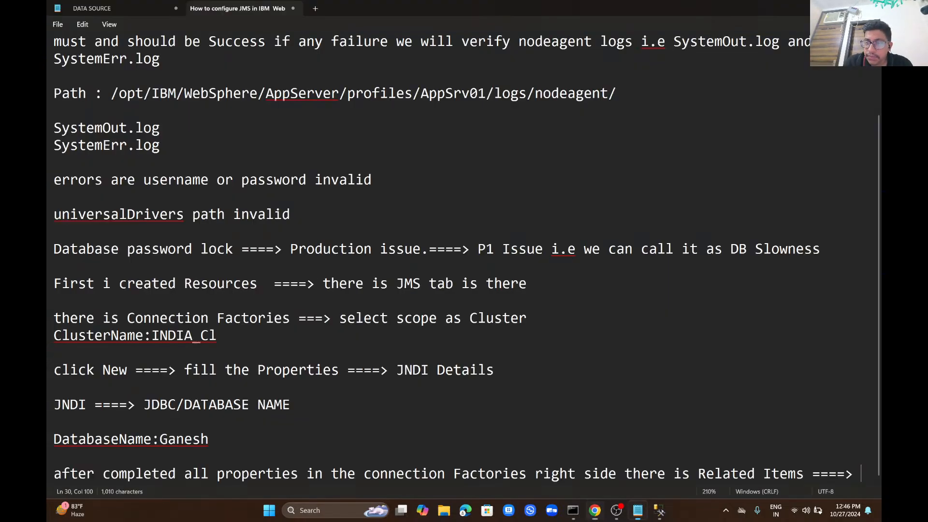
type("Buses ")
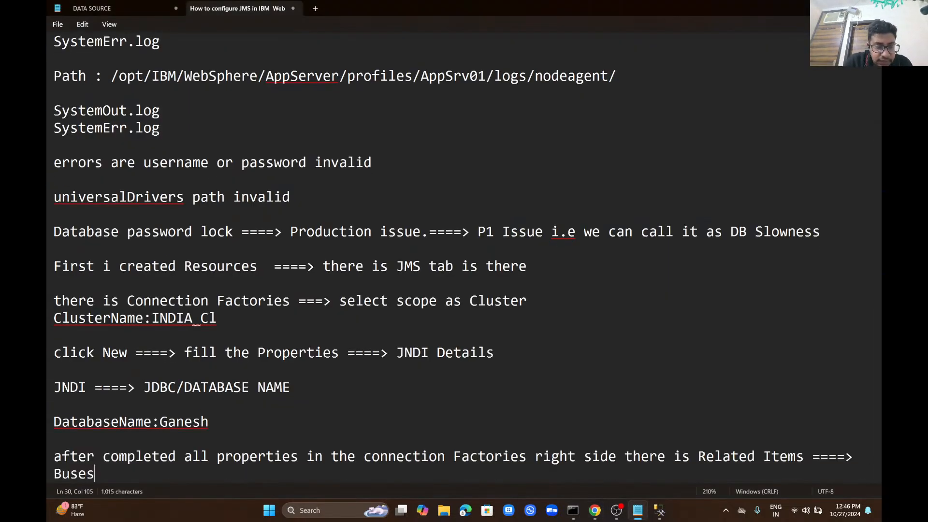
type("===")
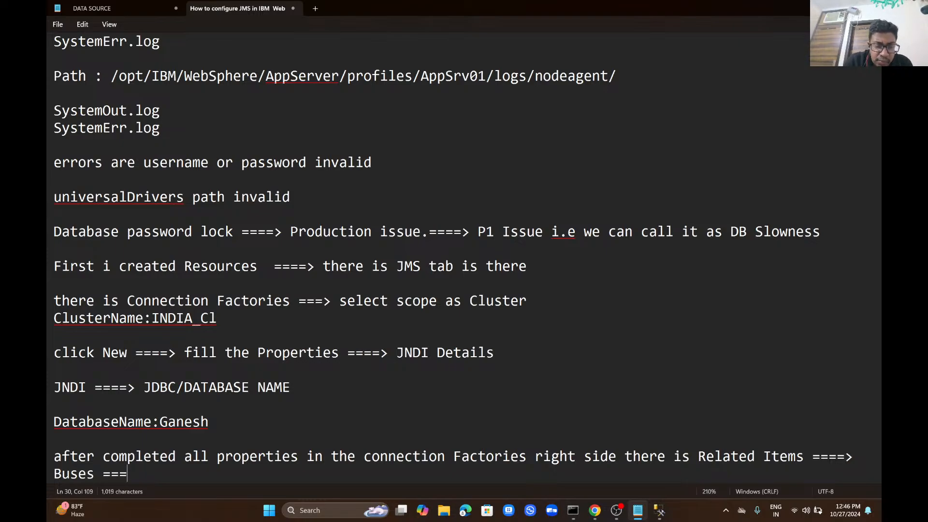
type("=> click")
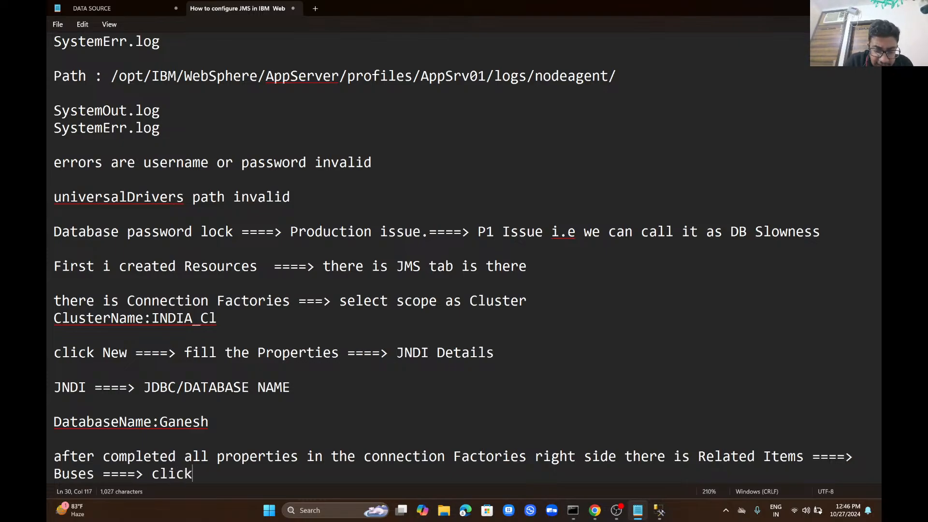
type(" BUSES")
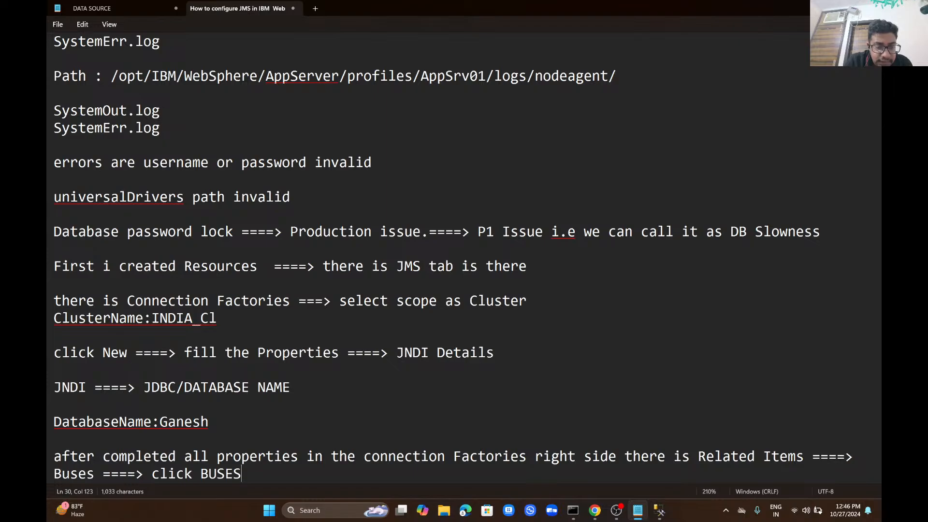
key("alt+Tab")
Step: Show the Ganesh factory's Buses list (INDIA, JMS) and append '===> click NEW ===>' to the notes
left_click(777, 320)
scroll(464, 287, "left", 3)
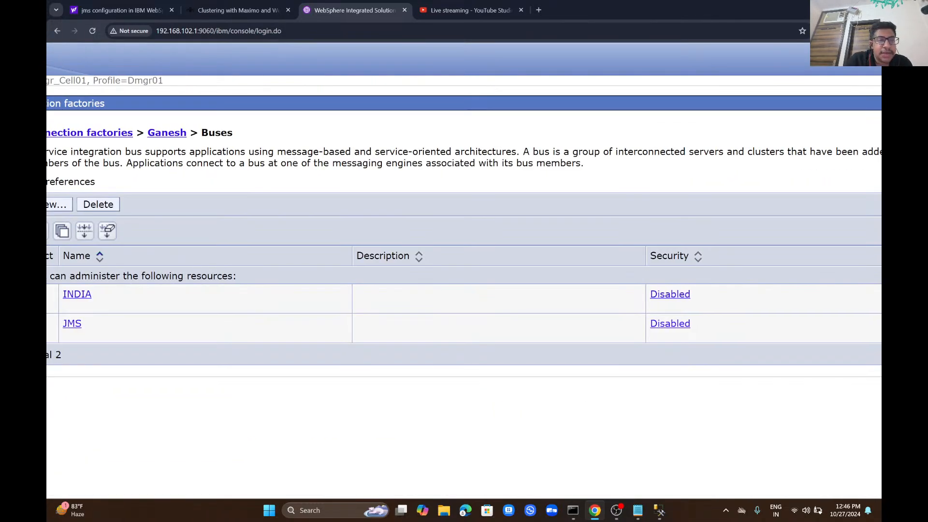
scroll(464, 287, "left", 3)
key("alt+Tab")
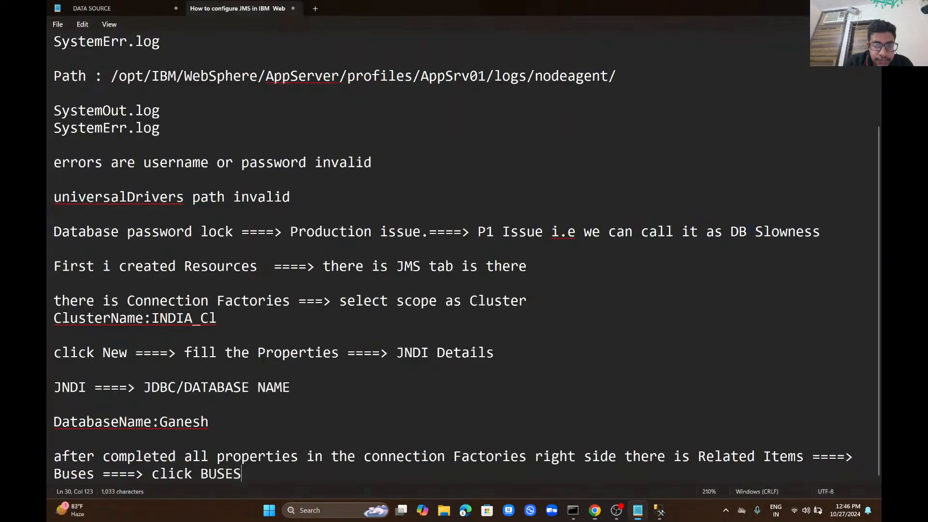
type("===>")
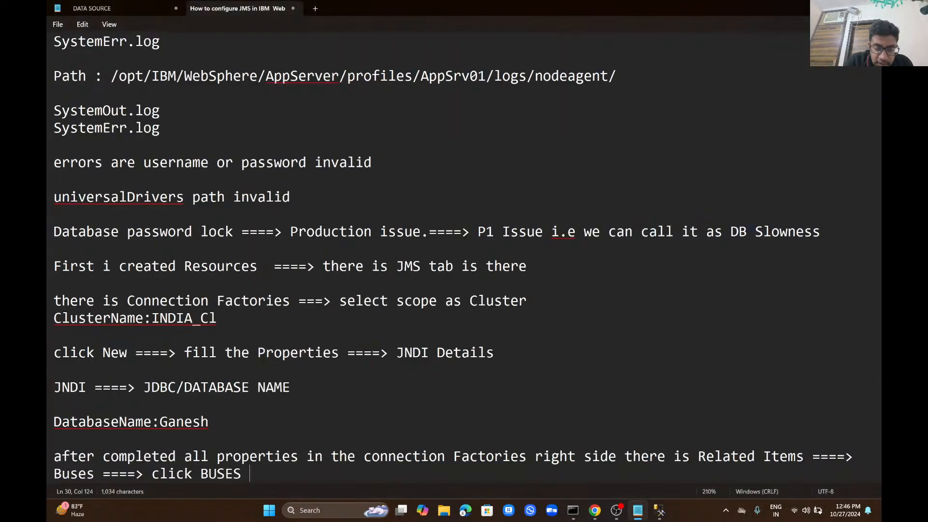
type(" click ")
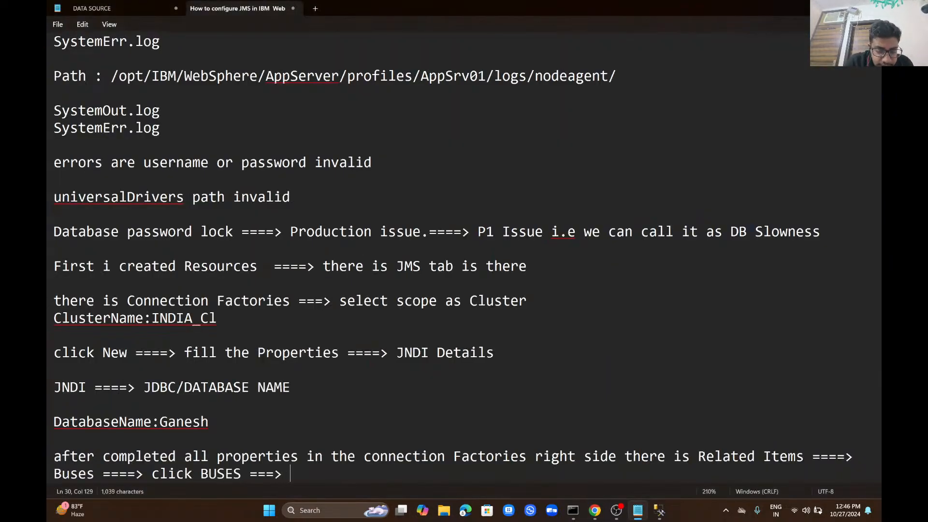
type("NE")
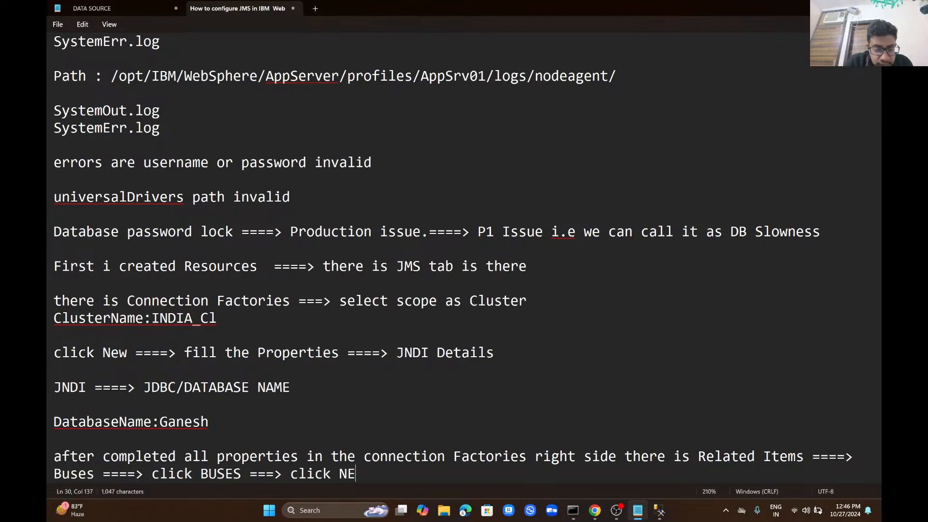
type("W ===>")
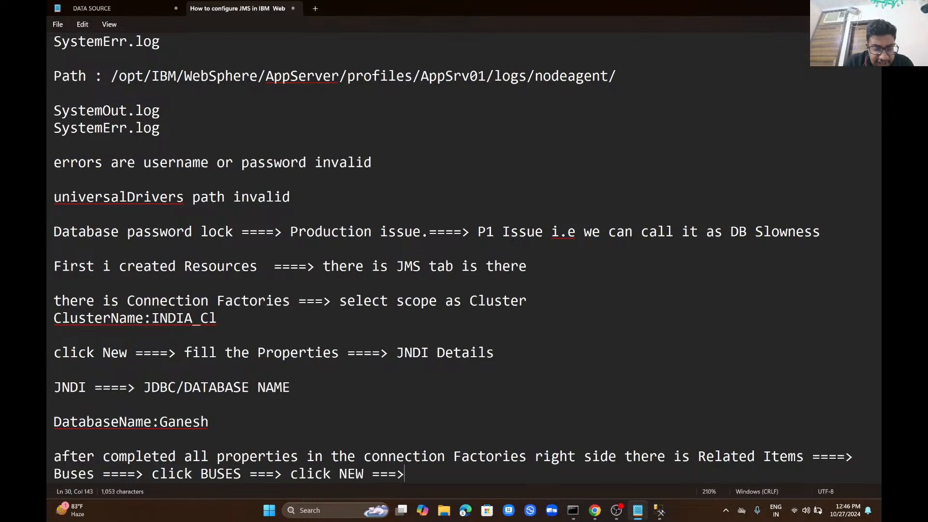
Step: Open the JMS bus details and add 'Name :JMS' to the notes
key("alt+Tab")
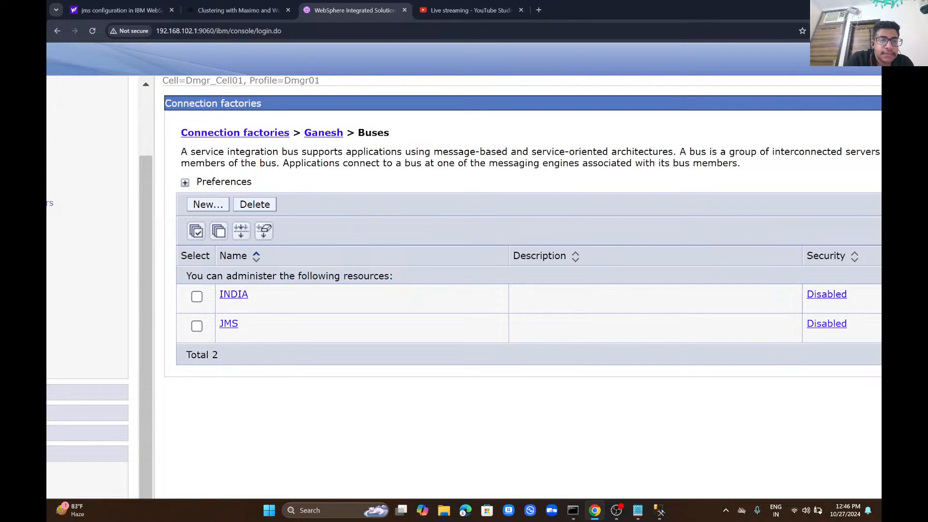
left_click(229, 323)
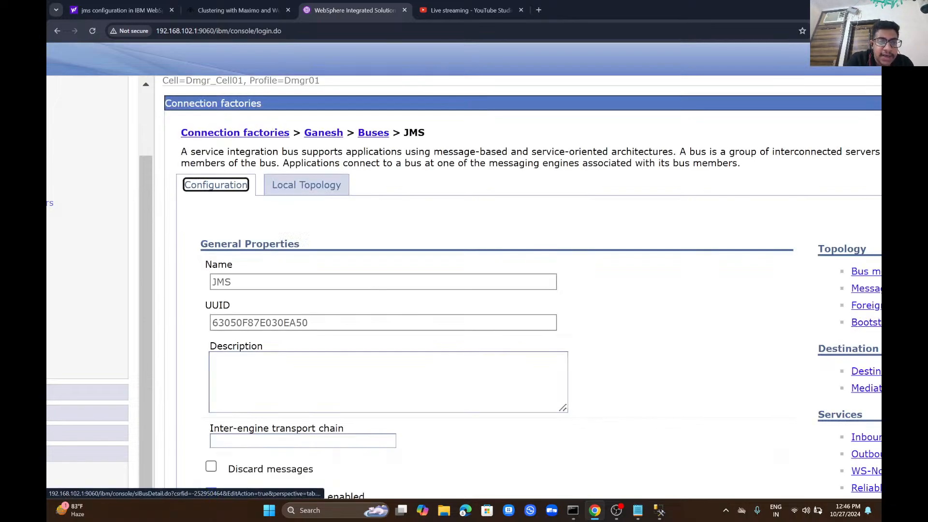
key("alt+Tab")
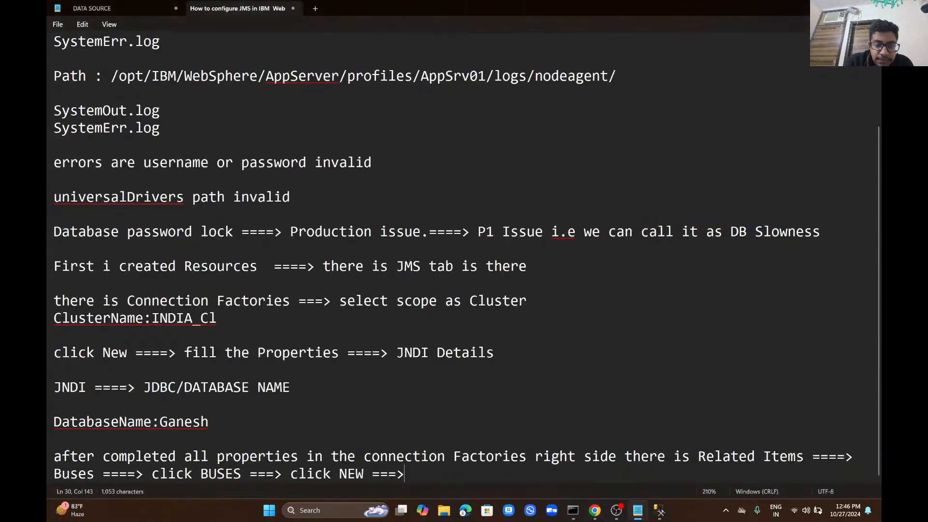
type("Name ")
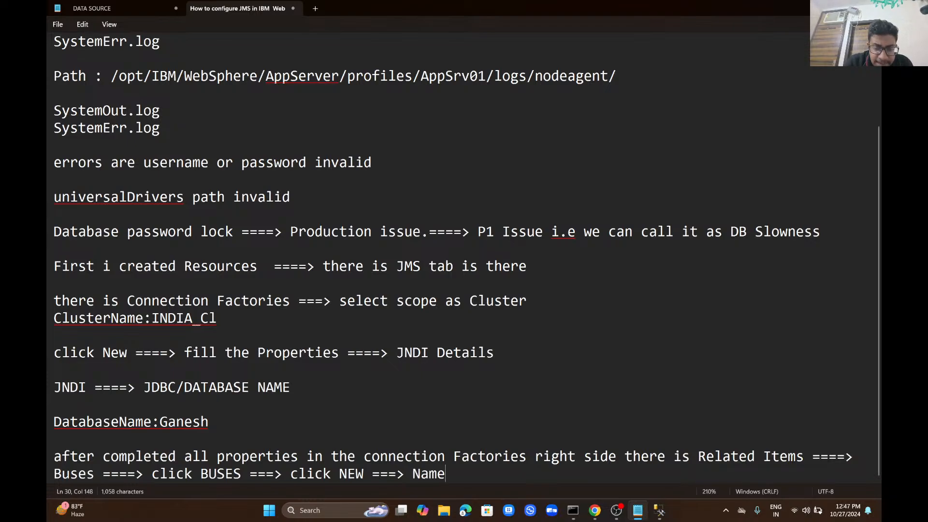
type(":JMS")
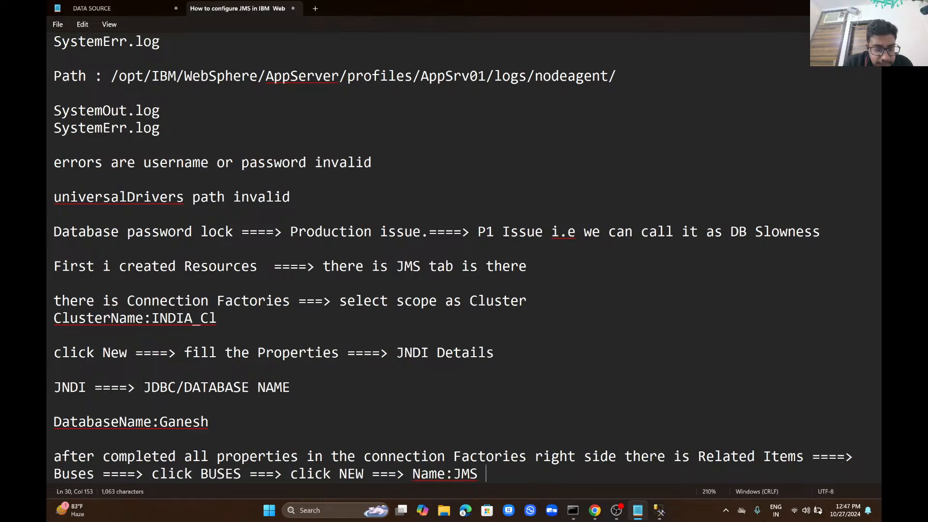
Step: Check the JMS bus's messaging engine INDIA_Cl.000-JMS and its bus member INDIA_Cl
key("alt+Tab")
scroll(420, 270, "down", 5)
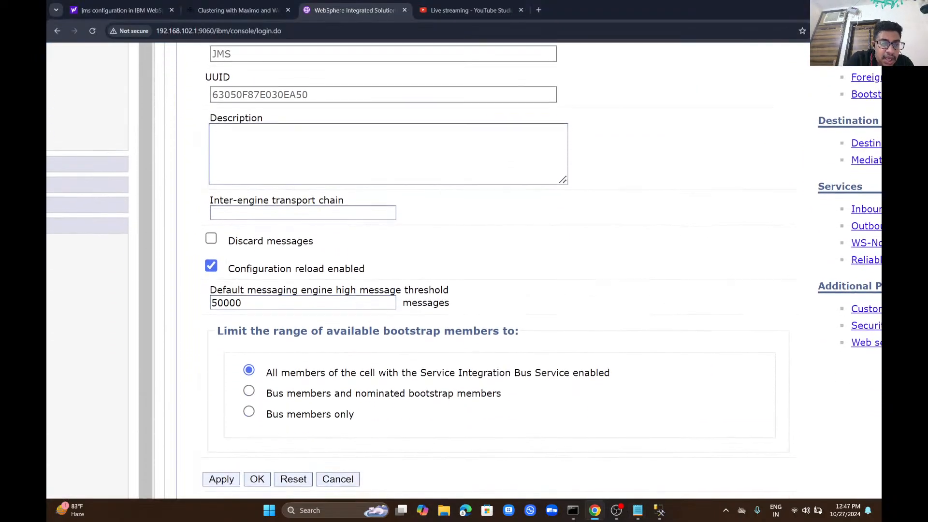
scroll(464, 271, "down", 2)
scroll(464, 271, "up", 4)
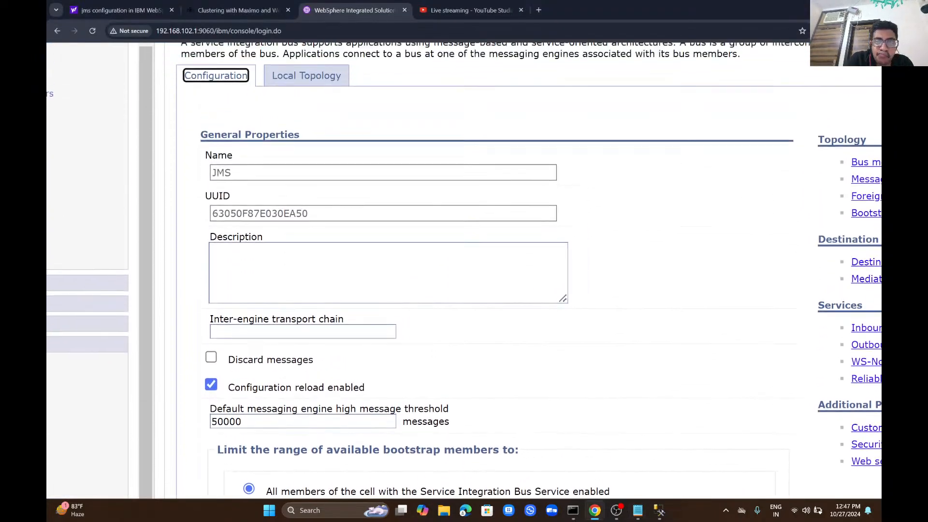
scroll(465, 271, "right", 4)
scroll(464, 271, "up", 1)
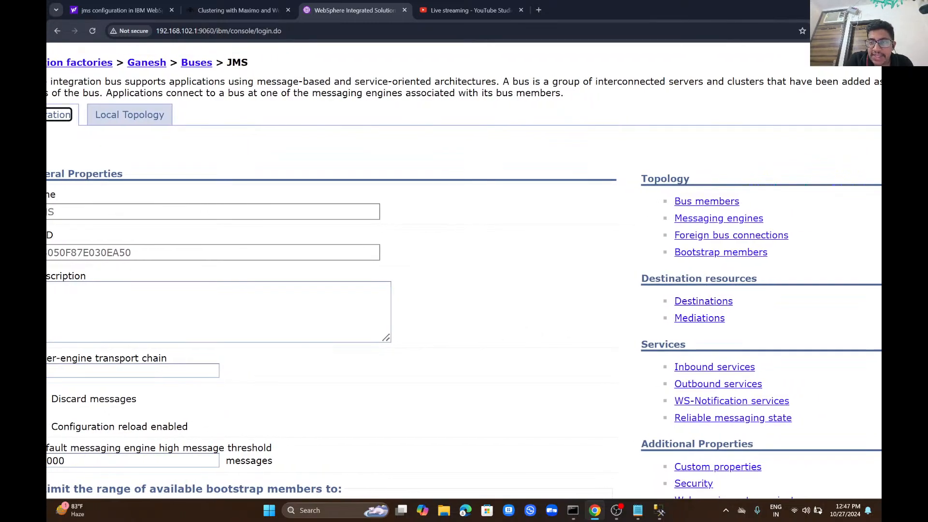
left_click(718, 218)
scroll(464, 271, "left", 4)
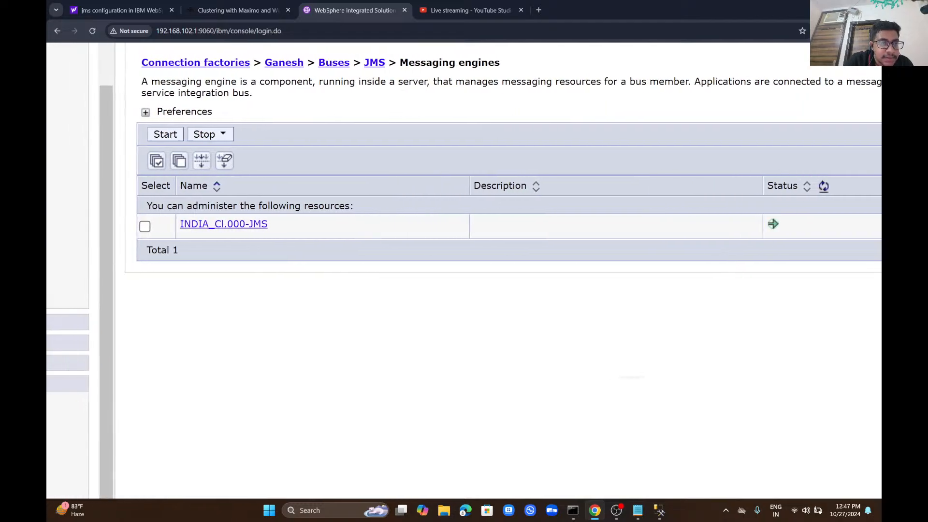
left_click(329, 62)
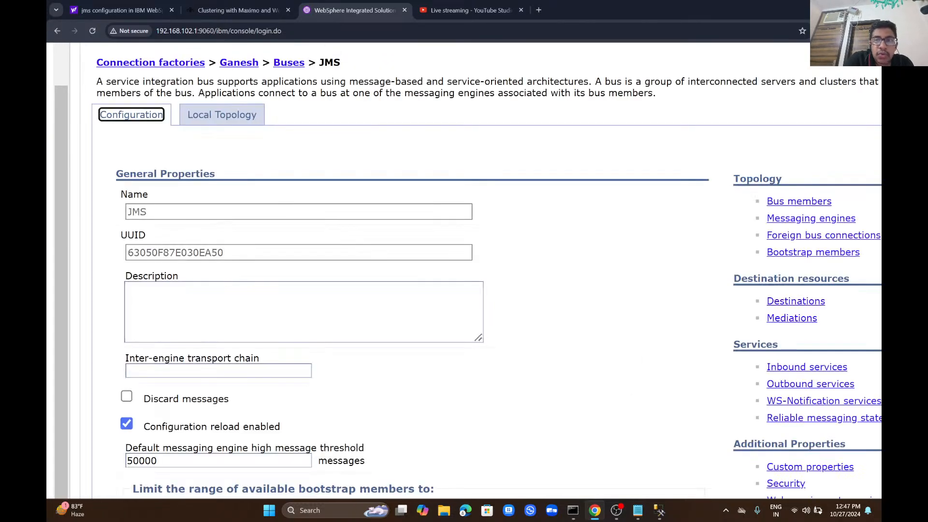
left_click(739, 203)
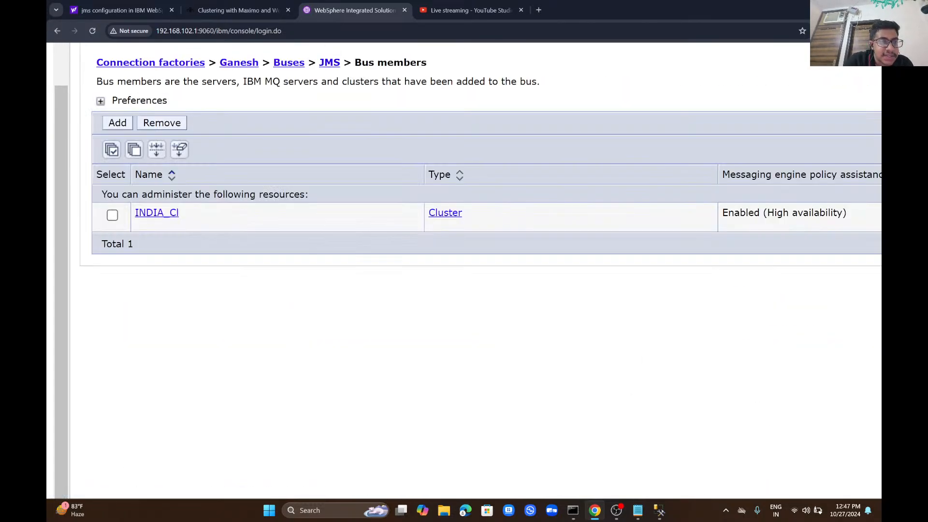
key("alt+Tab")
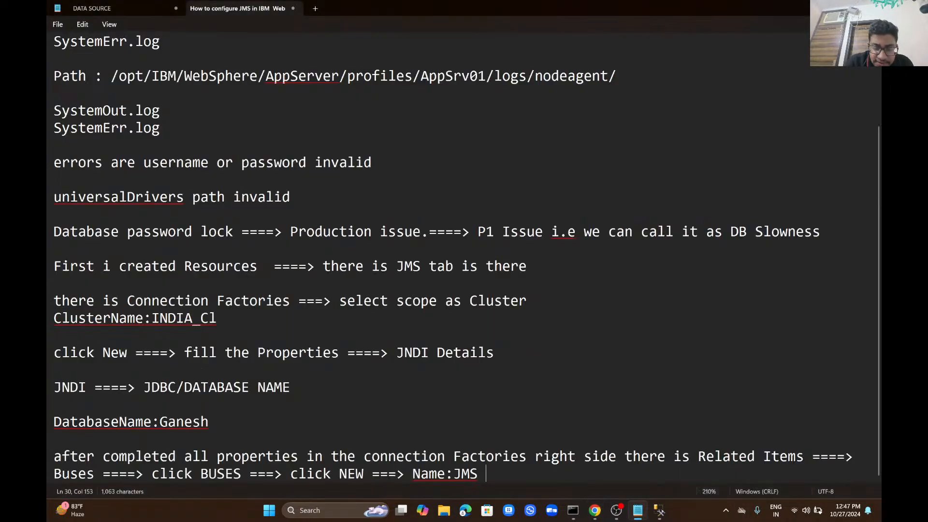
Step: Extend the notes with '====> gives required Properties ====>and press ADD ====>'
type("====> ap")
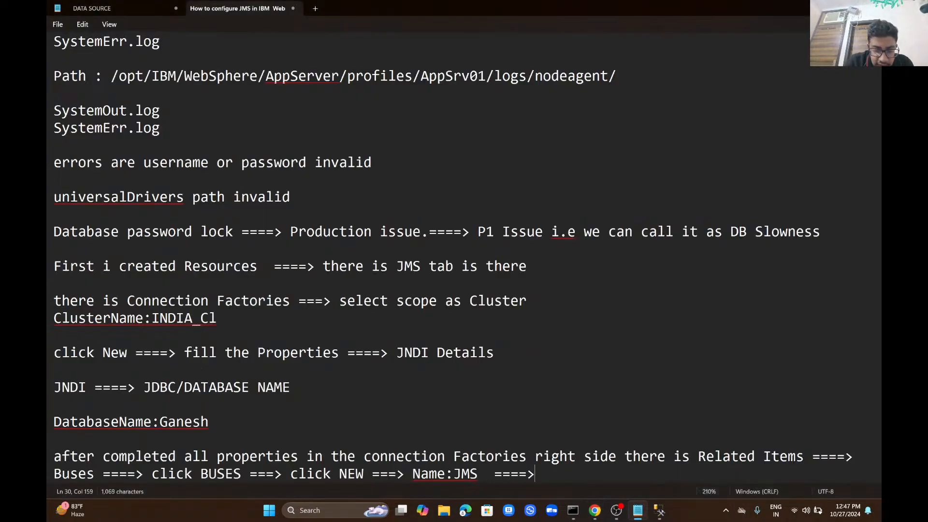
type("ply")
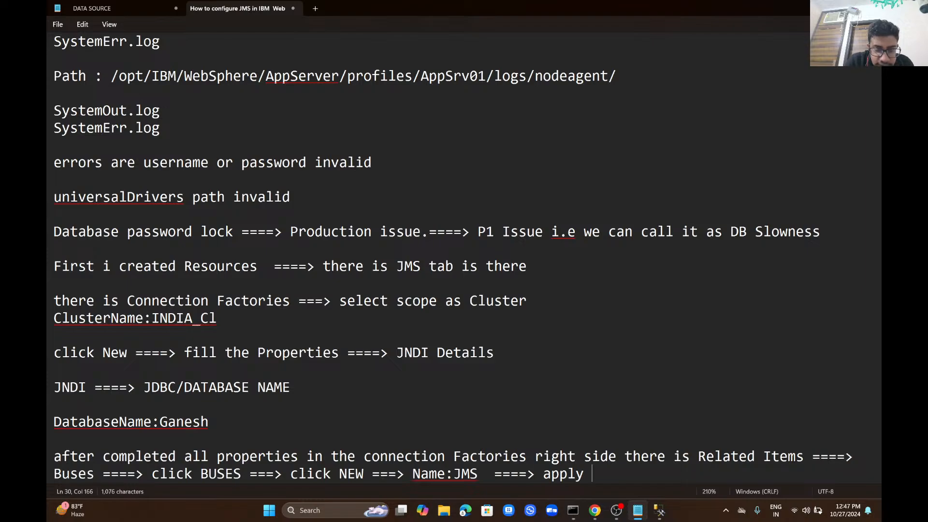
key("BackSpace")
key("BackSpace")
key("BackSpace")
key("BackSpace")
key("BackSpace")
key("BackSpace")
type("g")
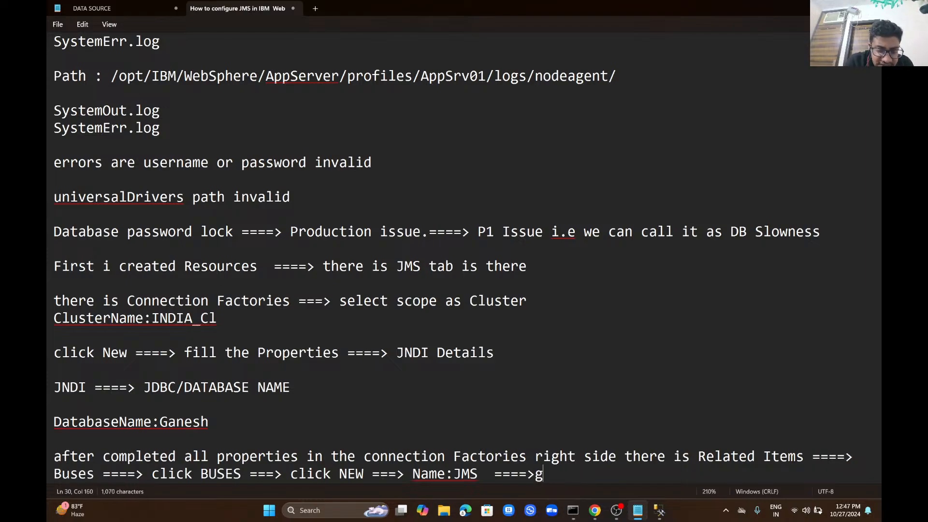
type("ives ")
type("r")
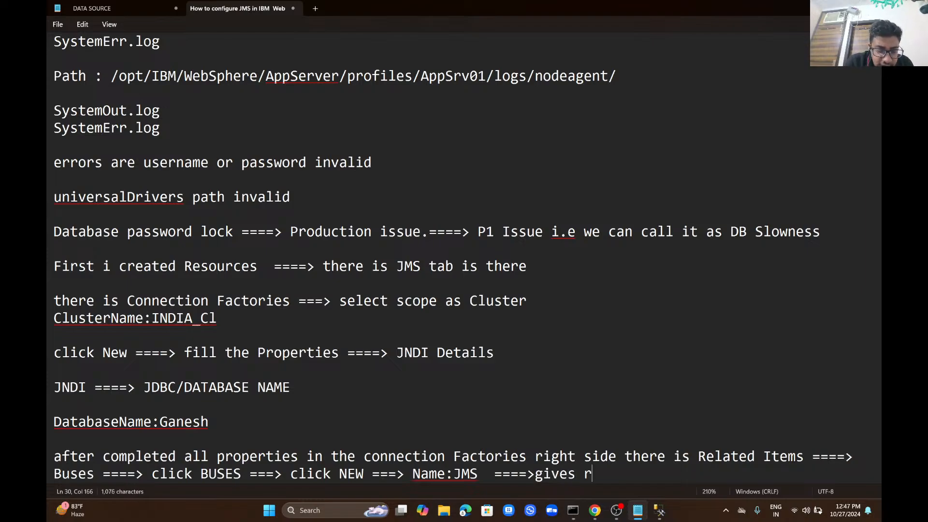
type("equired P")
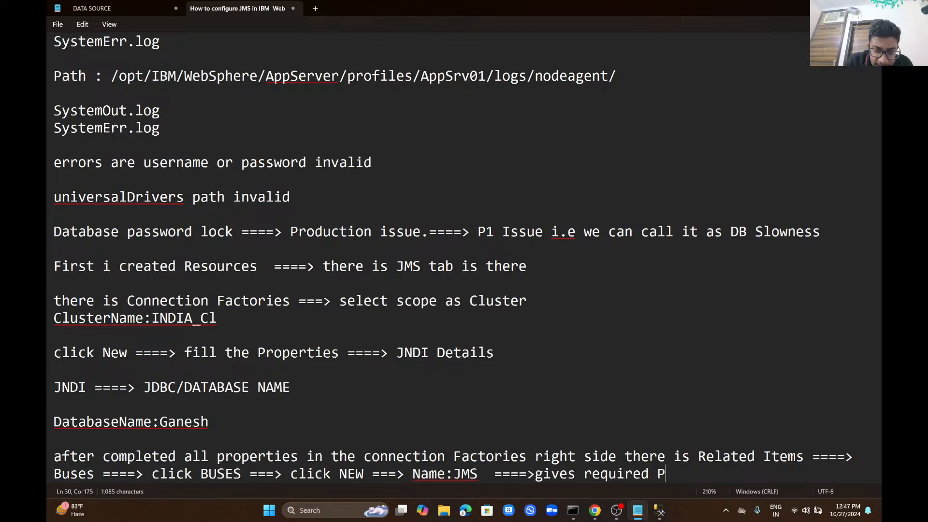
type("roperties ")
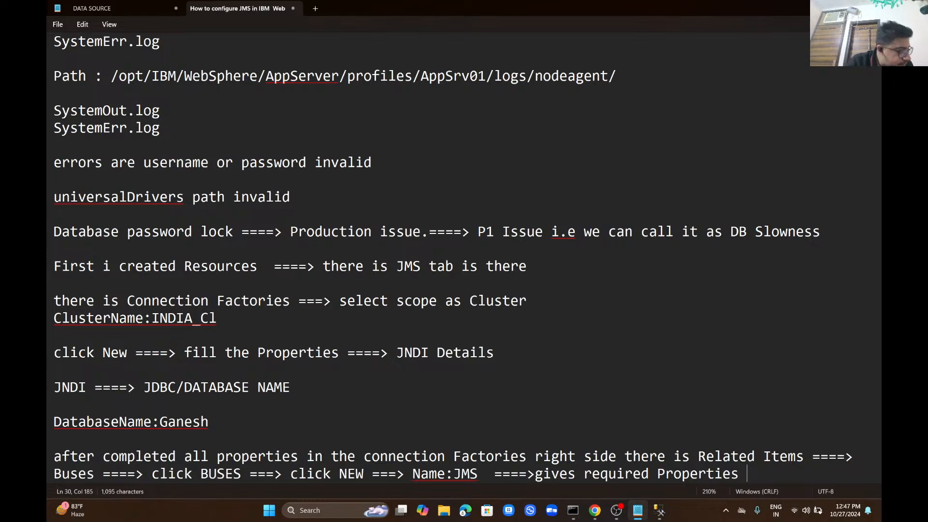
type("====>")
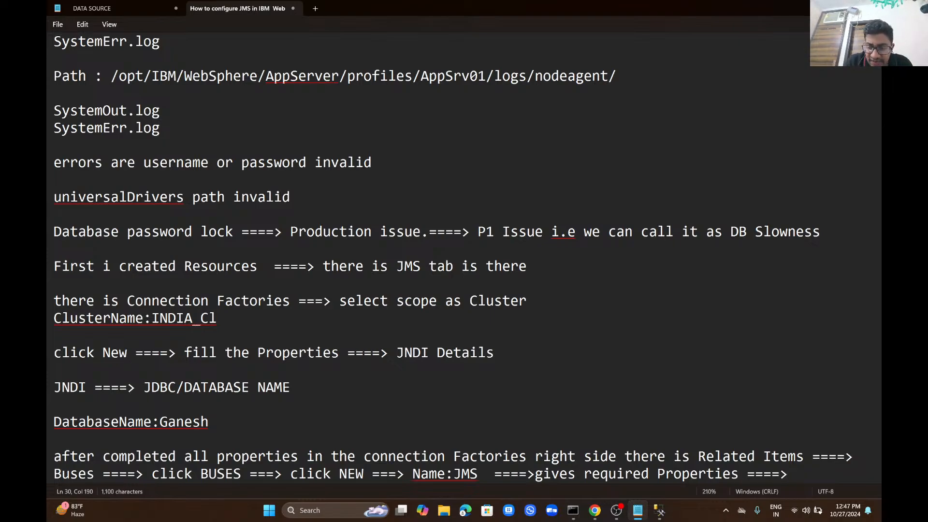
key("alt+Tab")
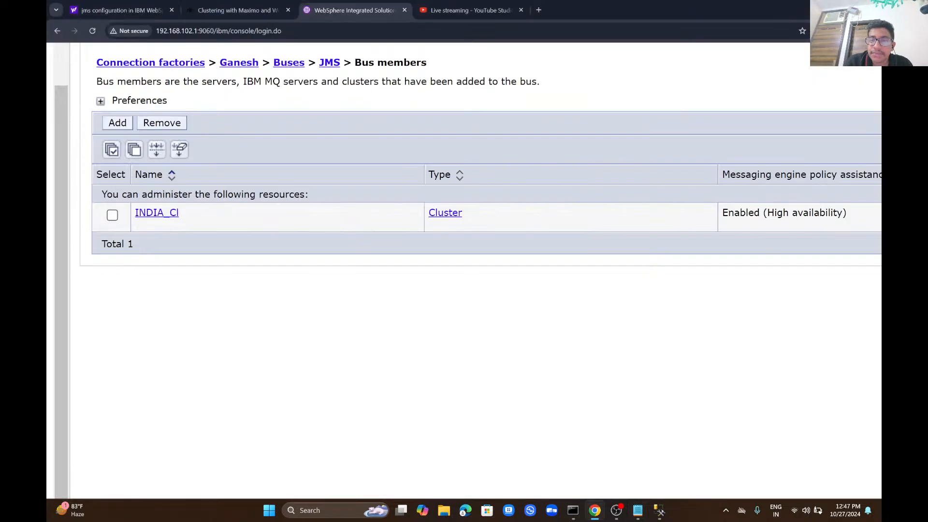
key("alt+Tab")
type("and ")
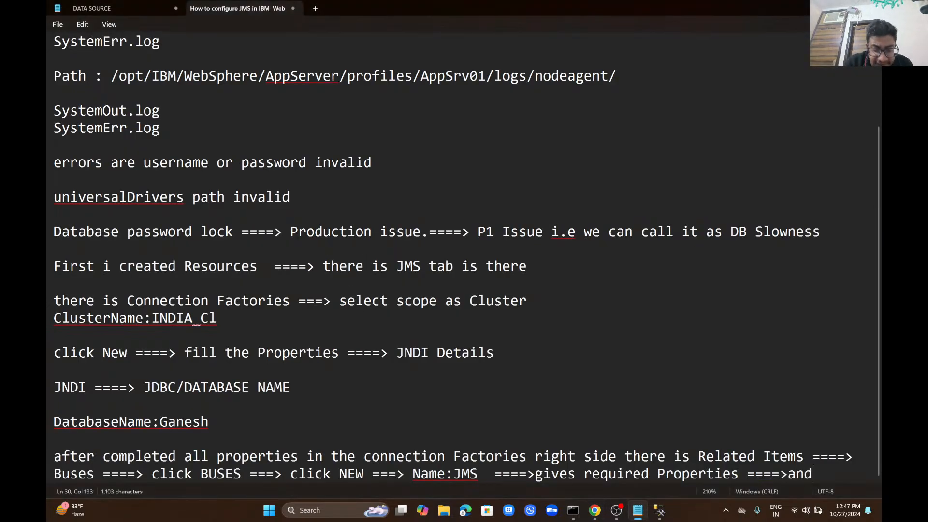
type("press")
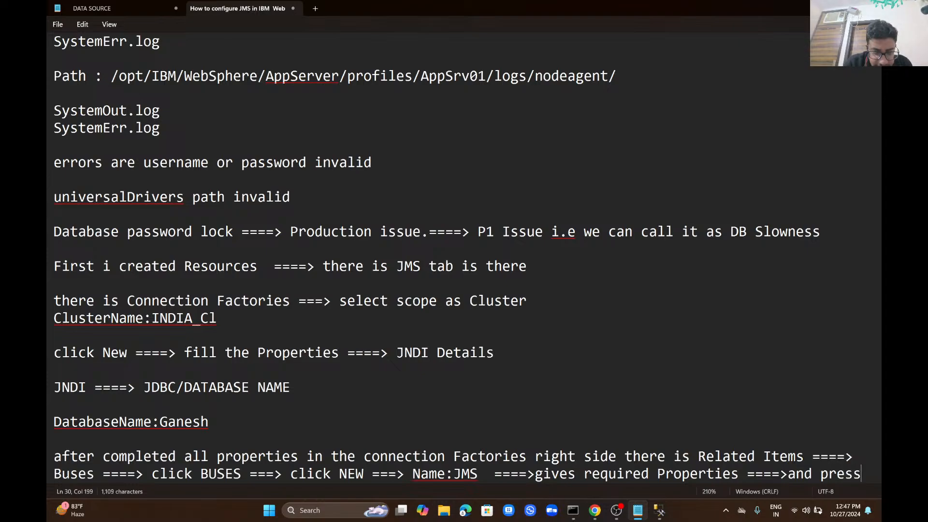
type(" ADD ")
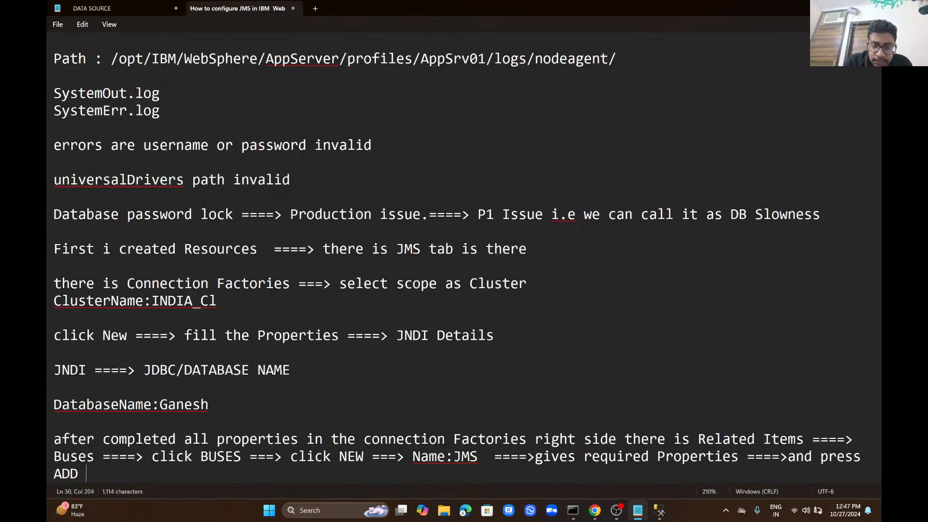
type("====>")
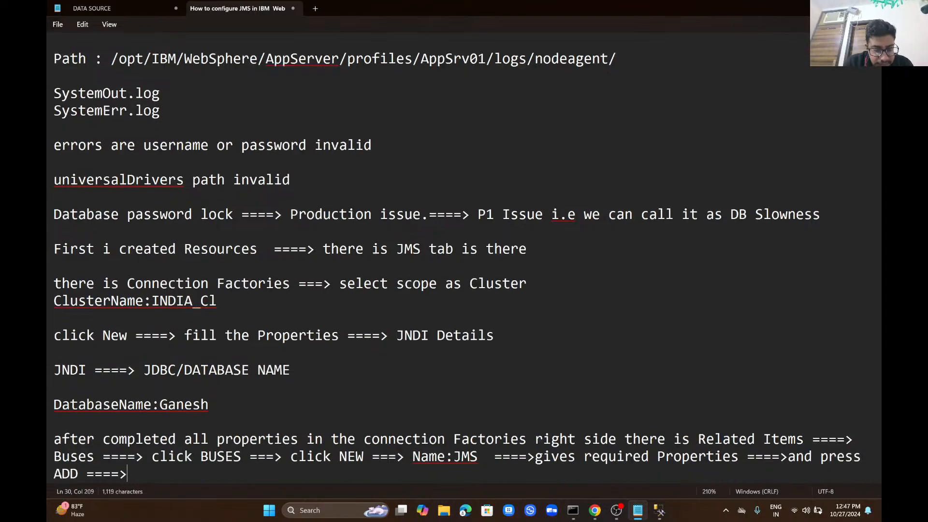
key("alt+Tab")
Step: Start adding a cluster member to the JMS bus and note 'choose Cluster ===>'
left_click(101, 101)
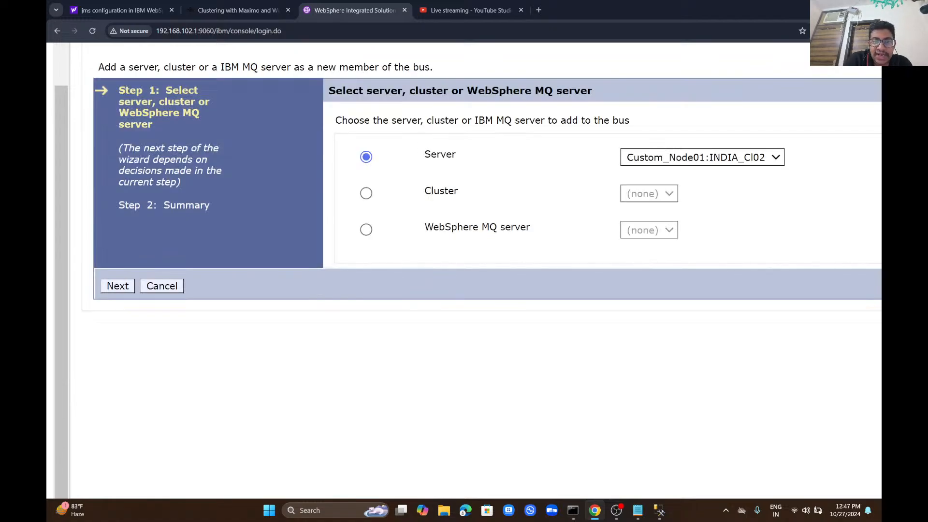
left_click(366, 193)
left_click(637, 510)
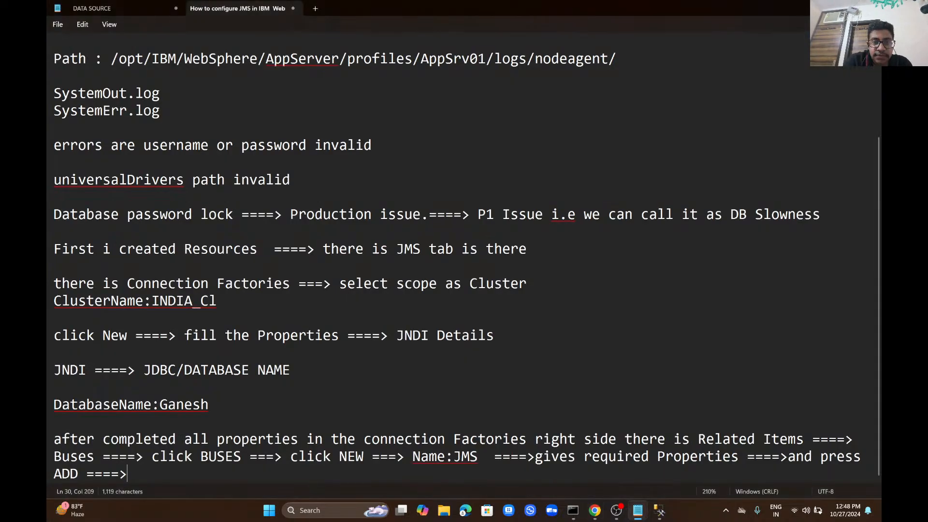
type("choose ")
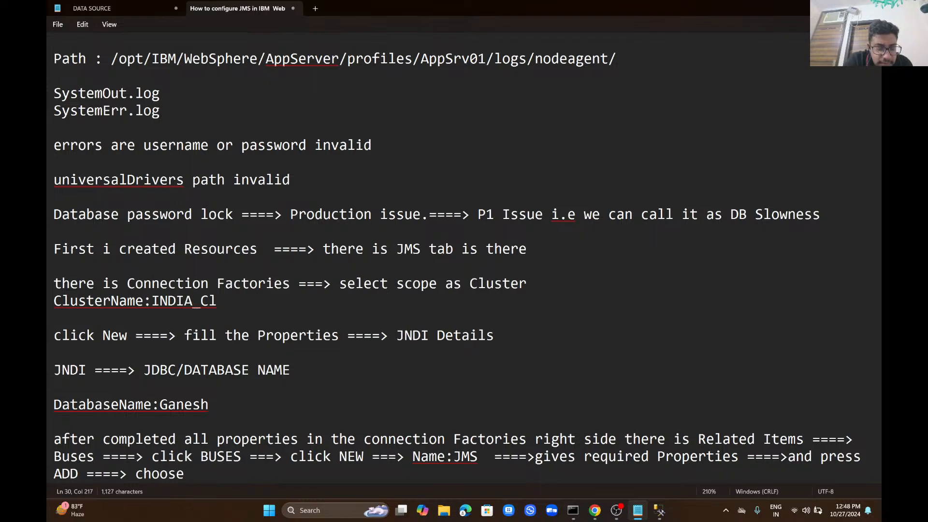
type("Cluster ")
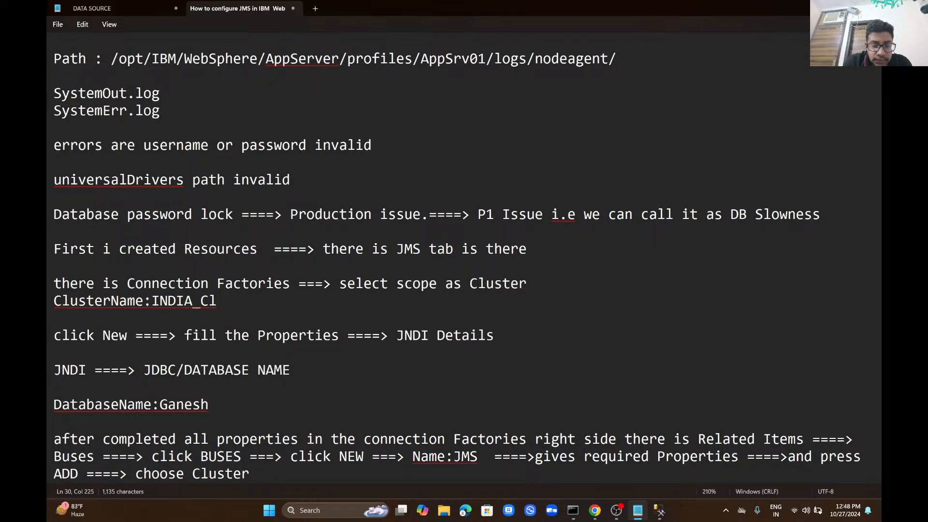
type("===>")
key("alt+Tab")
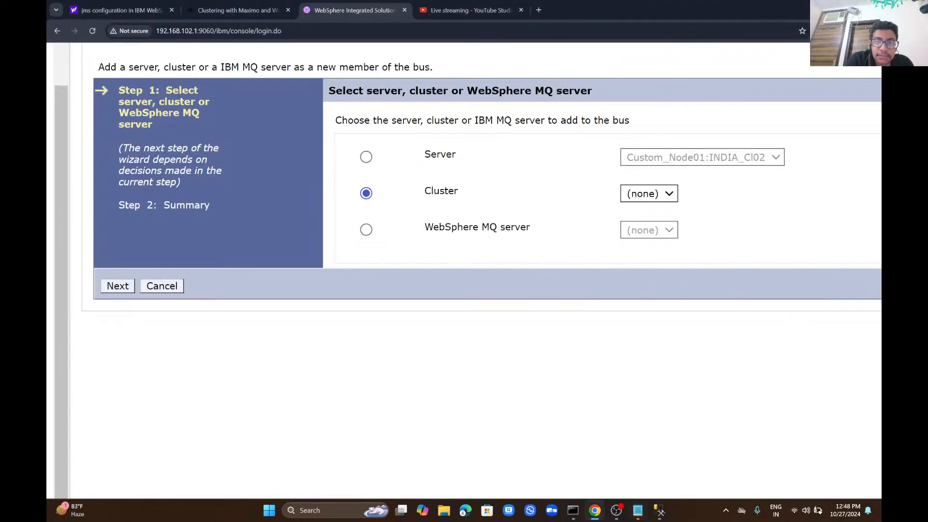
Step: Advance the add-member wizard and choose Data store as the message store type
left_click(118, 287)
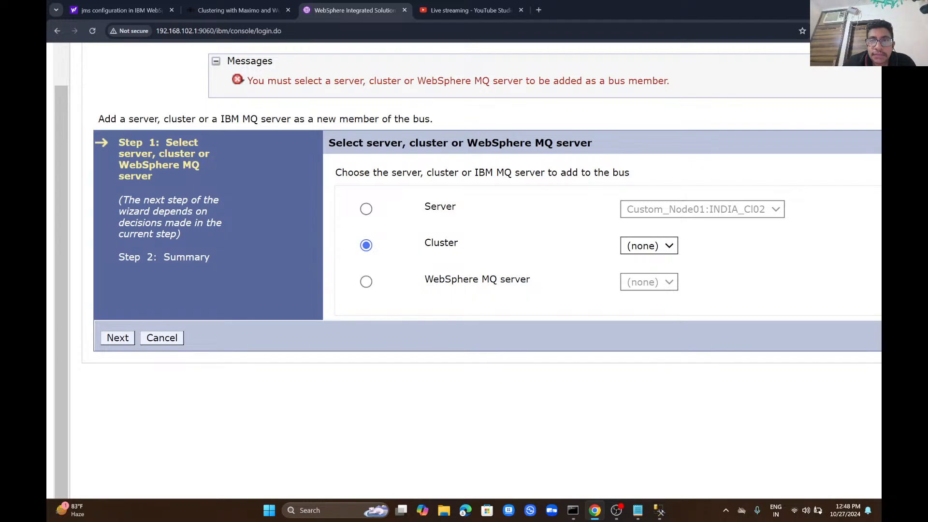
left_click(649, 245)
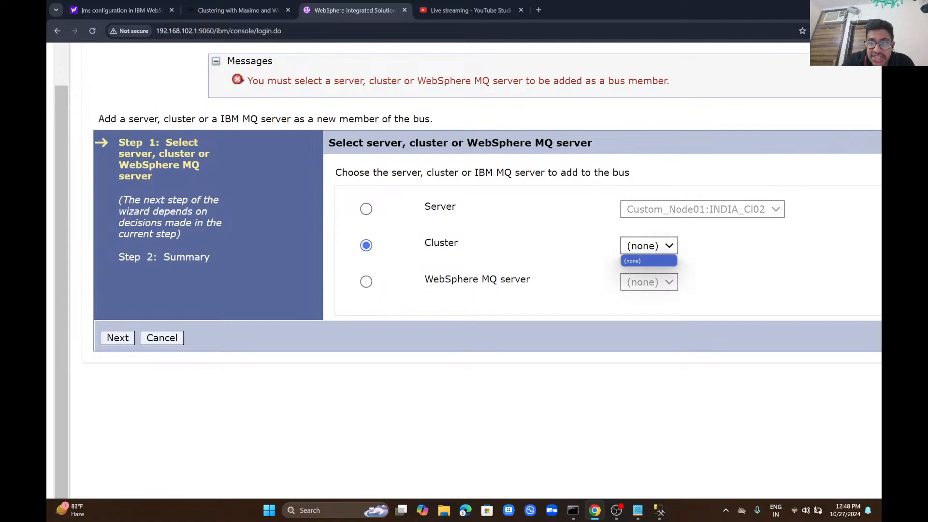
left_click(675, 246)
left_click(674, 246)
left_click(675, 246)
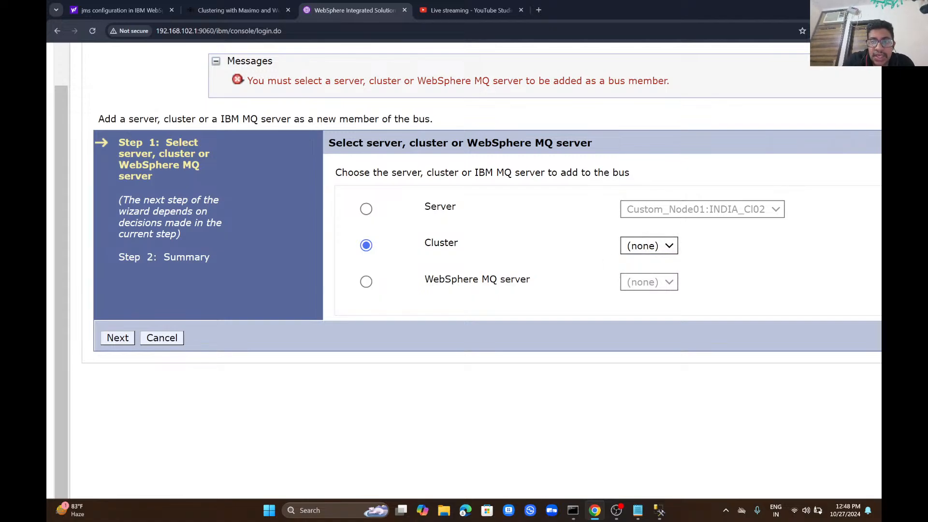
left_click(366, 209)
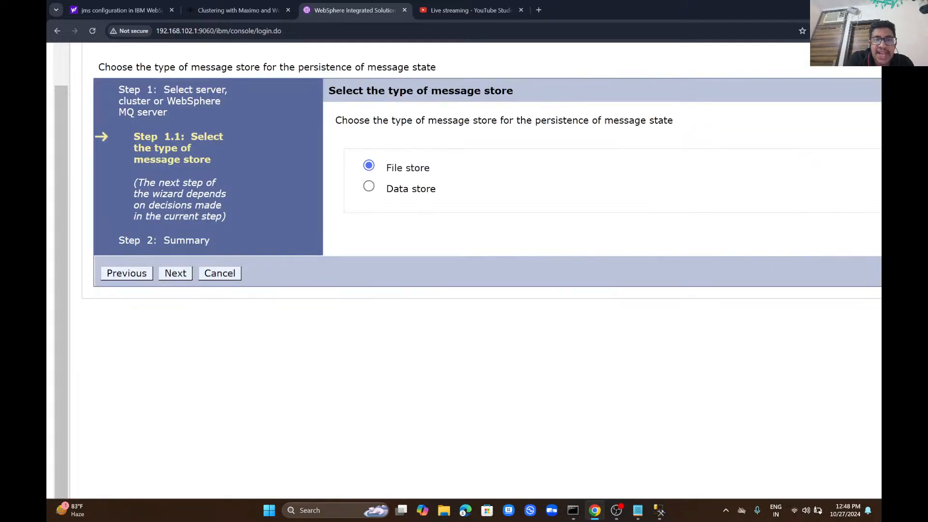
left_click(369, 186)
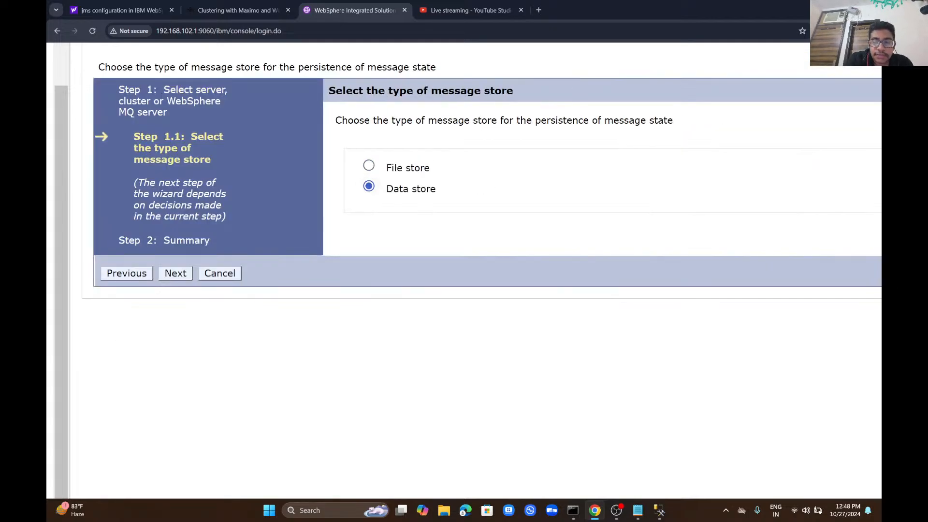
Step: Add 'and click Next ====> choose DataStore' to the notes
key("alt+Tab")
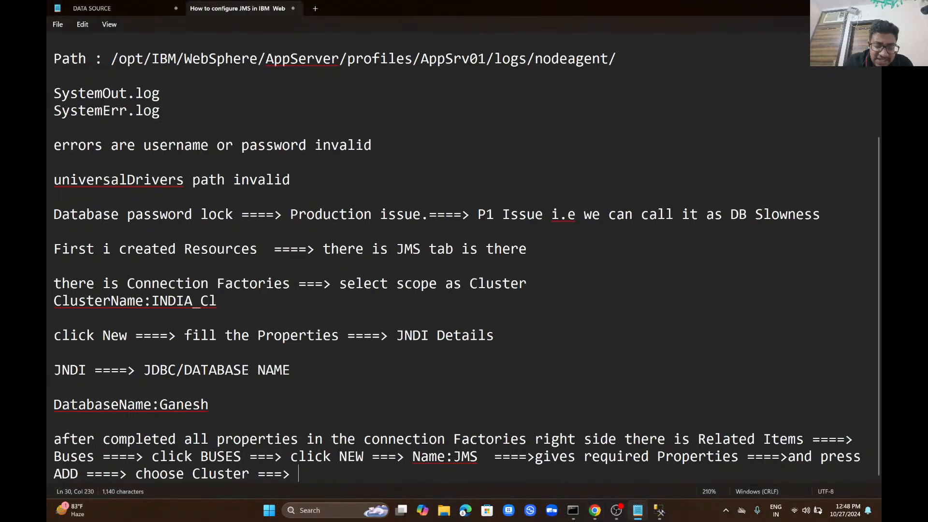
type("and cli")
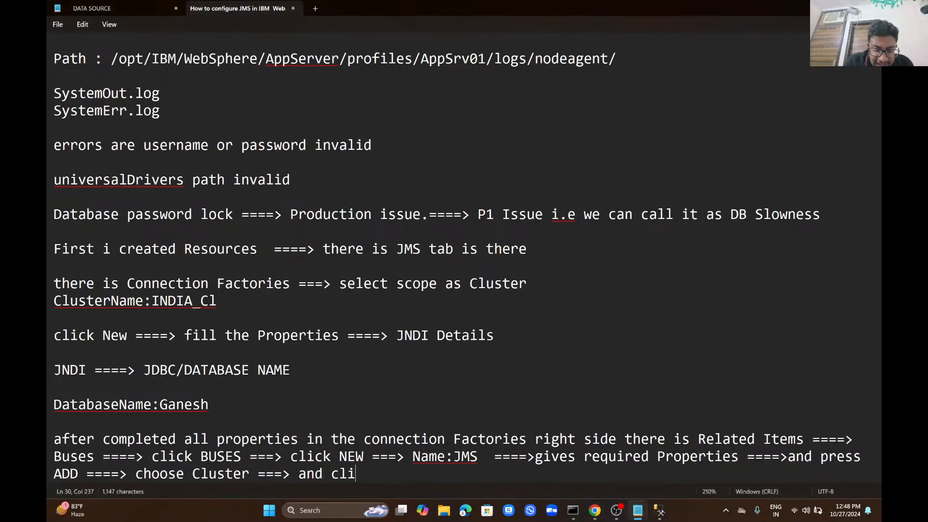
type("ck Nex")
type("t")
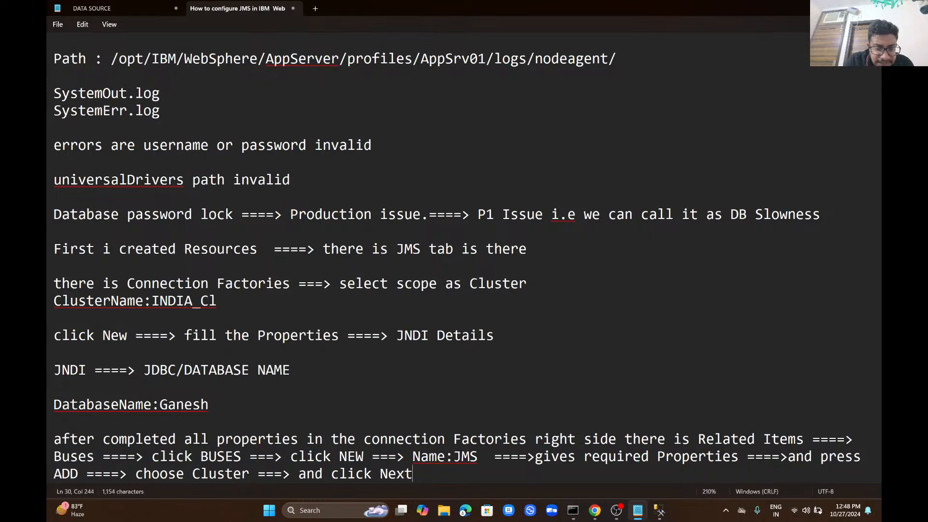
type(" ====>")
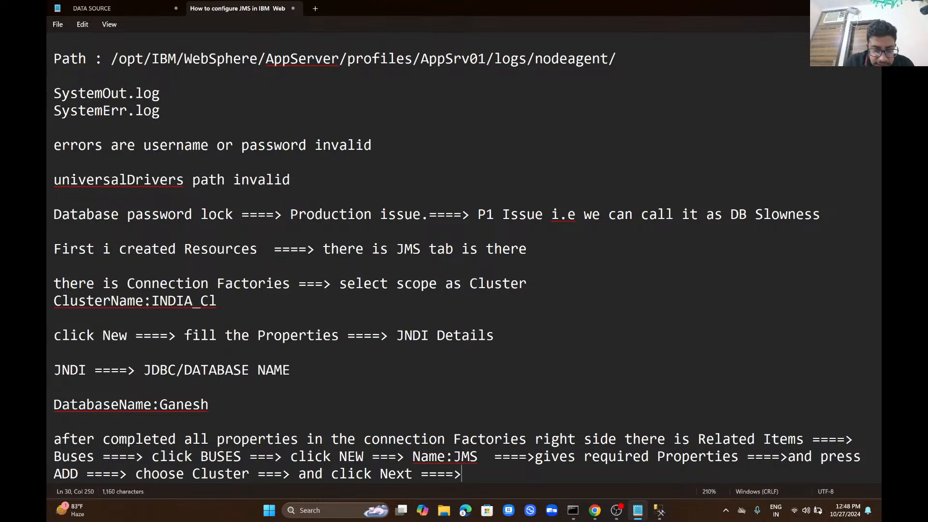
key("alt+Tab")
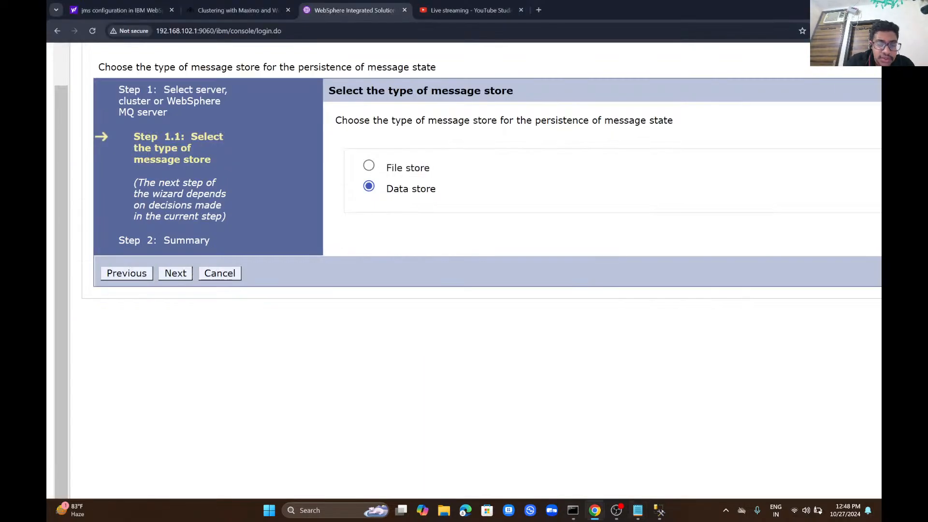
key("alt+Tab")
type("choose D")
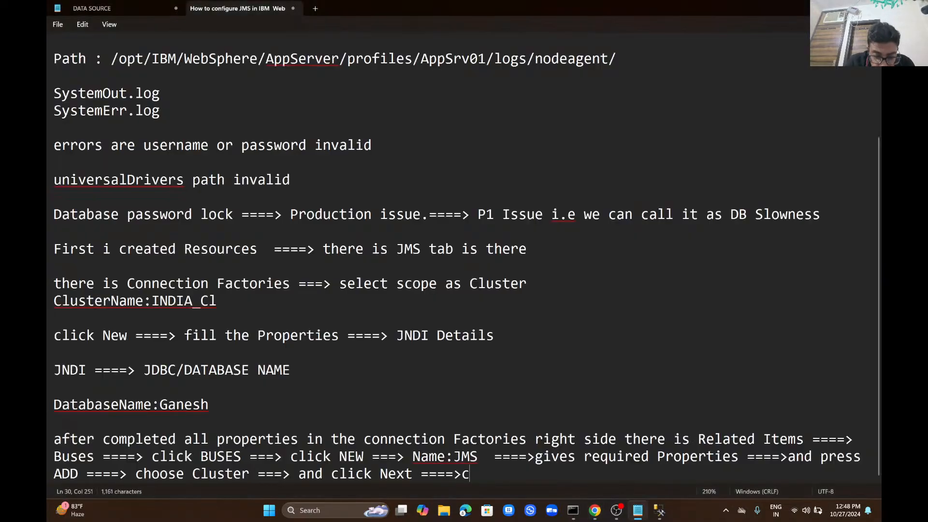
type("a")
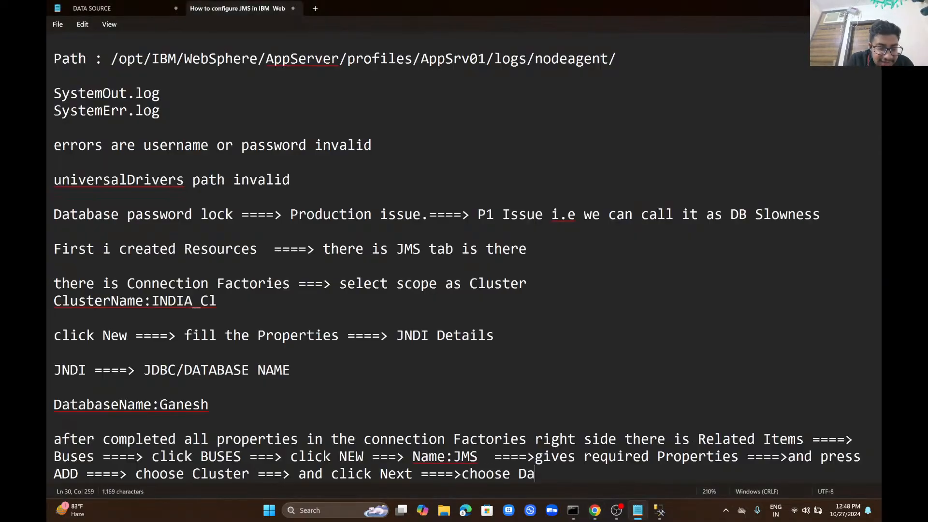
type("taStore")
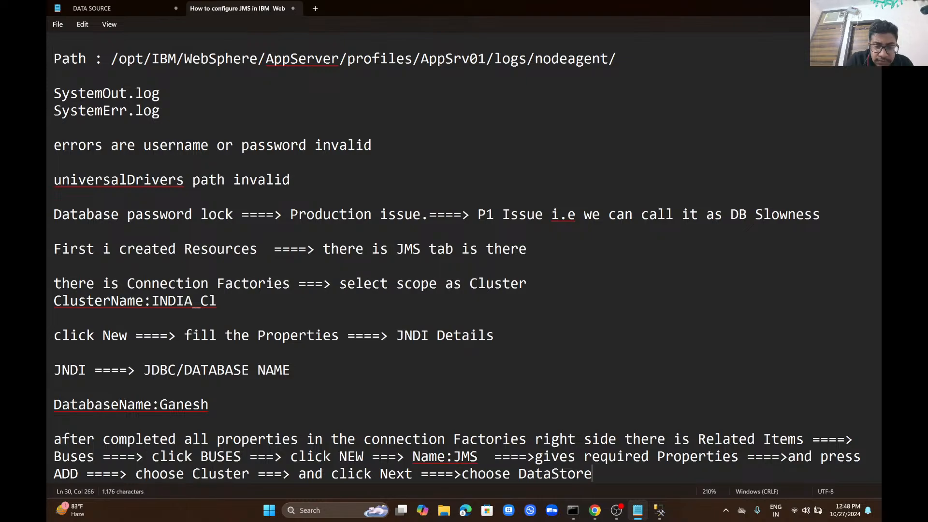
key("alt+Tab")
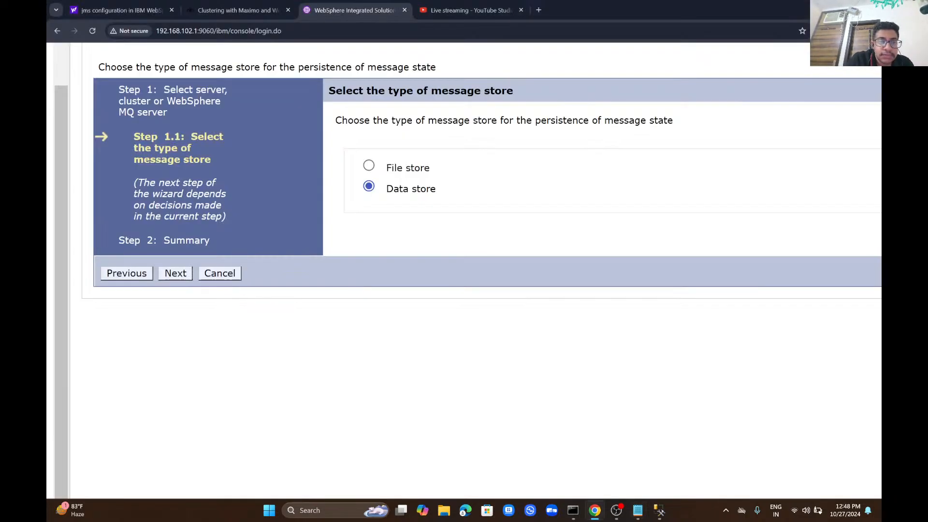
Step: Select 'Use existing data source', noting '===> click Next ====> gives the DataSource Properties'
left_click(176, 274)
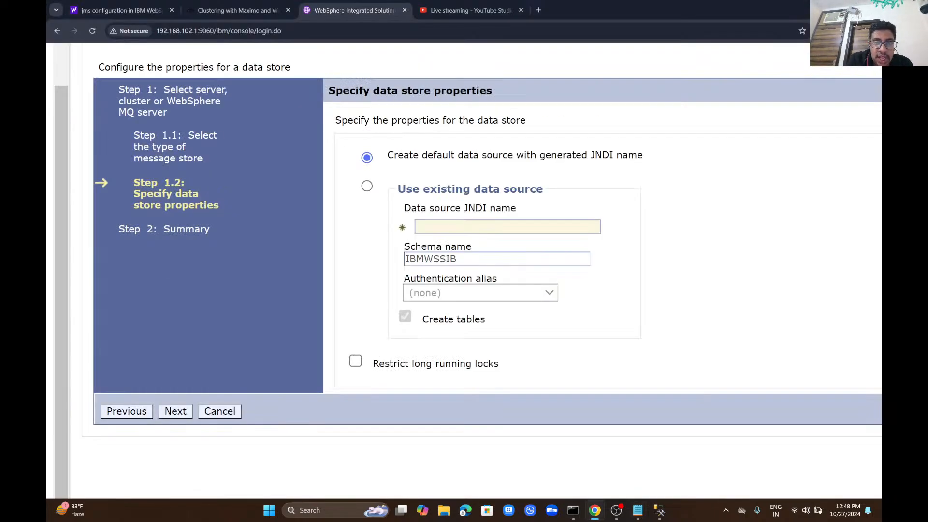
left_click(367, 186)
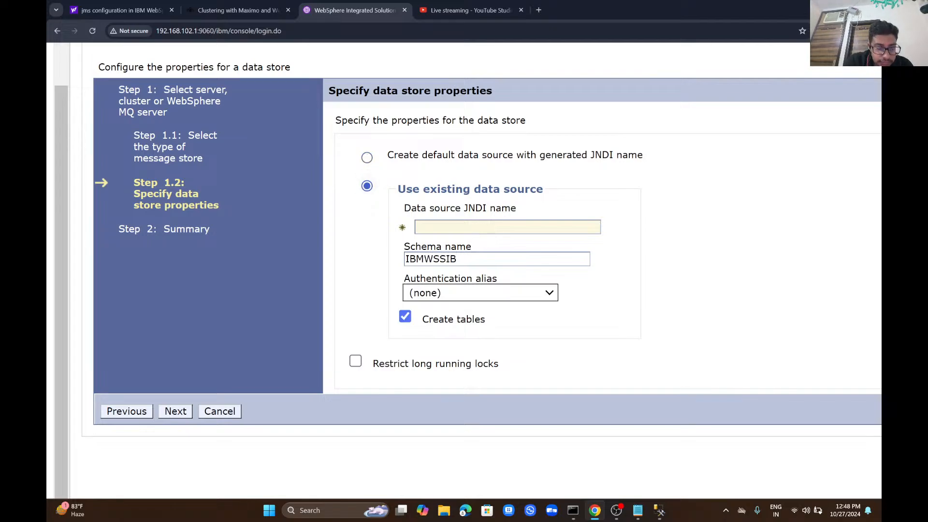
key("alt+Tab")
type("===> click Next ====> ")
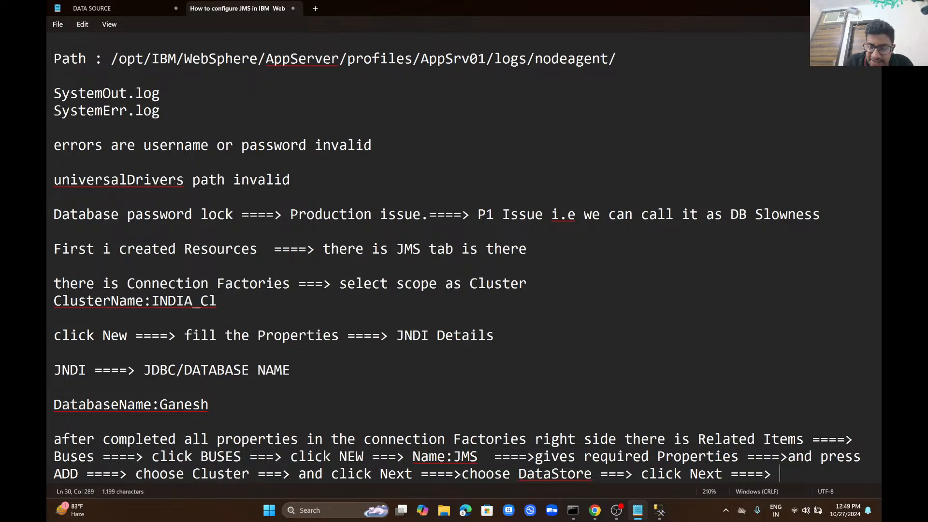
type("gi")
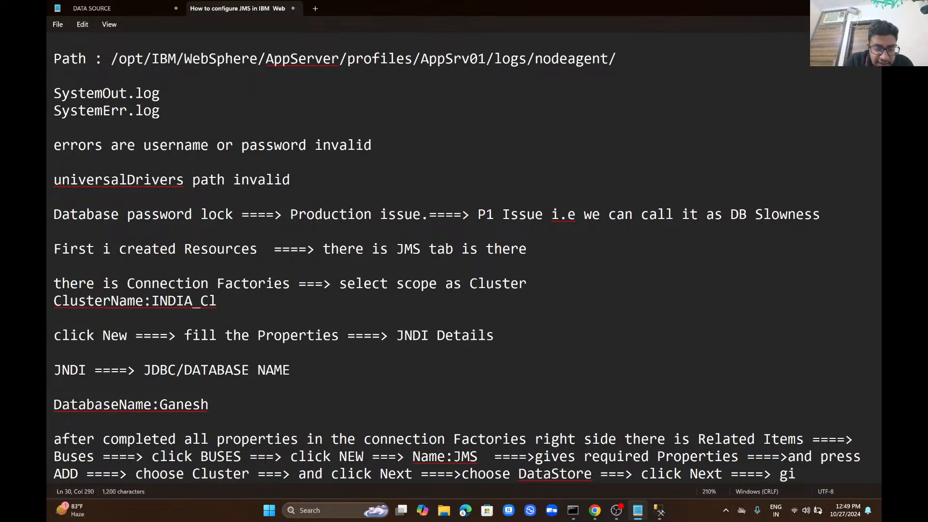
type("ves the ")
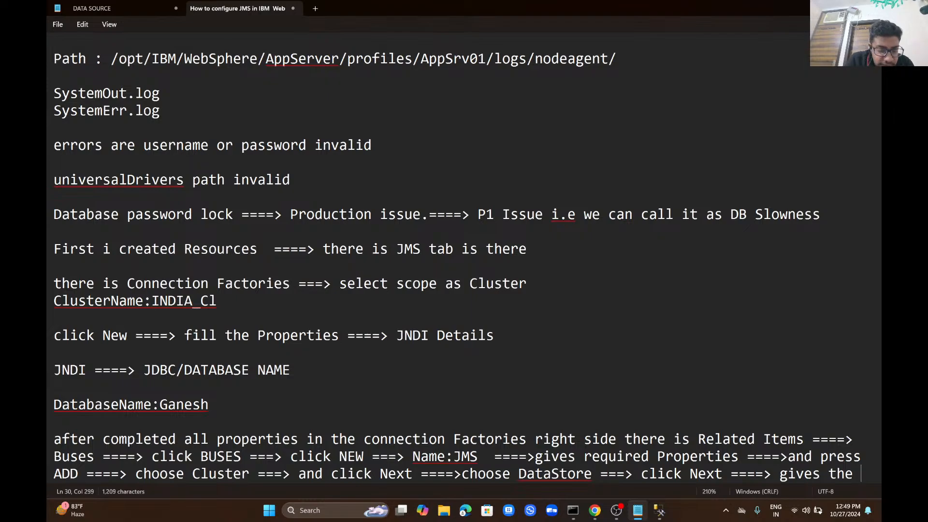
type("DataSou")
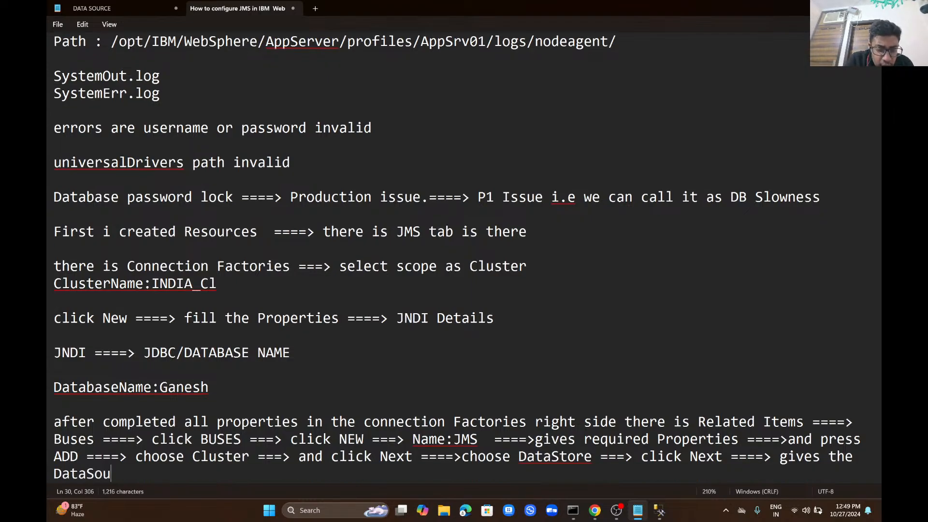
type("rce Pro")
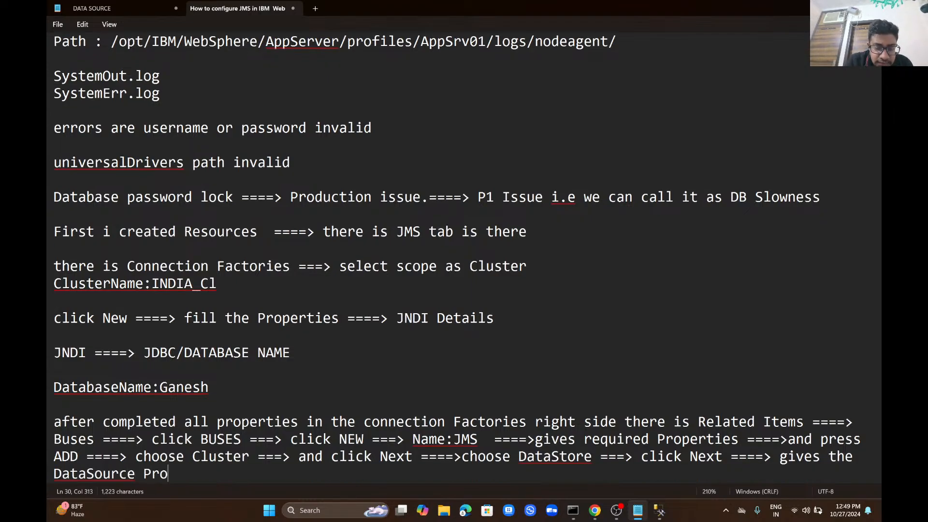
type("perties")
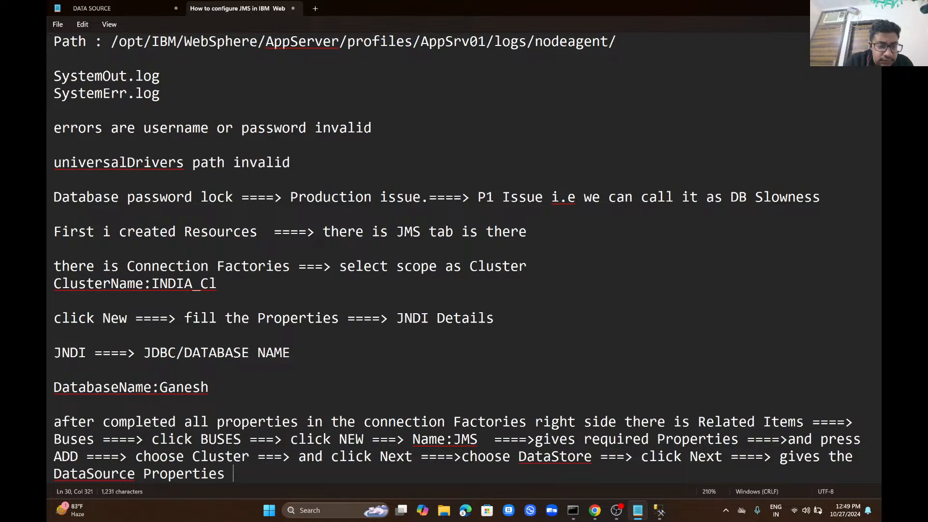
Step: Add a 'DataSource JNDI Details :' heading with the line 'JNDI:Ganesh <DATABASENAME>'
key("alt+Tab")
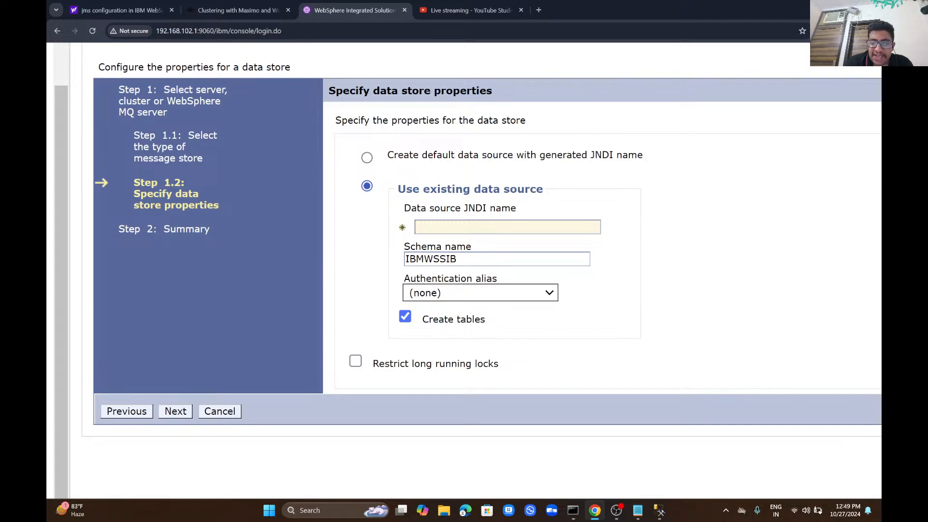
key("alt+Tab")
key("Return")
key("Return")
type("DataSou")
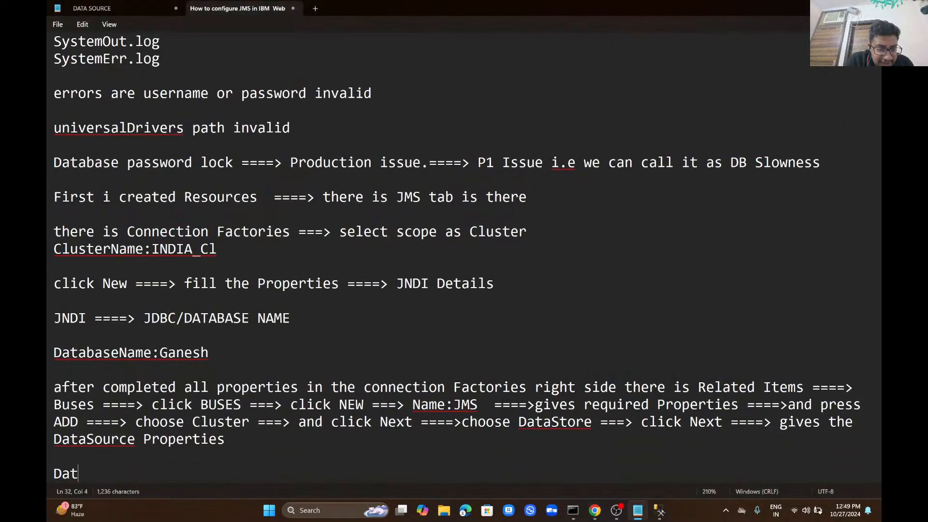
type("rce ")
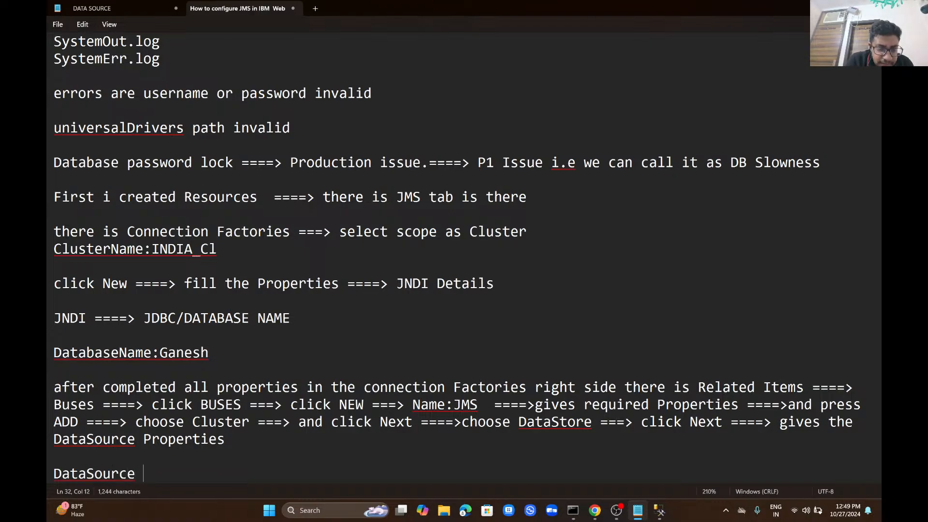
type("JNDI De")
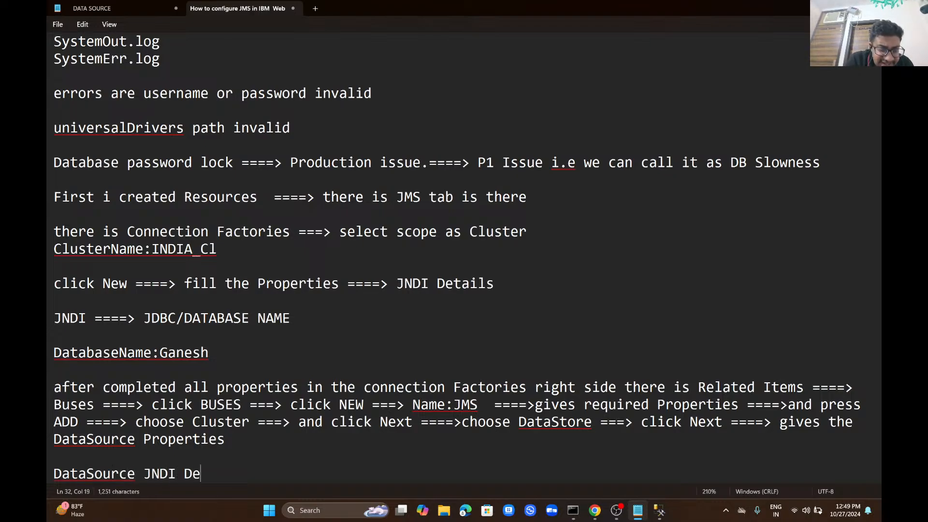
type("tails :")
key("Return")
key("Return")
type("JND")
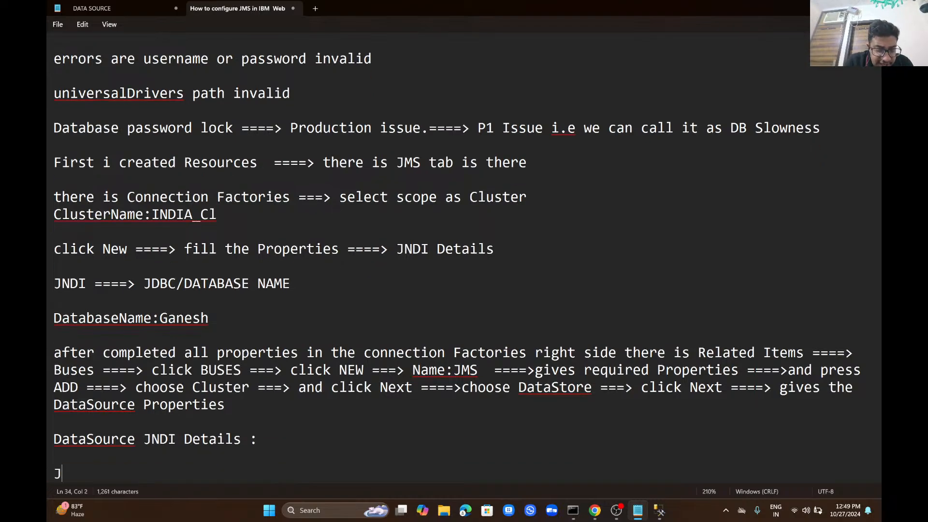
type("I:")
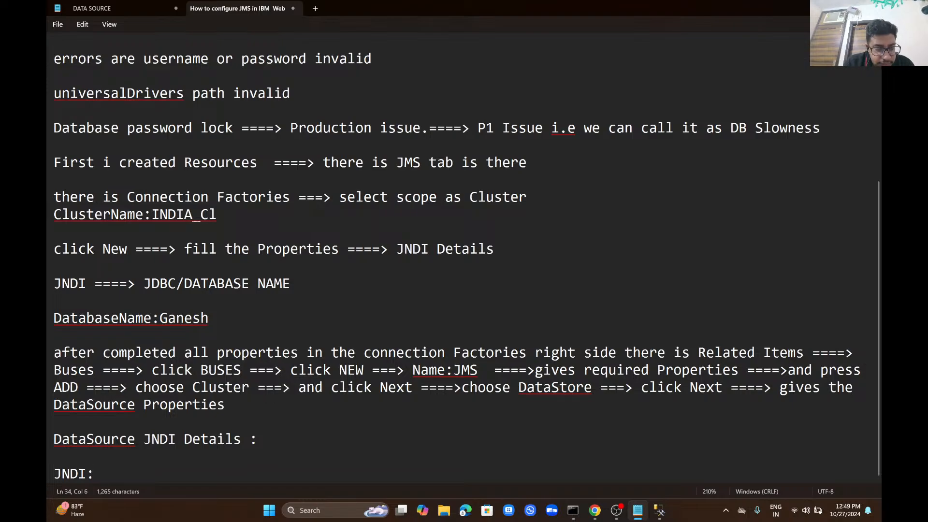
key("alt+Tab")
key("alt+Tab")
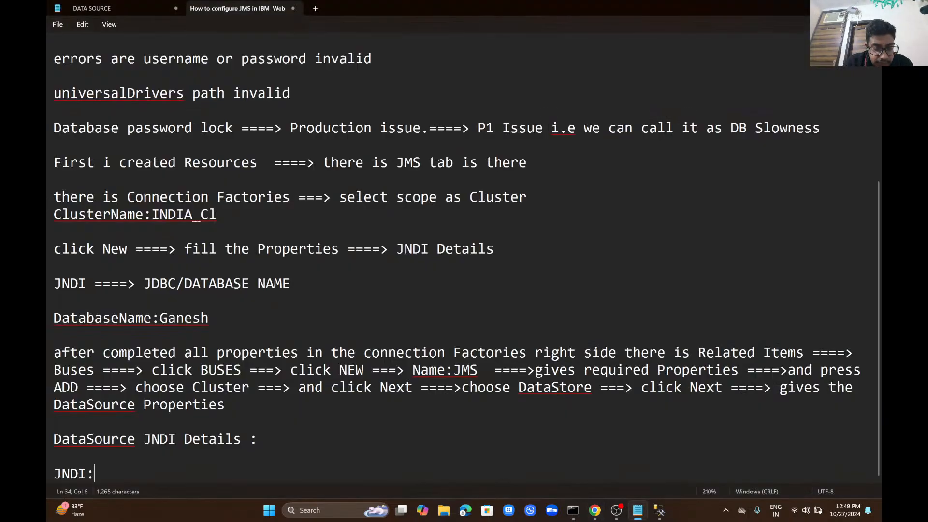
type("Gana")
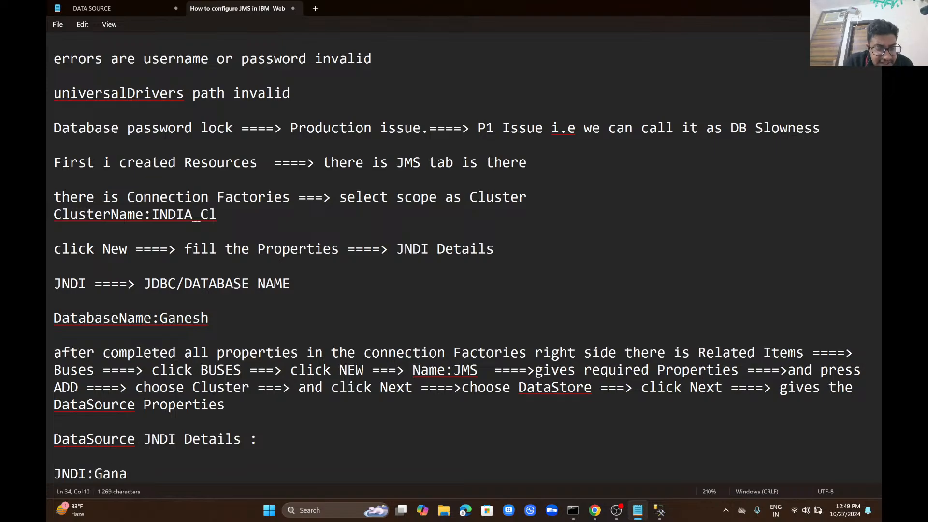
key("BackSpace")
type("e")
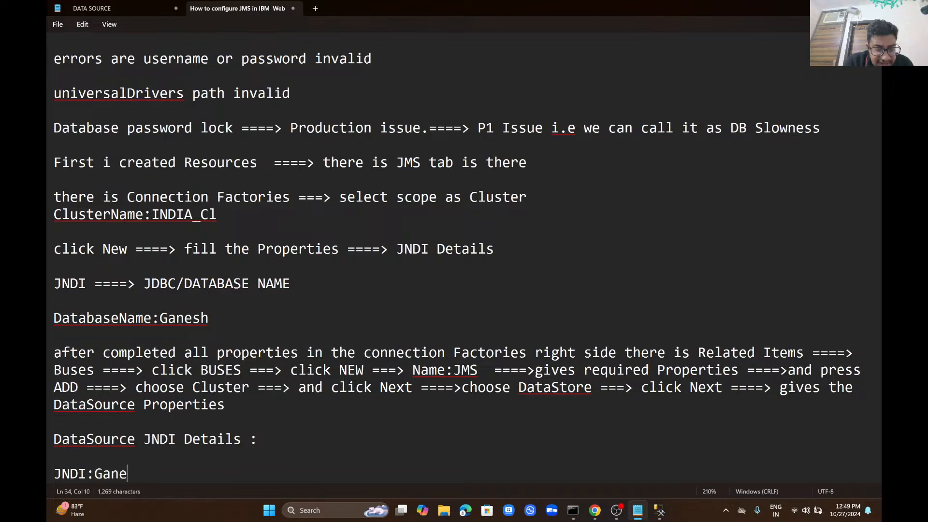
type("sh <DATABAS")
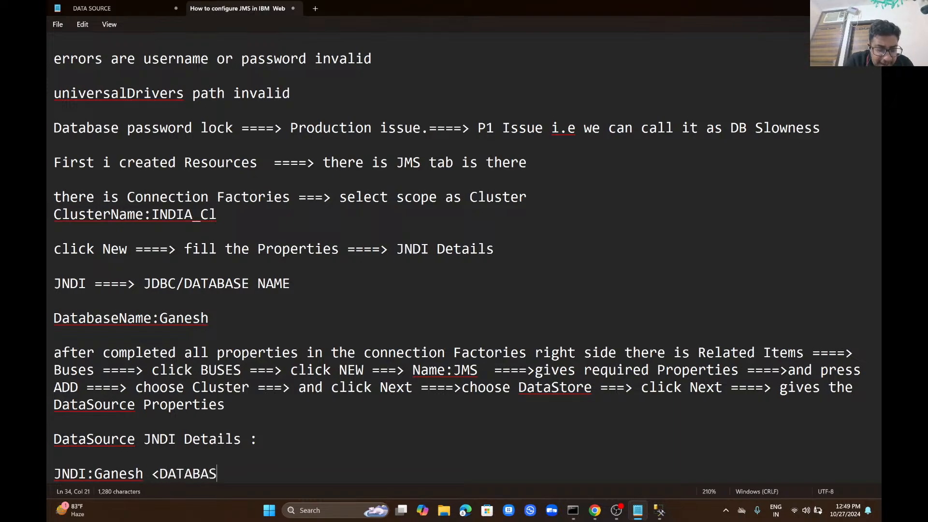
type("ENAME>")
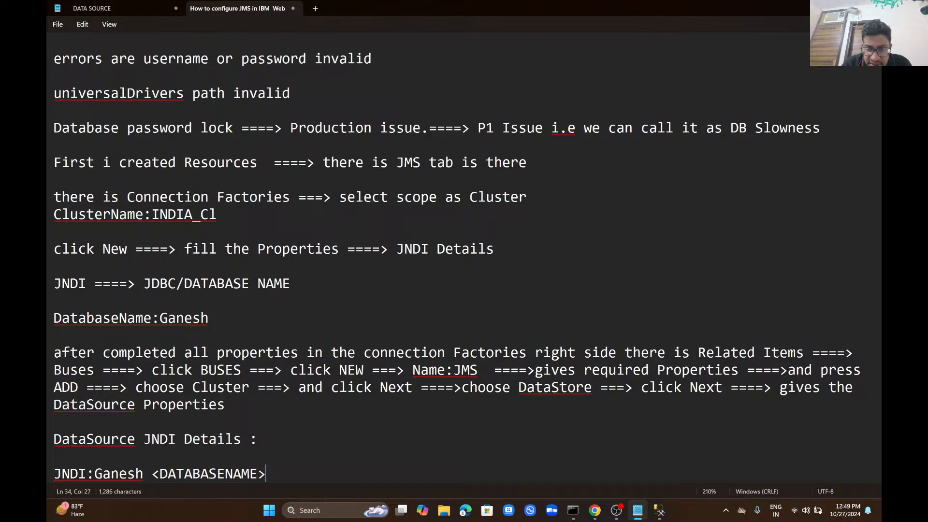
Step: Return to SSMS and confirm that the Employee query runs against the Ganesh database
left_click(659, 511)
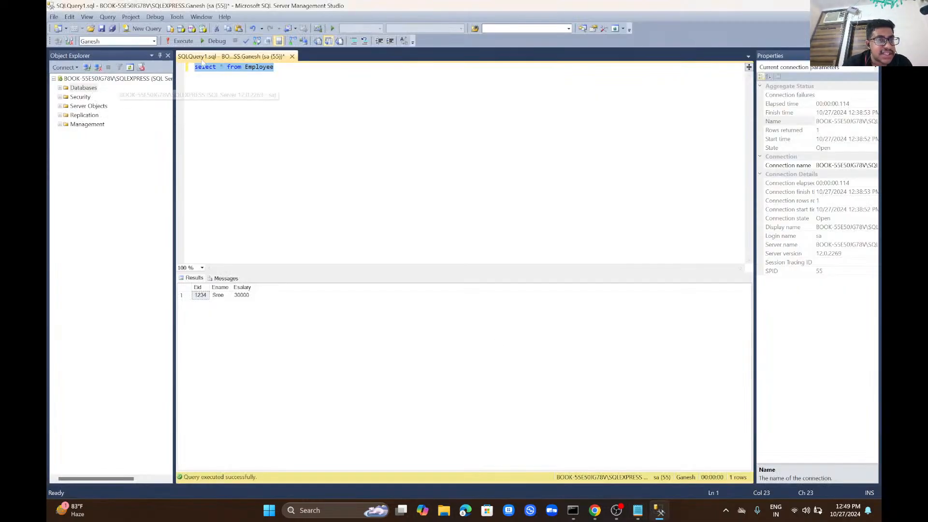
left_click(153, 43)
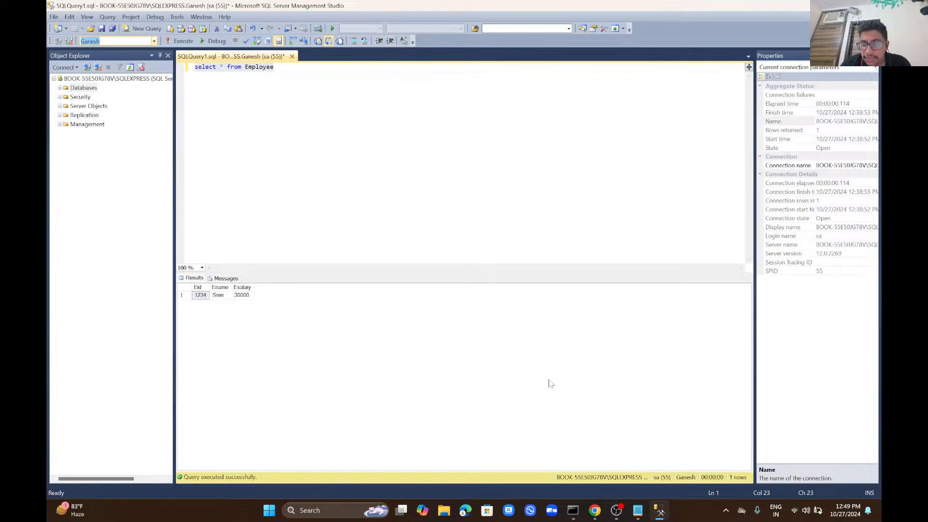
Step: Set the data store's JNDI name to Ganesh, clear the IBMWSSIB schema name, and leave the authentication alias as none
left_click(594, 511)
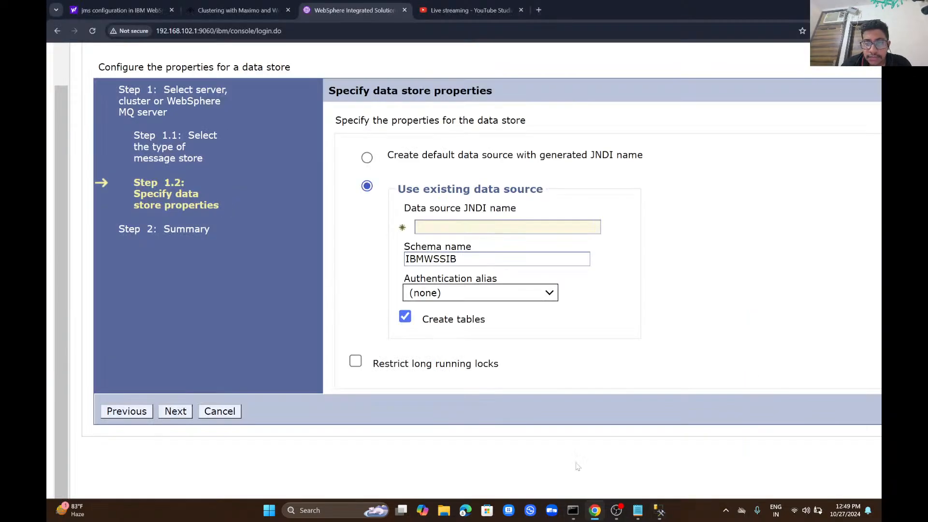
left_click(473, 226)
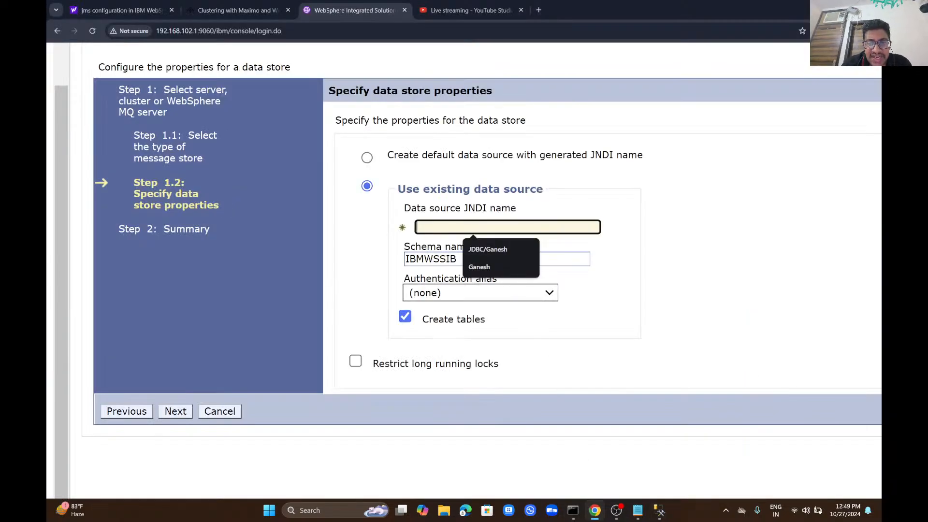
left_click(491, 267)
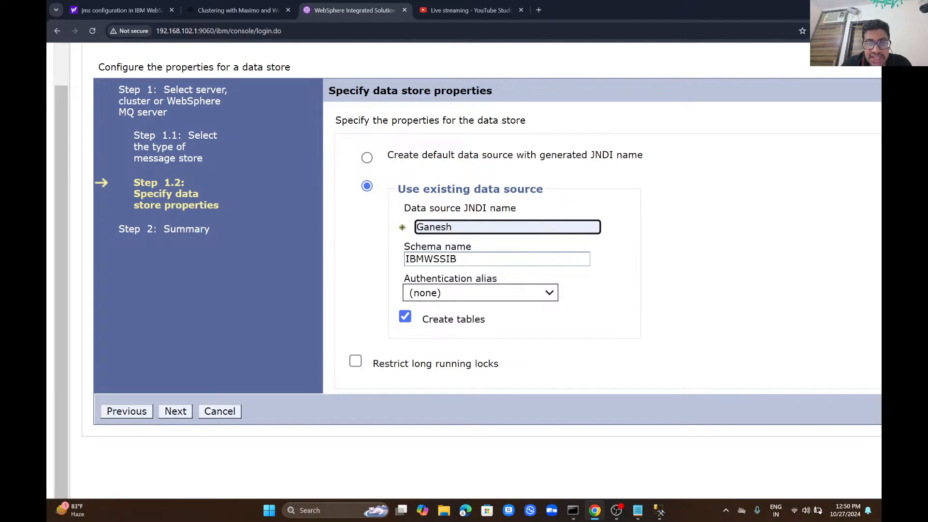
key("Tab")
key("BackSpace")
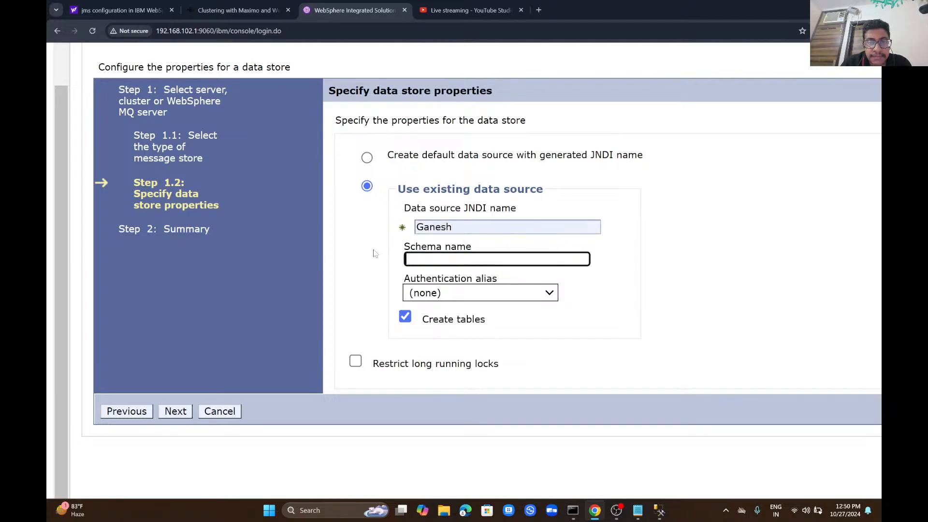
left_click(507, 299)
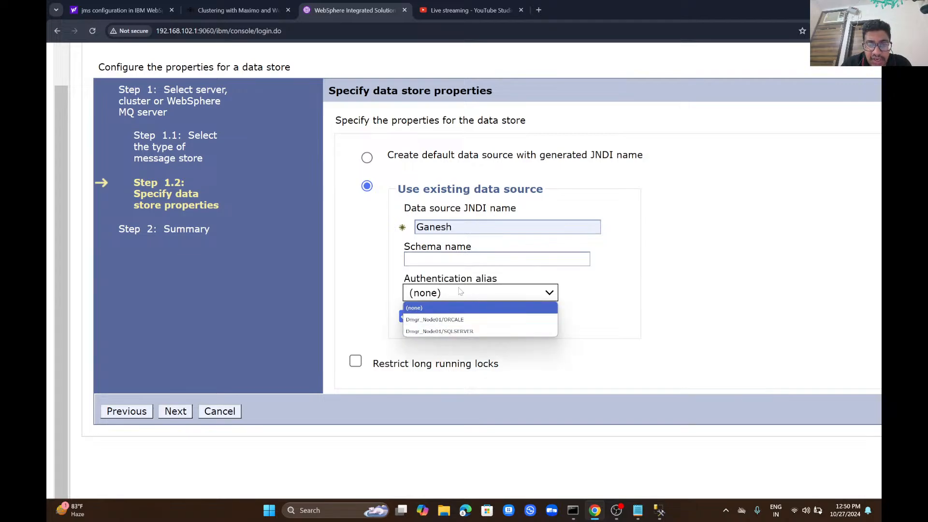
left_click(213, 414)
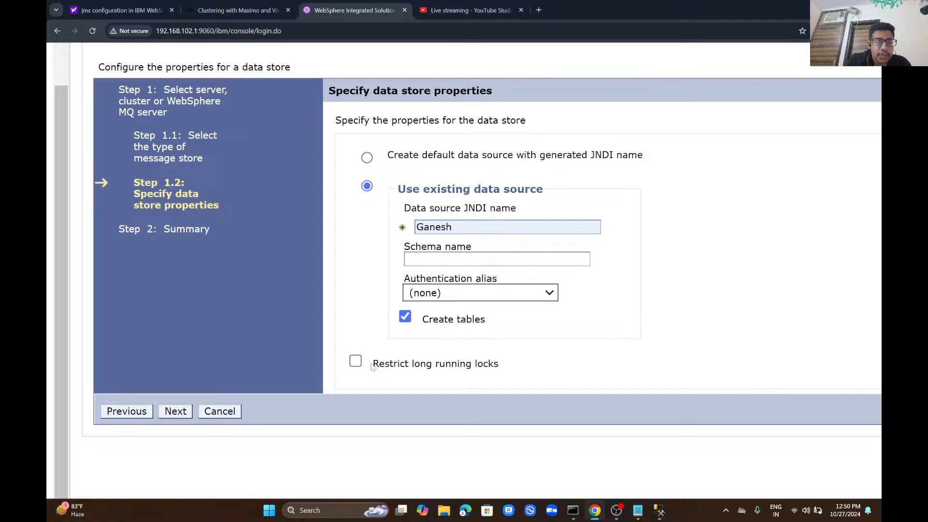
Step: Cancel the data store wizard
left_click(229, 413)
scroll(230, 413, "left", 7)
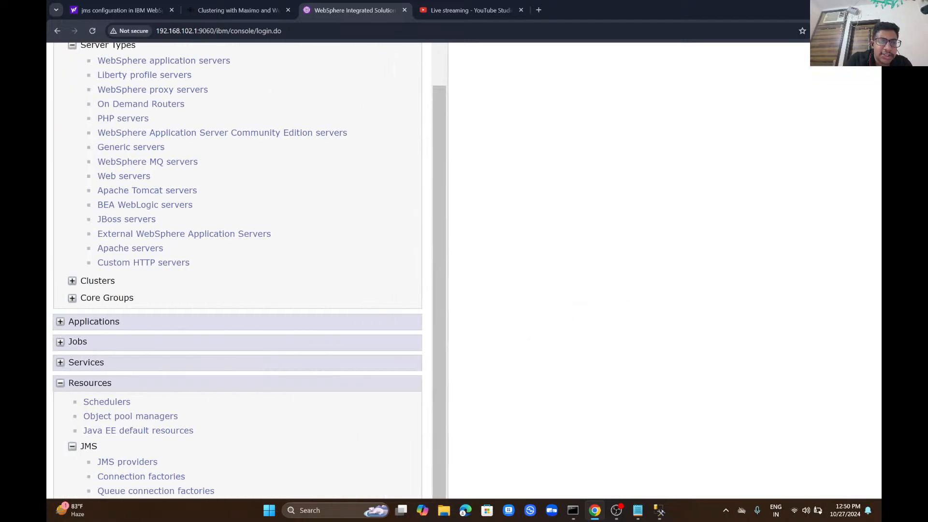
scroll(229, 413, "up", 2)
key("ctrl+minus")
key("ctrl+minus")
key("ctrl+minus")
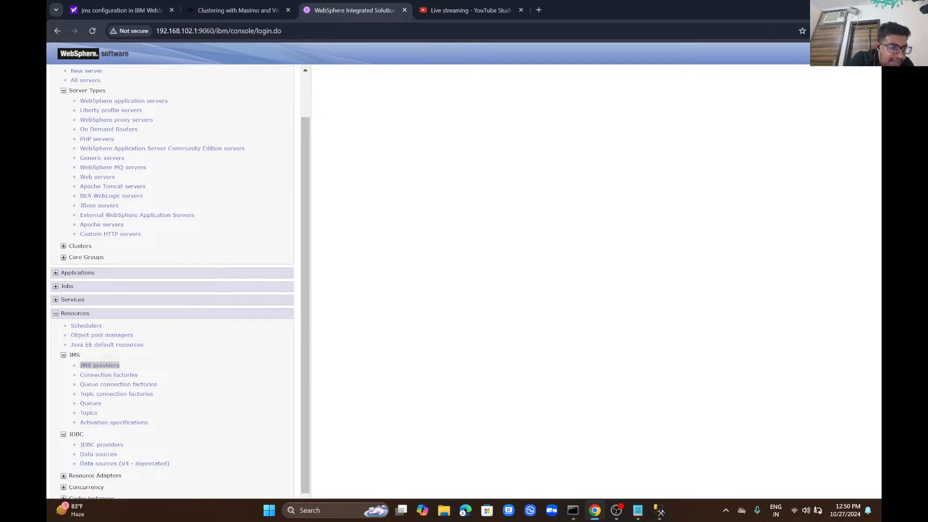
scroll(100, 366, "down", 6)
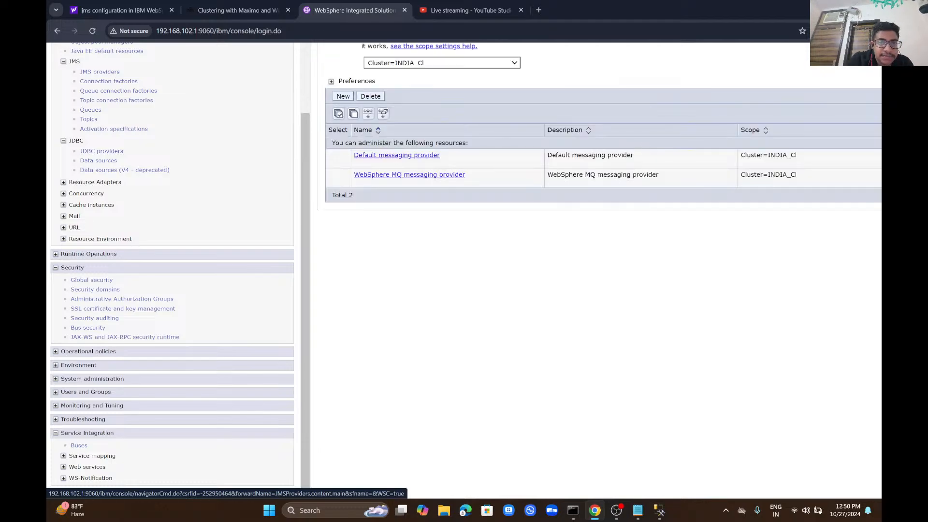
key("ctrl+plus")
key("ctrl+plus")
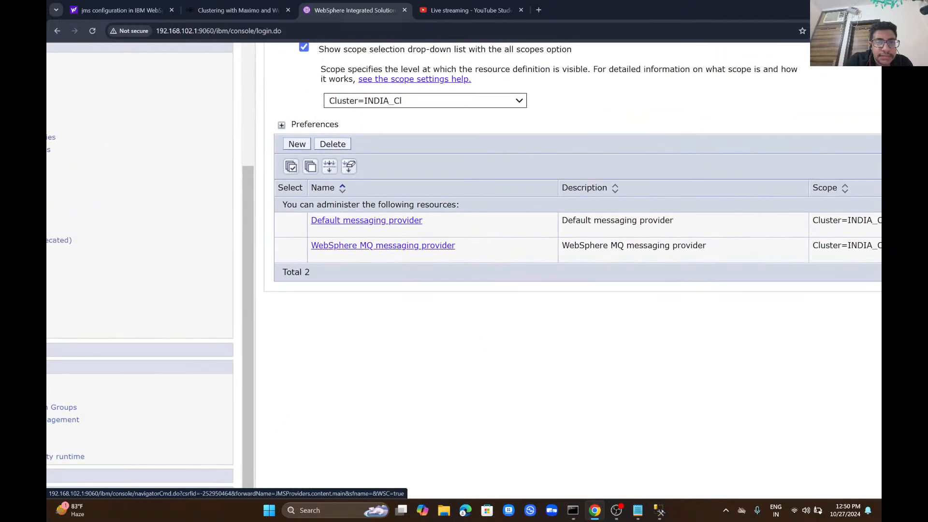
scroll(464, 266, "down", 3)
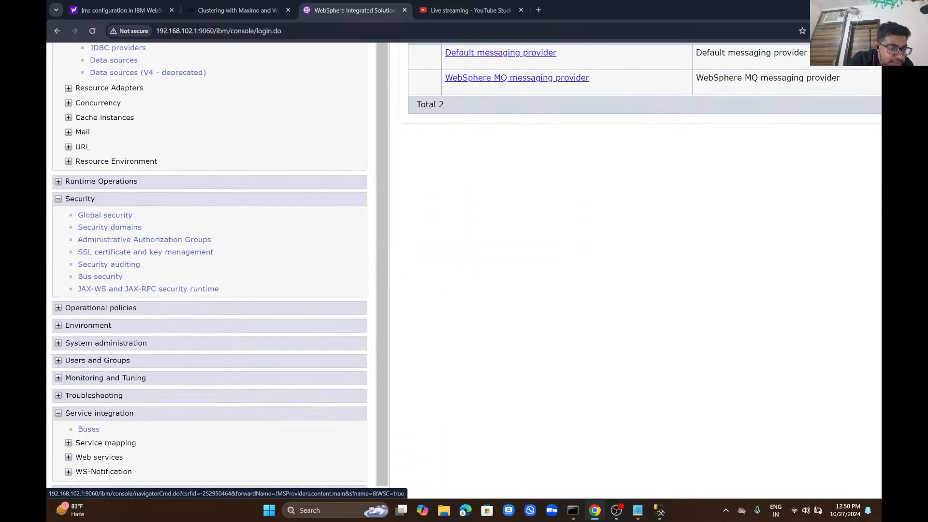
Step: Open the JMS service integration bus configuration
left_click(88, 429)
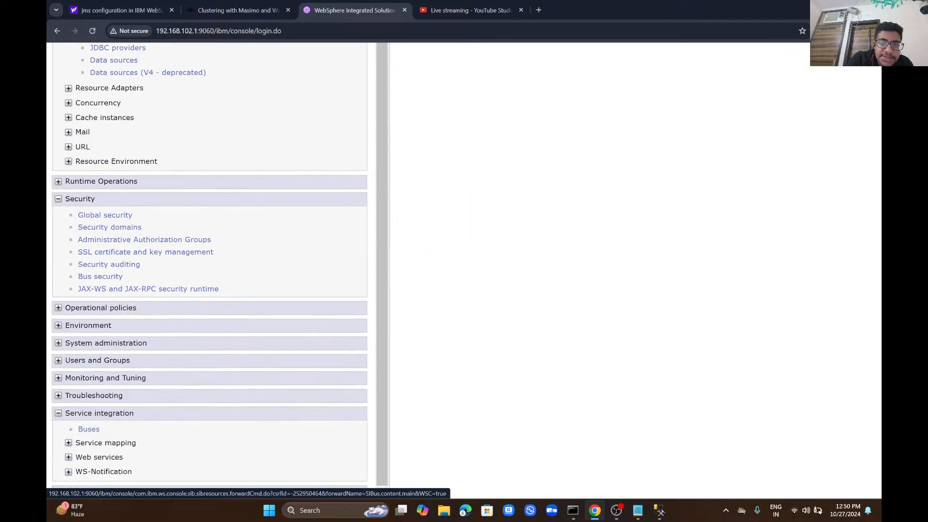
left_click(453, 218)
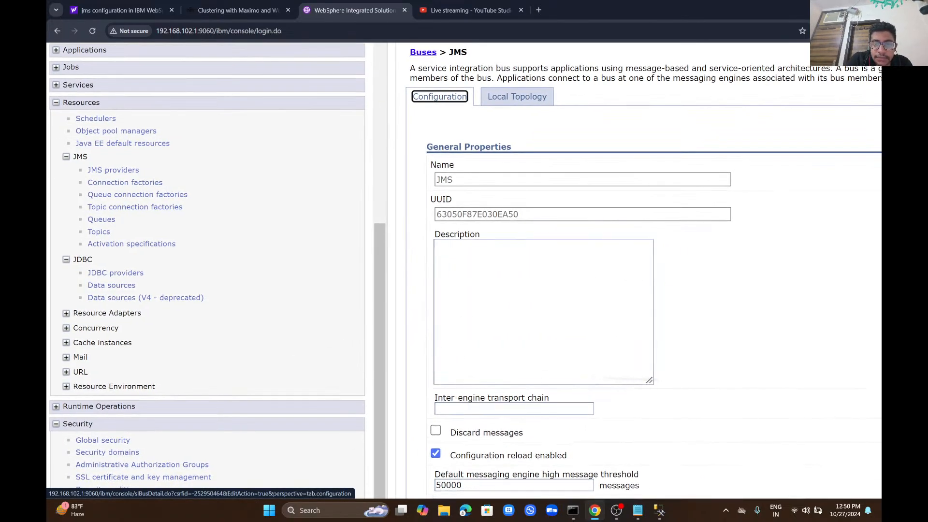
scroll(465, 266, "right", 4)
scroll(465, 266, "down", 1)
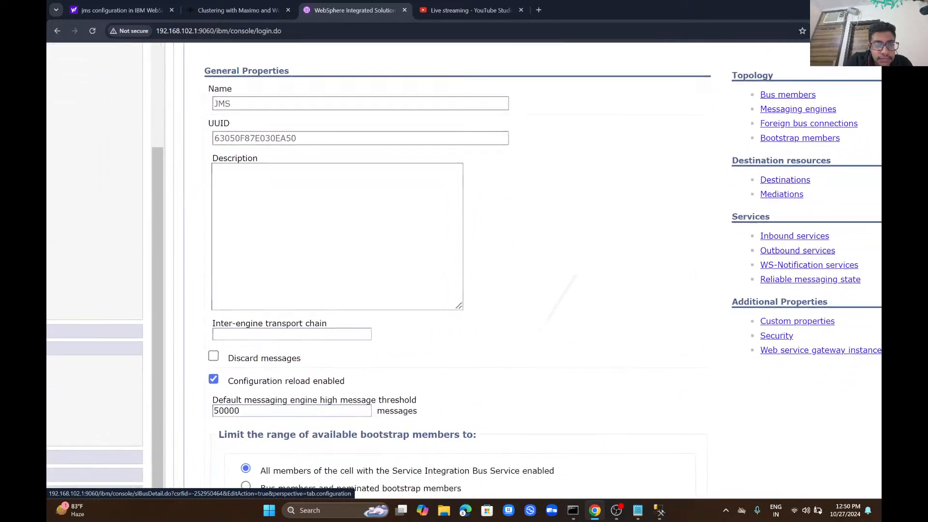
scroll(464, 266, "down", 3)
scroll(464, 266, "left", 2)
left_click(279, 342)
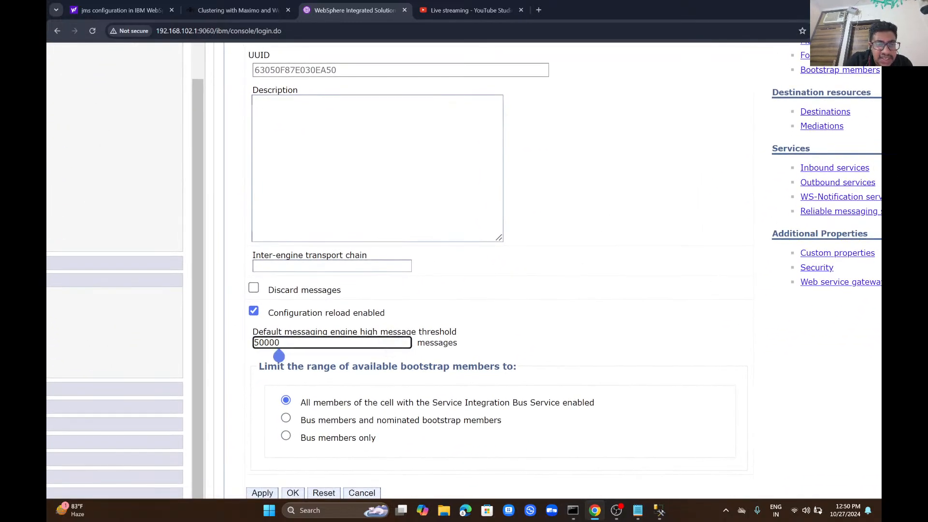
scroll(464, 266, "up", 5)
scroll(464, 266, "right", 1)
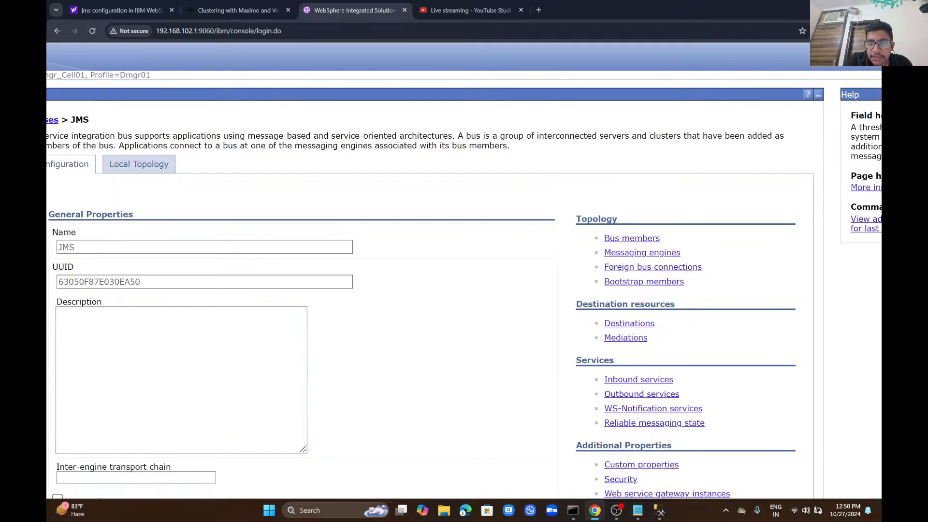
Step: Open bus member INDIA_Cl and review its high-availability topology diagram
left_click(631, 238)
scroll(464, 266, "left", 3)
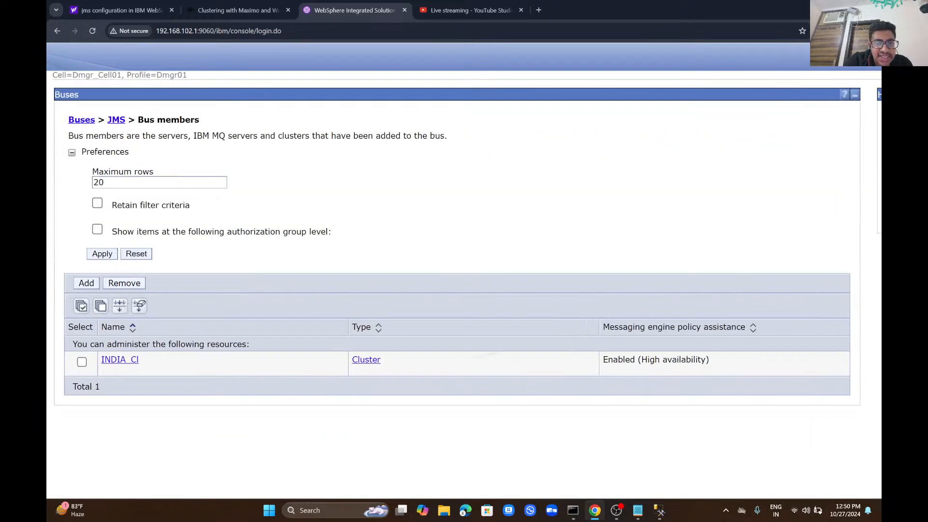
left_click(270, 360)
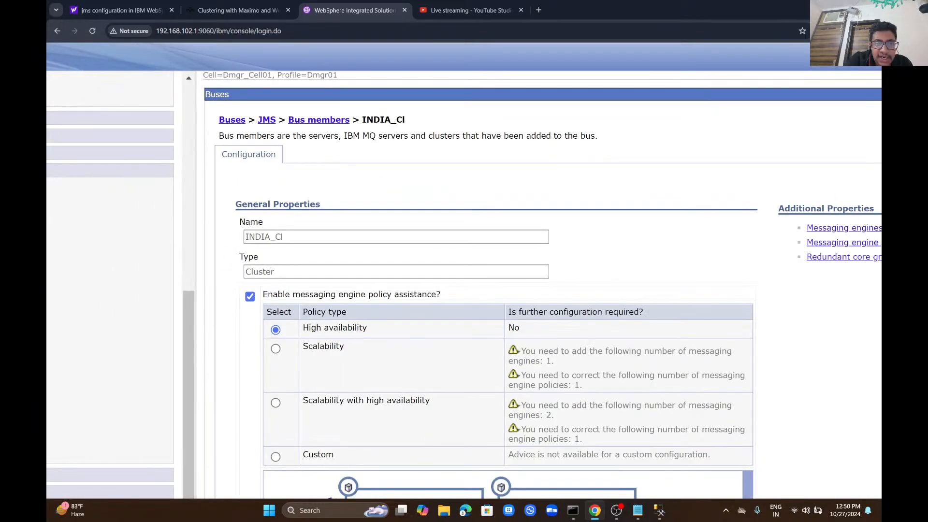
scroll(542, 285, "down", 5)
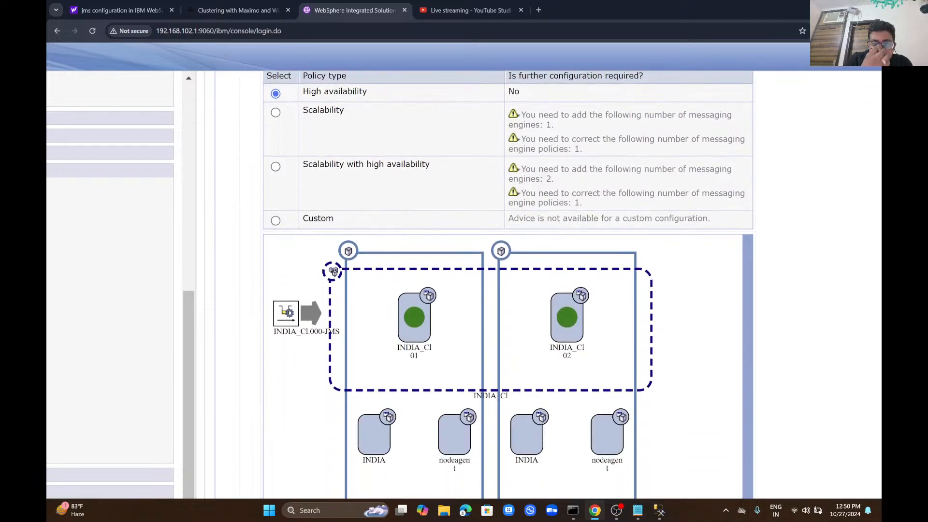
scroll(464, 271, "down", 6)
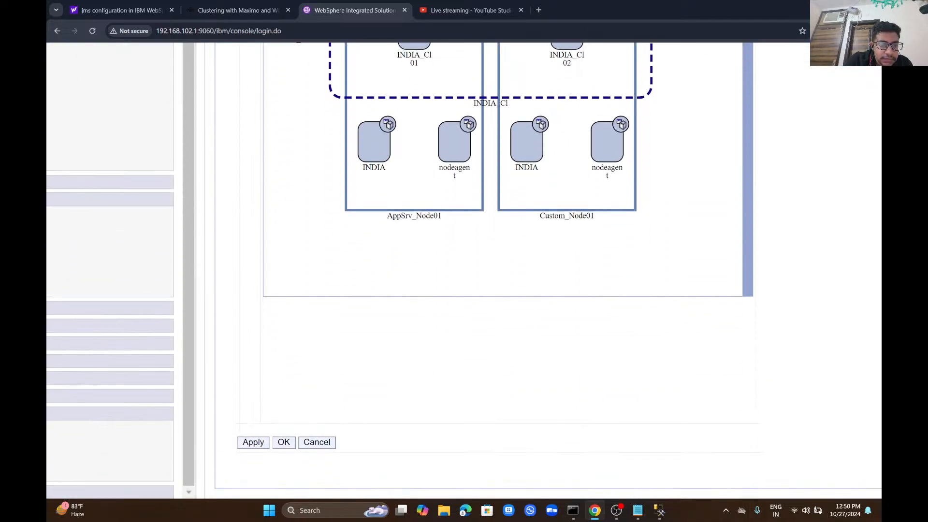
scroll(536, 159, "up", 5)
scroll(536, 159, "right", 7)
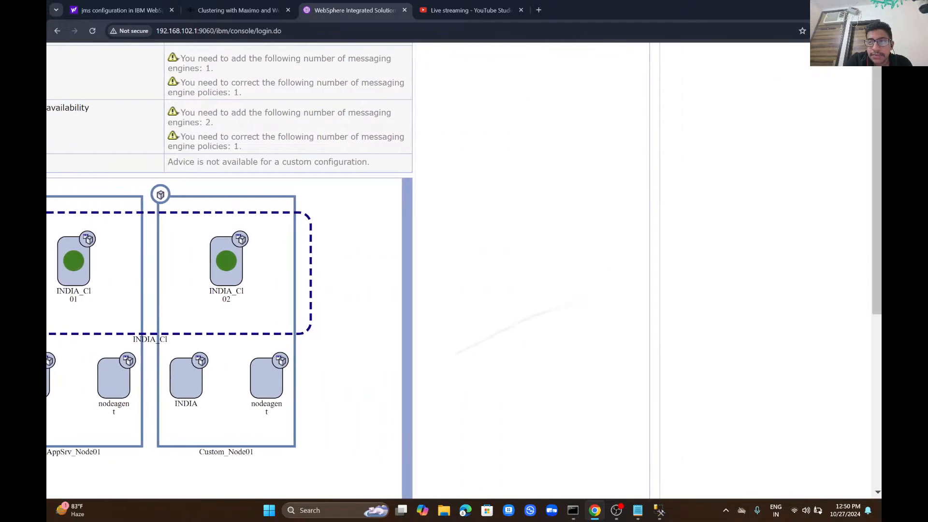
scroll(464, 270, "up", 5)
Step: Open the INDIA_Cl.000-JMS messaging engine details
left_click(501, 158)
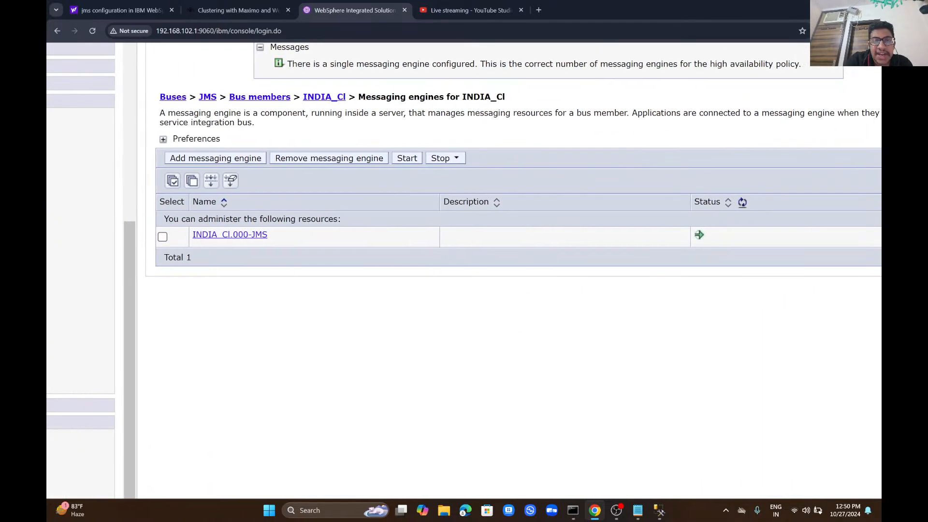
left_click(229, 235)
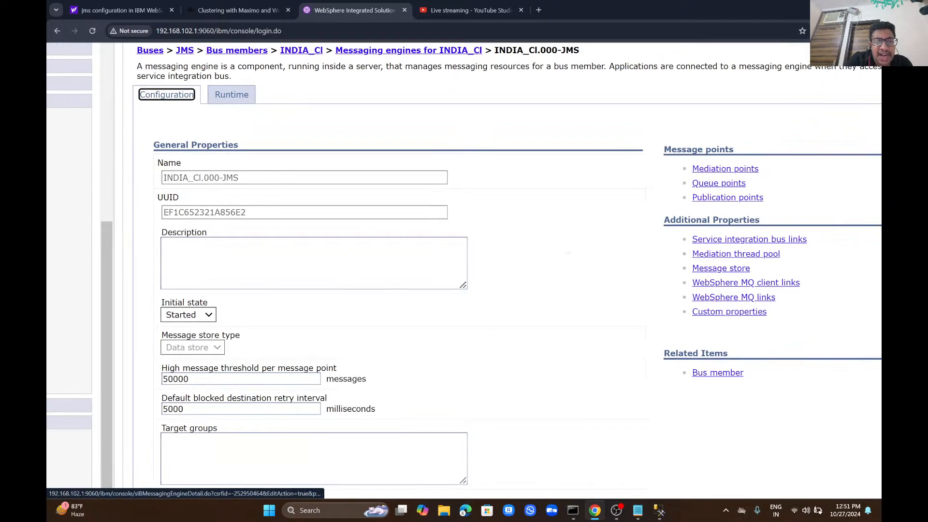
scroll(464, 268, "down", 4)
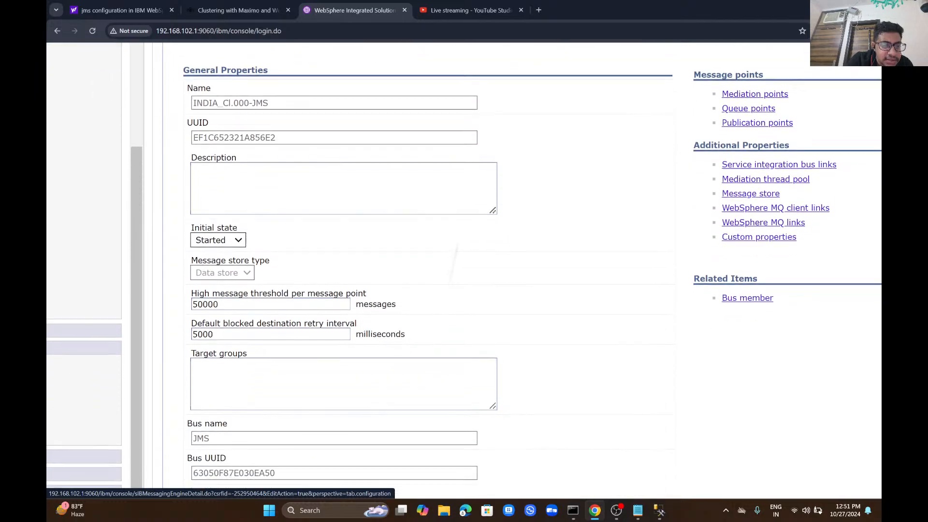
scroll(464, 268, "up", 2)
scroll(464, 268, "up", 1)
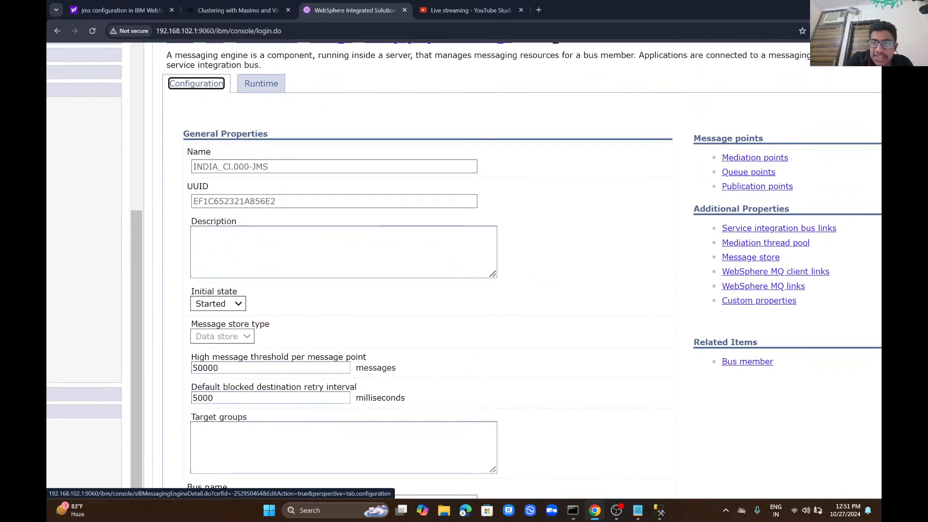
Step: Show the messages on the engine's system exception destination queue point
left_click(748, 172)
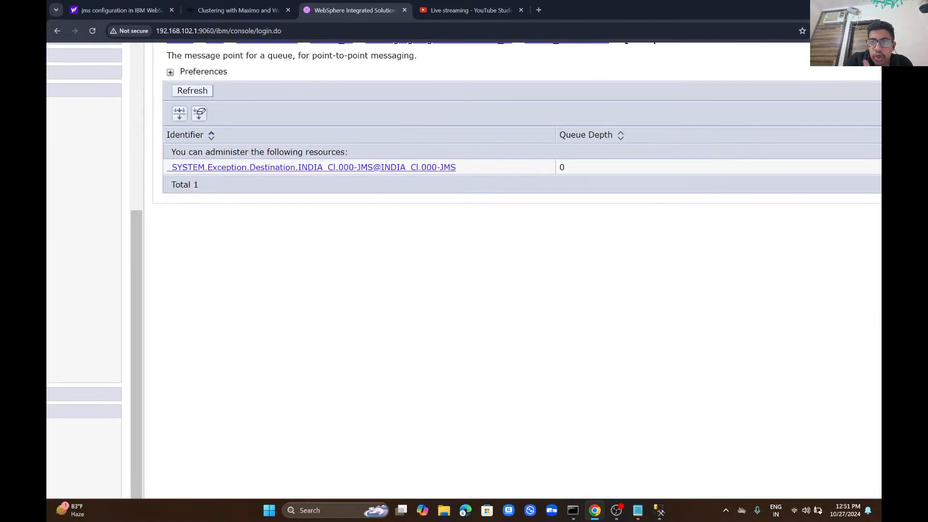
left_click(314, 167)
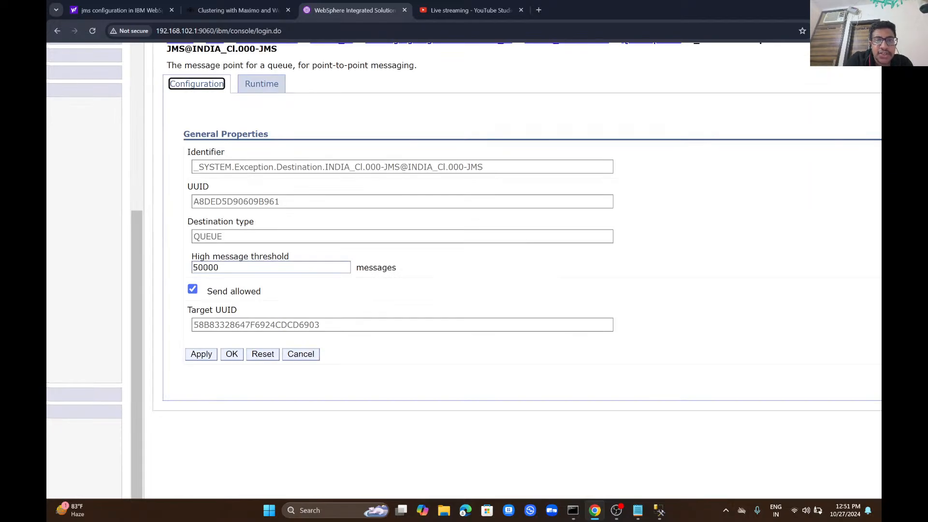
key("Tab")
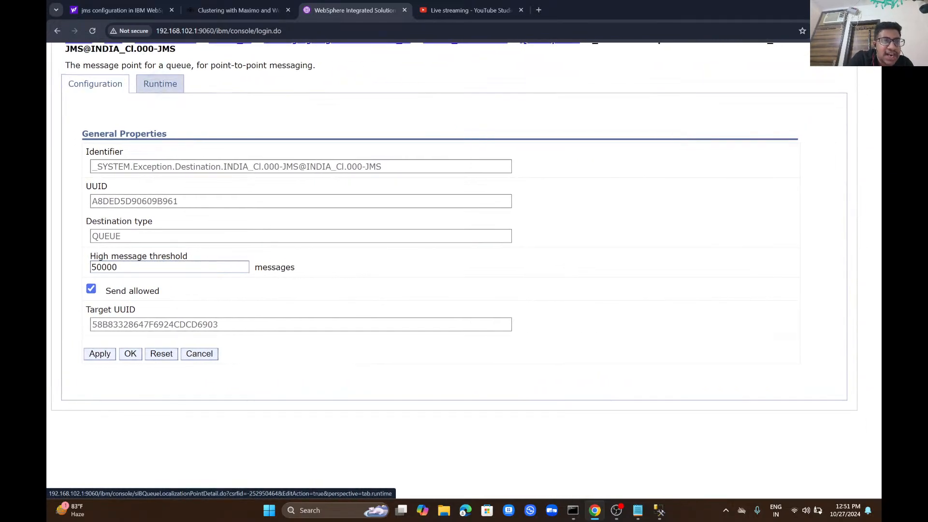
key("Return")
key("Tab")
key("Tab")
key("Tab")
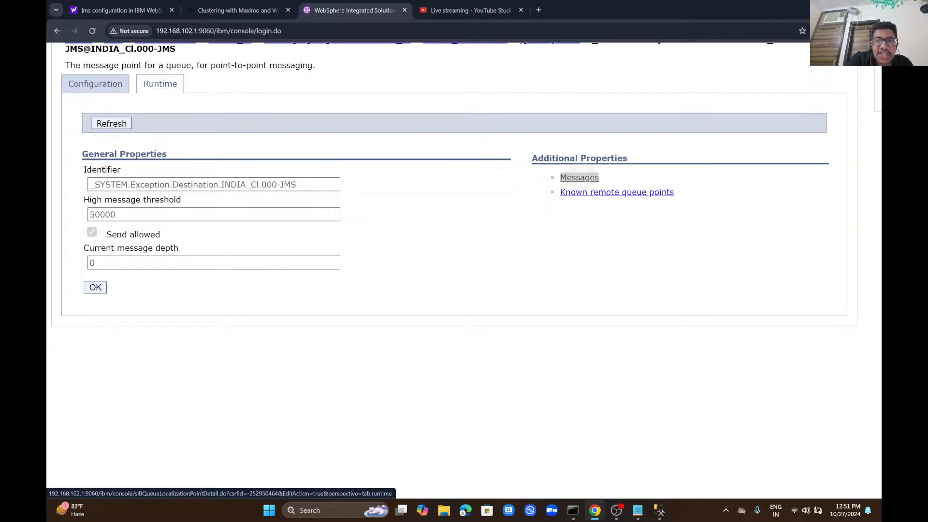
key("Return")
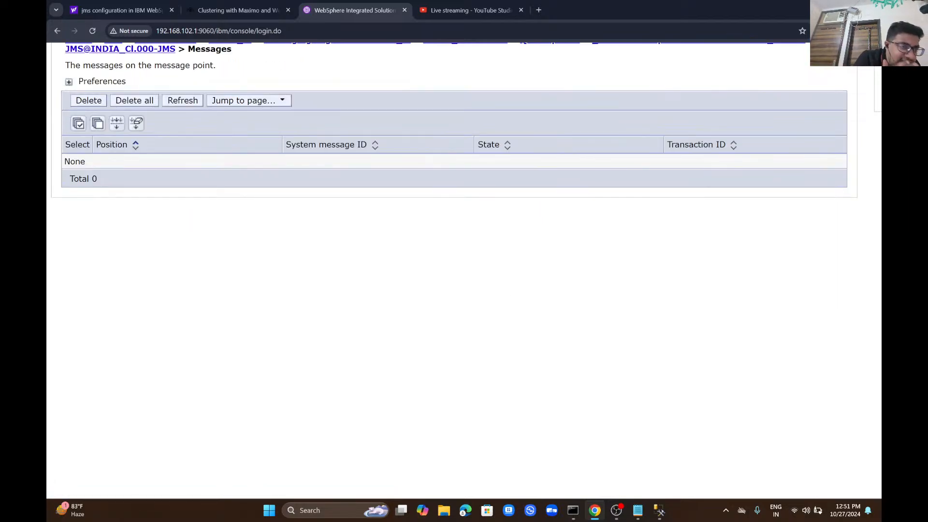
Step: Zoom the console out and scroll the navigation tree down to the JDBC section
scroll(464, 271, "up", 2)
scroll(464, 271, "left", 4)
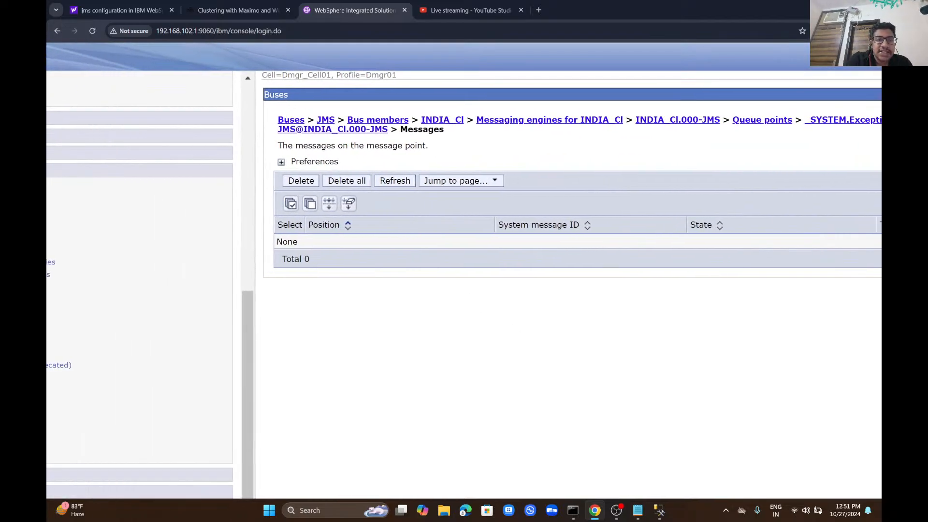
scroll(464, 271, "left", 3)
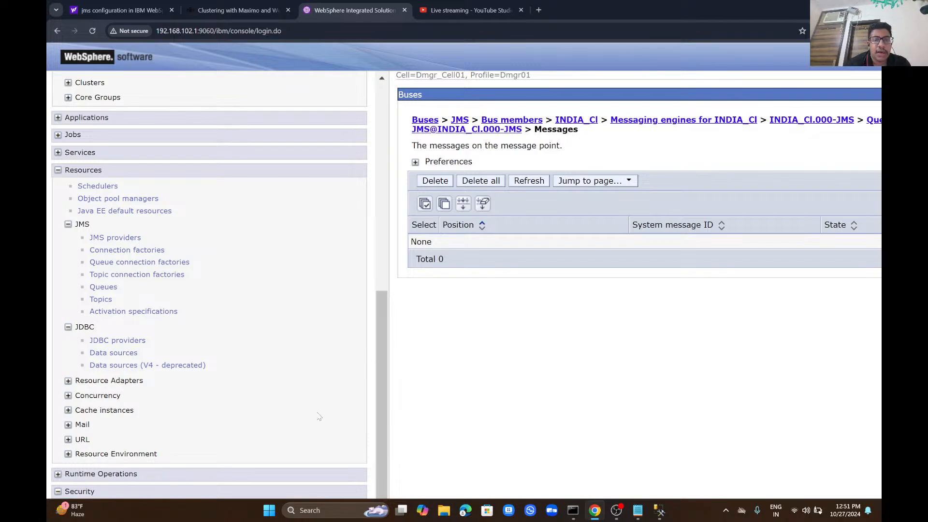
left_click_drag(383, 421, 382, 192)
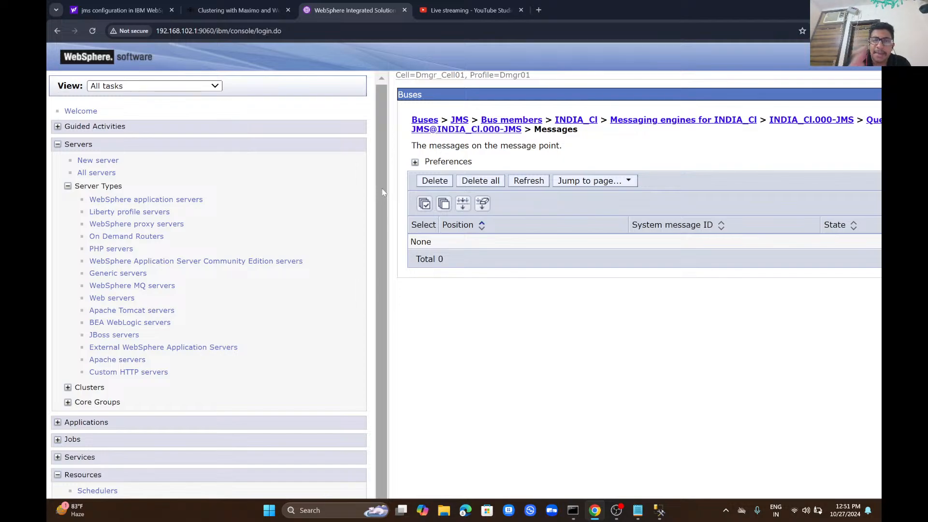
key("ctrl+minus")
key("ctrl+minus")
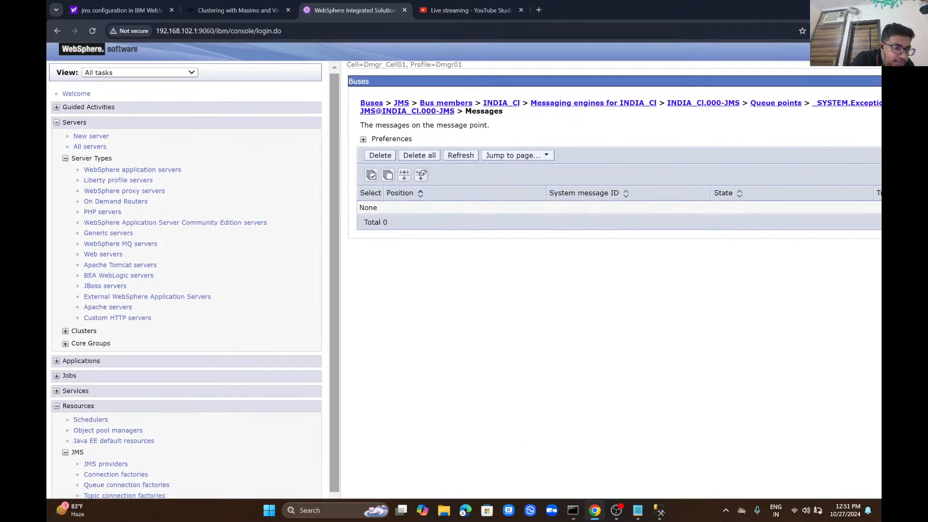
scroll(107, 392, "down", 3)
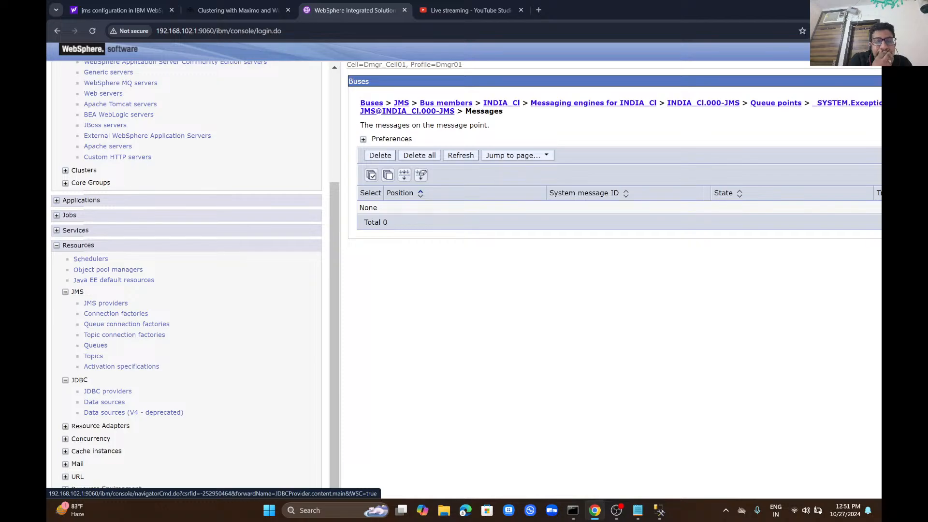
Step: List JDBC providers at All scopes and open Microsoft SQL Server JDBC Driver
left_click(107, 391)
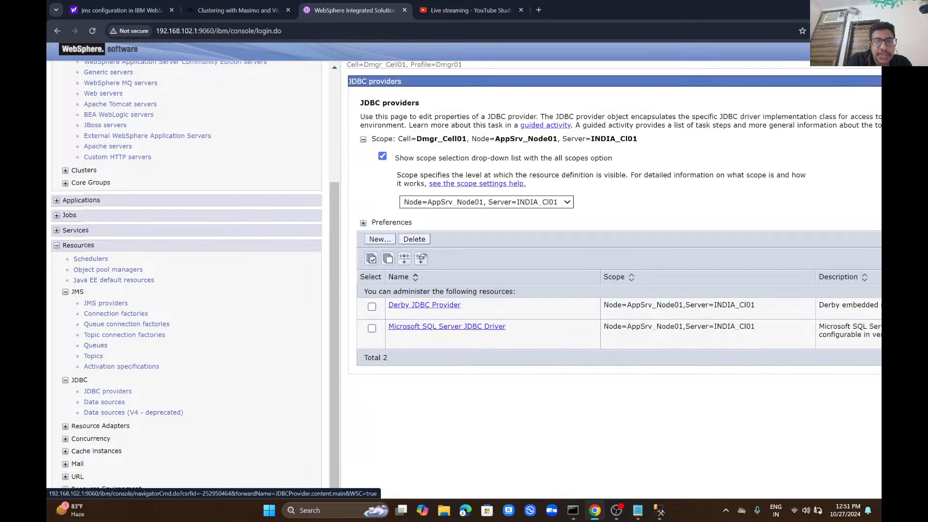
left_click(486, 202)
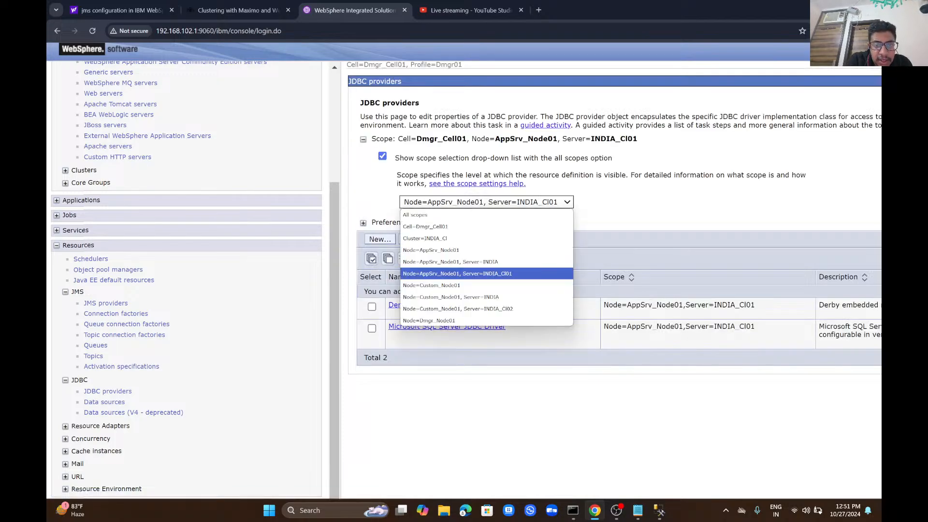
left_click(415, 214)
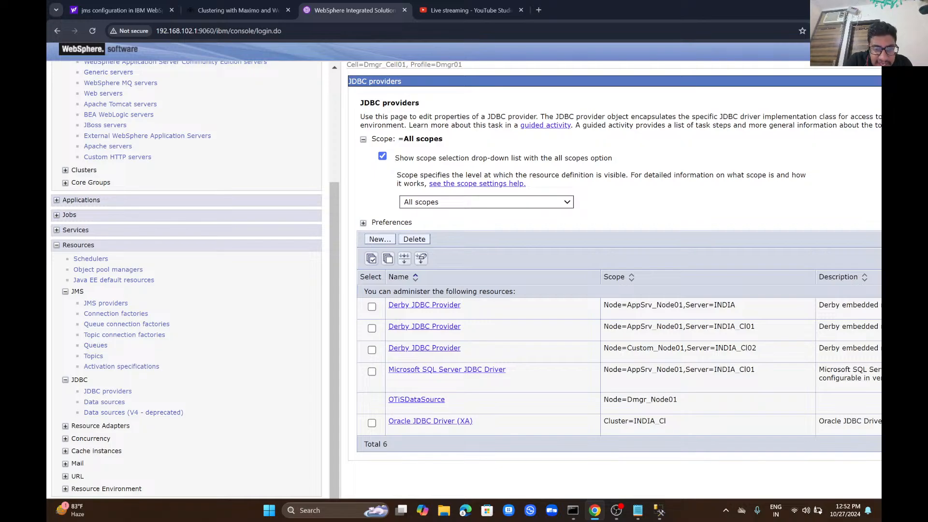
left_click(371, 371)
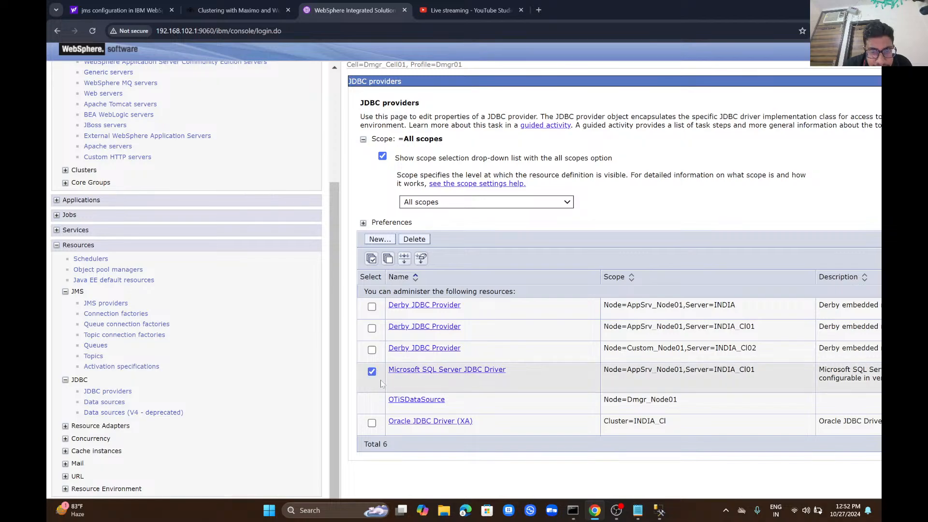
left_click(423, 372)
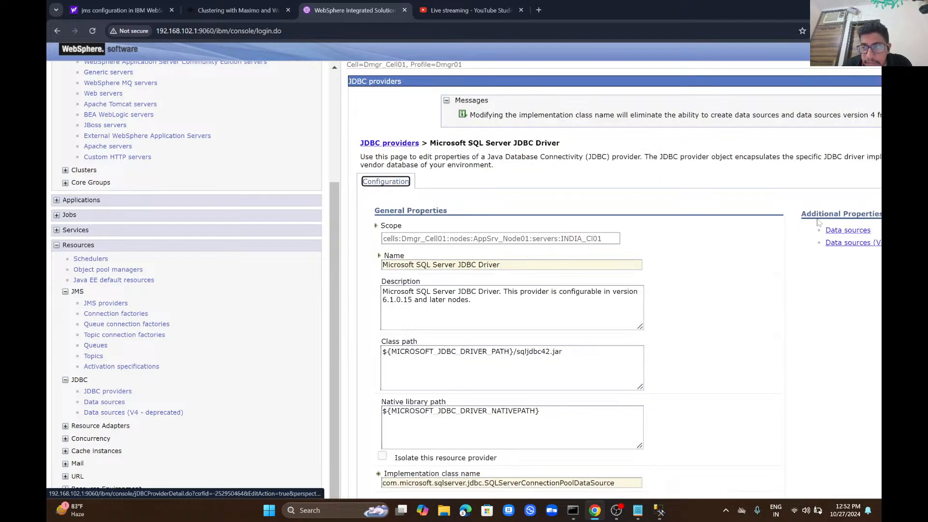
Step: Test the connection of the Ganesh data source on server INDIA_Cl01
left_click(828, 231)
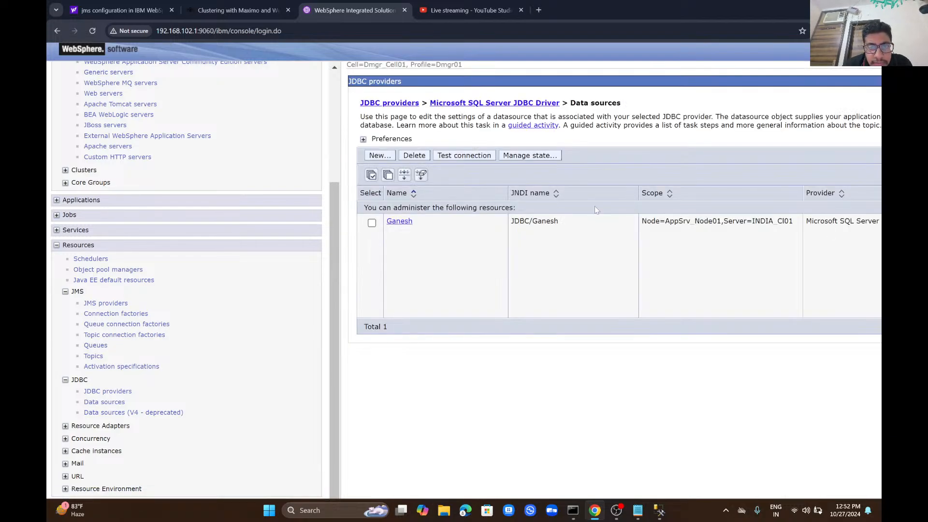
left_click(372, 224)
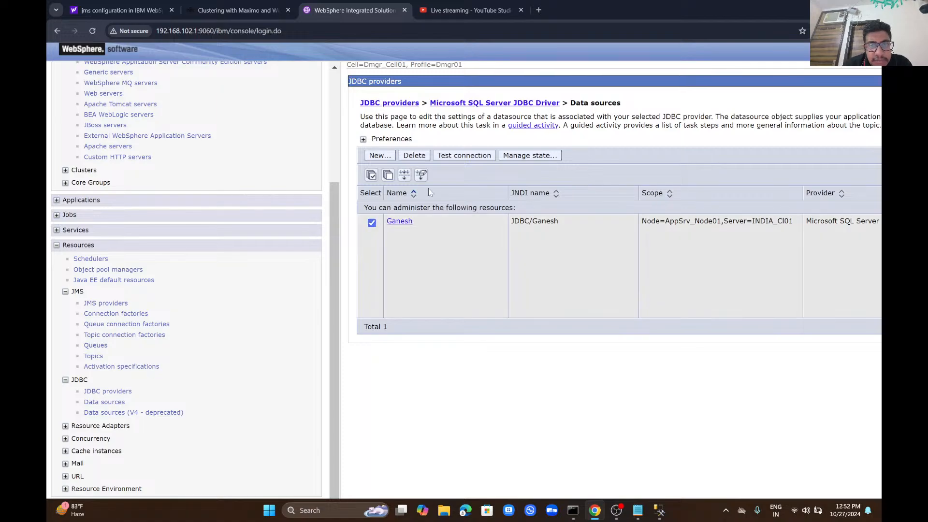
left_click(482, 157)
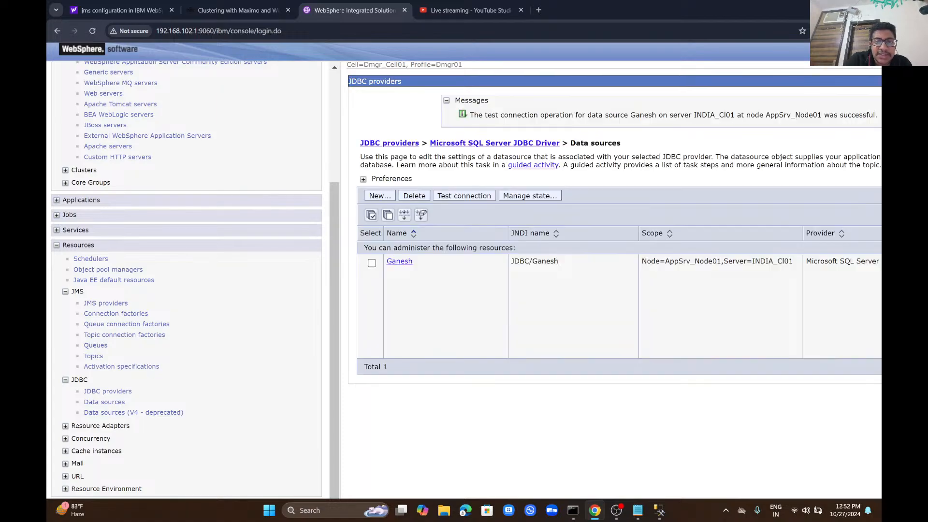
scroll(464, 285, "left", 2)
scroll(464, 285, "right", 8)
scroll(464, 285, "left", 8)
scroll(464, 285, "left", 3)
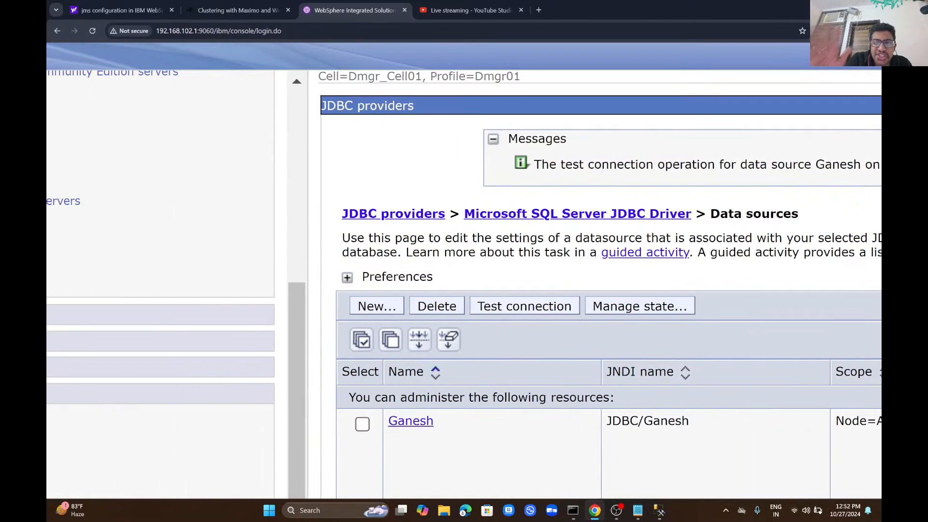
Step: Set the JDBC provider scope to Cluster=INDIA_Cl and open Oracle JDBC Driver (XA)
left_click(408, 214)
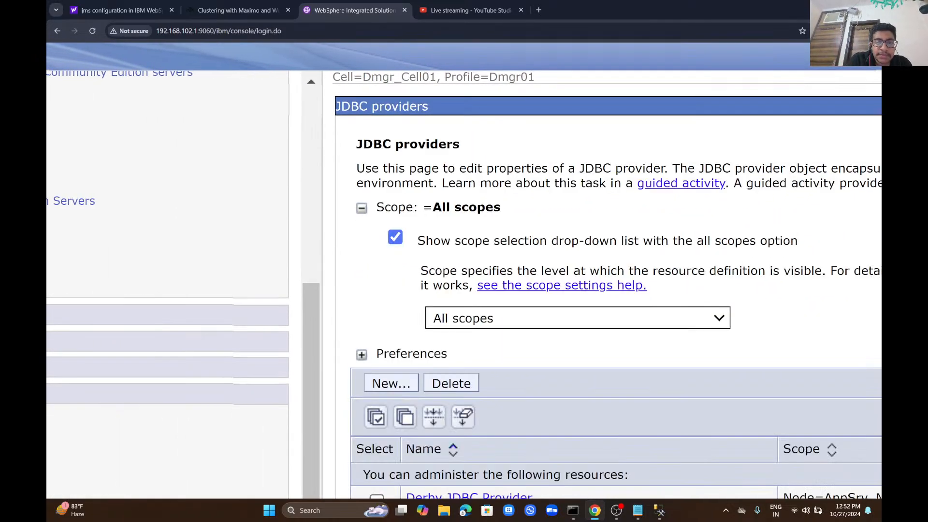
scroll(539, 199, "down", 3)
left_click(540, 198)
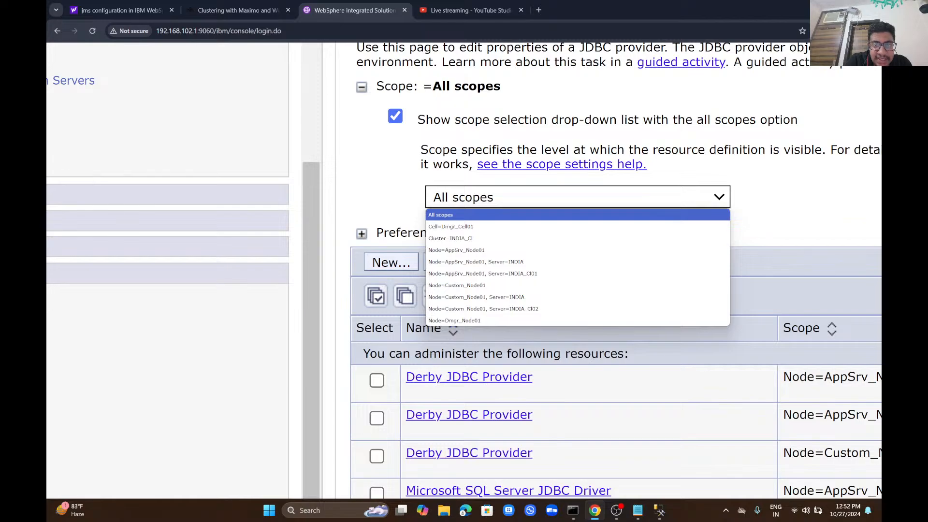
left_click(450, 238)
scroll(483, 241, "down", 3)
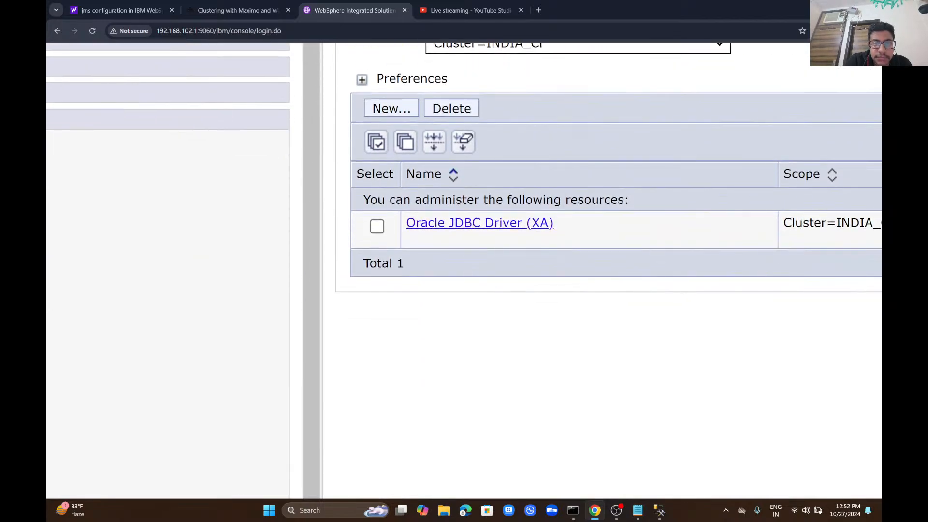
left_click(502, 222)
Step: Test the cluster-scoped Ganesh data source, confirming success at Custom_Node01 and AppSrv_Node01
scroll(580, 290, "right", 6)
left_click(856, 357)
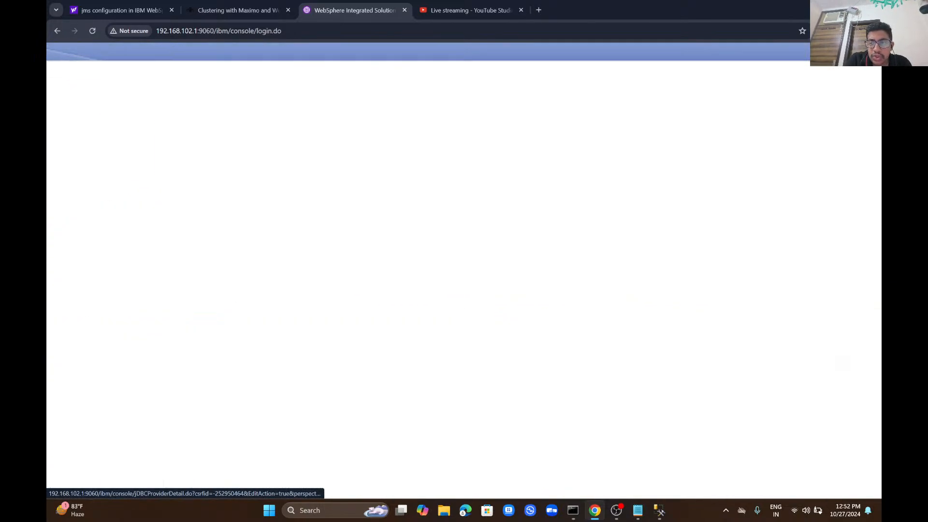
scroll(464, 271, "left", 6)
left_click(352, 344)
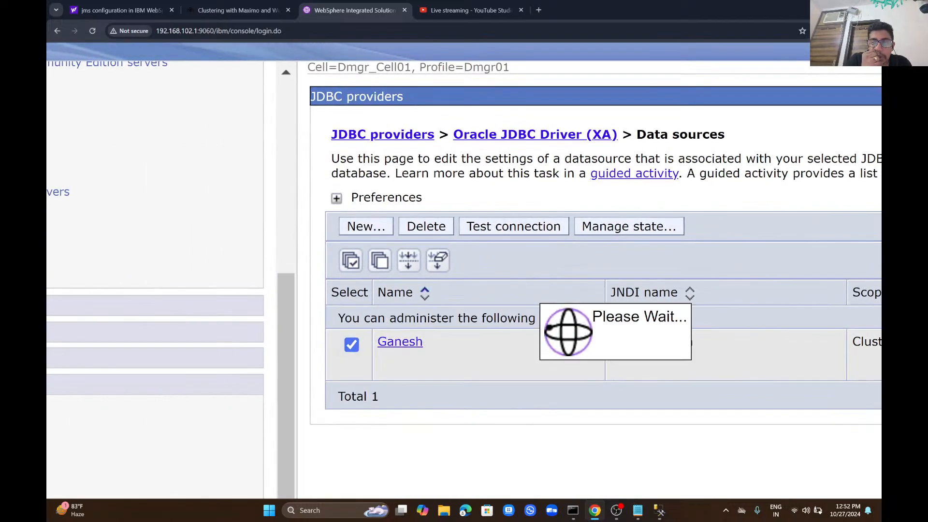
scroll(464, 271, "right", 5)
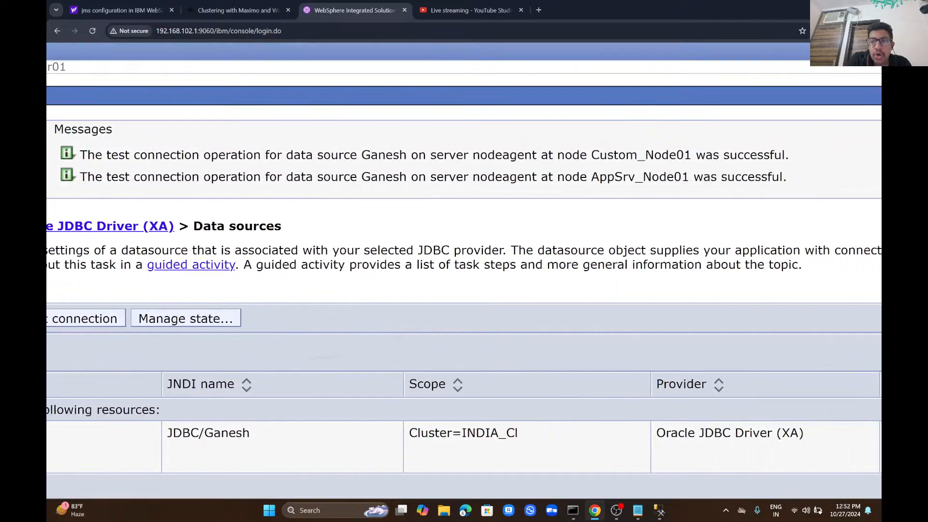
scroll(464, 271, "left", 5)
scroll(464, 271, "left", 5)
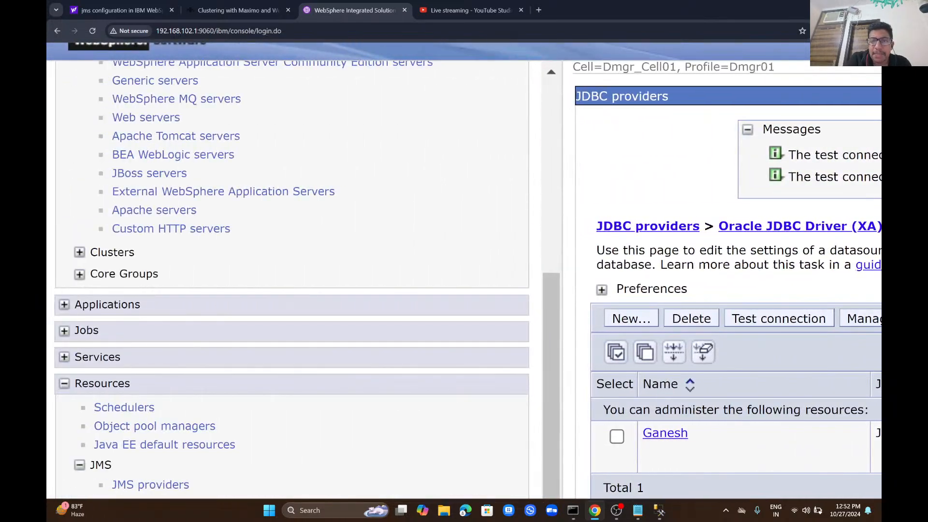
scroll(290, 281, "down", 3)
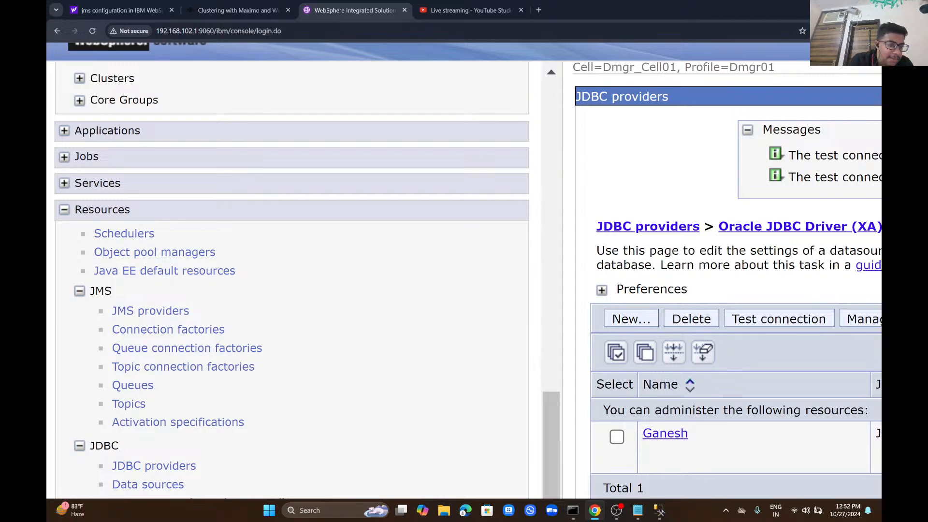
key("ctrl+minus")
key("ctrl+minus")
key("ctrl+minus")
key("ctrl+minus")
key("ctrl+plus")
key("ctrl+plus")
key("ctrl+plus")
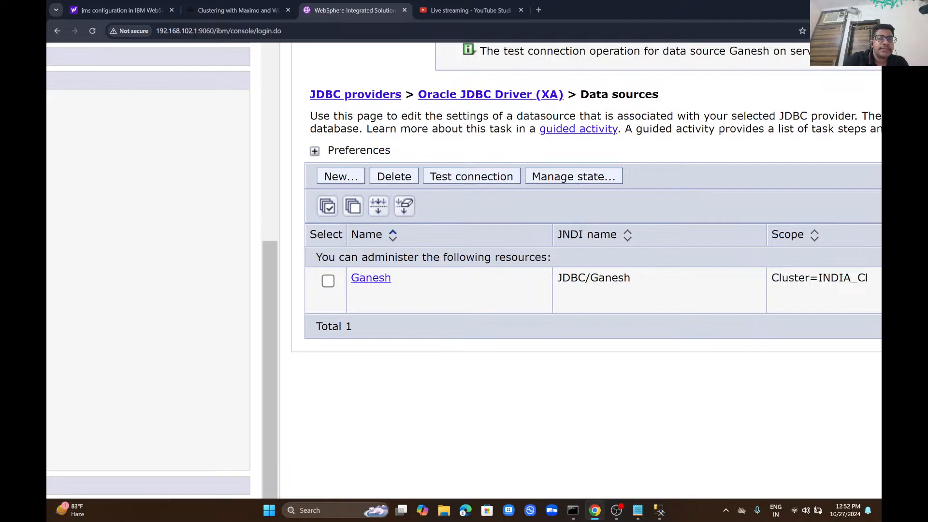
key("ctrl+0")
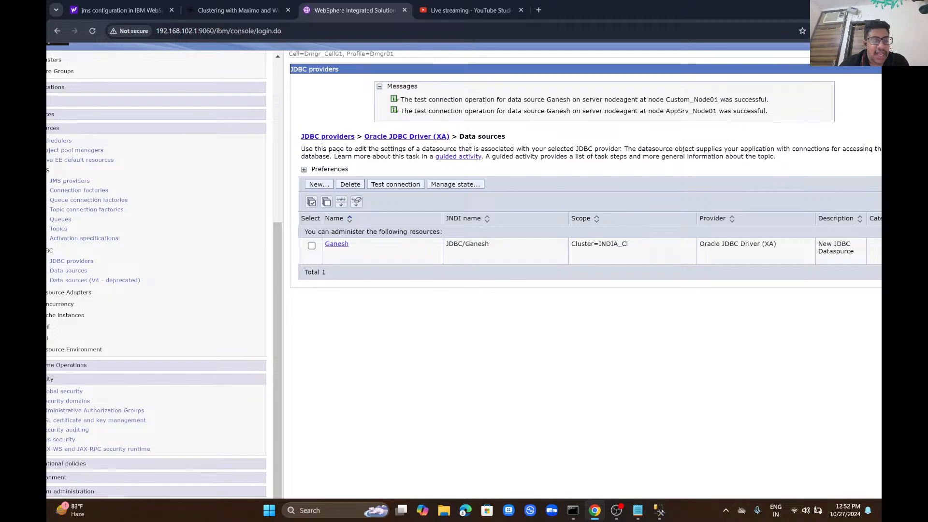
left_click(638, 511)
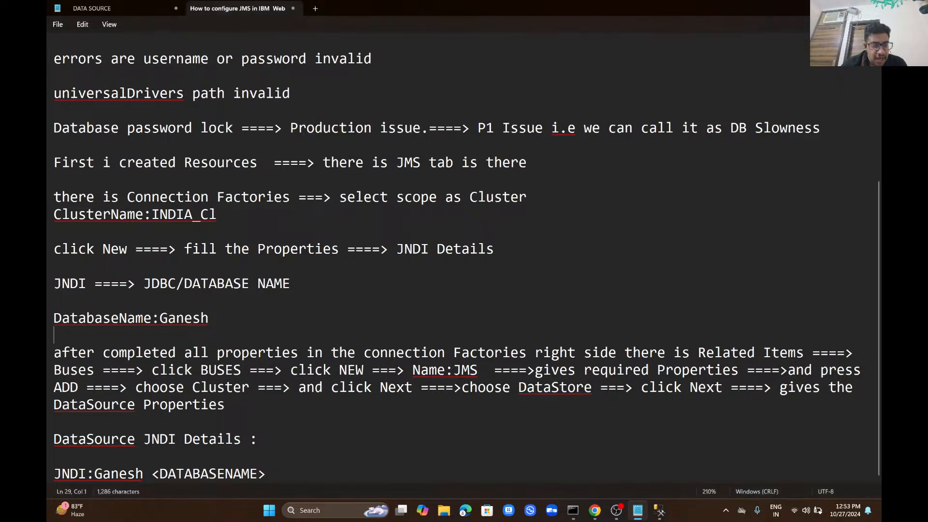
Step: Select all the JMS and data source notes in Notepad, then bring OBS Studio forward
key("ctrl+a")
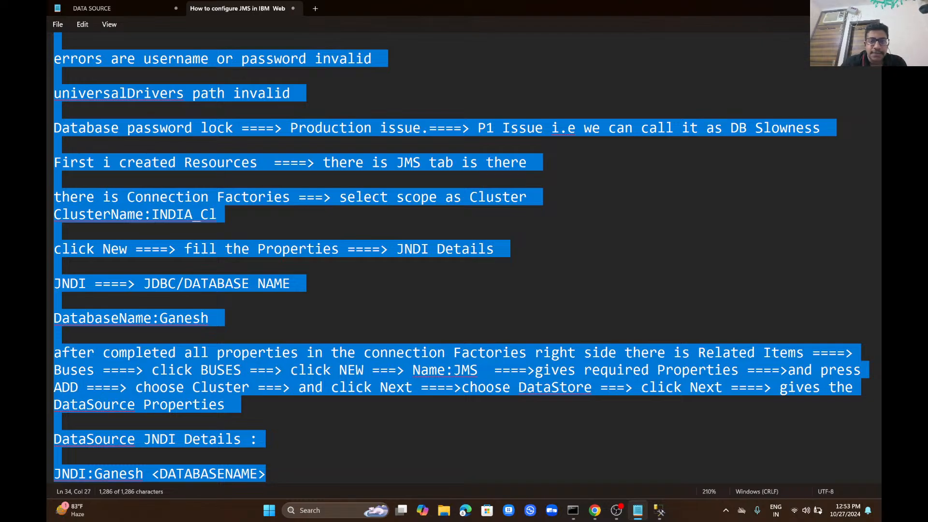
left_click(613, 512)
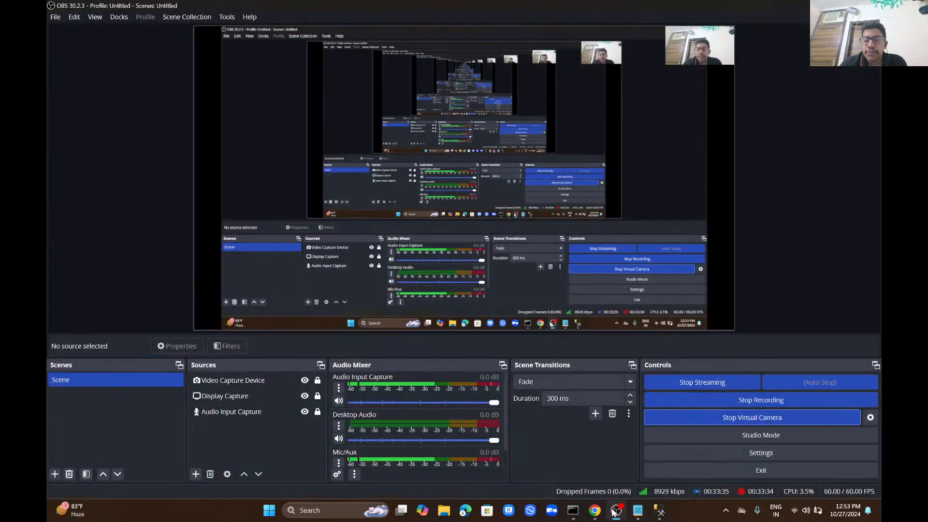